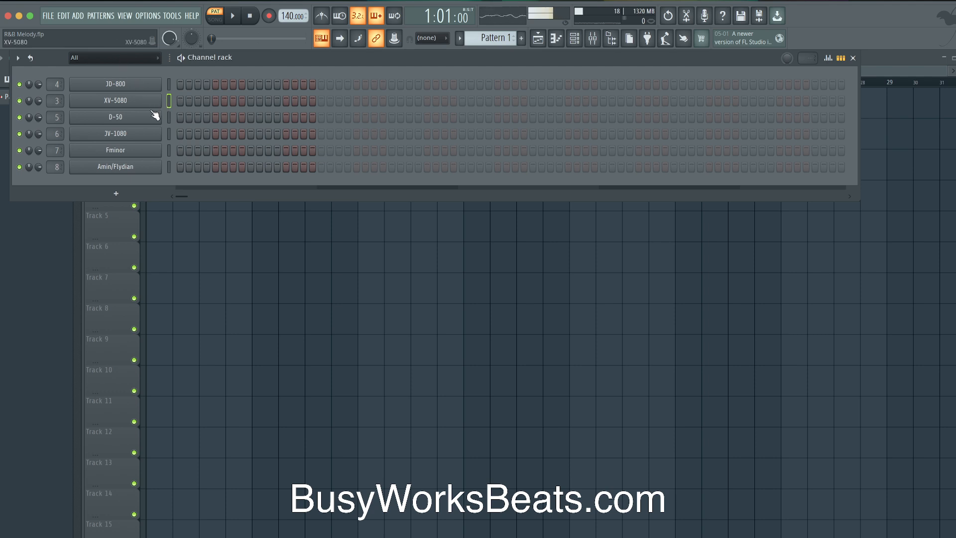
Select the JV-1080 channel, then open and close the JD-800 plugin window
{"action": "left_click", "coordinate": [169, 134]}
{"action": "left_click", "coordinate": [146, 83]}
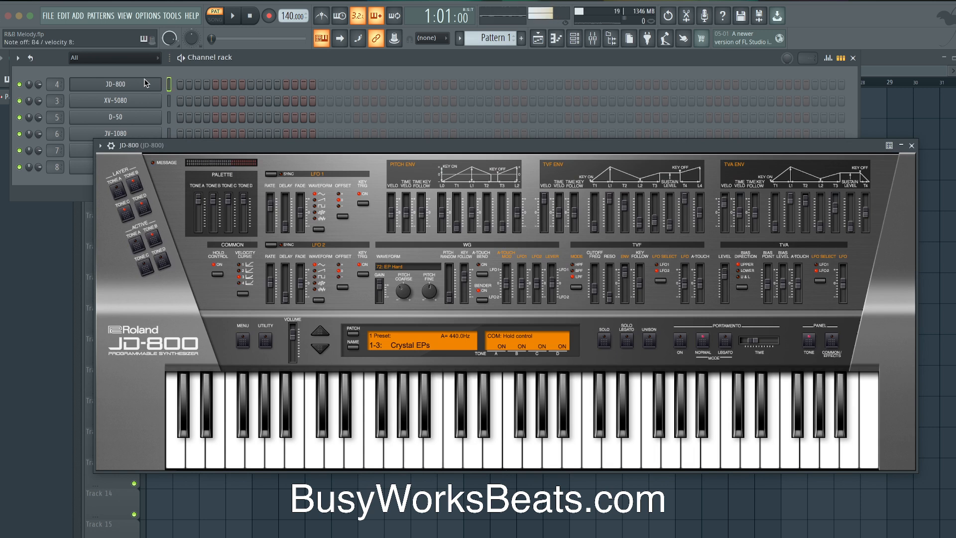
{"action": "left_click", "coordinate": [911, 146]}
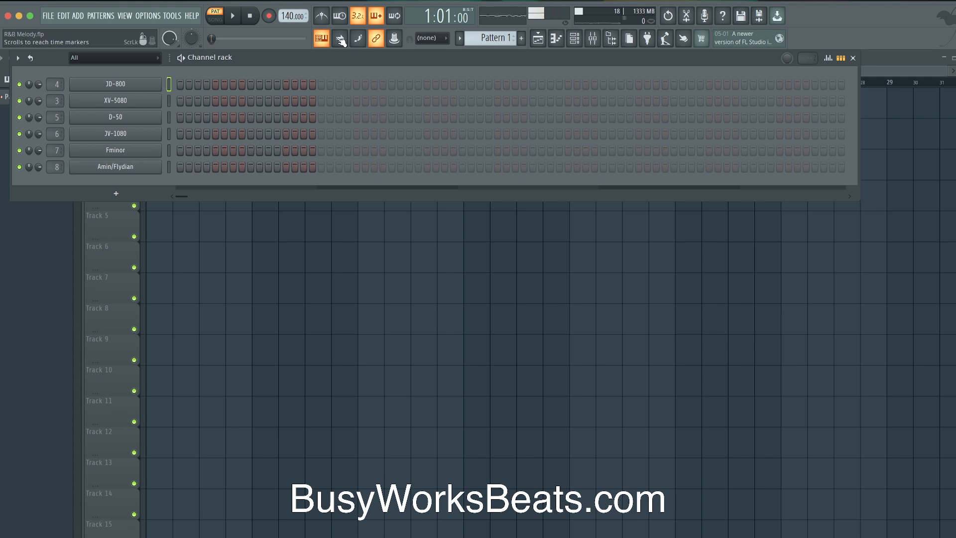
Tap the tempo in to 76 BPM with the tempo tapper
{"action": "right_click", "coordinate": [281, 16]}
{"action": "left_click", "coordinate": [299, 158]}
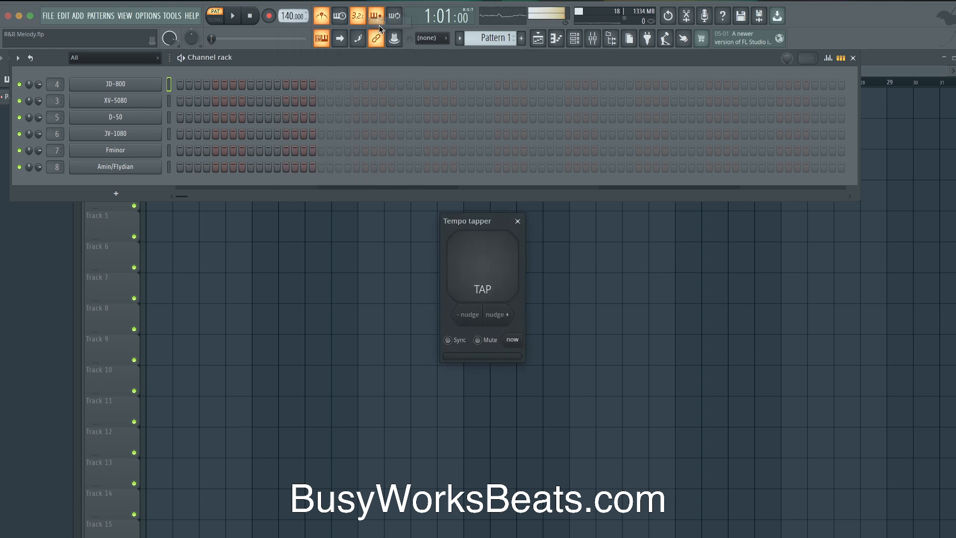
{"action": "left_click", "coordinate": [494, 259]}
{"action": "left_click", "coordinate": [495, 259]}
{"action": "left_click", "coordinate": [498, 258]}
{"action": "left_click", "coordinate": [500, 258]}
{"action": "left_click", "coordinate": [518, 221]}
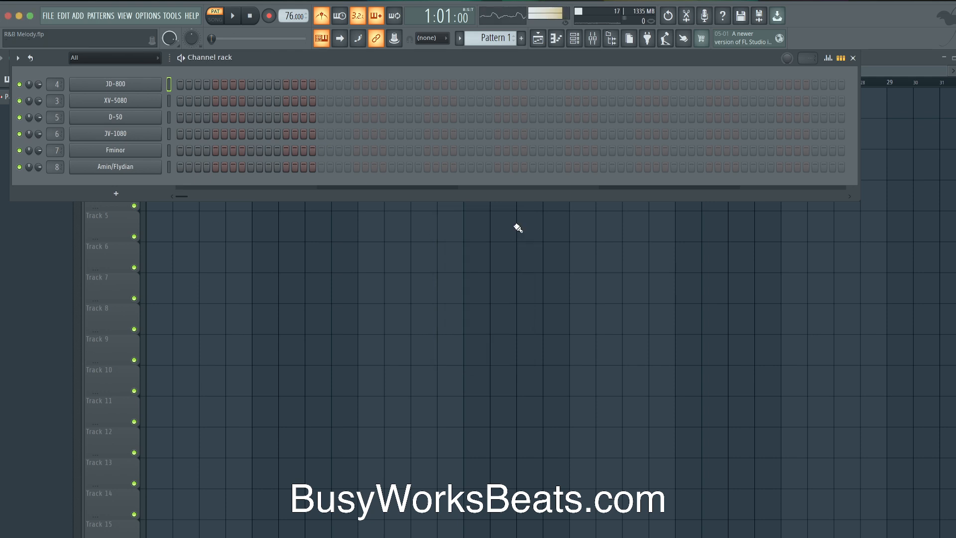
Arm recording and open the JD-800 channel in the piano roll
{"action": "left_click", "coordinate": [275, 19]}
{"action": "left_click", "coordinate": [501, 348]}
{"action": "right_click", "coordinate": [144, 87]}
{"action": "left_click", "coordinate": [187, 82]}
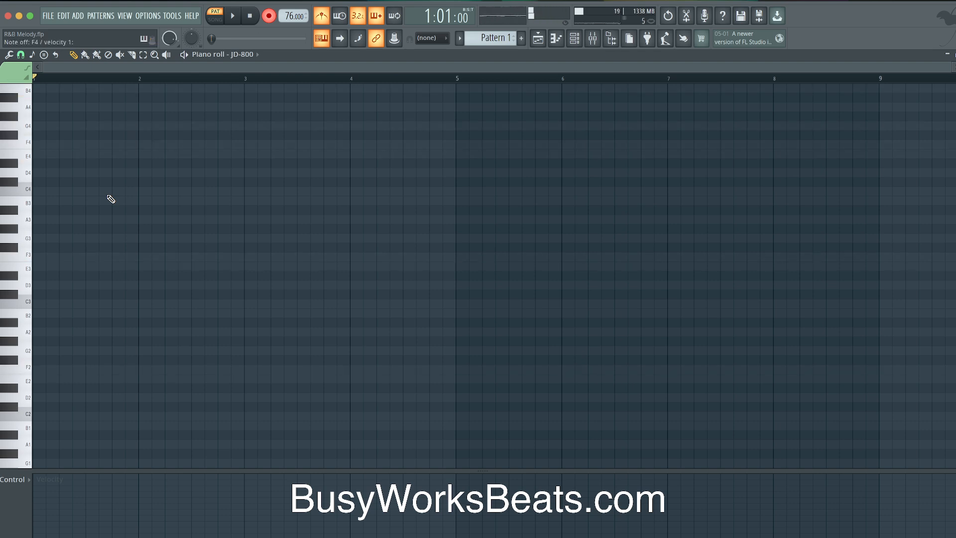
Draw an F5-A5-C6 chord at beat 1 and play it back
{"action": "scroll", "coordinate": [111, 199], "scroll_direction": "up", "scroll_amount": 3}
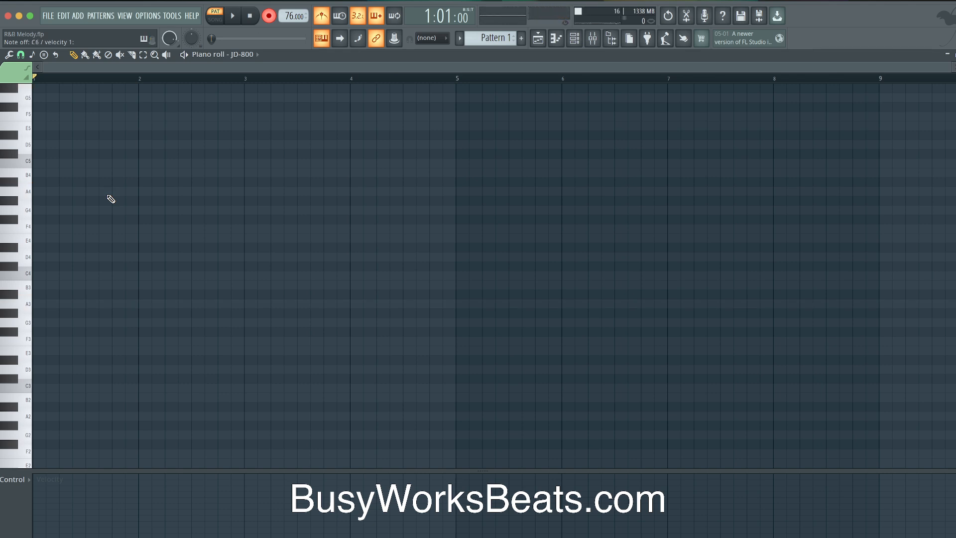
{"action": "scroll", "coordinate": [111, 198], "scroll_direction": "up", "scroll_amount": 3}
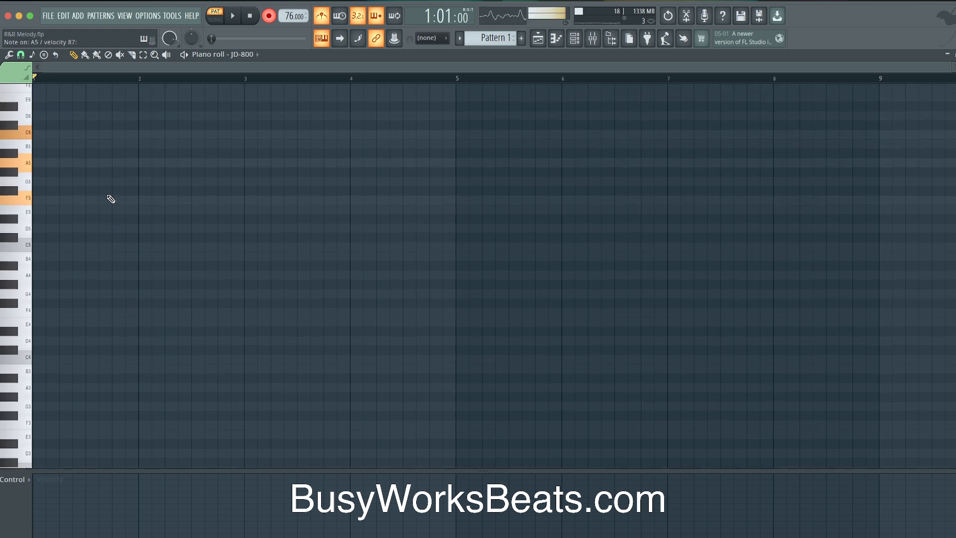
{"action": "mouse_move", "coordinate": [50, 219]}
{"action": "left_mouse_down"}
{"action": "mouse_move", "coordinate": [34, 221]}
{"action": "mouse_move", "coordinate": [37, 242]}
{"action": "mouse_move", "coordinate": [79, 230]}
{"action": "left_mouse_up"}
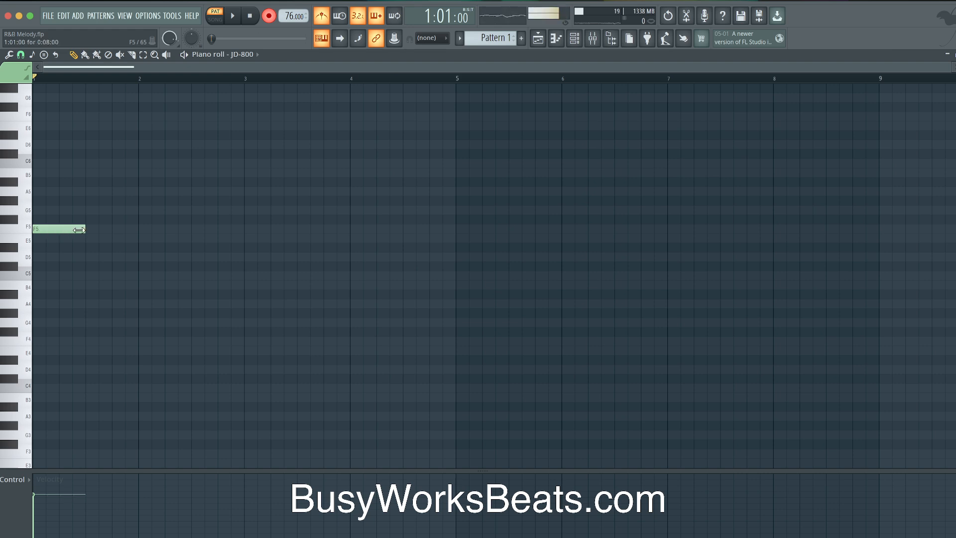
{"action": "left_click", "coordinate": [42, 192]}
{"action": "left_click_drag", "start_coordinate": [42, 156], "coordinate": [51, 266]}
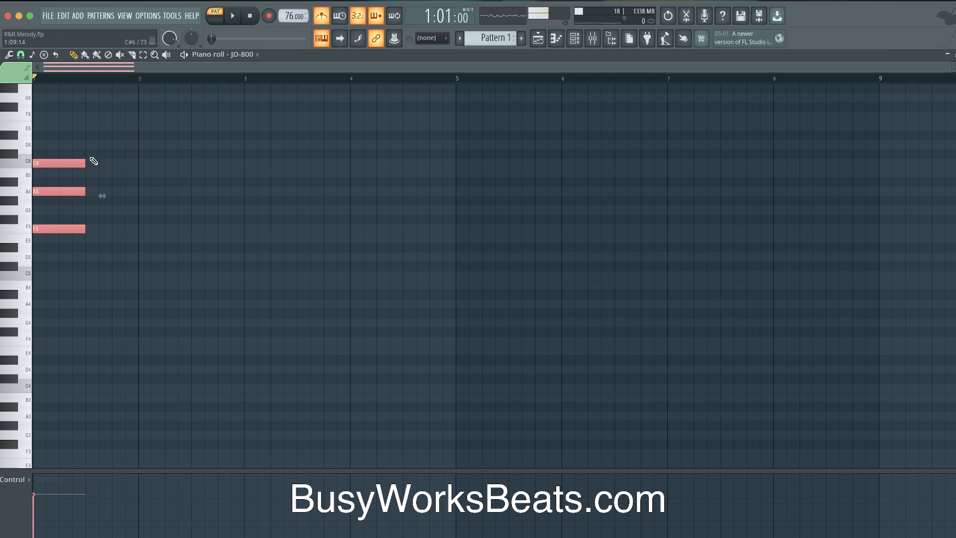
{"action": "key", "text": "space"}
Copy the chord one step up as G5-B5-D6 and select the third chord A5-C#6-E6
{"action": "key", "text": "space"}
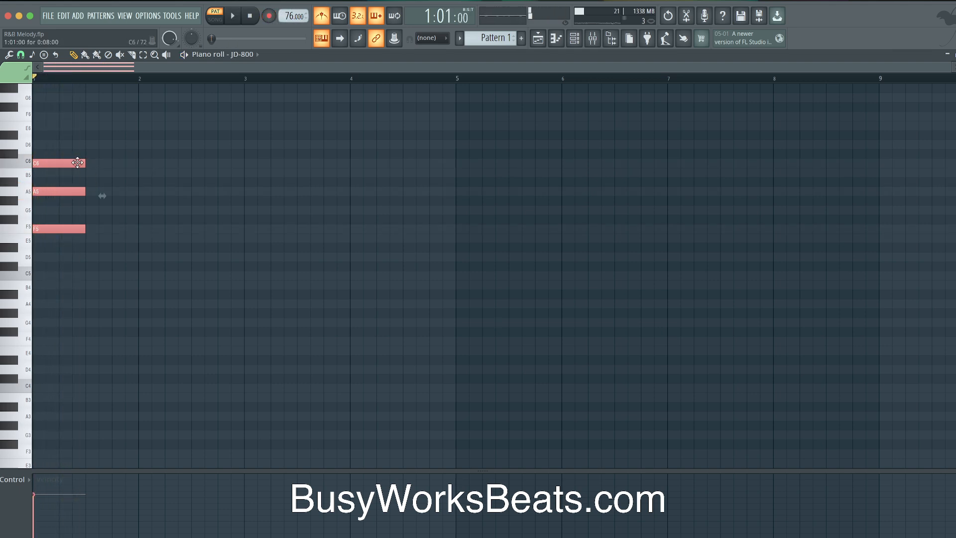
{"action": "left_click_drag", "start_coordinate": [60, 164], "coordinate": [105, 275]}
{"action": "key", "text": "space"}
{"action": "key", "text": "space"}
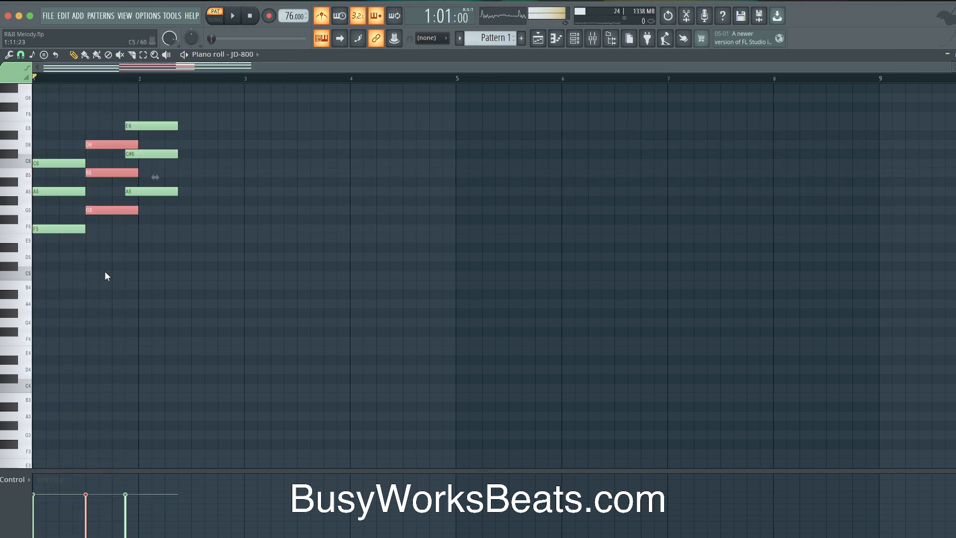
{"action": "key", "text": "space"}
{"action": "left_click_drag", "start_coordinate": [136, 214], "coordinate": [155, 122]}
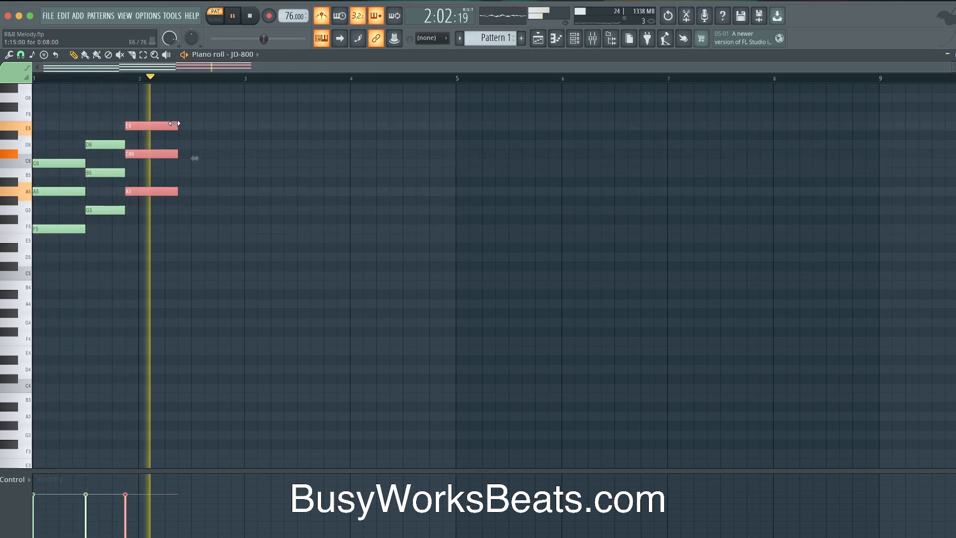
Lower the third chord's C#6 to C6, making it A5-C6-E6
{"action": "left_click", "coordinate": [152, 154], "text": "ctrl"}
{"action": "key", "text": "space"}
{"action": "left_click_drag", "start_coordinate": [150, 155], "coordinate": [151, 161]}
{"action": "key", "text": "space"}
{"action": "left_click_drag", "start_coordinate": [170, 122], "coordinate": [244, 190]}
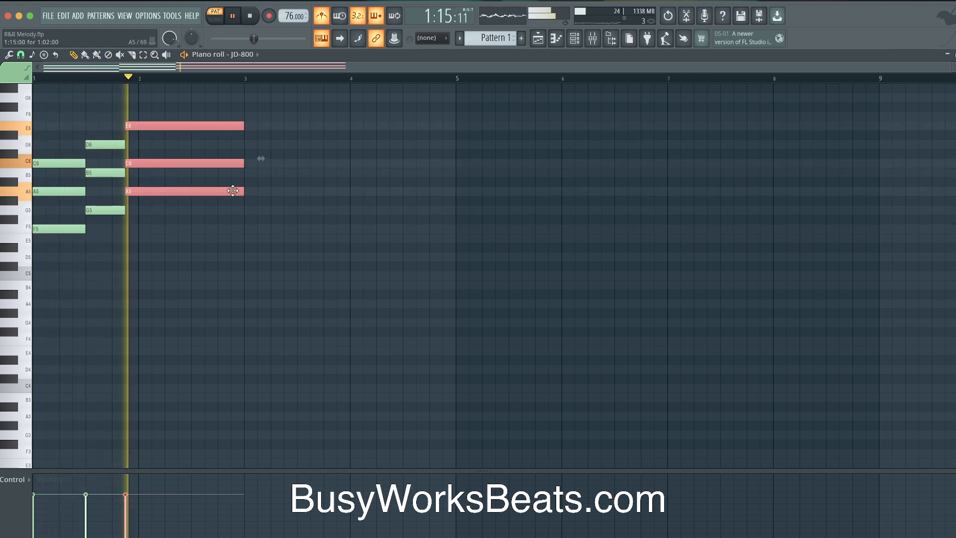
Add low-octave roots by moving the F5, G5 and A5 notes down an octave
{"action": "key", "text": "space"}
{"action": "left_click_drag", "start_coordinate": [212, 109], "coordinate": [112, 197]}
{"action": "left_click", "coordinate": [135, 191], "text": "super"}
{"action": "left_click", "coordinate": [97, 211], "text": "shift+super"}
{"action": "left_click", "coordinate": [67, 231], "text": "shift+super"}
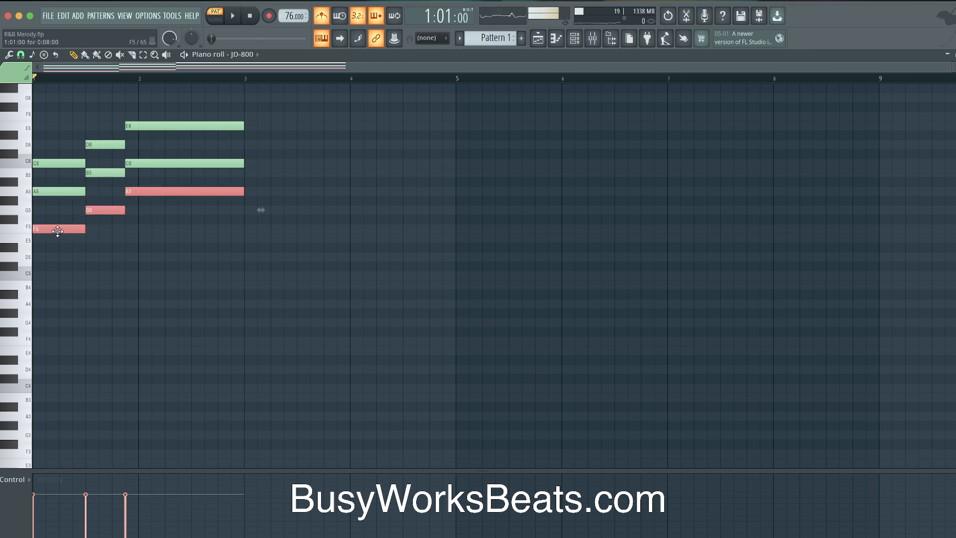
{"action": "left_click_drag", "start_coordinate": [35, 230], "coordinate": [49, 453]}
{"action": "key", "text": "space"}
{"action": "left_click", "coordinate": [305, 218], "text": "super"}
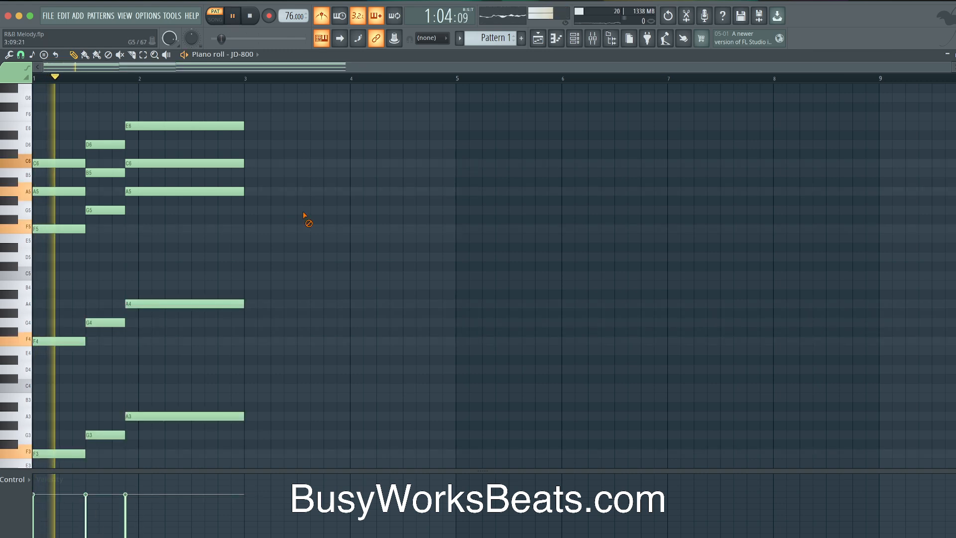
Turn off the metronome, copy the whole phrase into bars 3–4, and show the Playlist
{"action": "left_click", "coordinate": [325, 15]}
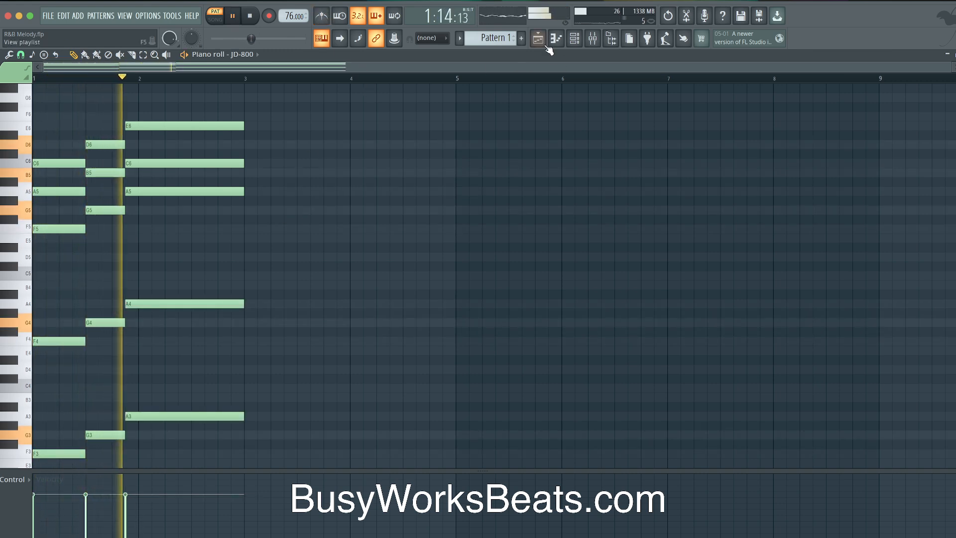
{"action": "left_click_drag", "start_coordinate": [305, 104], "coordinate": [33, 458]}
{"action": "key", "text": "space"}
{"action": "key", "text": "ctrl+a"}
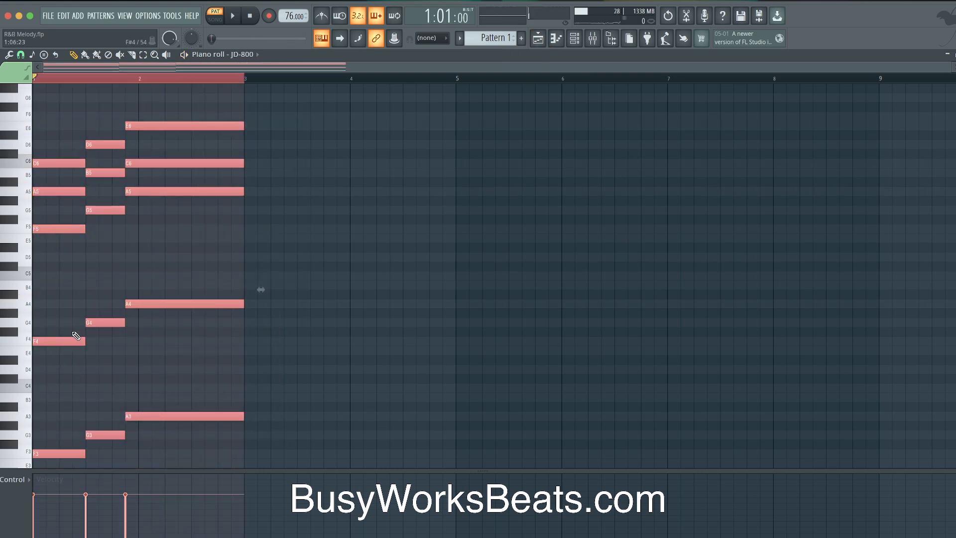
{"action": "left_click_drag", "start_coordinate": [47, 340], "coordinate": [261, 342]}
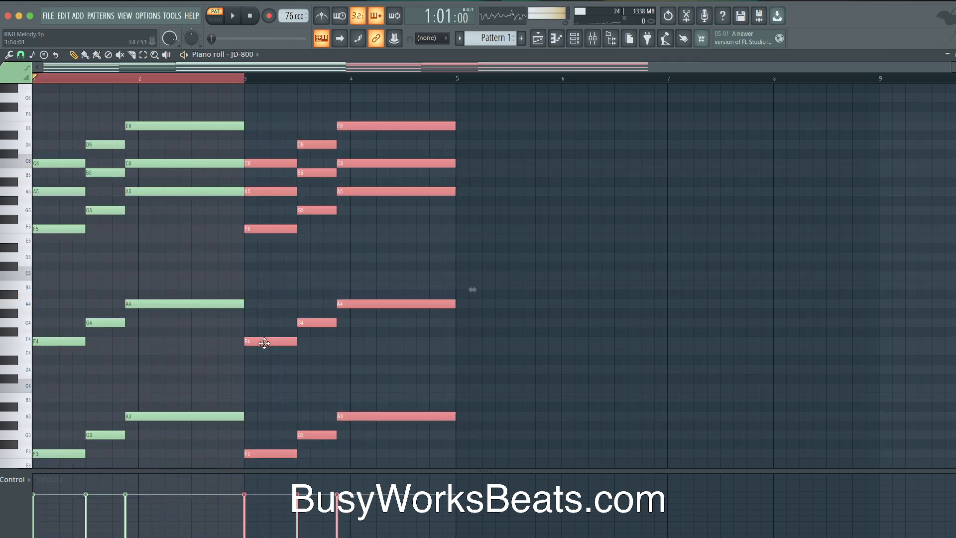
{"action": "left_click", "coordinate": [440, 77], "text": "ctrl"}
{"action": "key", "text": "F5"}
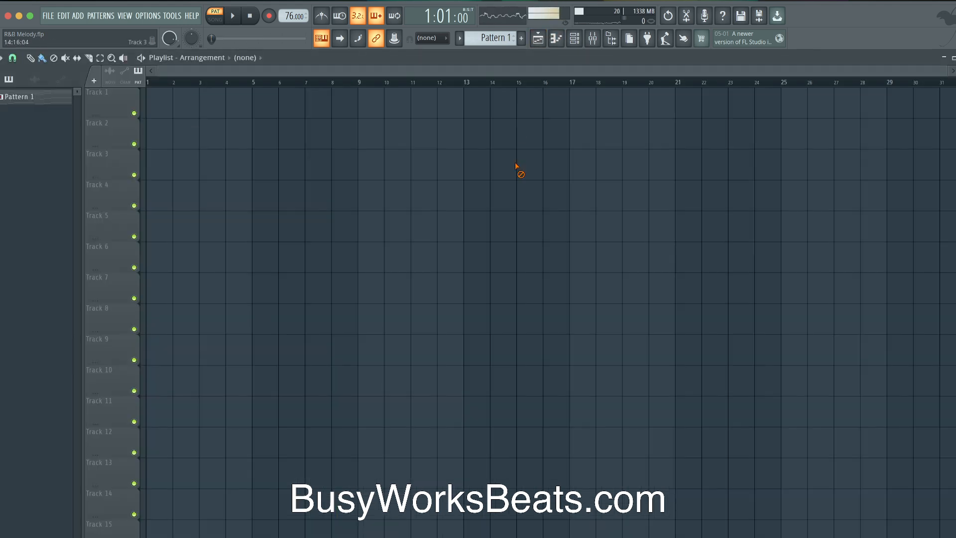
Paint Pattern 1 at bar 1 of Track 1, play the song, and open the channel rack
{"action": "left_click", "coordinate": [155, 103]}
{"action": "left_click", "coordinate": [233, 16]}
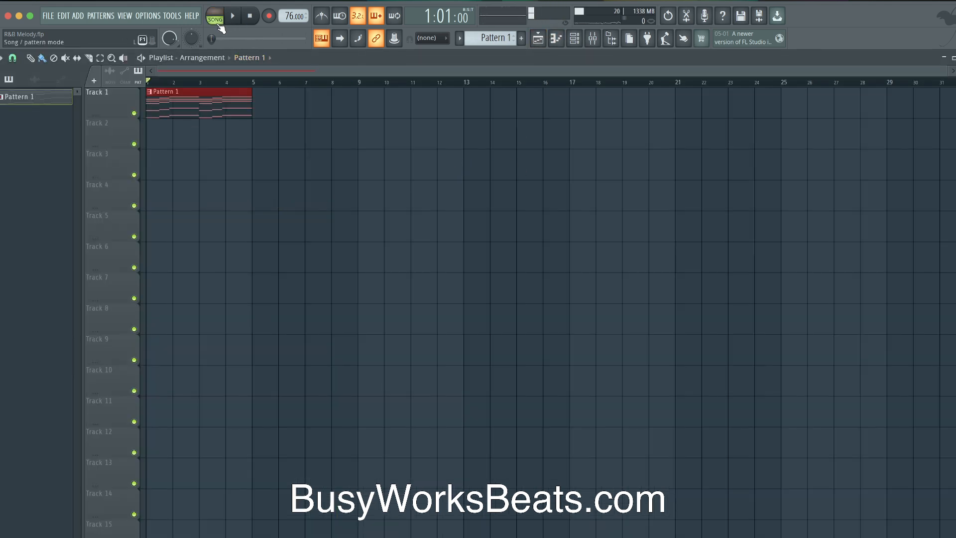
{"action": "left_click", "coordinate": [575, 37]}
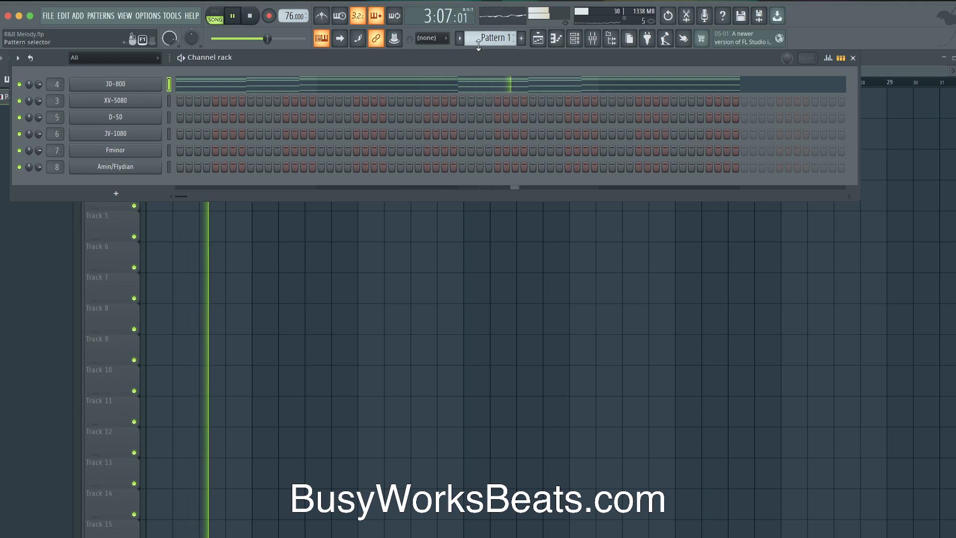
Add a ZENOLOGY channel with AX Fantasia, route it to insert 9, and give it the chord phrase
{"action": "left_click", "coordinate": [169, 117]}
{"action": "key", "text": "space"}
{"action": "key", "text": "super+x"}
{"action": "left_click", "coordinate": [170, 132]}
{"action": "left_click", "coordinate": [144, 193]}
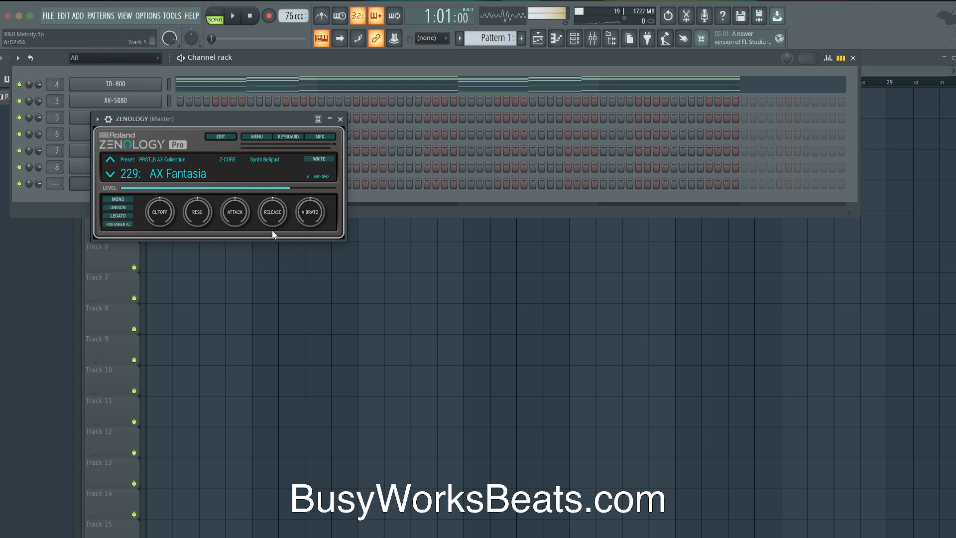
{"action": "left_click", "coordinate": [340, 119]}
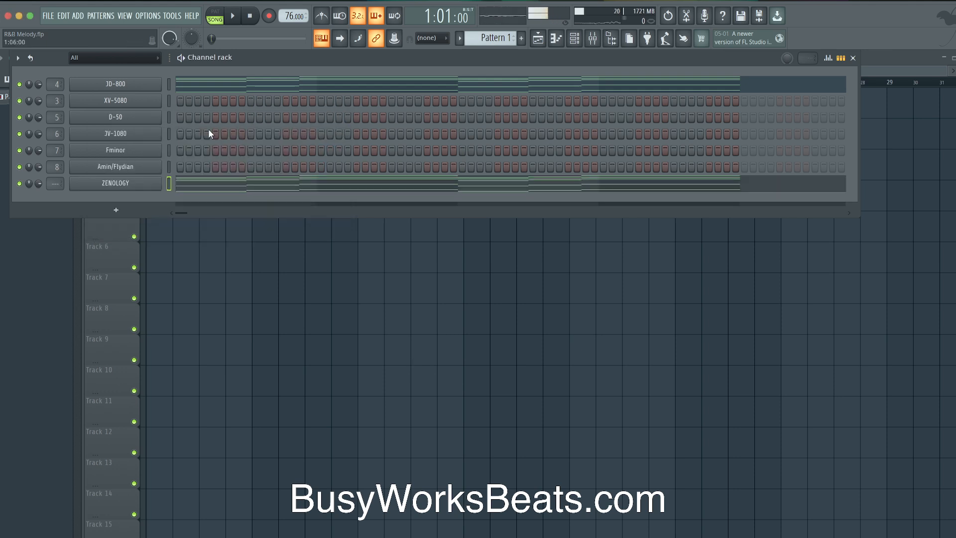
{"action": "key", "text": "ctrl+l"}
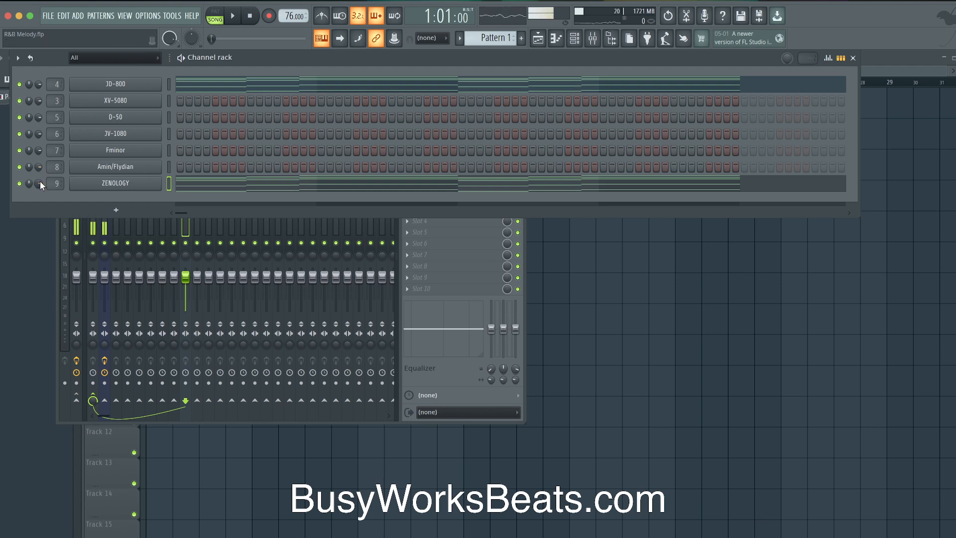
{"action": "left_click", "coordinate": [187, 182]}
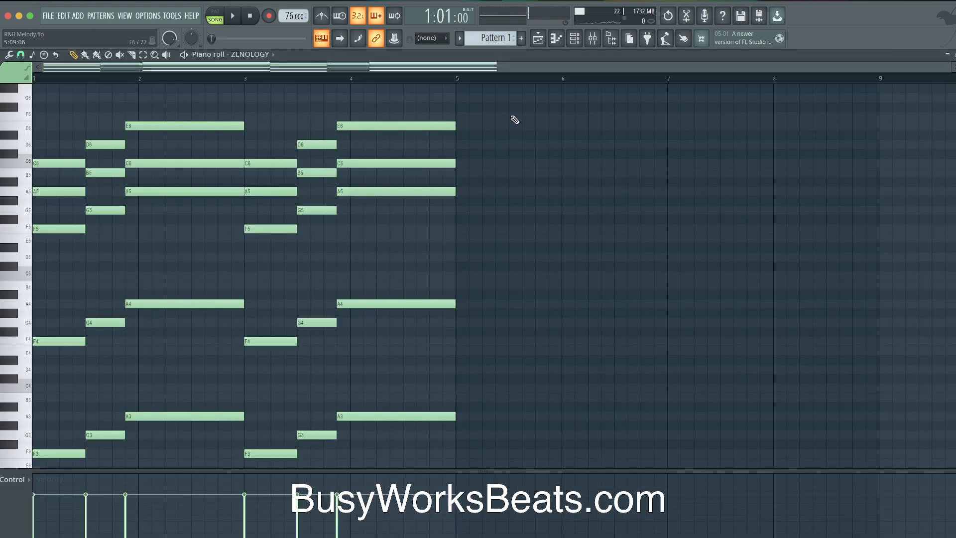
{"action": "key", "text": "space"}
Set the JD-800 channel volume to 45% and ZENOLOGY to 65%
{"action": "key", "text": "F5"}
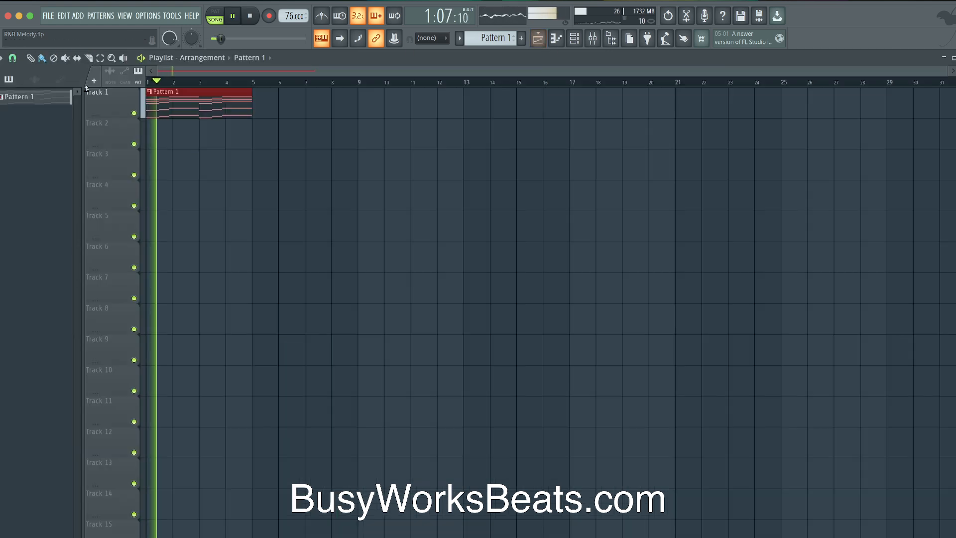
{"action": "left_click", "coordinate": [574, 39]}
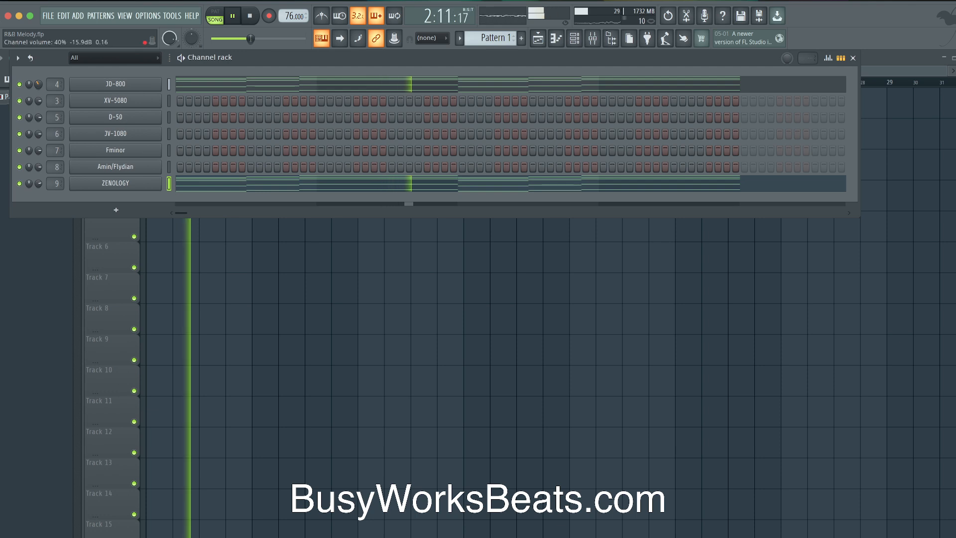
{"action": "left_click_drag", "start_coordinate": [36, 85], "coordinate": [36, 69]}
{"action": "left_click_drag", "start_coordinate": [37, 183], "coordinate": [38, 193]}
{"action": "left_click", "coordinate": [169, 101]}
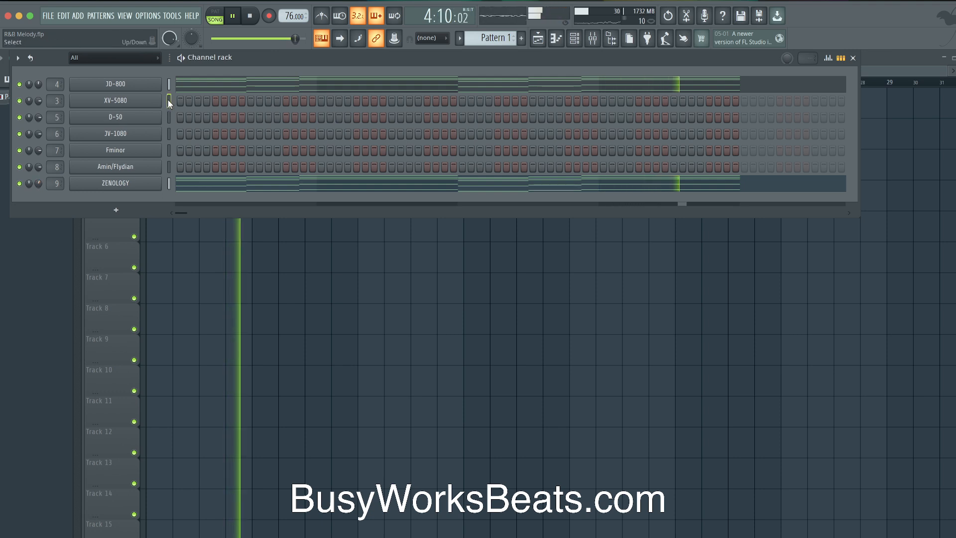
Preview the XV-5080's 80s Retrosyn patch, close it, and start the beat playing
{"action": "key", "text": "super+v"}
{"action": "key", "text": "space"}
{"action": "left_click", "coordinate": [147, 102]}
{"action": "key", "text": "space"}
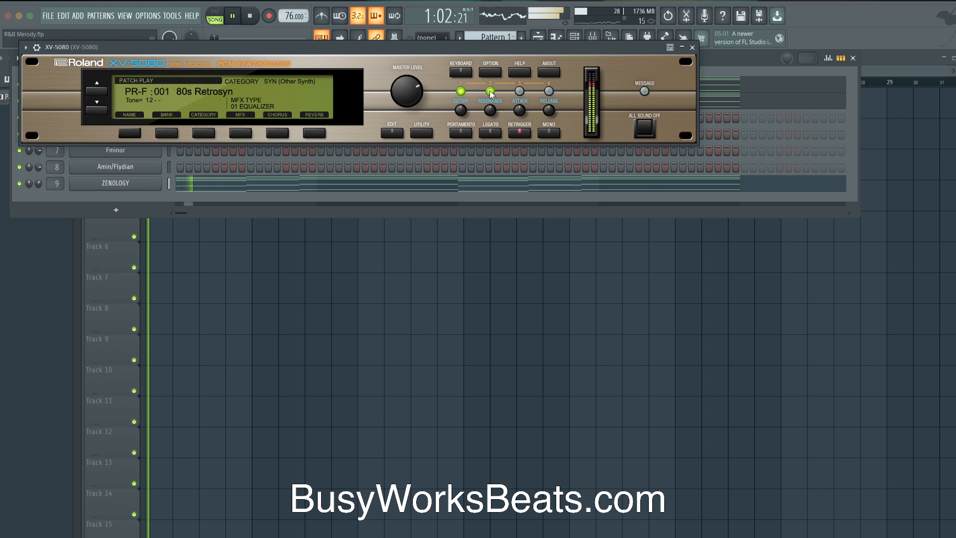
{"action": "key", "text": "space"}
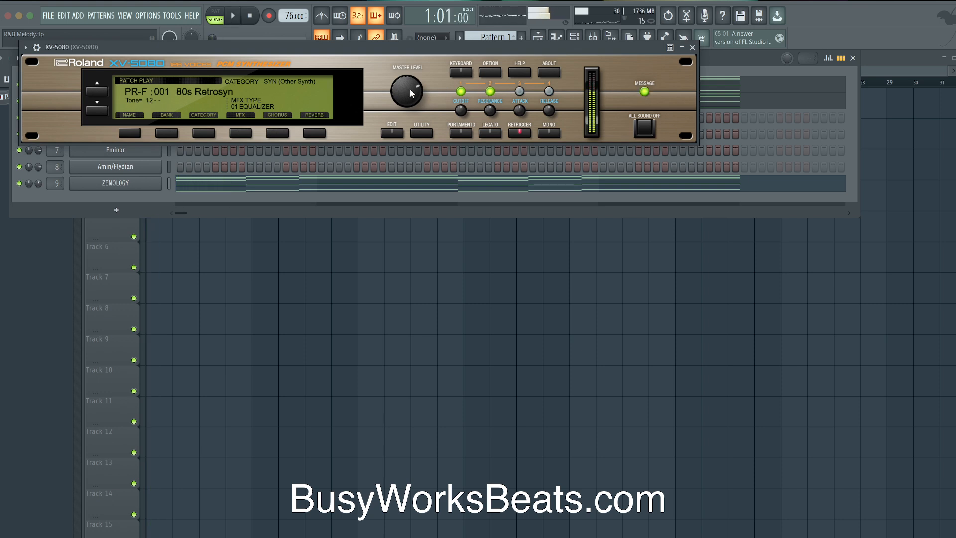
{"action": "left_click", "coordinate": [692, 47]}
{"action": "key", "text": "space"}
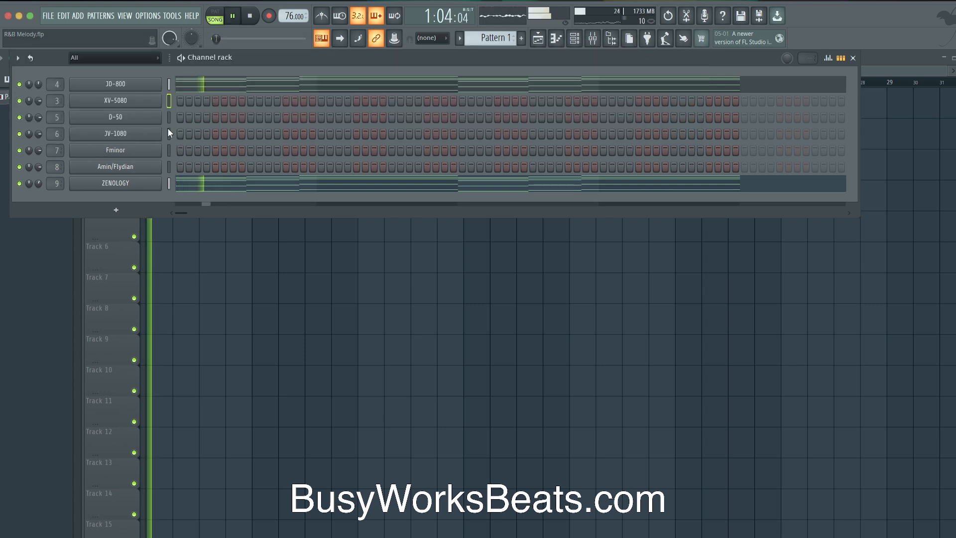
Load the 025: MK-80 EP patch from the EP (EL.Piano) category into JV-1080
{"action": "left_click", "coordinate": [145, 134]}
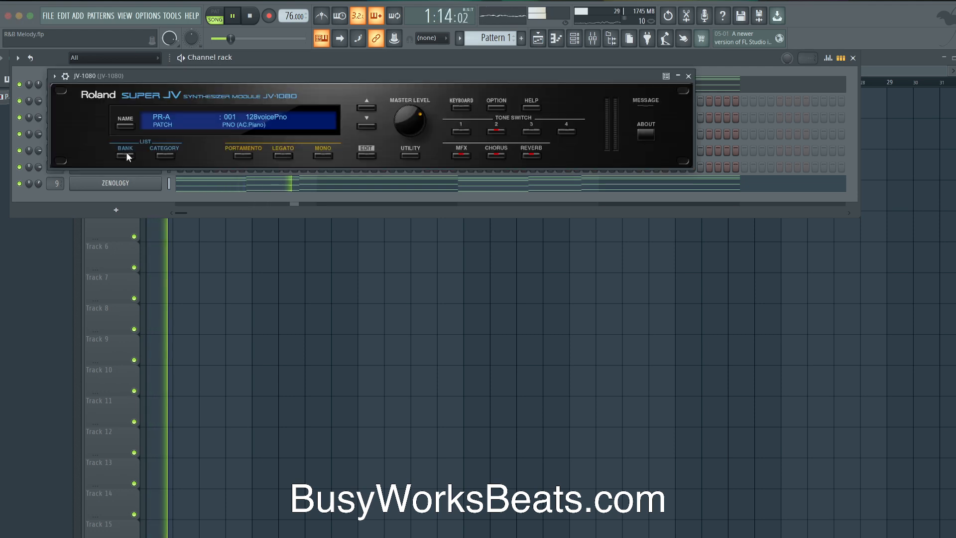
{"action": "left_click", "coordinate": [165, 155]}
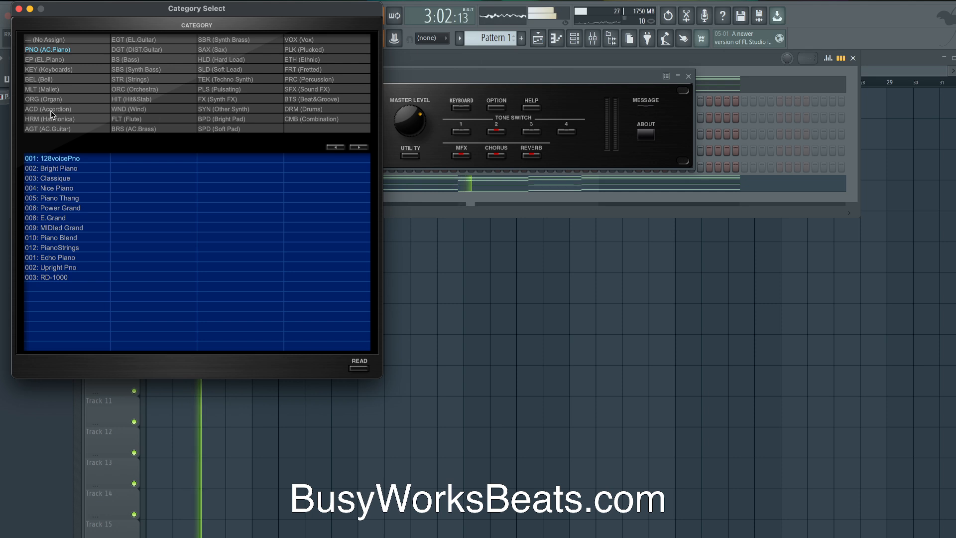
{"action": "left_click", "coordinate": [61, 58]}
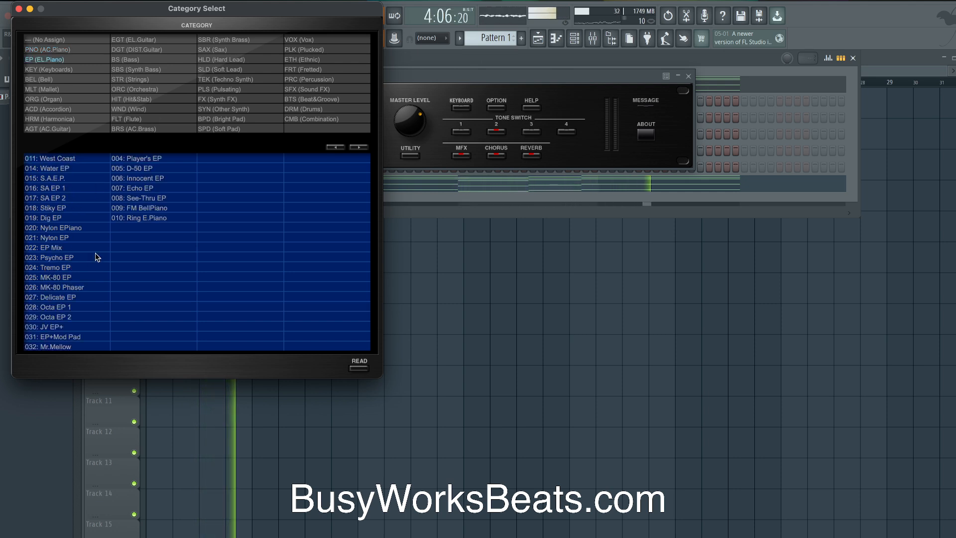
{"action": "left_click", "coordinate": [59, 277]}
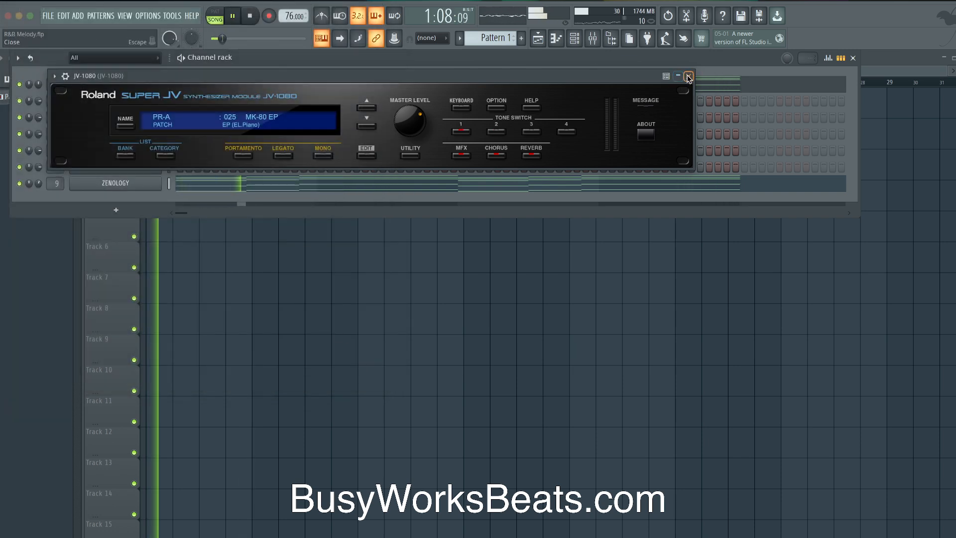
{"action": "key", "text": "F6"}
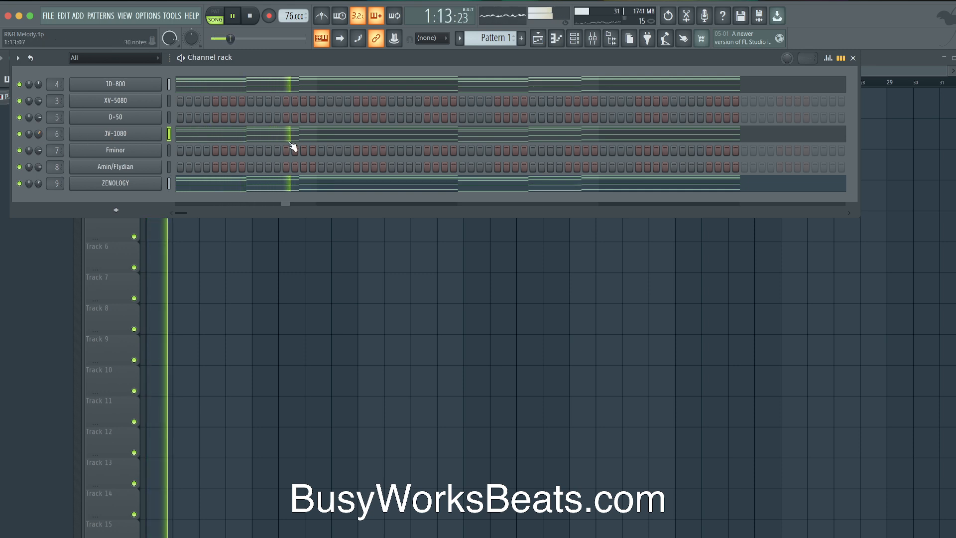
Play through the song, switch to Pattern 2, then stop and close the channel rack
{"action": "key", "text": "space"}
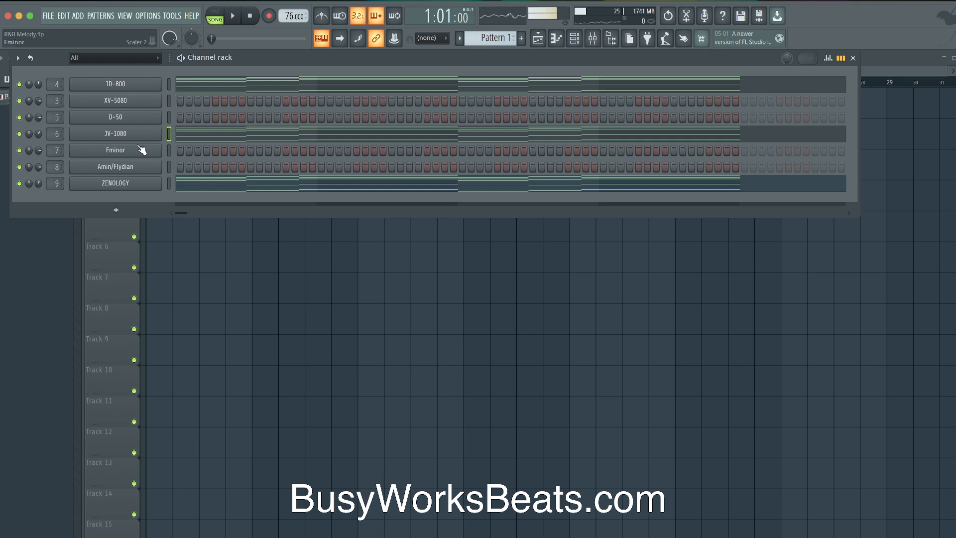
{"action": "key", "text": "F6"}
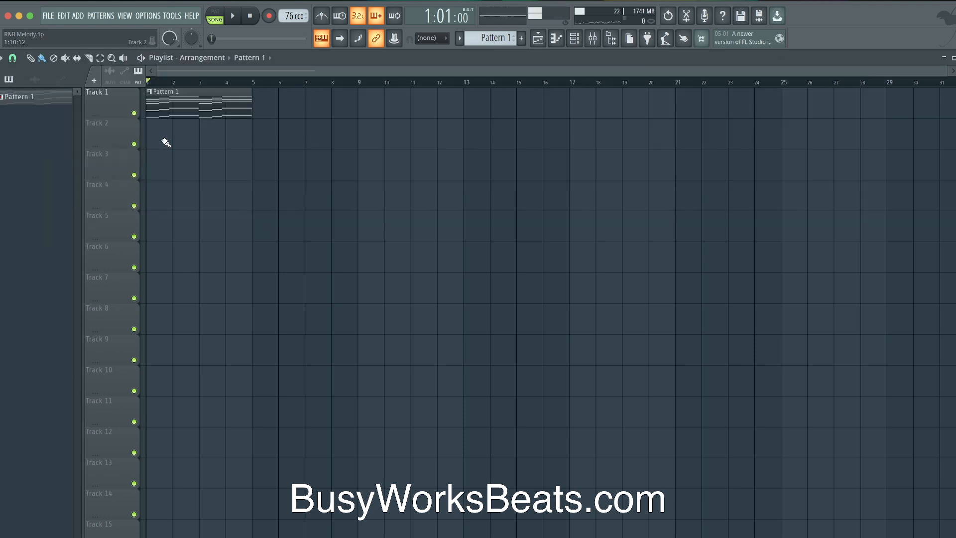
{"action": "key", "text": "space"}
{"action": "left_click", "coordinate": [537, 39]}
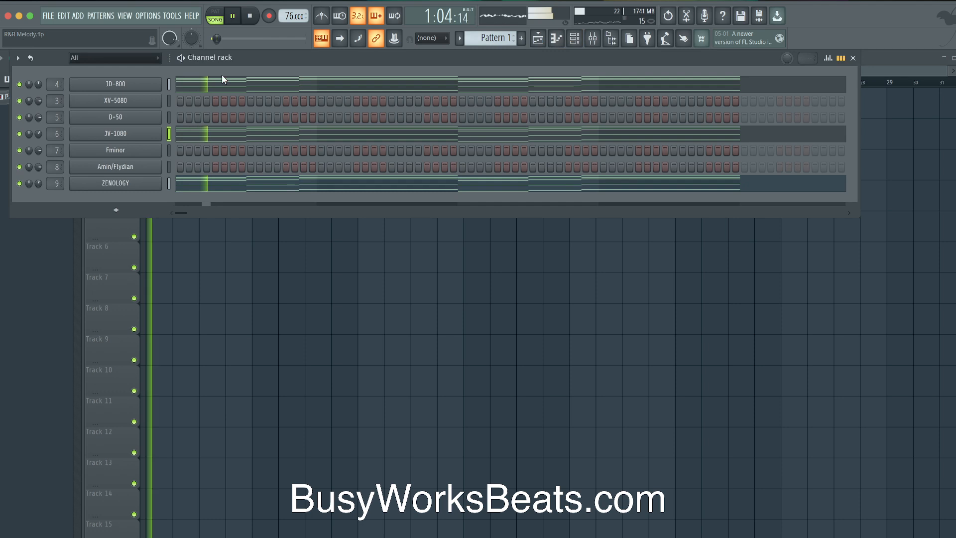
{"action": "key", "text": "space"}
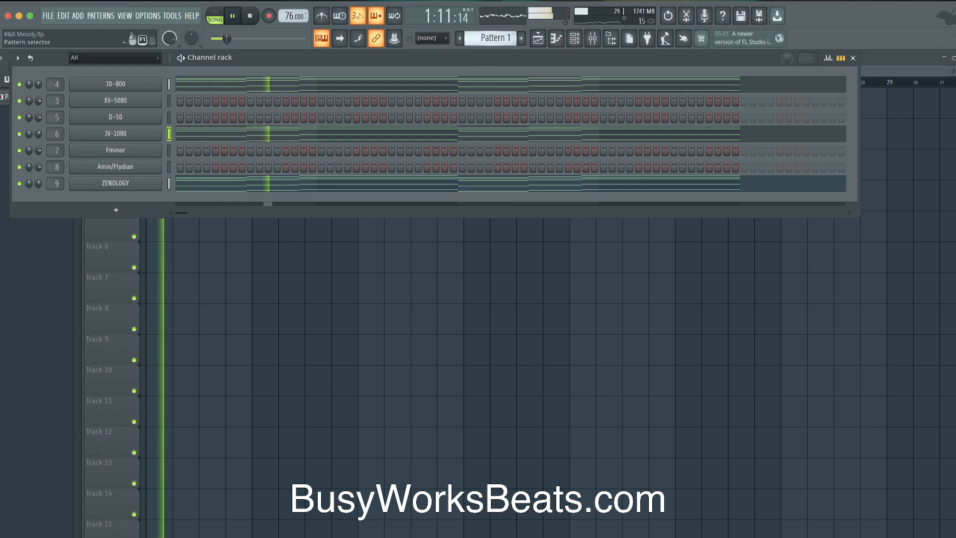
{"action": "scroll", "coordinate": [499, 38], "scroll_direction": "down", "scroll_amount": 1}
{"action": "key", "text": "space"}
{"action": "key", "text": "F6"}
Delete the Pattern 1 clip at bar 13 and arm recording of notes and automation
{"action": "key", "text": "ctrl+a"}
{"action": "key", "text": "ctrl+b"}
{"action": "key", "text": "ctrl+b"}
{"action": "key", "text": "ctrl+b"}
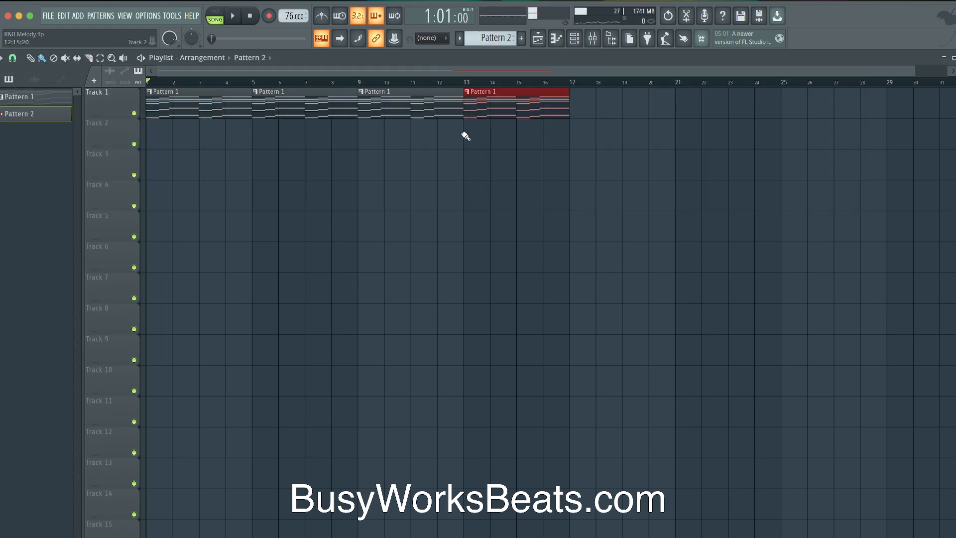
{"action": "right_click", "coordinate": [500, 108]}
{"action": "left_click", "coordinate": [469, 82]}
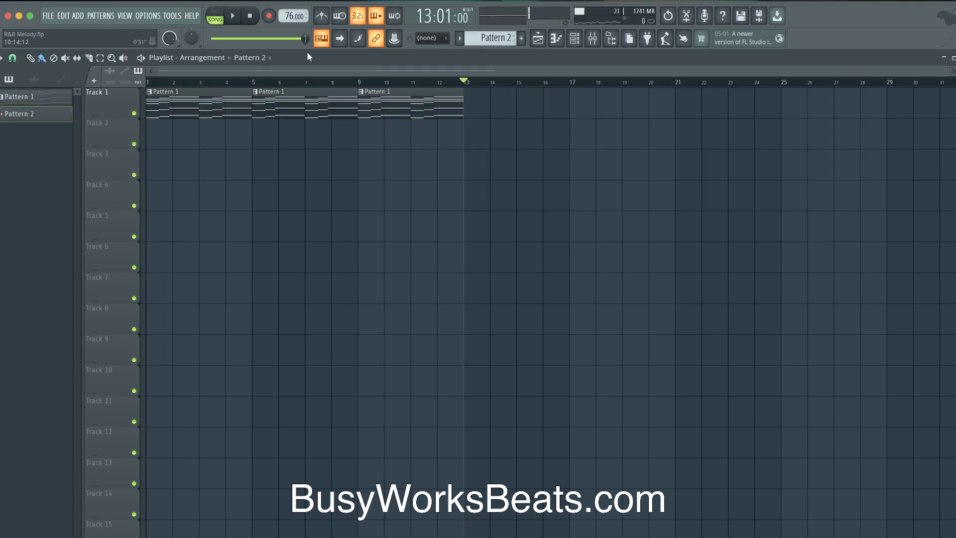
{"action": "left_click", "coordinate": [270, 18]}
{"action": "left_click", "coordinate": [482, 347]}
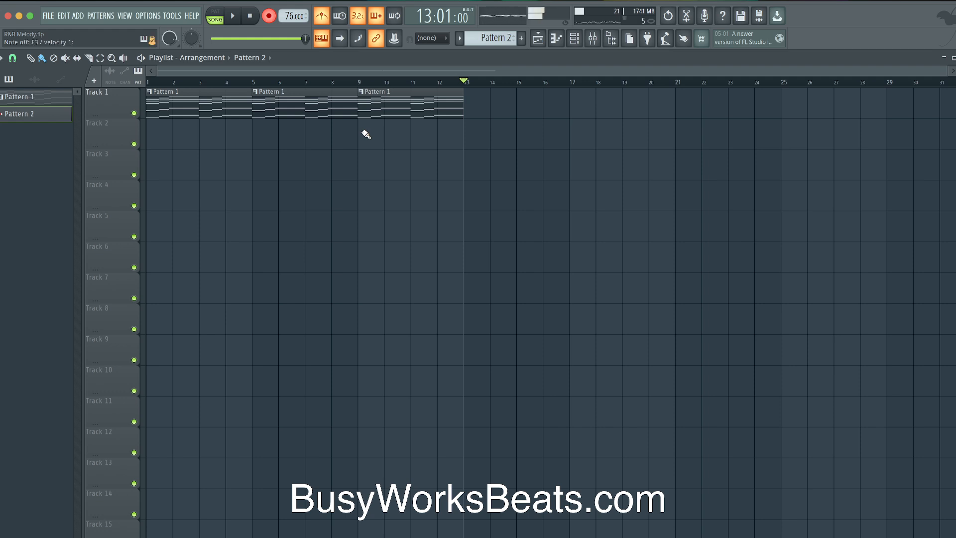
Delete the Pattern 1 clips at bars 9, 5 and 1, returning to bar 1
{"action": "right_click", "coordinate": [394, 105]}
{"action": "right_click", "coordinate": [277, 92]}
{"action": "right_click", "coordinate": [222, 112]}
{"action": "left_click", "coordinate": [261, 14]}
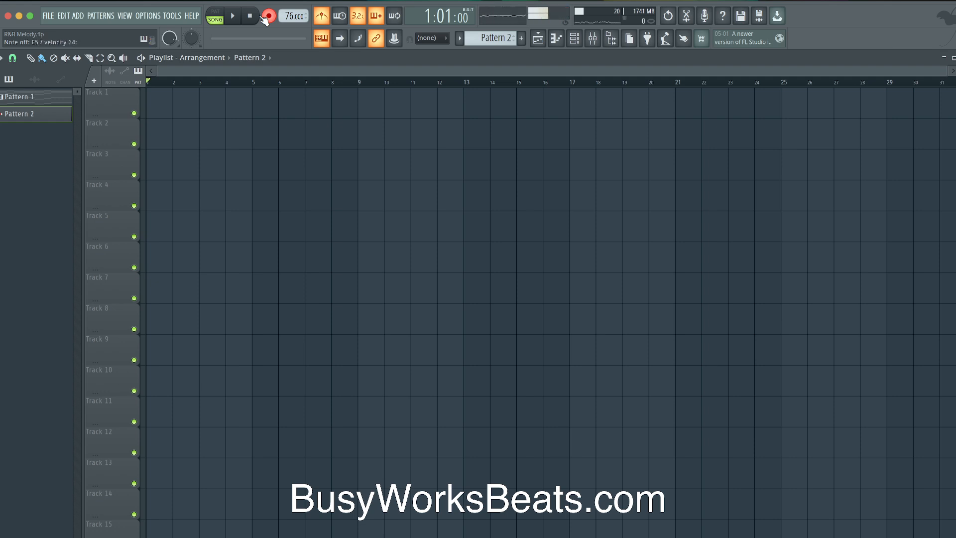
Record eight bars of live chords into Pattern 2 after the count-in
{"action": "key", "text": "space"}
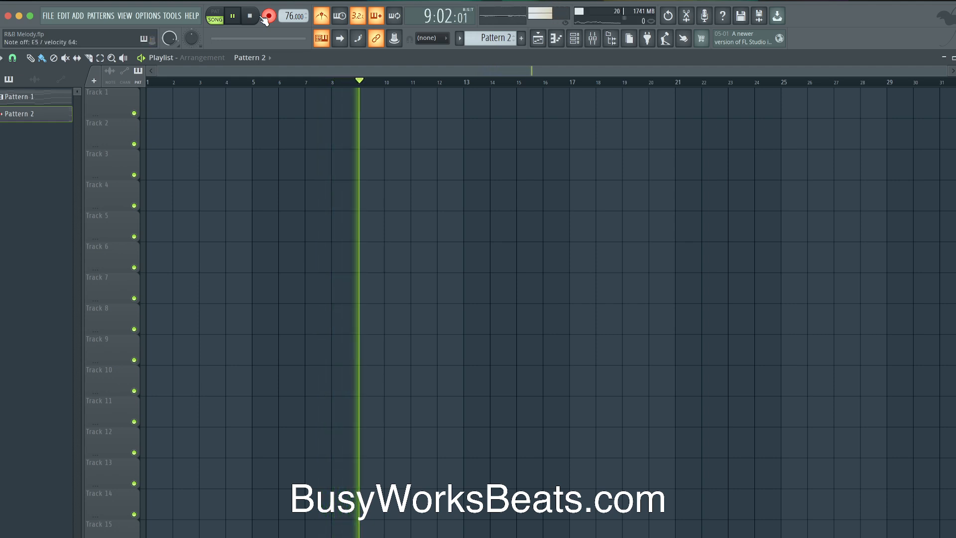
{"action": "key", "text": "space"}
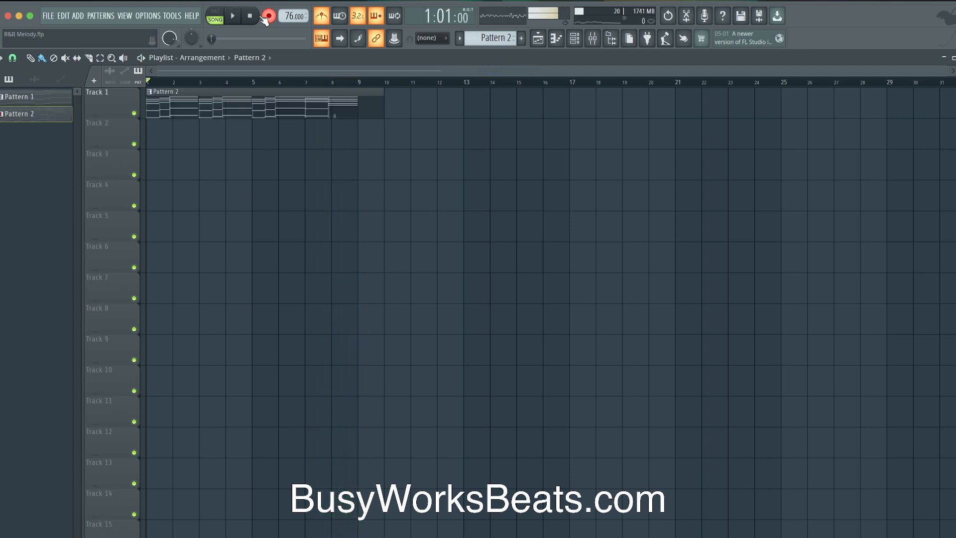
Open Pattern 2 in the Piano roll and select the five notes of the last chord
{"action": "double_click", "coordinate": [314, 108]}
{"action": "scroll", "coordinate": [463, 199], "scroll_direction": "down", "scroll_amount": 1}
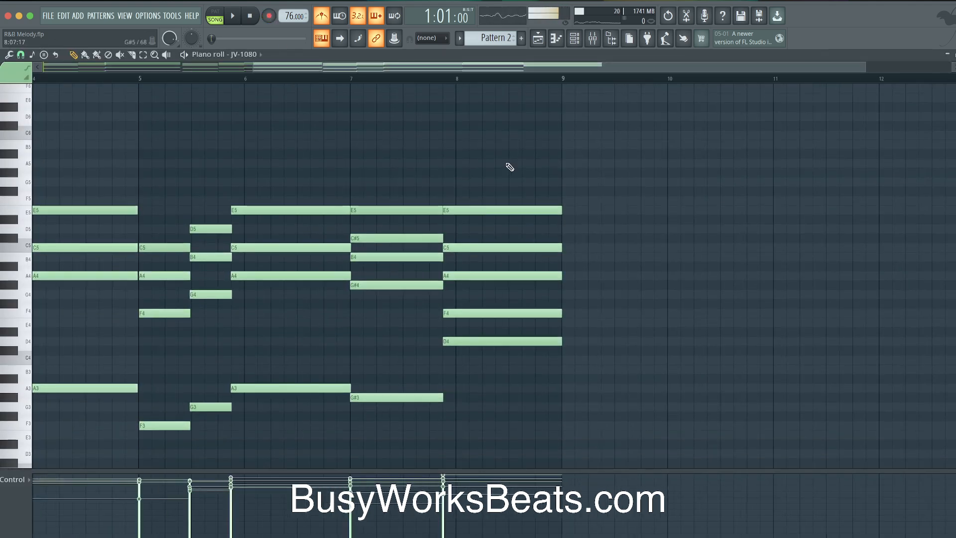
{"action": "left_click_drag", "start_coordinate": [494, 187], "coordinate": [516, 372]}
{"action": "scroll", "coordinate": [359, 148], "scroll_direction": "left", "scroll_amount": 10}
{"action": "scroll", "coordinate": [370, 148], "scroll_direction": "up", "scroll_amount": 1}
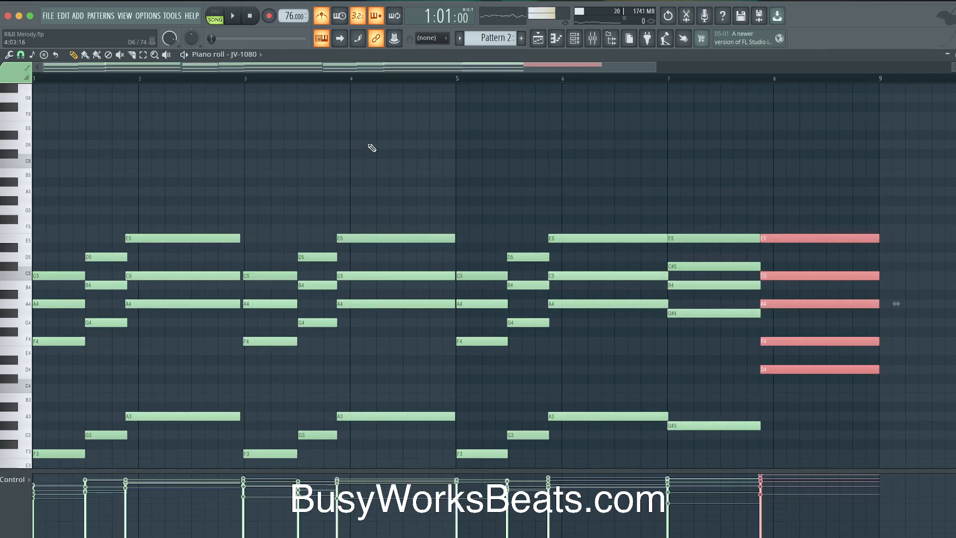
{"action": "scroll", "coordinate": [381, 140], "scroll_direction": "down", "scroll_amount": 2}
Paste the Pattern 2 chord notes onto the JD-800 and ZENOLOGY channels
{"action": "left_click", "coordinate": [537, 39]}
{"action": "key", "text": "space"}
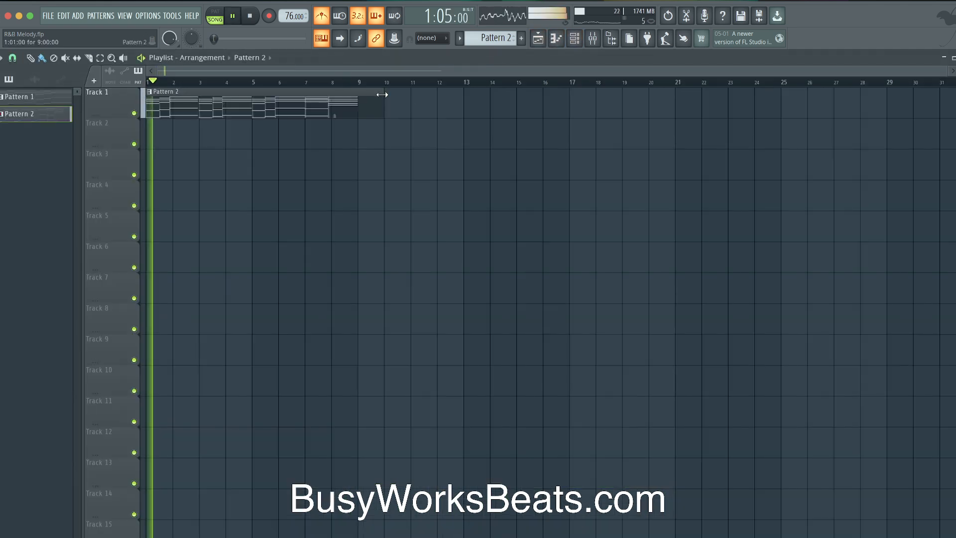
{"action": "left_click", "coordinate": [574, 38]}
{"action": "left_click", "coordinate": [169, 84]}
{"action": "key", "text": "super+v"}
{"action": "left_click", "coordinate": [169, 184]}
{"action": "key", "text": "super+v"}
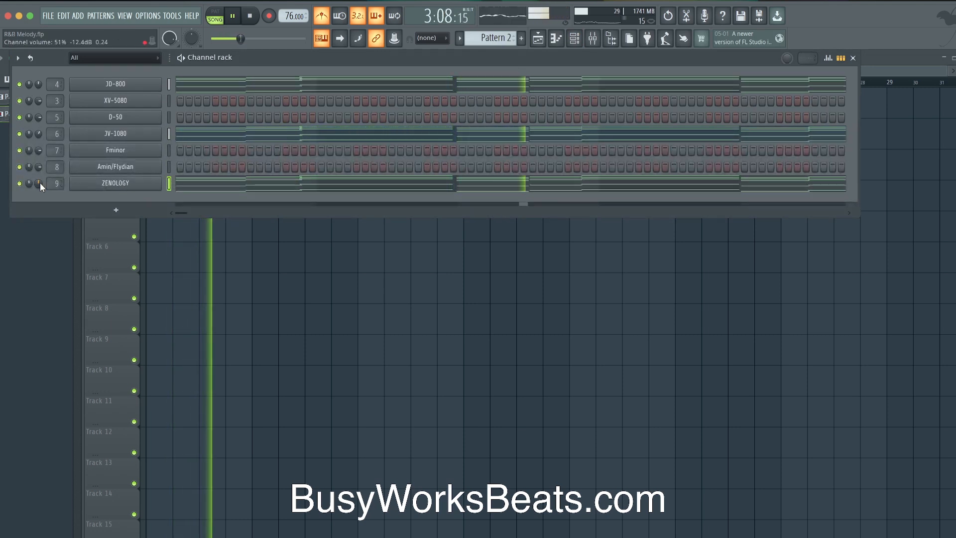
Turn off the metronome, hide the channel rack and stop playback
{"action": "left_click", "coordinate": [328, 20]}
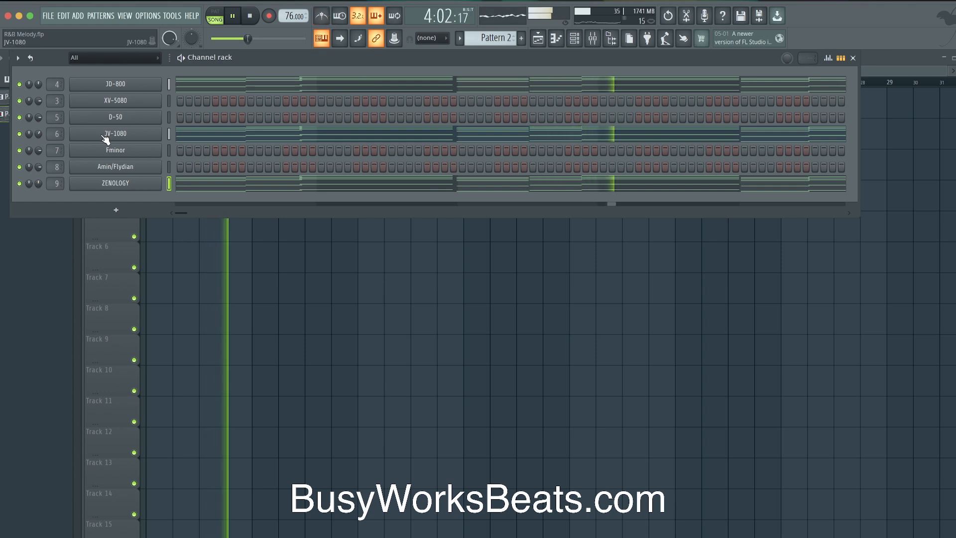
{"action": "key", "text": "F6"}
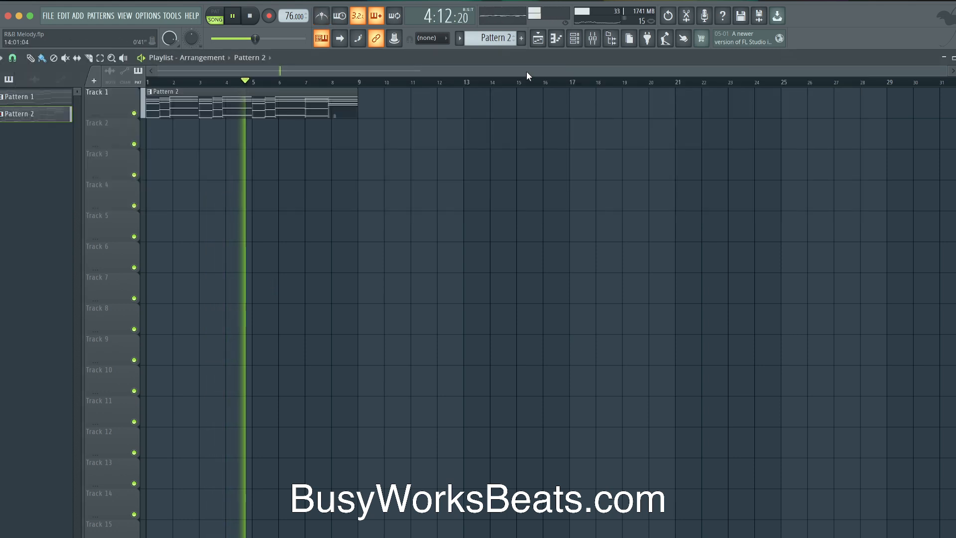
{"action": "key", "text": "space"}
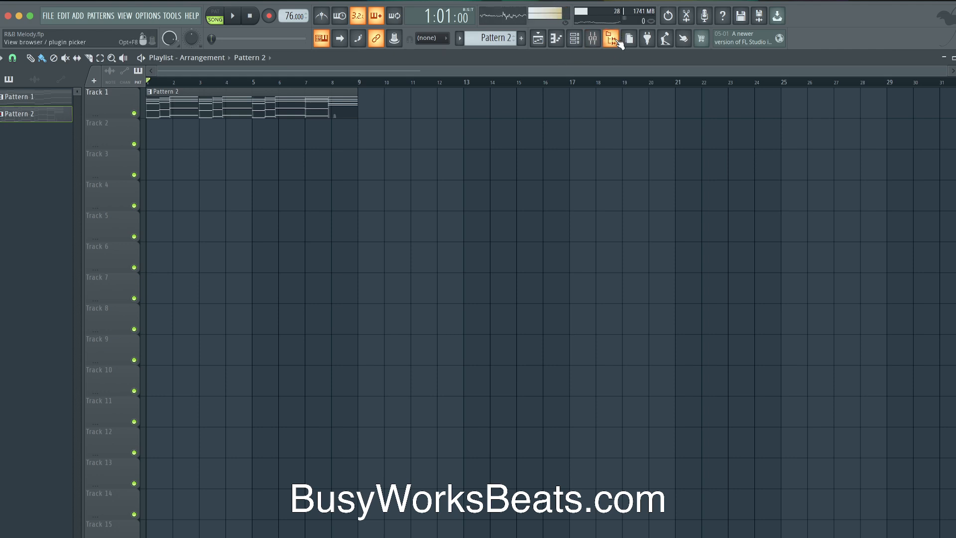
Load the Hihat 1 and Kick 1 samples from the browser into new channels
{"action": "left_click", "coordinate": [611, 38]}
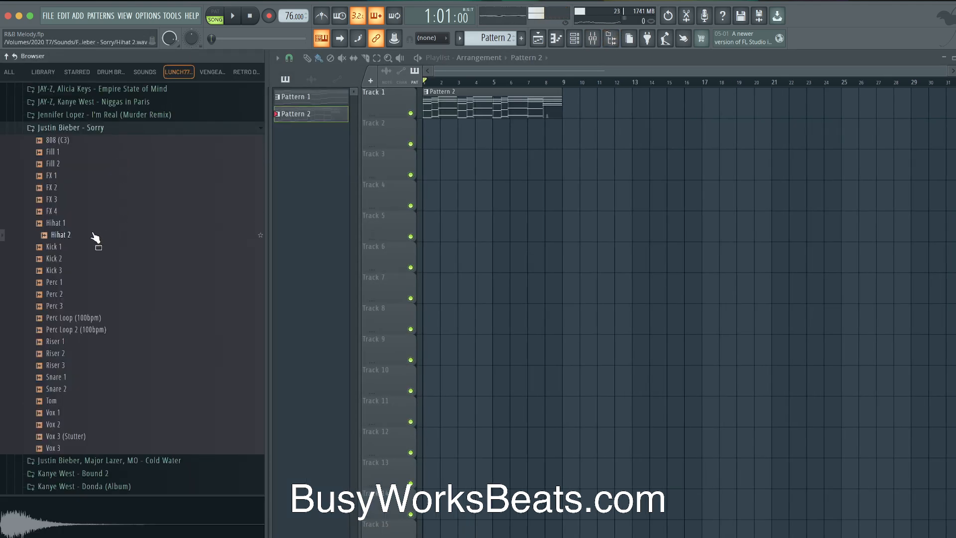
{"action": "scroll", "coordinate": [94, 236], "scroll_direction": "down", "scroll_amount": 3}
{"action": "left_click", "coordinate": [96, 177]}
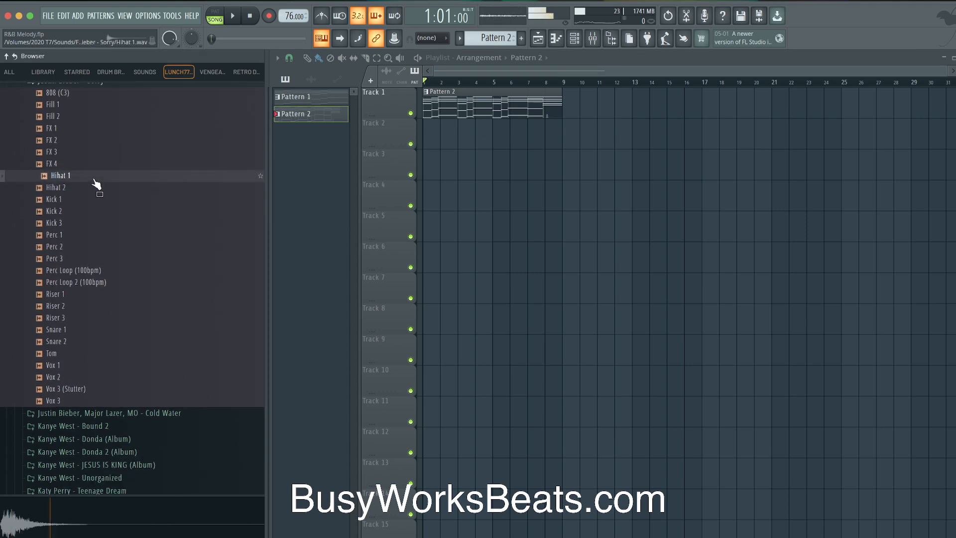
{"action": "right_click", "coordinate": [94, 181]}
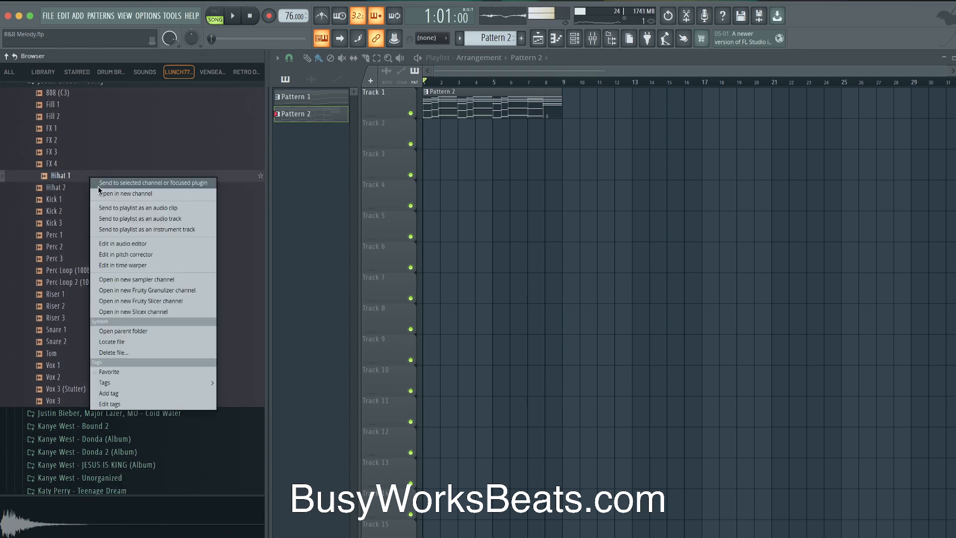
{"action": "left_click", "coordinate": [102, 193]}
{"action": "left_click", "coordinate": [87, 199]}
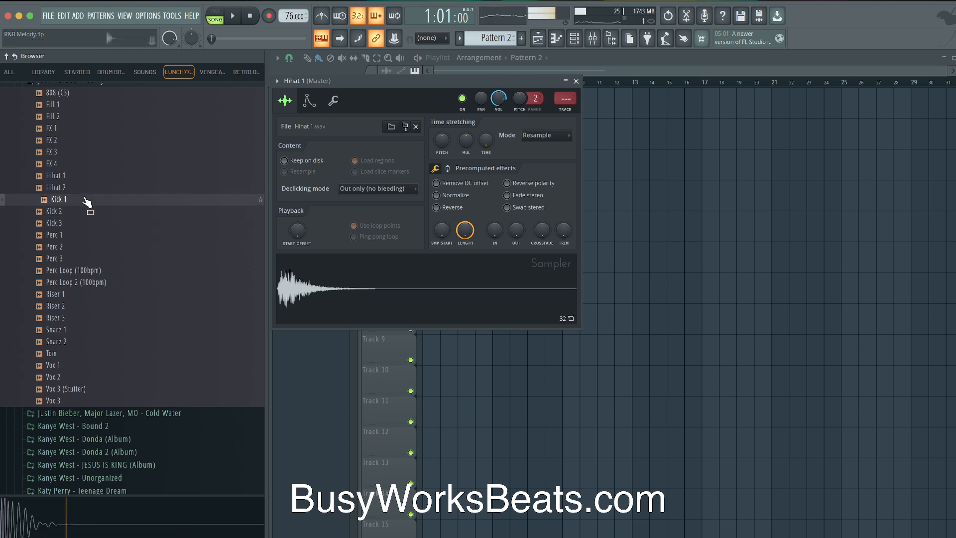
{"action": "right_click", "coordinate": [82, 201]}
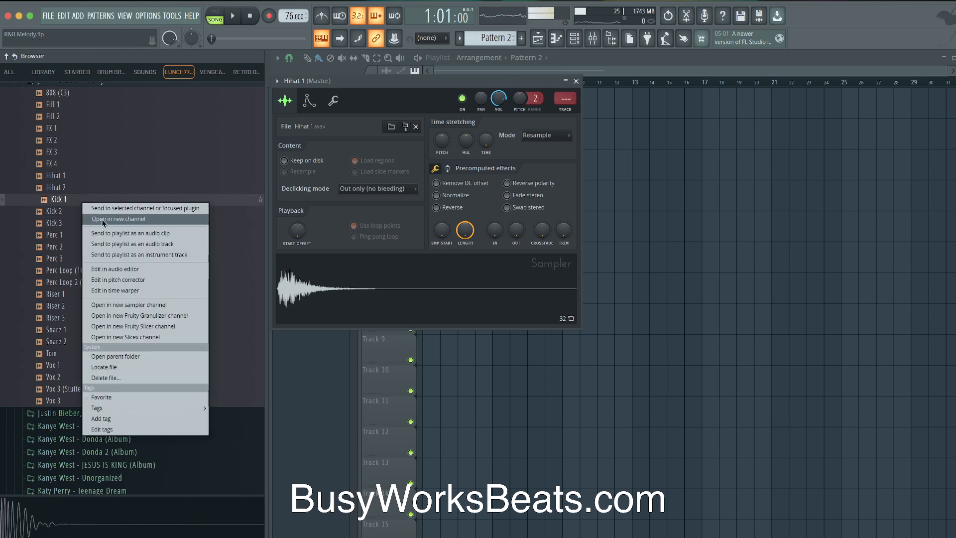
{"action": "left_click", "coordinate": [100, 218]}
Audition Perc 2 and the snare samples, then load Snare 2 into a new channel
{"action": "left_click", "coordinate": [84, 254]}
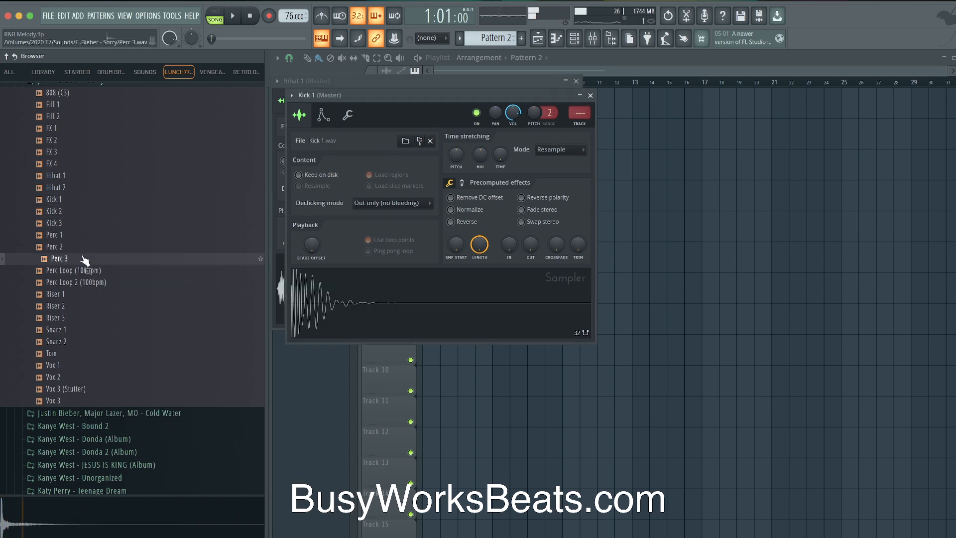
{"action": "left_click", "coordinate": [75, 354]}
{"action": "left_click", "coordinate": [76, 342]}
{"action": "left_click", "coordinate": [75, 331]}
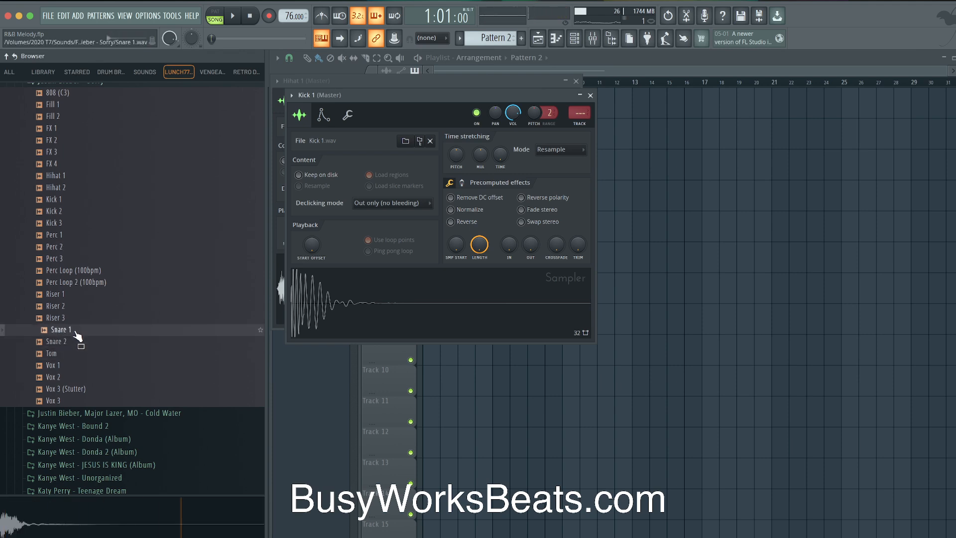
{"action": "left_click", "coordinate": [75, 339]}
{"action": "right_click", "coordinate": [75, 338]}
{"action": "left_click", "coordinate": [110, 350]}
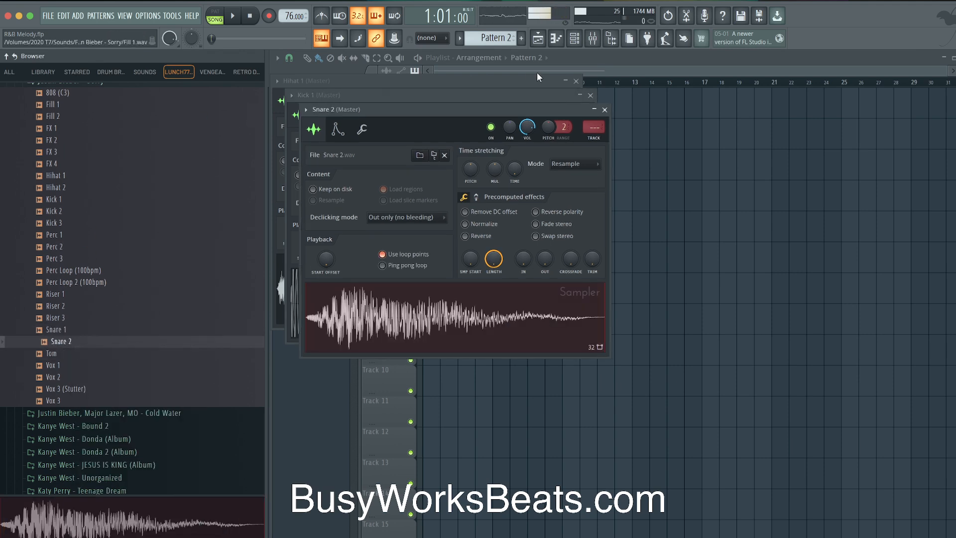
{"action": "left_click", "coordinate": [574, 38]}
Create empty Pattern 3, route Hihat 1, Kick 1 and Snare 2 to mixer tracks 10–12, and add a first-step kick
{"action": "left_click", "coordinate": [495, 43]}
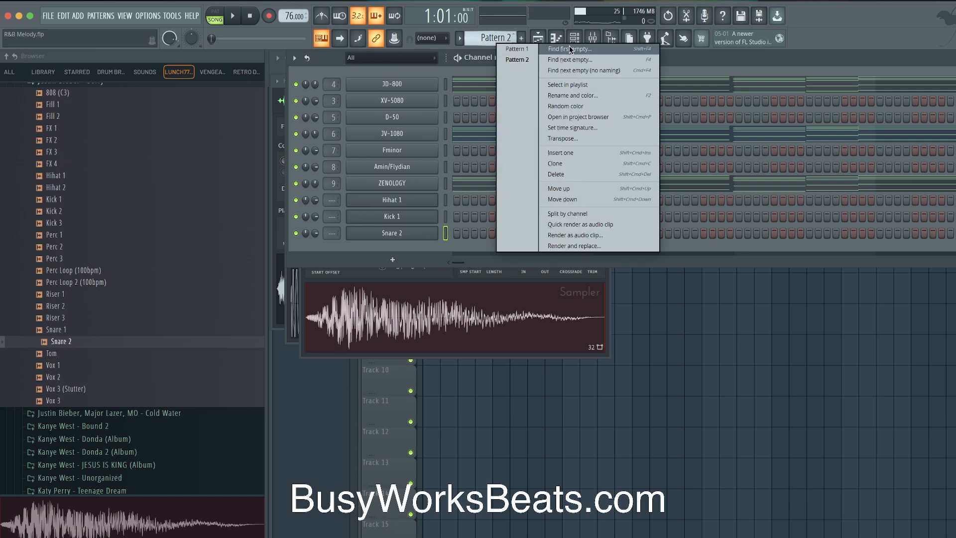
{"action": "left_click", "coordinate": [569, 50]}
{"action": "left_click_drag", "start_coordinate": [446, 199], "coordinate": [445, 241]}
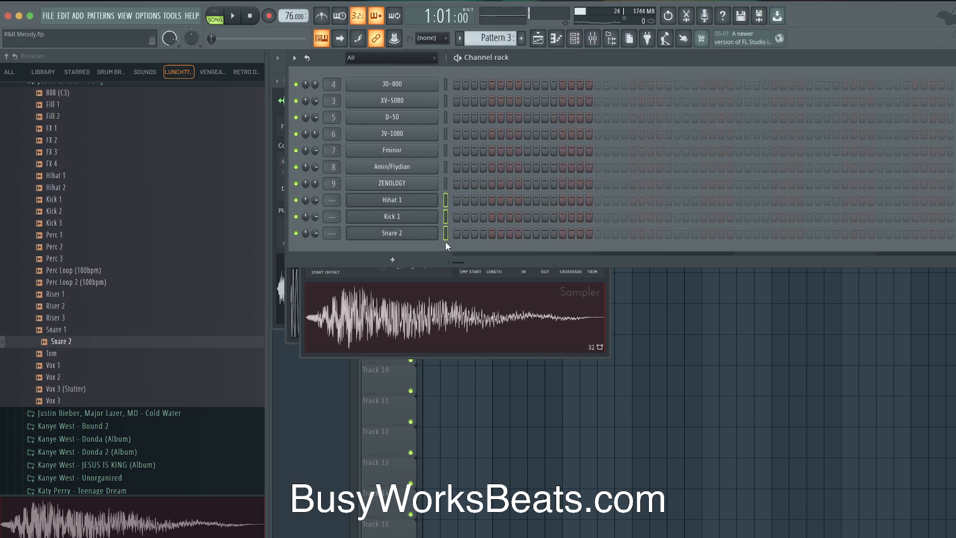
{"action": "key", "text": "ctrl+l"}
{"action": "left_click", "coordinate": [456, 216]}
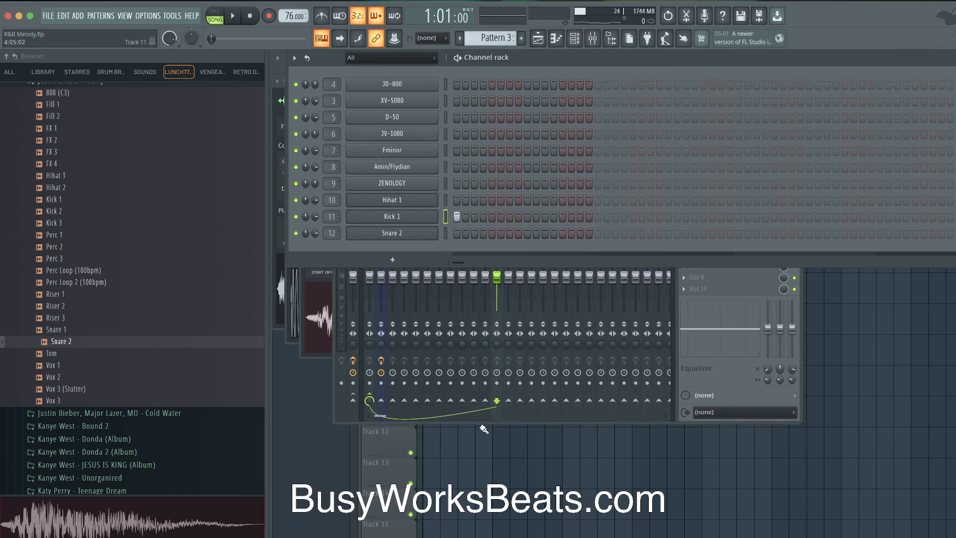
Paint a Pattern 3 clip on Track 2 and stretch it to bar 5
{"action": "key", "text": "F5"}
{"action": "left_click", "coordinate": [433, 139]}
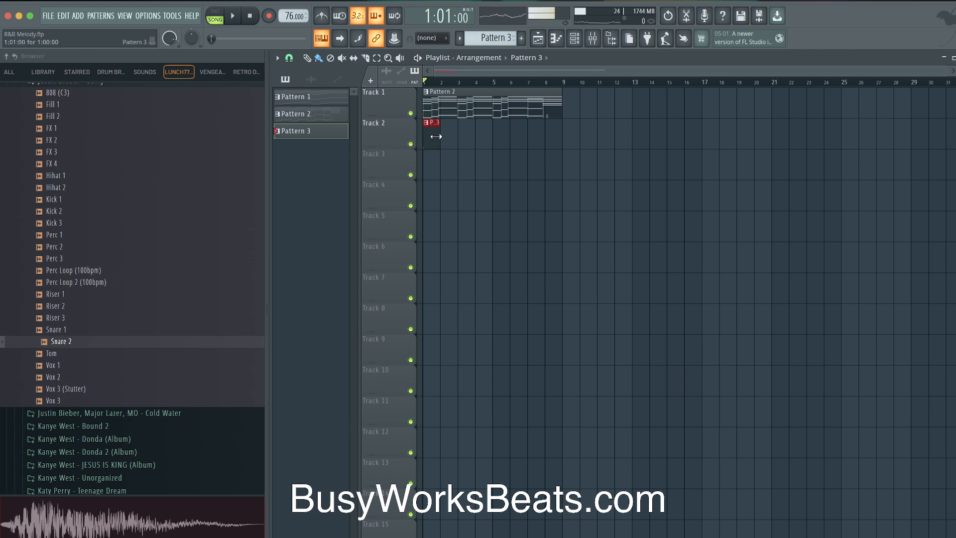
{"action": "left_click_drag", "start_coordinate": [440, 135], "coordinate": [490, 136]}
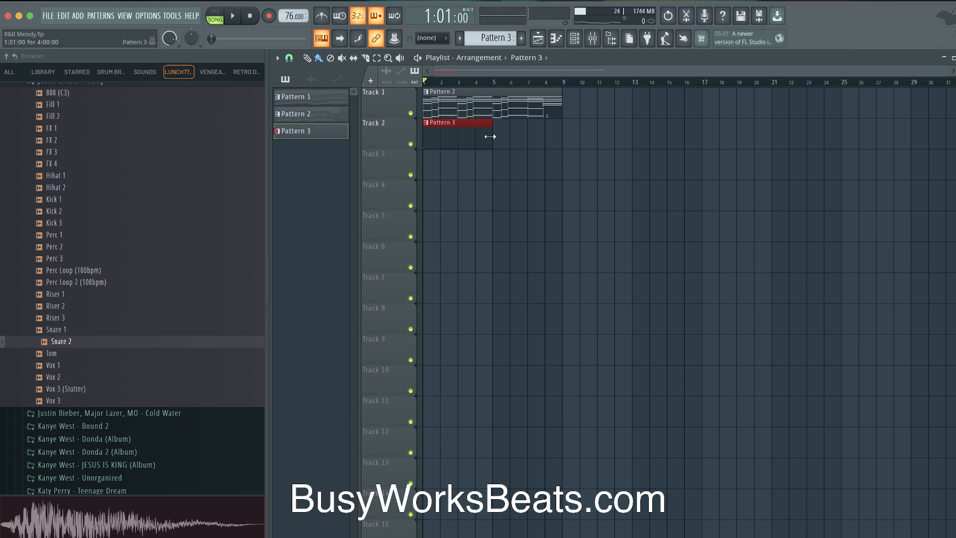
{"action": "left_click", "coordinate": [615, 40]}
{"action": "left_click", "coordinate": [577, 40]}
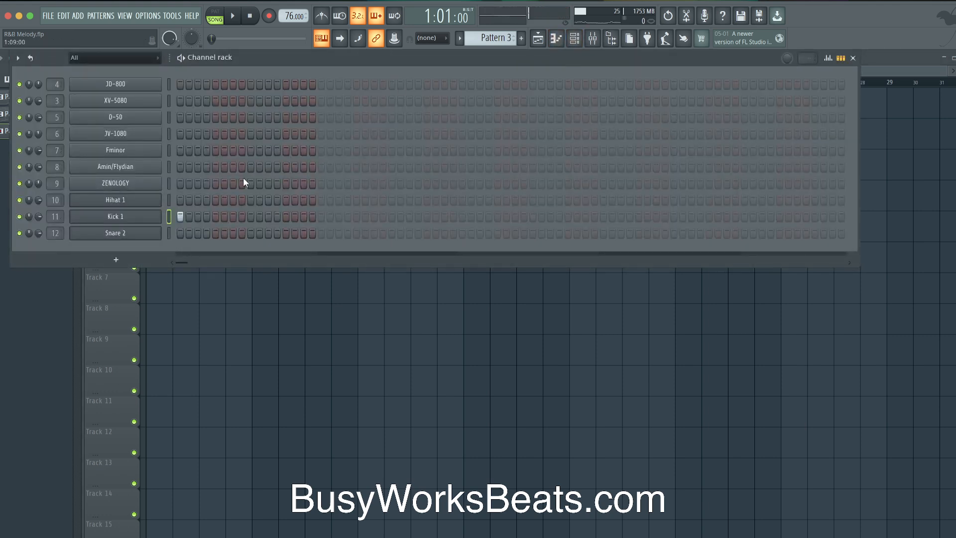
Extend Pattern 3 to 32 steps and fill every other Hihat 1 step
{"action": "right_click", "coordinate": [178, 200]}
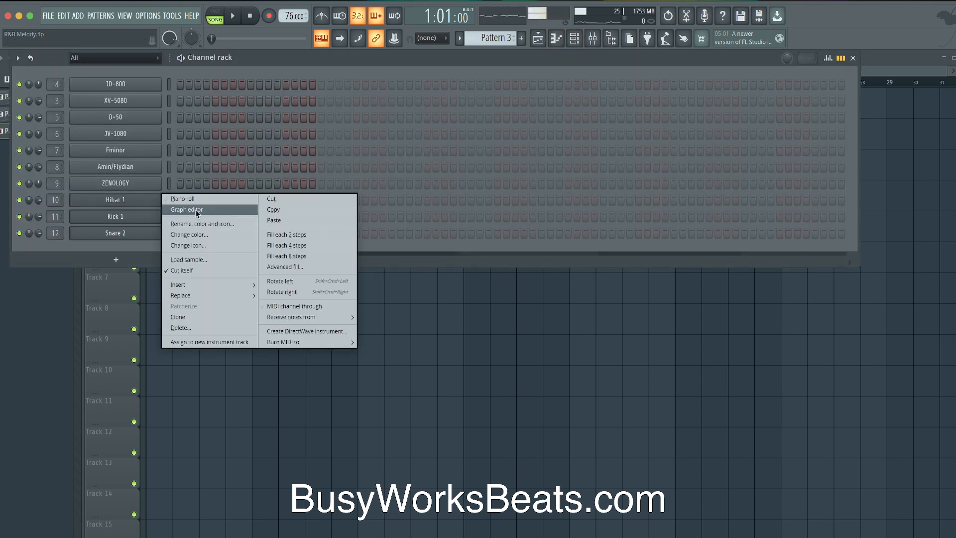
{"action": "left_click", "coordinate": [278, 235]}
{"action": "left_click", "coordinate": [321, 200]}
{"action": "right_click", "coordinate": [162, 198]}
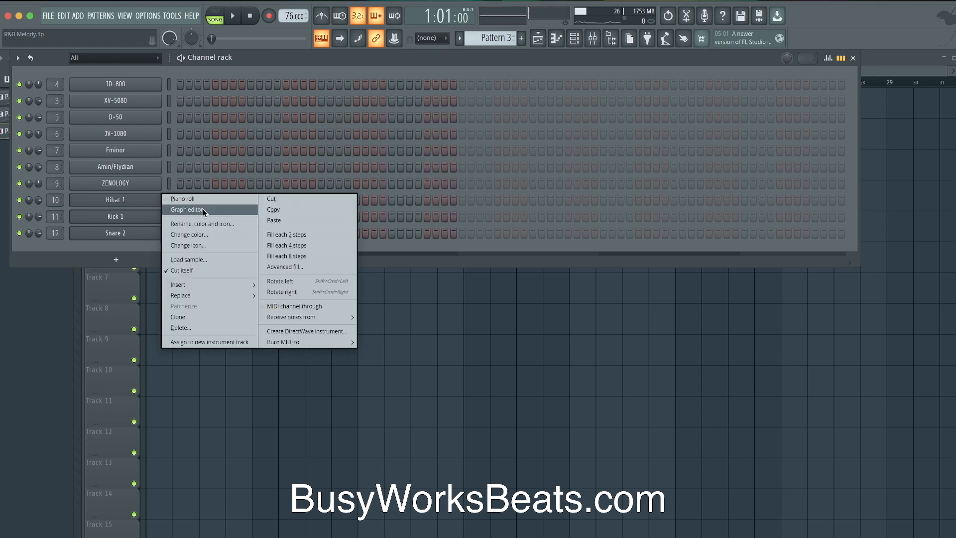
{"action": "left_click", "coordinate": [279, 235]}
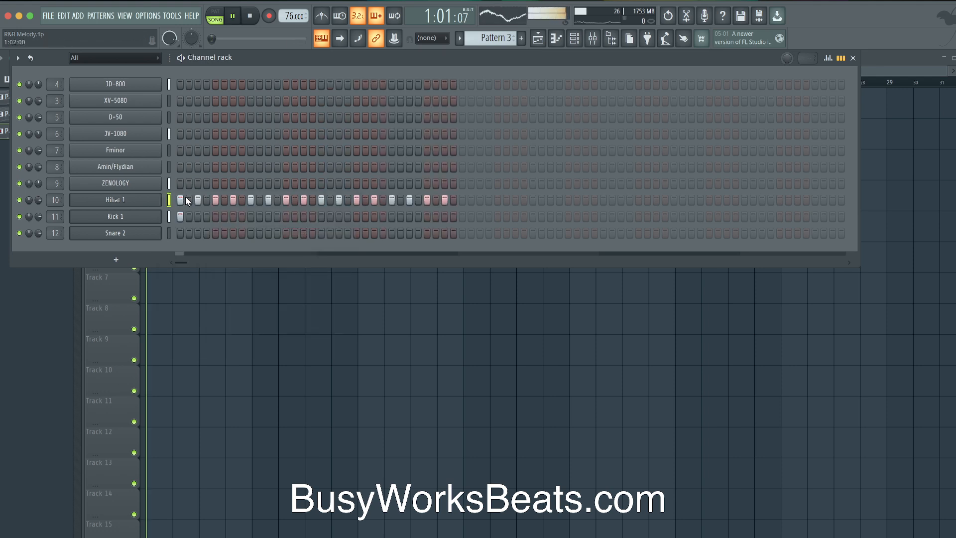
{"action": "left_click_drag", "start_coordinate": [186, 199], "coordinate": [449, 199]}
{"action": "key", "text": "ctrl+z"}
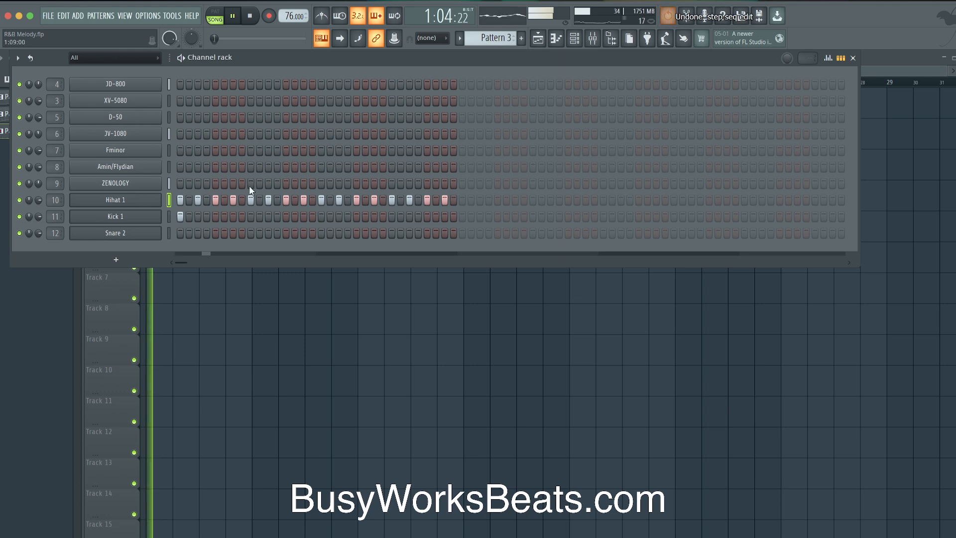
Trim the Hihat 1 sample in its sampler settings and audition the beat
{"action": "left_click", "coordinate": [115, 199]}
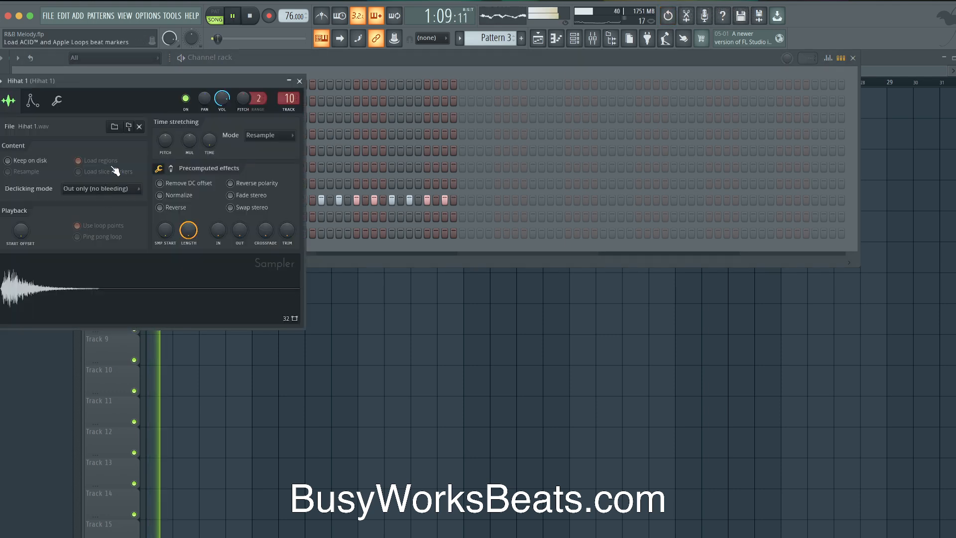
{"action": "left_click", "coordinate": [300, 81]}
{"action": "left_click", "coordinate": [139, 201]}
{"action": "key", "text": "space"}
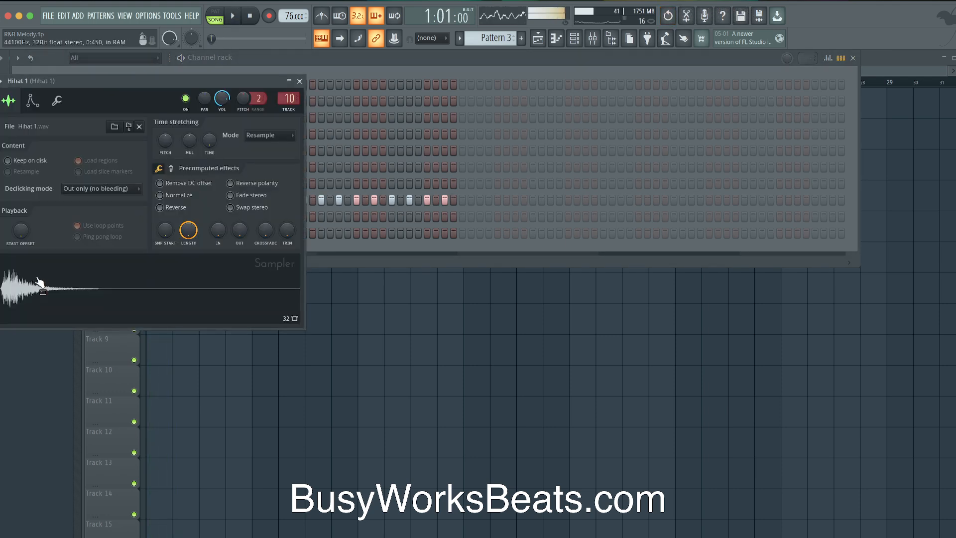
{"action": "left_click_drag", "start_coordinate": [287, 232], "coordinate": [293, 227]}
{"action": "key", "text": "space"}
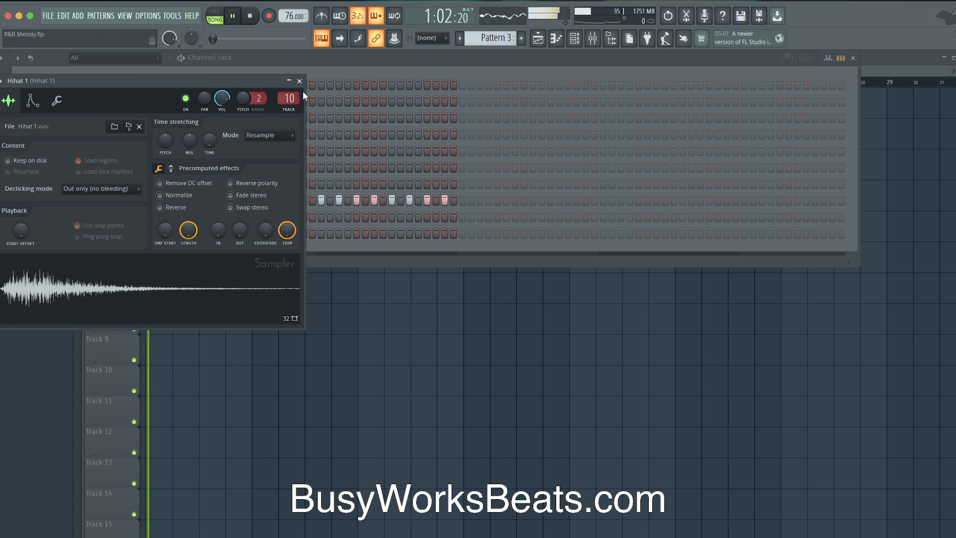
{"action": "left_click", "coordinate": [299, 81]}
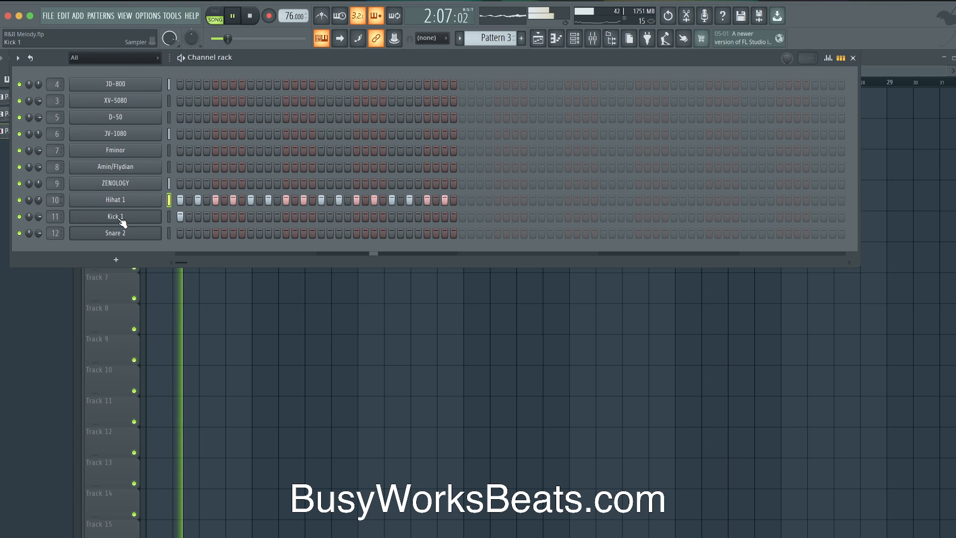
{"action": "key", "text": "space"}
Add Snare 2 hits at steps 21 and 29
{"action": "key", "text": "space"}
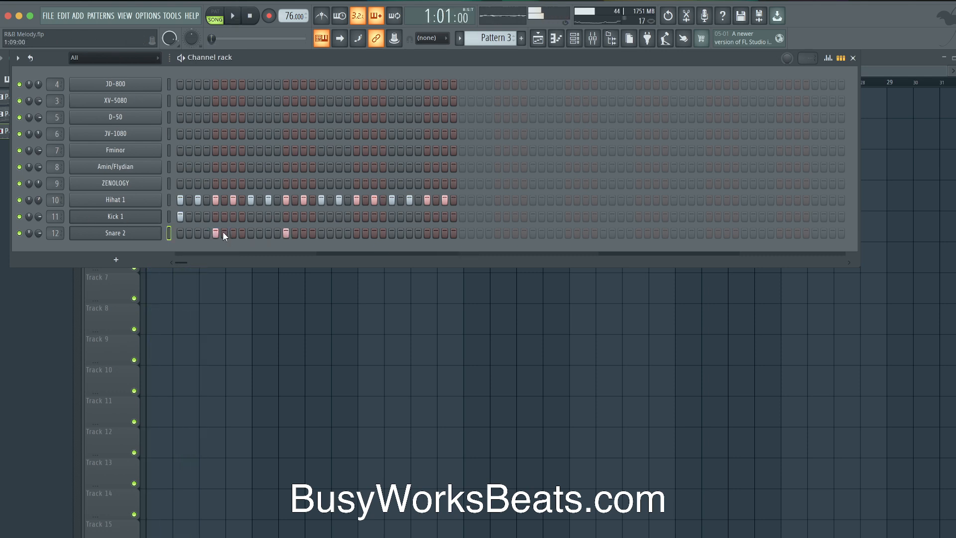
{"action": "left_click", "coordinate": [135, 234]}
{"action": "key", "text": "space"}
{"action": "left_click", "coordinate": [328, 109]}
{"action": "left_click", "coordinate": [356, 233]}
{"action": "left_click", "coordinate": [427, 233]}
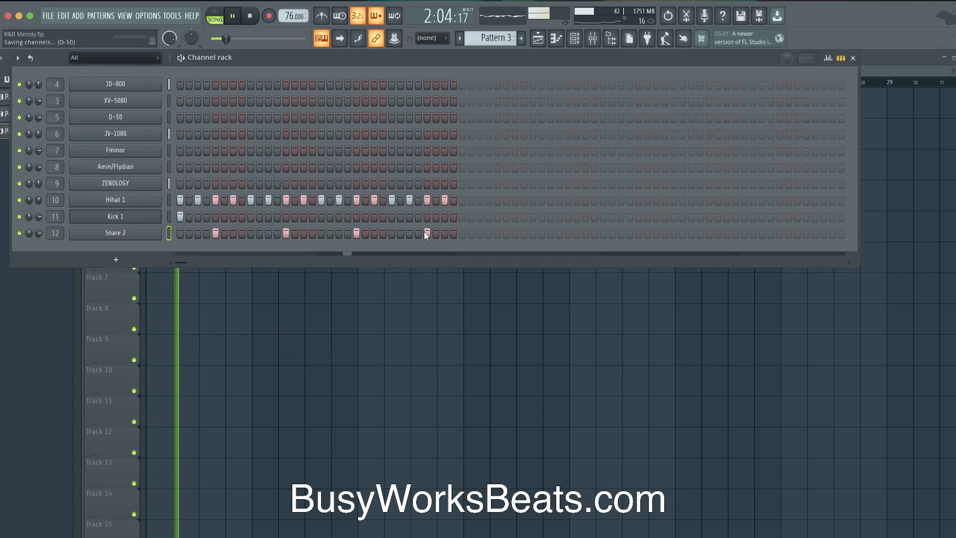
{"action": "left_click", "coordinate": [156, 237]}
{"action": "key", "text": "space"}
{"action": "left_click", "coordinate": [328, 110]}
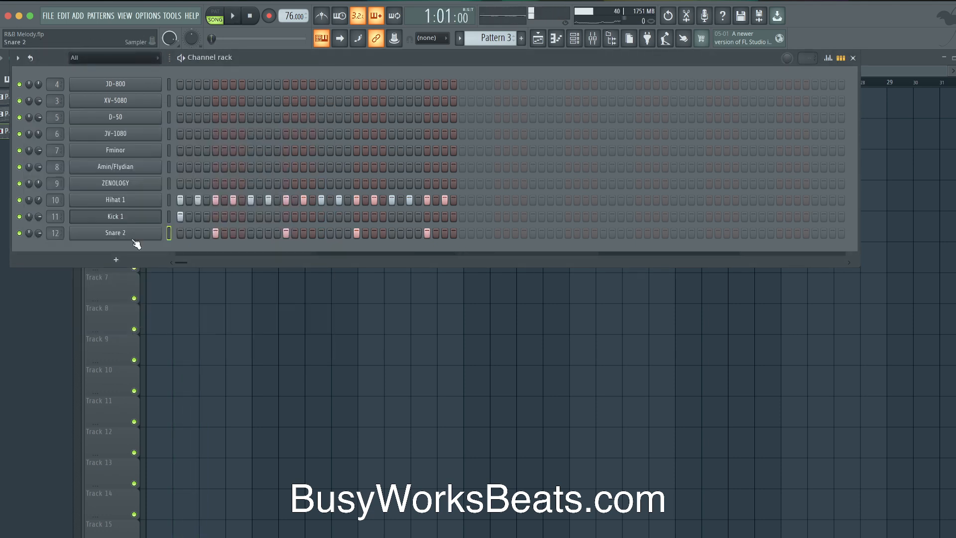
Add four Kick 1 hits as two adjacent pairs across the pattern
{"action": "left_click", "coordinate": [169, 218]}
{"action": "key", "text": "space"}
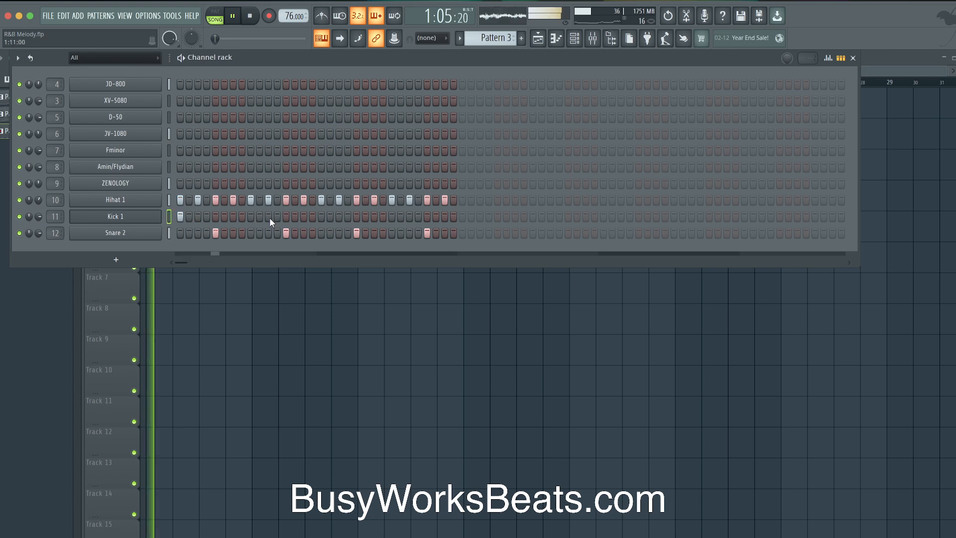
{"action": "left_click", "coordinate": [312, 216]}
{"action": "left_click", "coordinate": [321, 217]}
{"action": "left_click", "coordinate": [409, 216]}
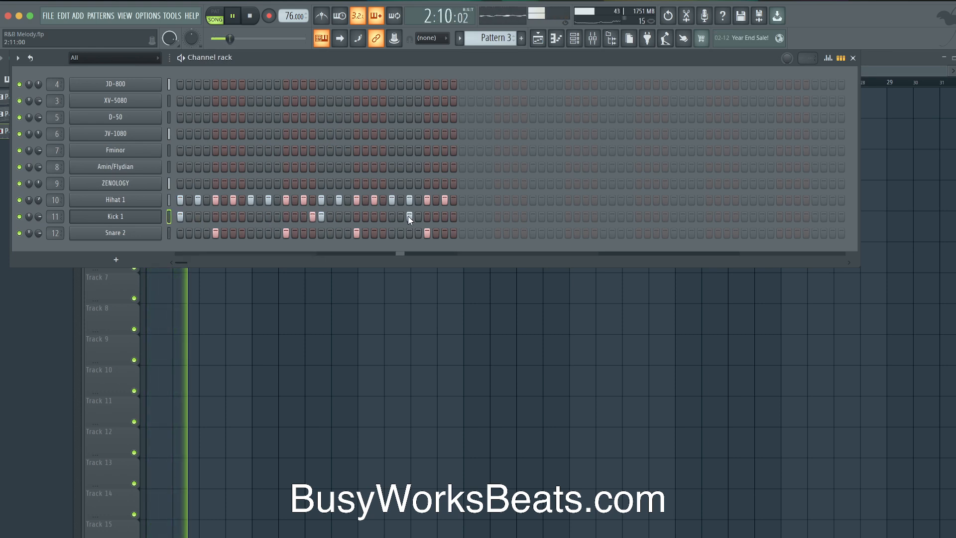
{"action": "left_click", "coordinate": [401, 216]}
{"action": "key", "text": "space"}
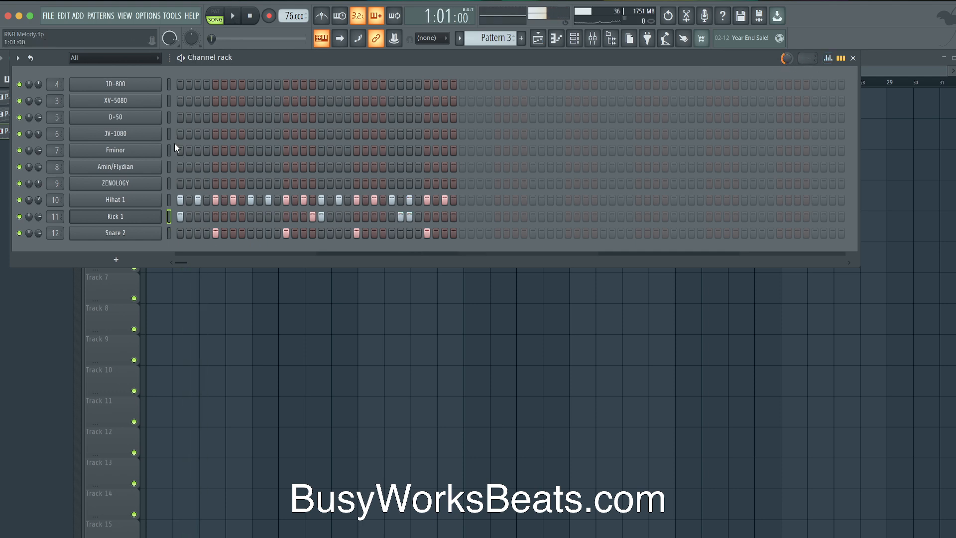
Select the channels from D-50 down to Snare 2, excluding Kick 1, and apply swing
{"action": "left_click_drag", "start_coordinate": [161, 213], "coordinate": [160, 232]}
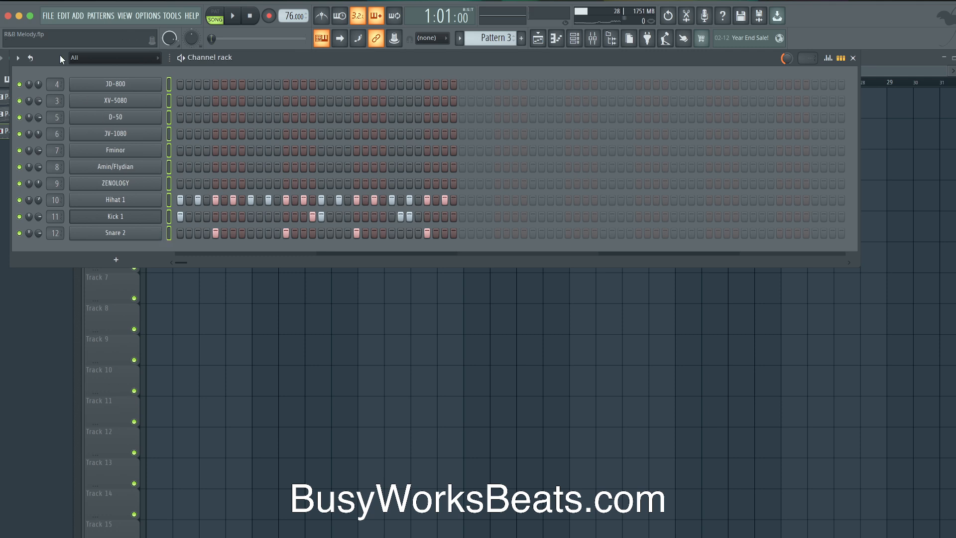
{"action": "left_click", "coordinate": [18, 59]}
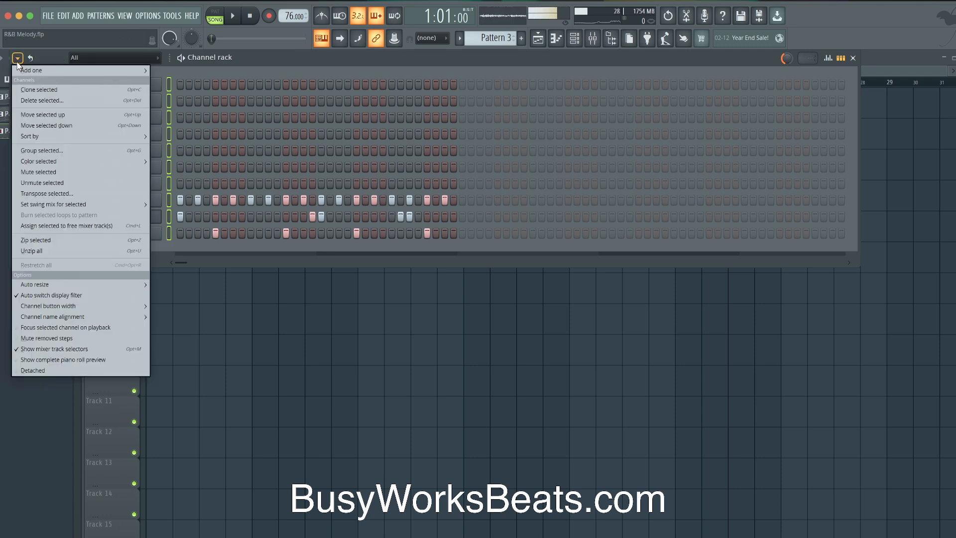
{"action": "mouse_move", "coordinate": [124, 205]}
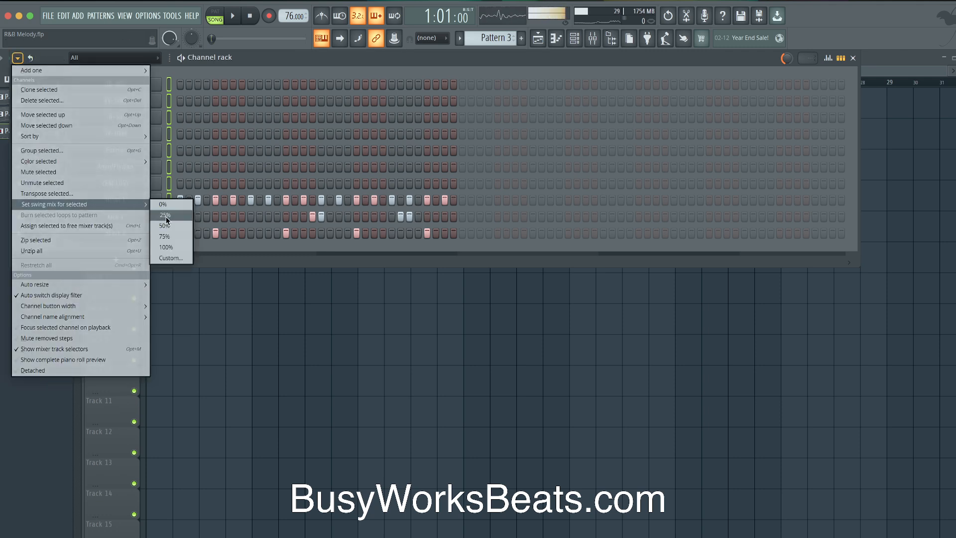
{"action": "left_click", "coordinate": [169, 125]}
{"action": "left_click_drag", "start_coordinate": [167, 216], "coordinate": [168, 107]}
{"action": "right_click", "coordinate": [169, 215]}
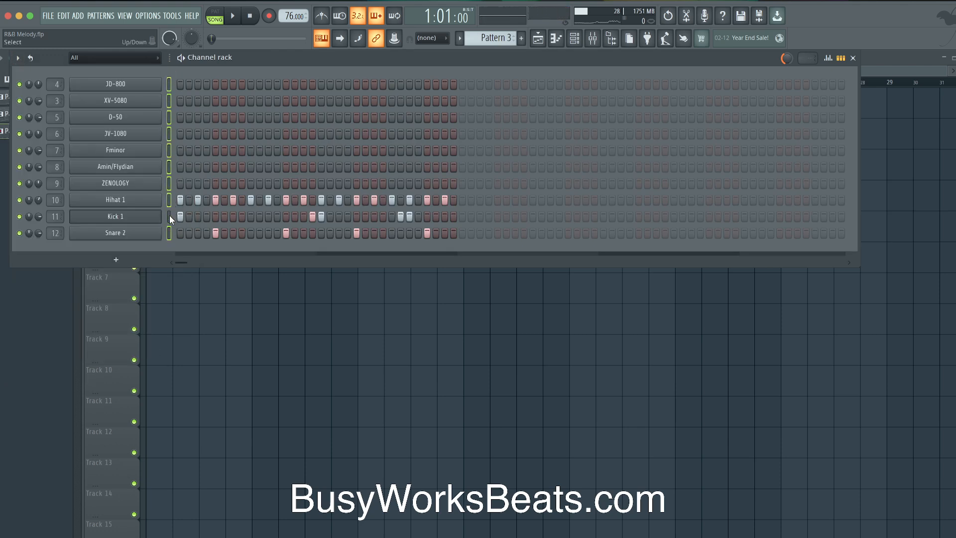
{"action": "left_click", "coordinate": [18, 59]}
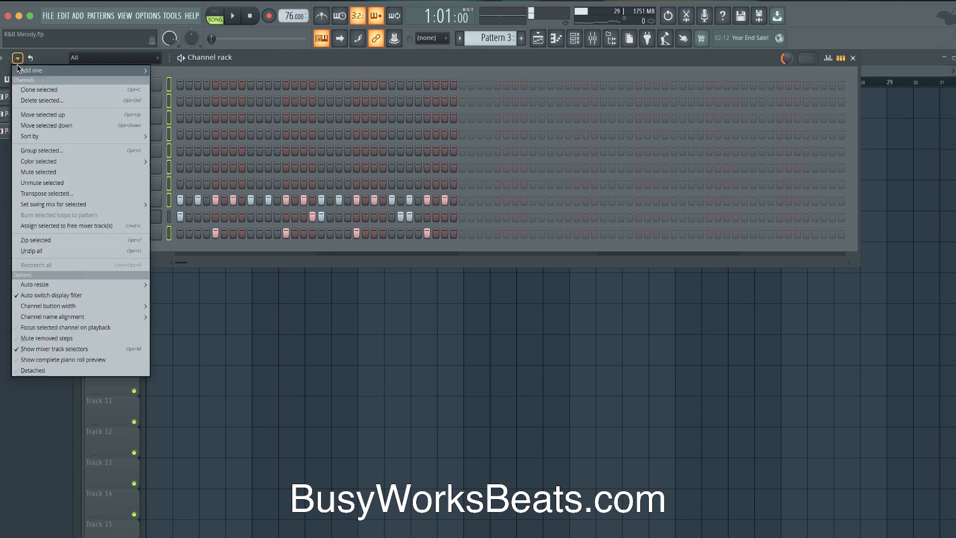
{"action": "mouse_move", "coordinate": [94, 207]}
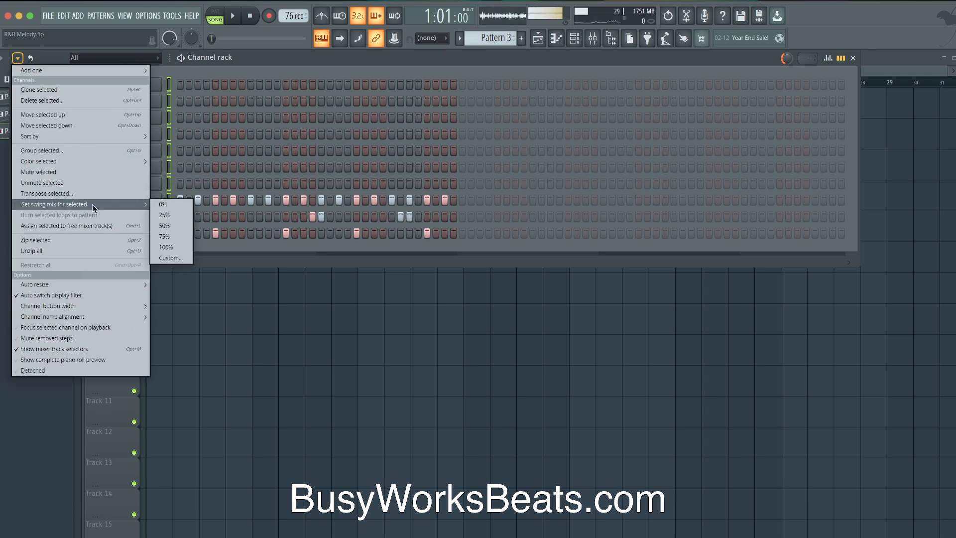
{"action": "left_click", "coordinate": [164, 205]}
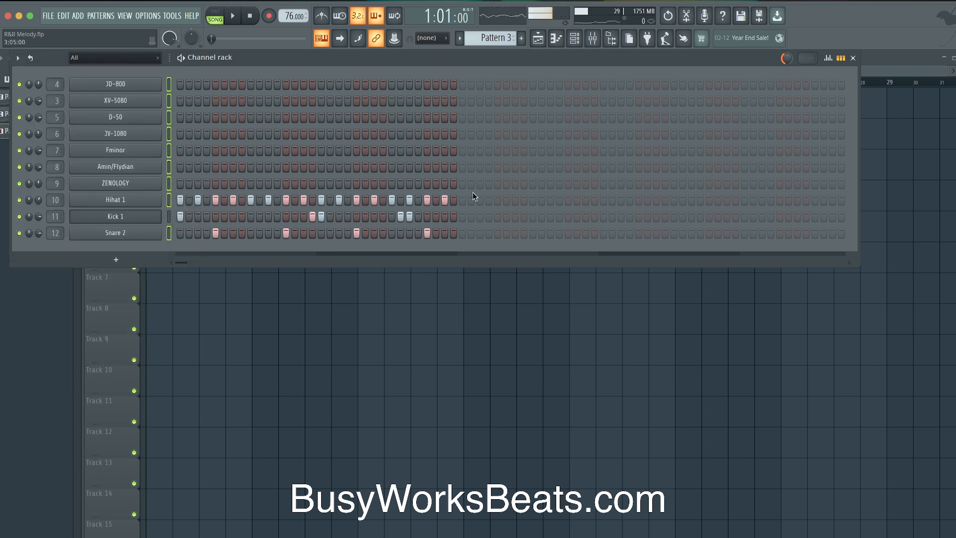
Play the beat back, then trim the Pattern 3 clip on Track 2 to two bars
{"action": "key", "text": "space"}
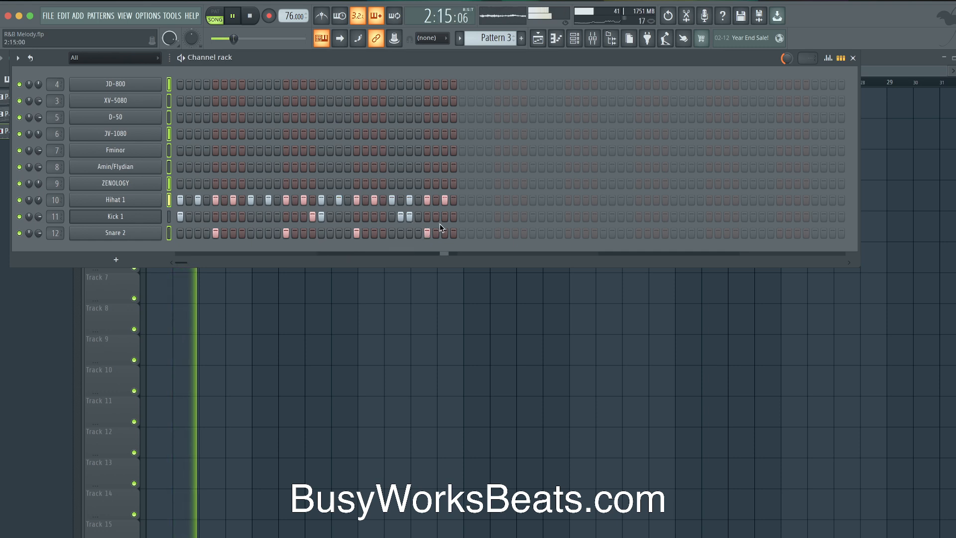
{"action": "key", "text": "space"}
{"action": "right_click", "coordinate": [227, 279]}
{"action": "left_click_drag", "start_coordinate": [250, 142], "coordinate": [180, 142]}
Duplicate the two-bar drum clip to fill Track 2 through bar 9 and switch to empty Pattern 4
{"action": "key", "text": "ctrl+b"}
{"action": "key", "text": "ctrl+b"}
{"action": "key", "text": "ctrl+b"}
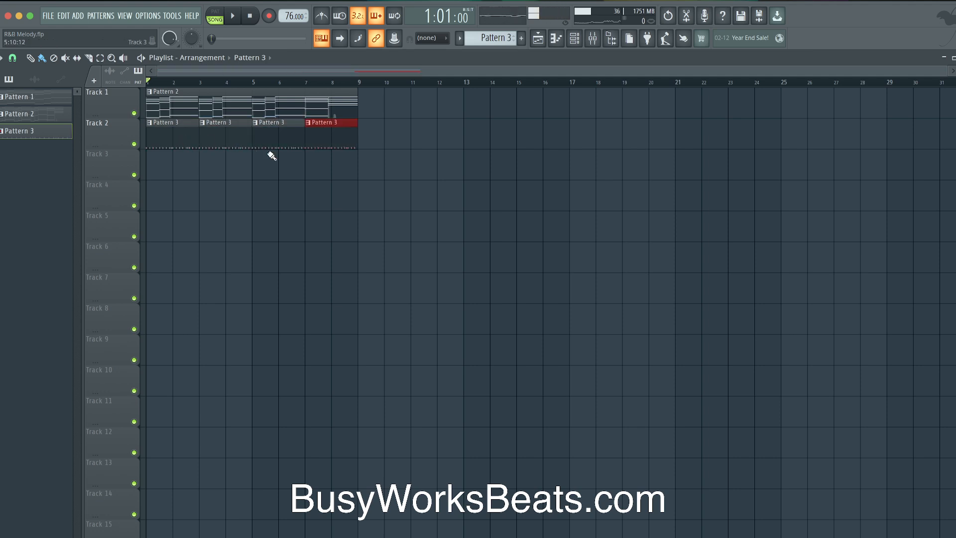
{"action": "left_click", "coordinate": [573, 44]}
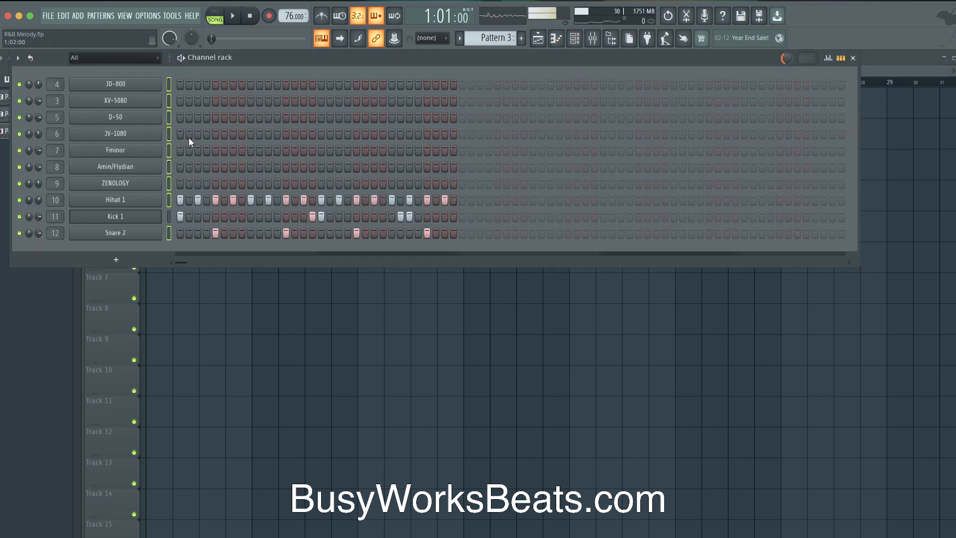
{"action": "key", "text": "space"}
{"action": "key", "text": "space"}
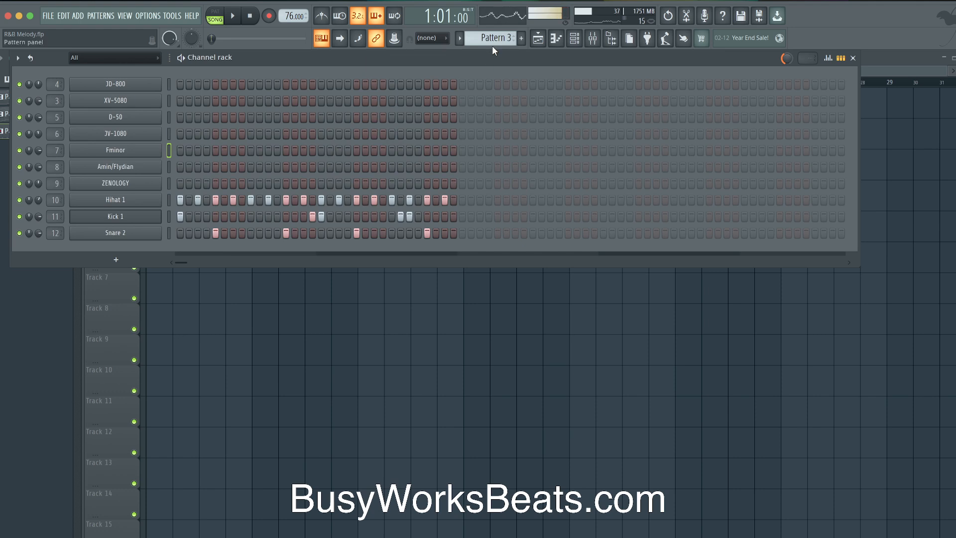
{"action": "left_click", "coordinate": [506, 42]}
{"action": "left_click", "coordinate": [578, 45]}
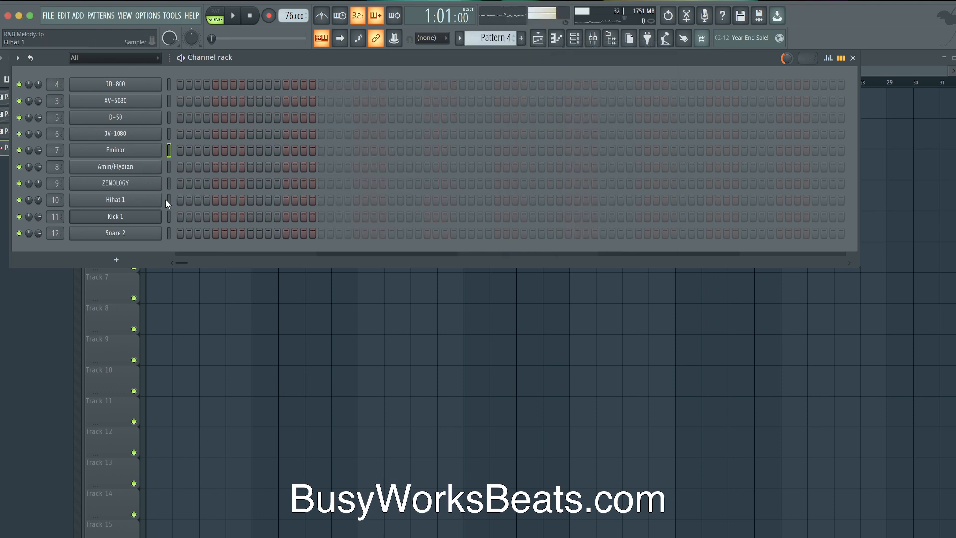
{"action": "key", "text": "space"}
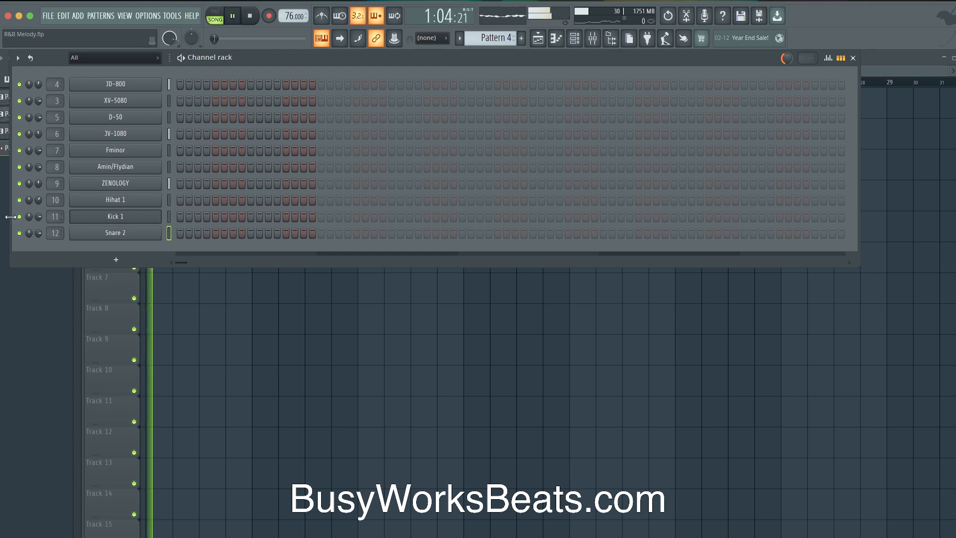
{"action": "right_click", "coordinate": [222, 289]}
{"action": "key", "text": "super+s"}
Preview the Snare 1 sample and set the Hihat 1 sampler's fade-out to 37%
{"action": "left_click", "coordinate": [613, 39]}
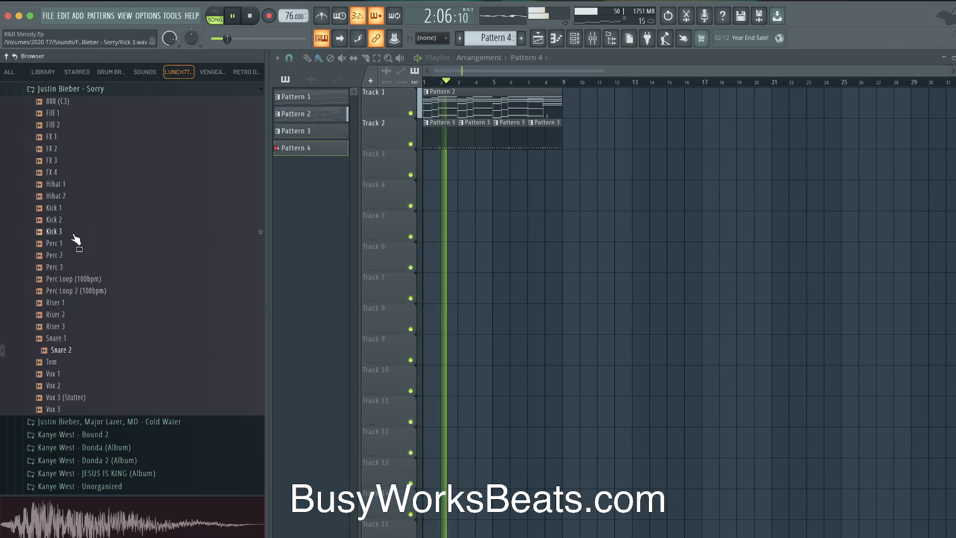
{"action": "left_click", "coordinate": [72, 338]}
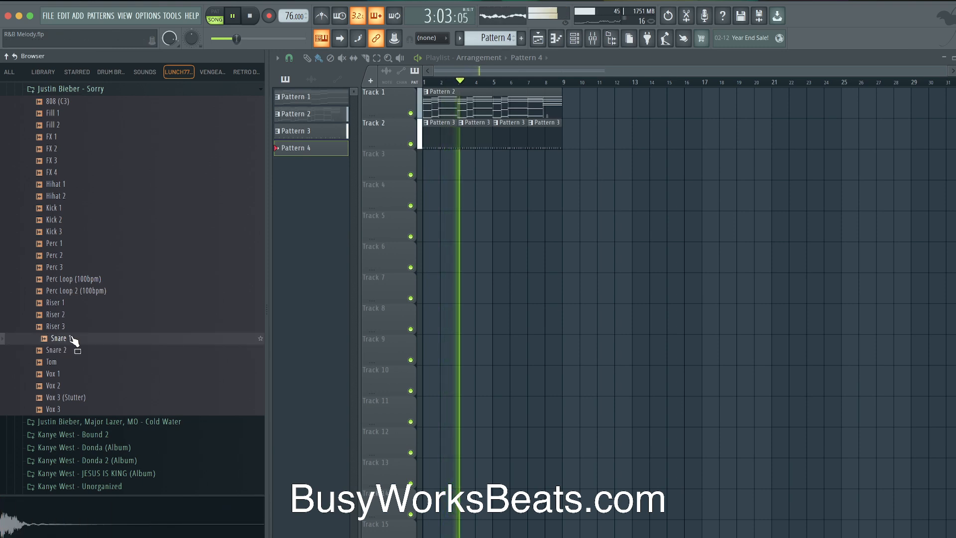
{"action": "left_click", "coordinate": [574, 39]}
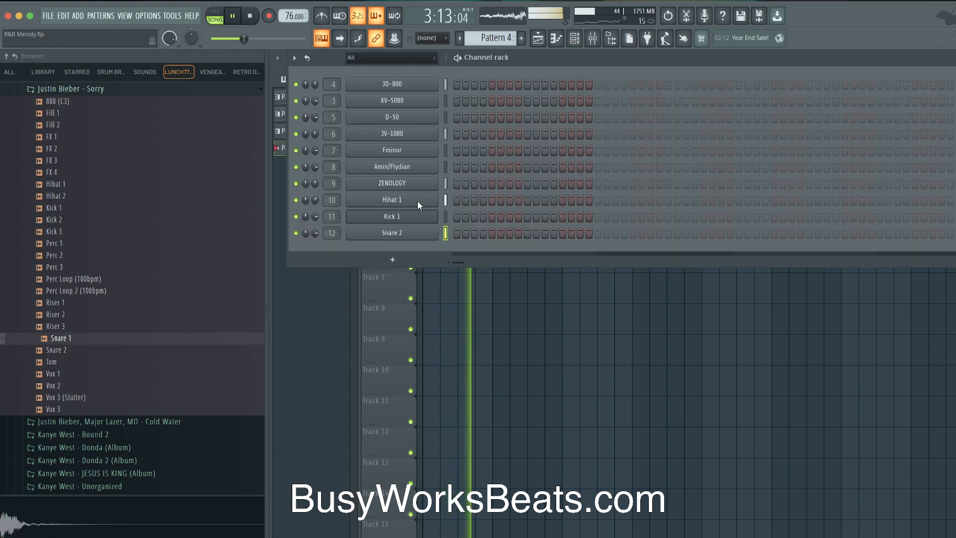
{"action": "left_click", "coordinate": [419, 194]}
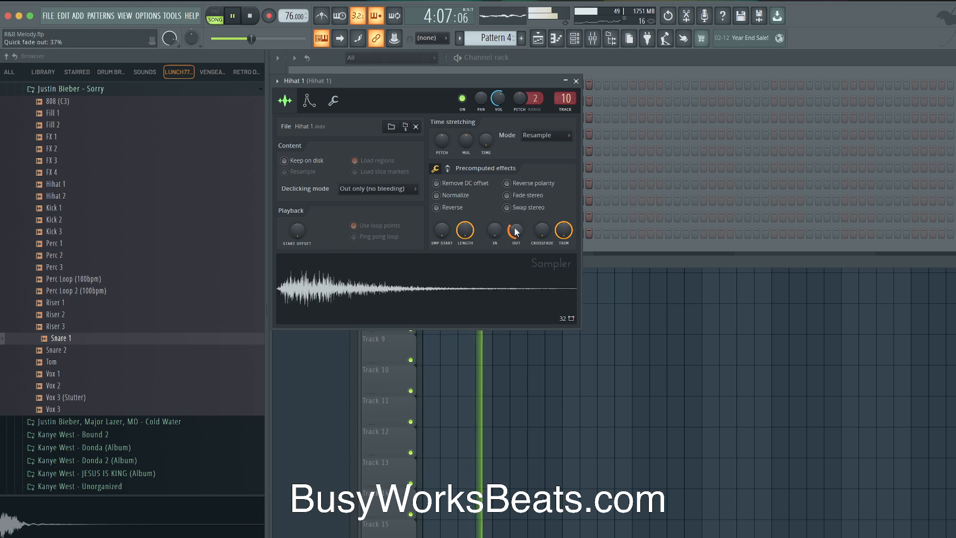
{"action": "left_click", "coordinate": [576, 80]}
{"action": "key", "text": "F6"}
{"action": "key", "text": "space"}
Consolidate Track 1 into a single audio clip and rename it 'Roland'
{"action": "right_click", "coordinate": [398, 102]}
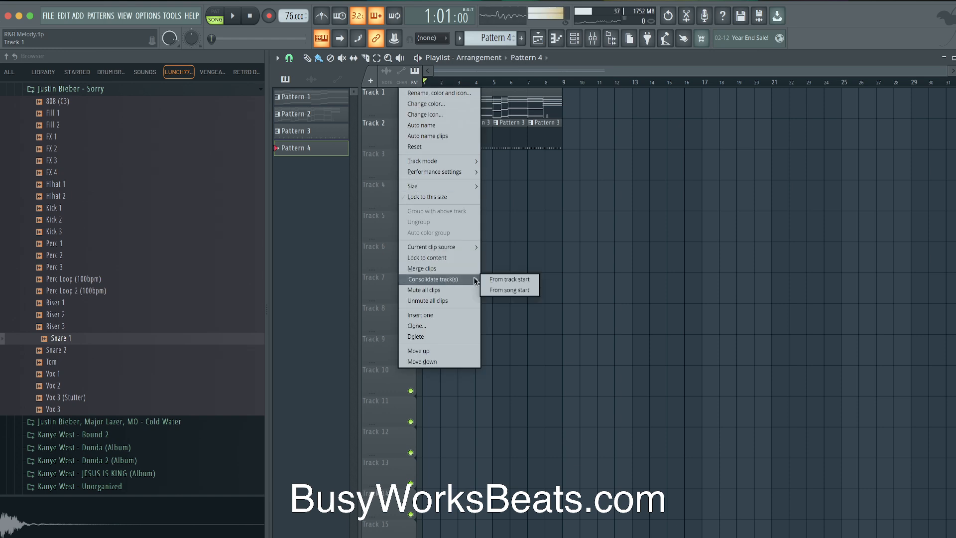
{"action": "left_click", "coordinate": [509, 290]}
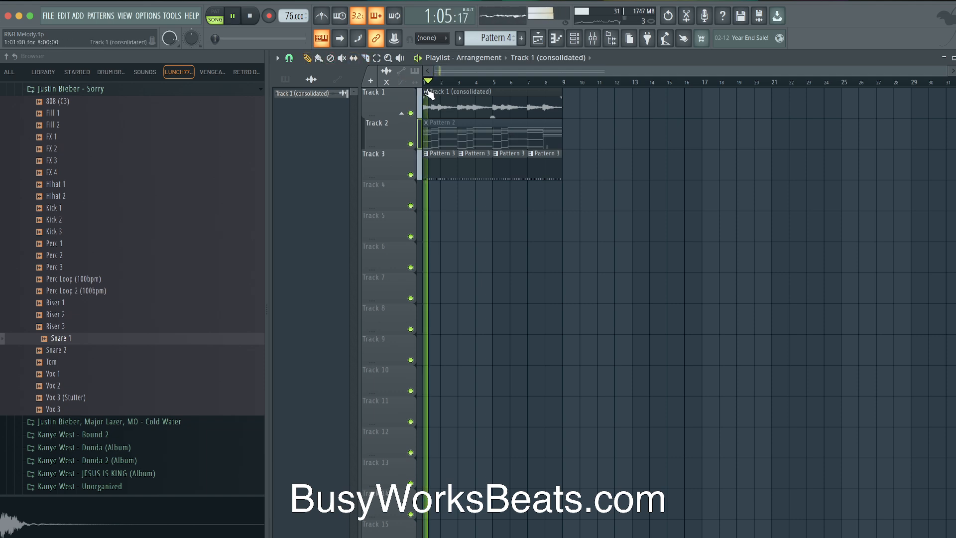
{"action": "key", "text": "F2"}
{"action": "type", "text": "Roland"}
{"action": "key", "text": "Return"}
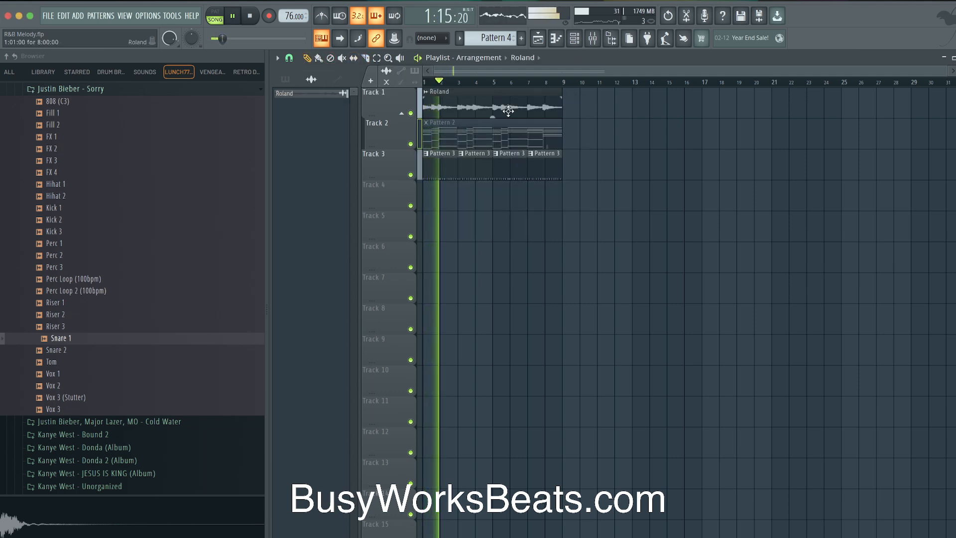
Check the channel rack and mixer, then save the project
{"action": "left_click", "coordinate": [577, 39]}
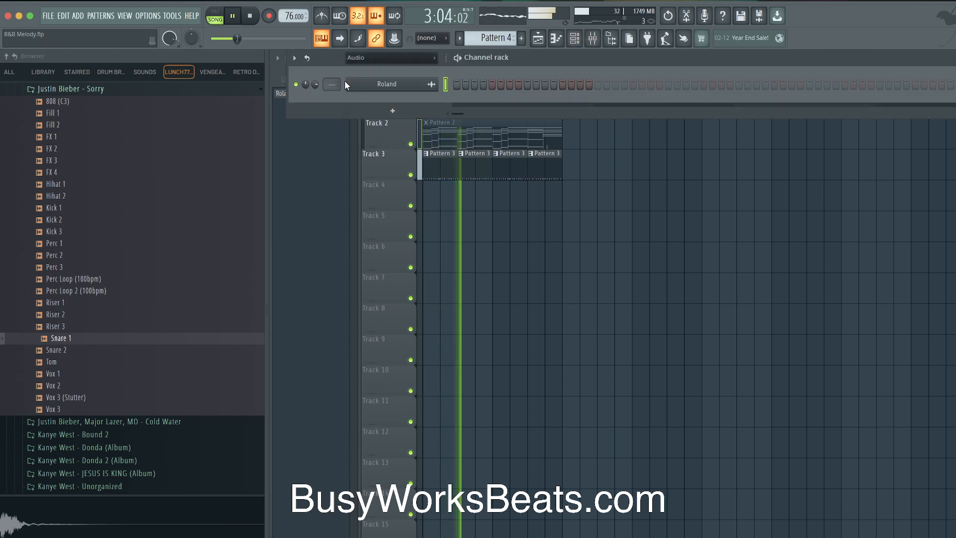
{"action": "key", "text": "F9"}
{"action": "right_click", "coordinate": [591, 134]}
{"action": "key", "text": "super+s"}
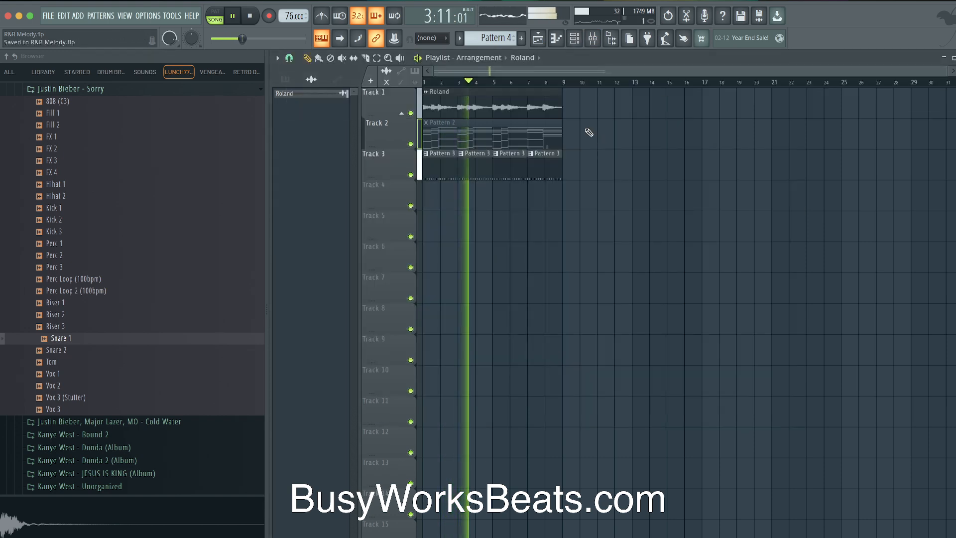
Set the channel rack filter to All so Roland appears as a channel, then stop playback
{"action": "left_click", "coordinate": [574, 38]}
{"action": "left_click", "coordinate": [372, 58]}
{"action": "left_click", "coordinate": [374, 70]}
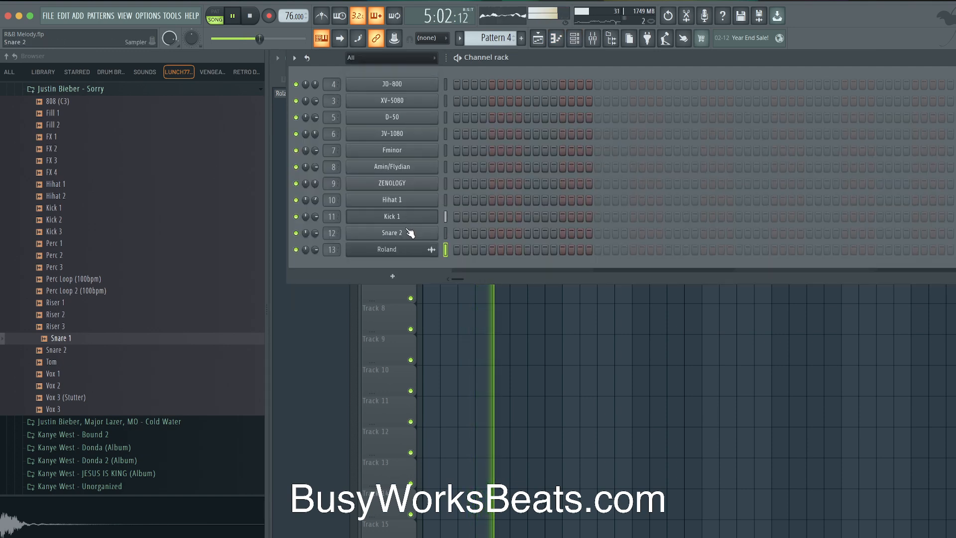
{"action": "right_click", "coordinate": [494, 335]}
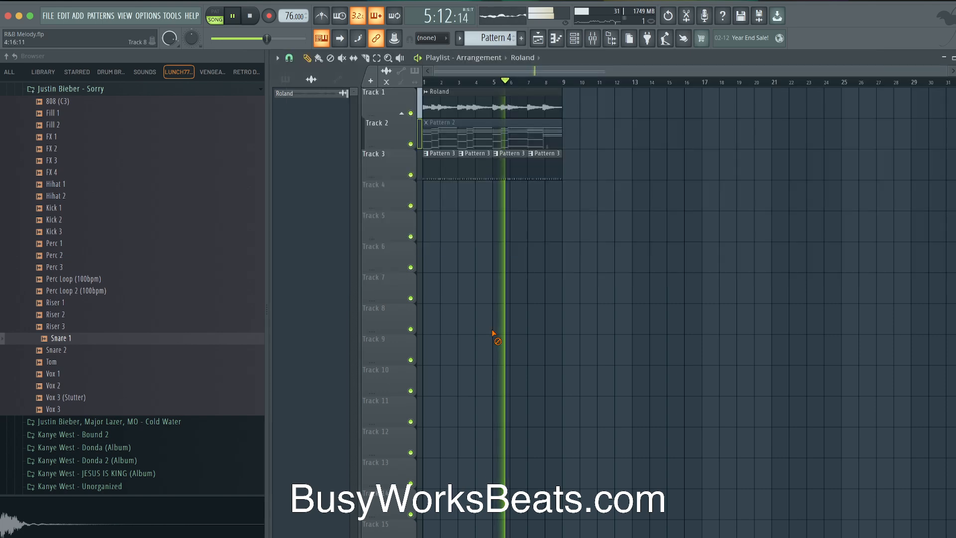
{"action": "left_click", "coordinate": [609, 38]}
{"action": "key", "text": "space"}
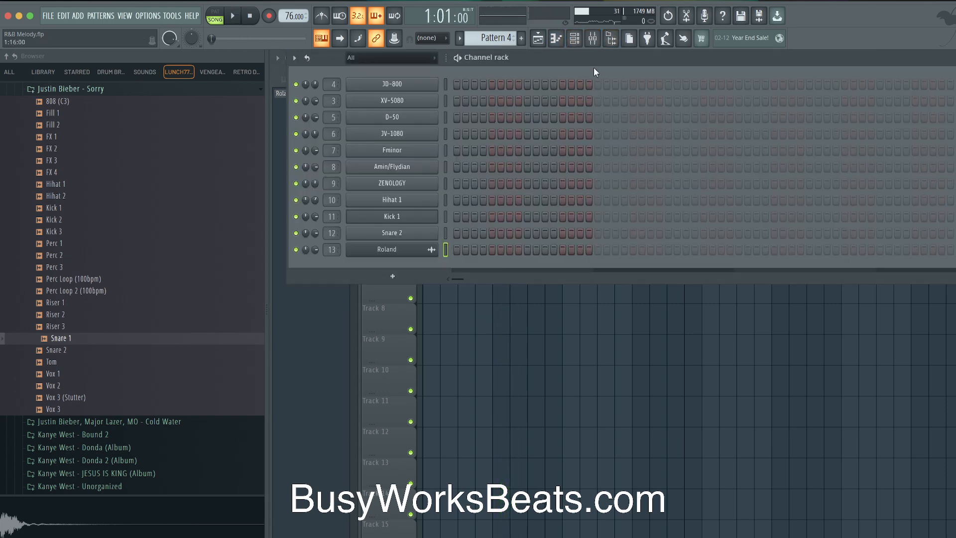
Load Fruity parametric EQ 2 on the Roland insert and pull the top band down to cut highs
{"action": "left_click", "coordinate": [594, 39]}
{"action": "left_click", "coordinate": [714, 192]}
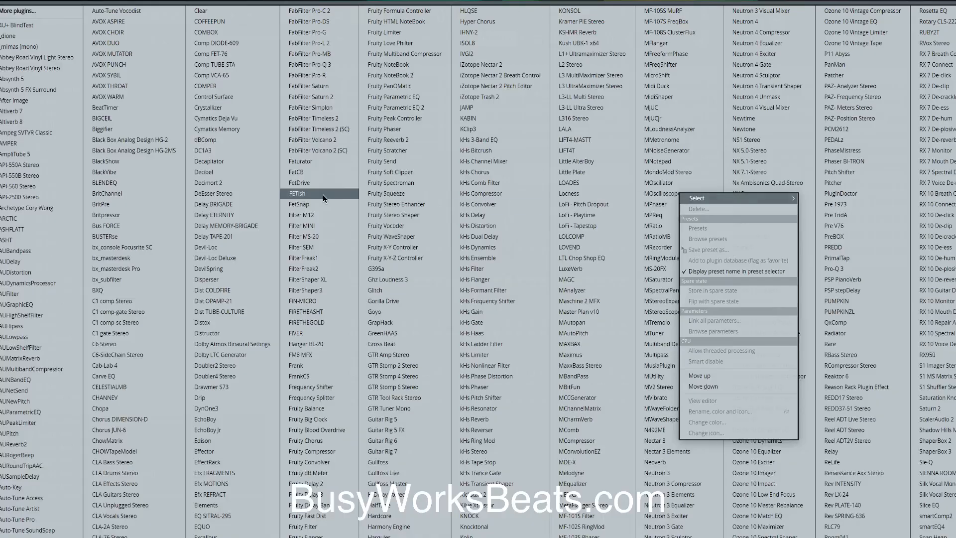
{"action": "left_click", "coordinate": [396, 108]}
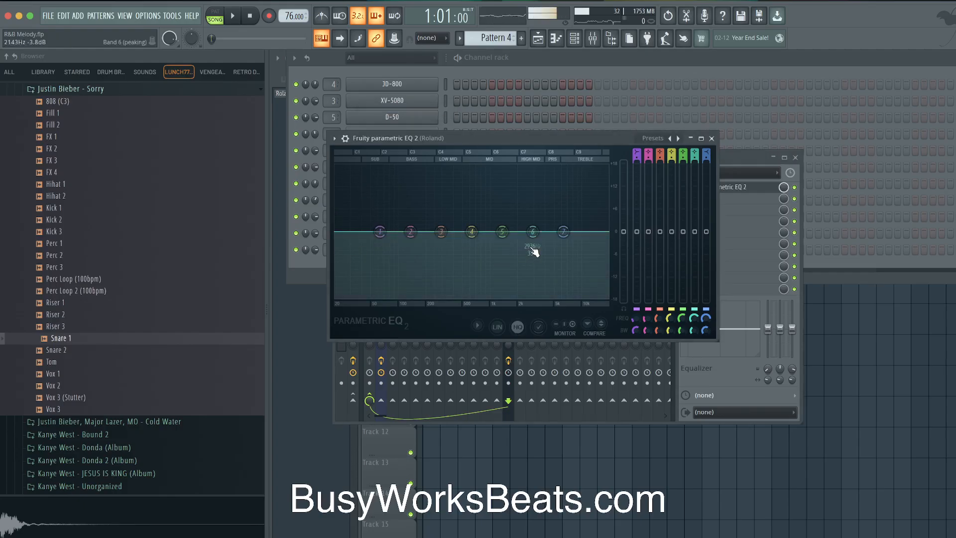
{"action": "left_click_drag", "start_coordinate": [563, 231], "coordinate": [498, 283]}
{"action": "key", "text": "space"}
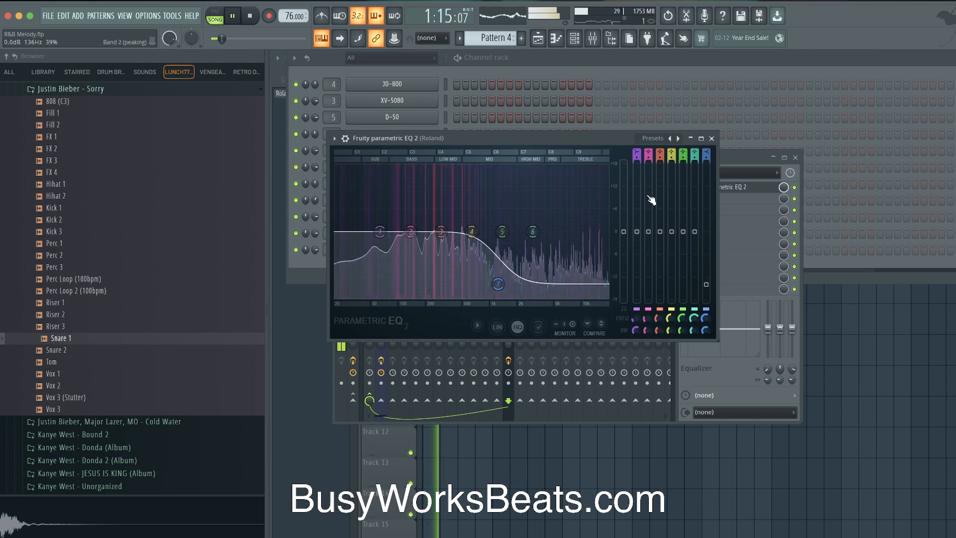
{"action": "left_click", "coordinate": [712, 138]}
{"action": "left_click", "coordinate": [795, 157]}
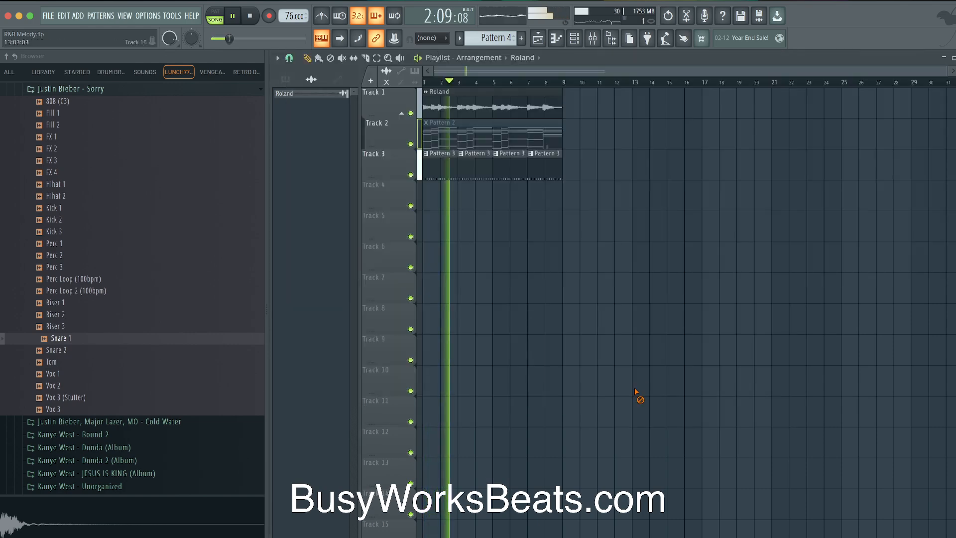
Set the Hihat 1 sampler's start offset to 1%
{"action": "left_click", "coordinate": [574, 38]}
{"action": "left_click", "coordinate": [403, 198]}
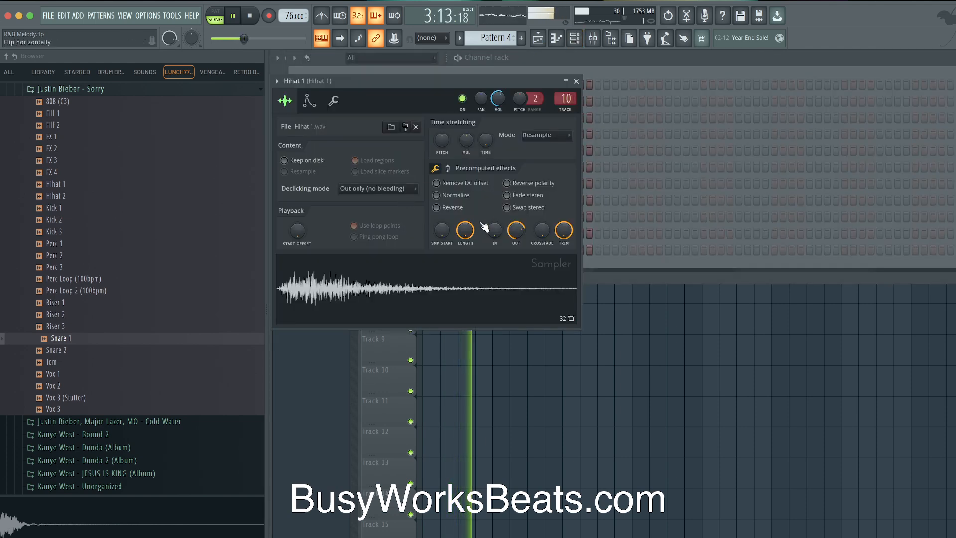
{"action": "left_click_drag", "start_coordinate": [442, 230], "coordinate": [442, 230]}
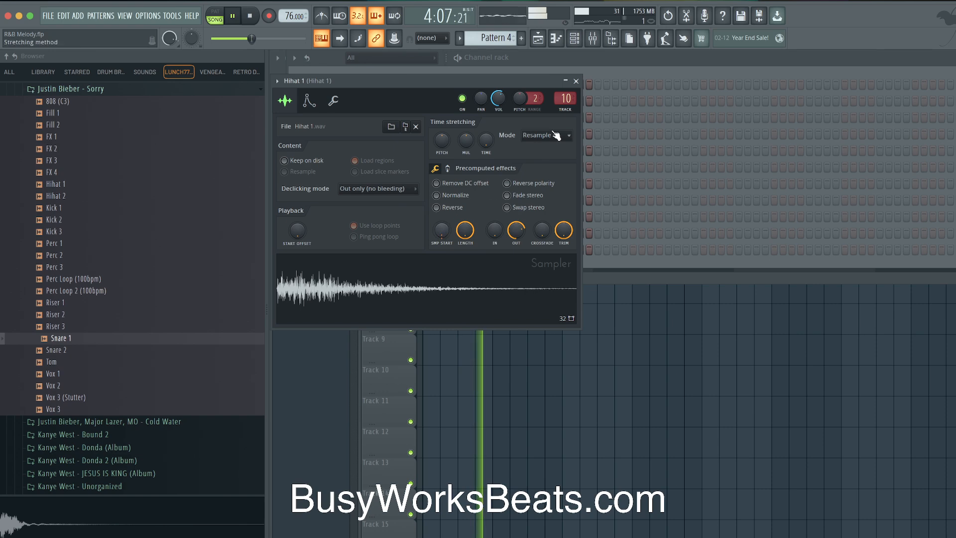
{"action": "left_click", "coordinate": [576, 80]}
{"action": "left_click", "coordinate": [579, 57]}
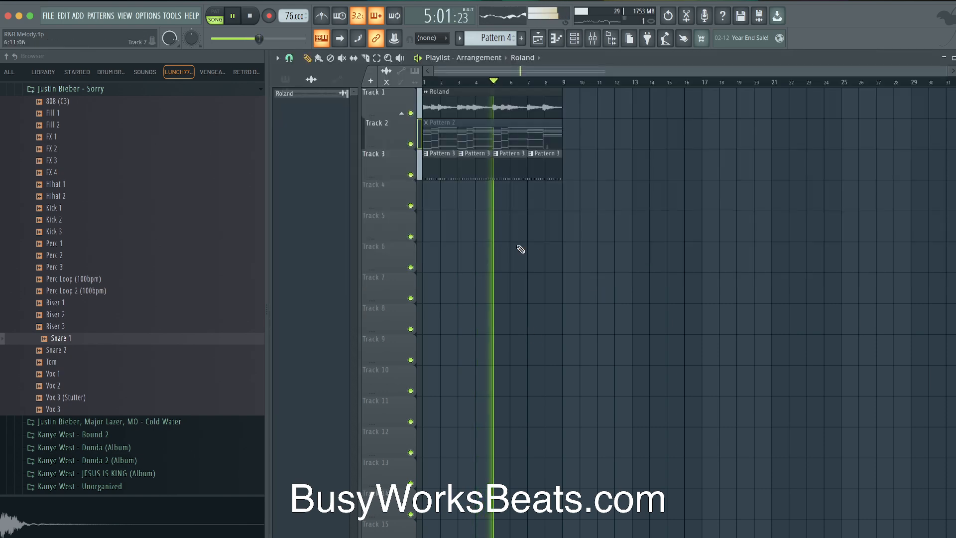
{"action": "left_click", "coordinate": [574, 39]}
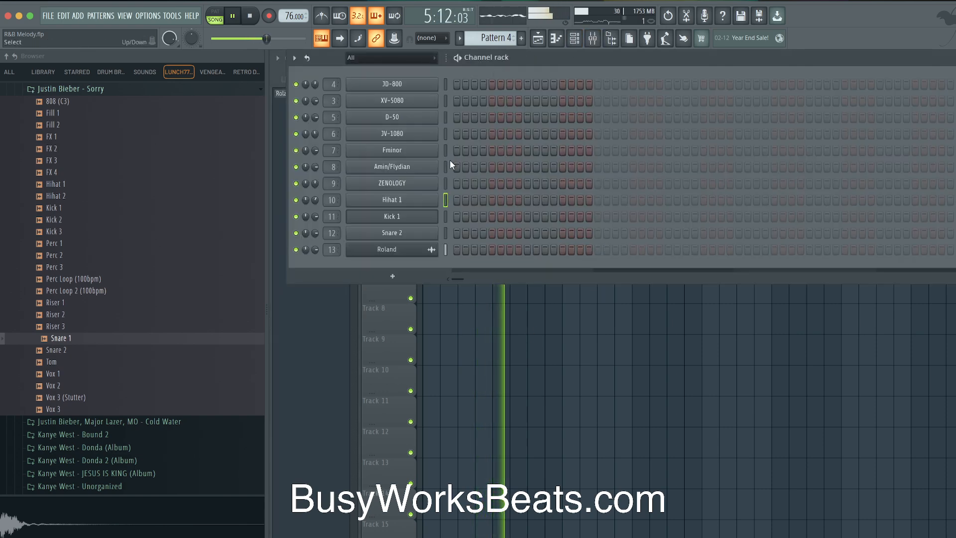
{"action": "right_click", "coordinate": [462, 304]}
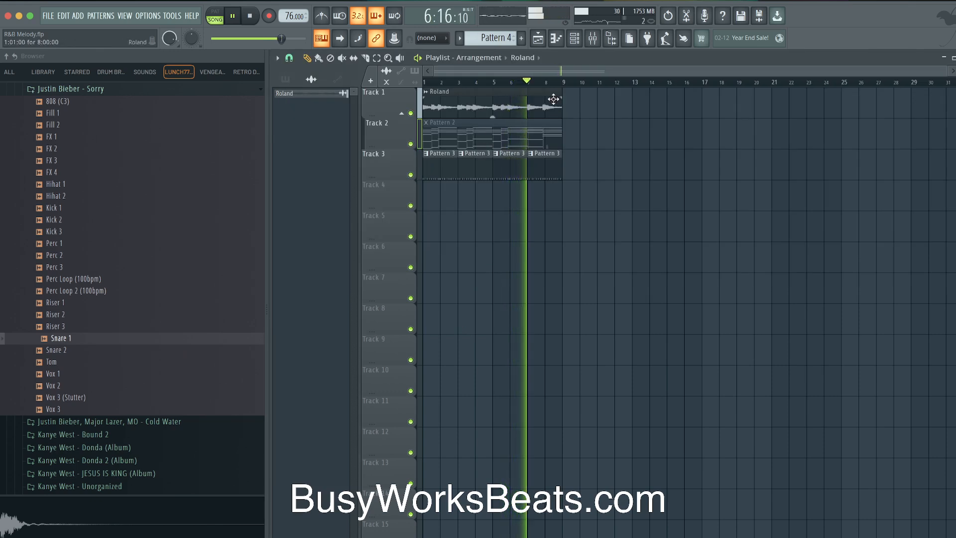
{"action": "left_click", "coordinate": [580, 42]}
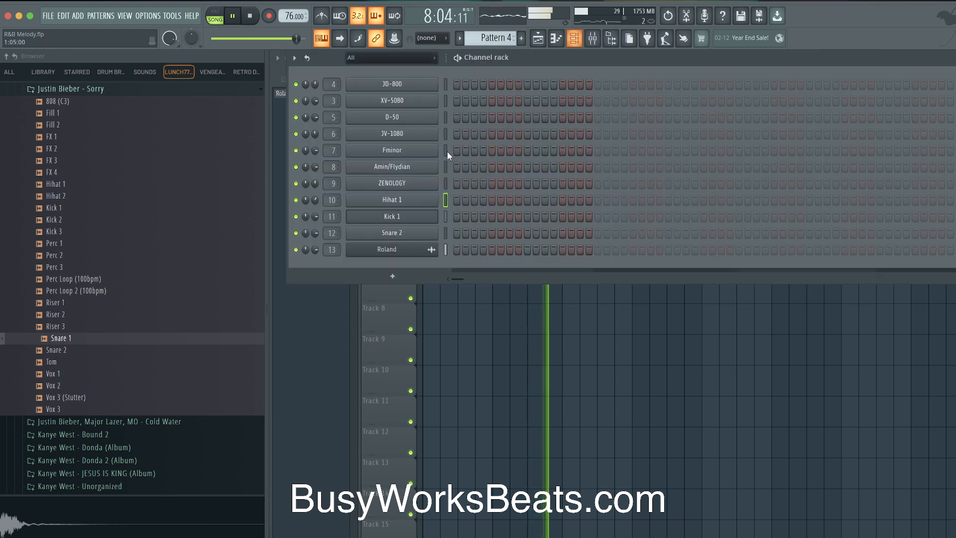
{"action": "right_click", "coordinate": [459, 337]}
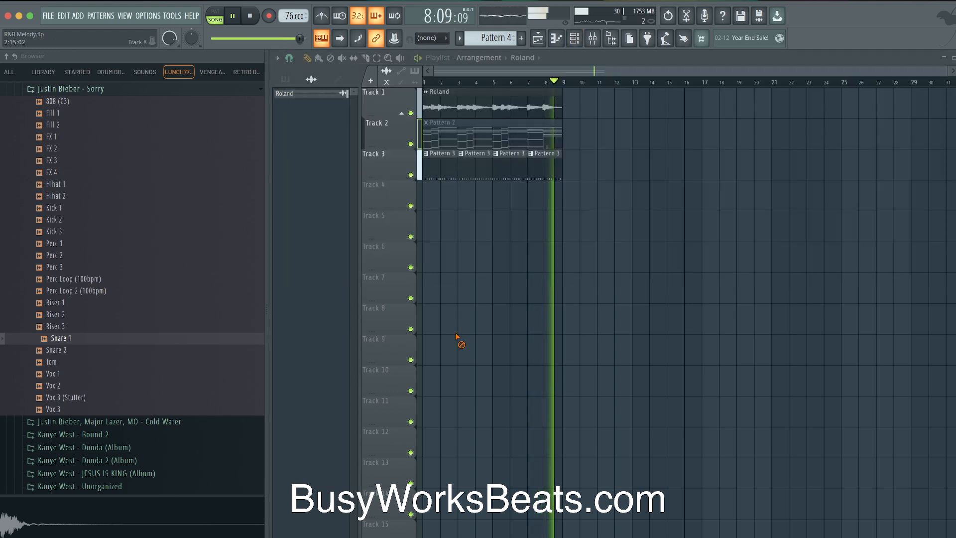
{"action": "left_click", "coordinate": [578, 43]}
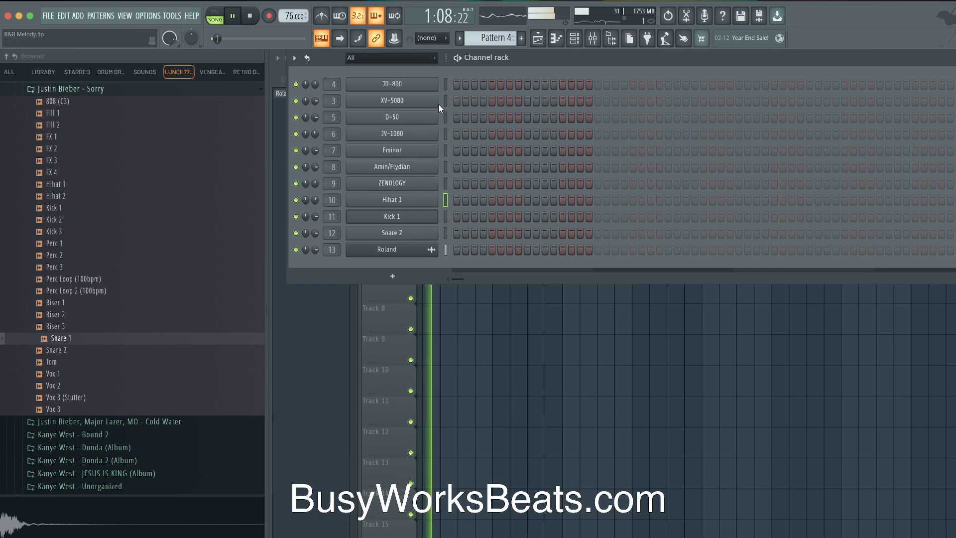
Load the Synthadelic Bass preset on the JD-800 synth
{"action": "left_click", "coordinate": [428, 85]}
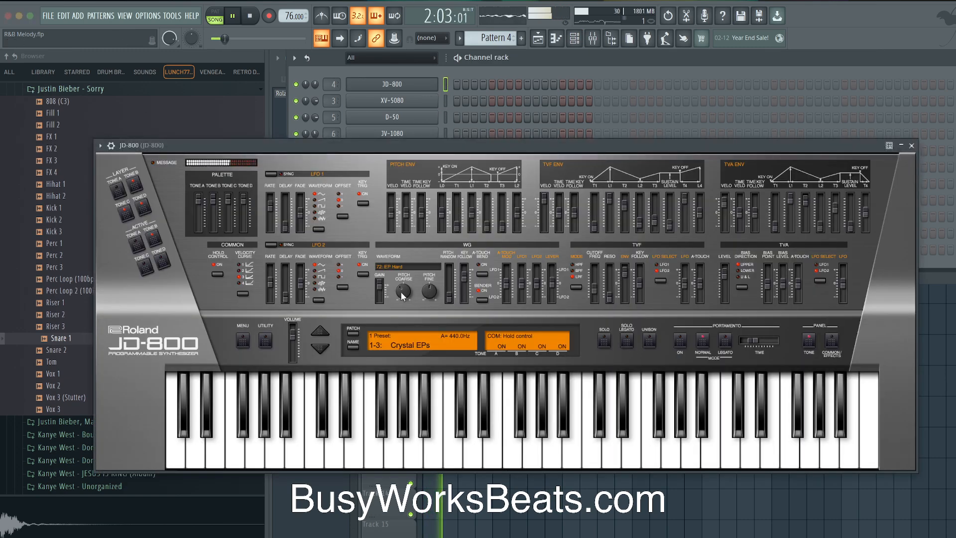
{"action": "left_click", "coordinate": [350, 352]}
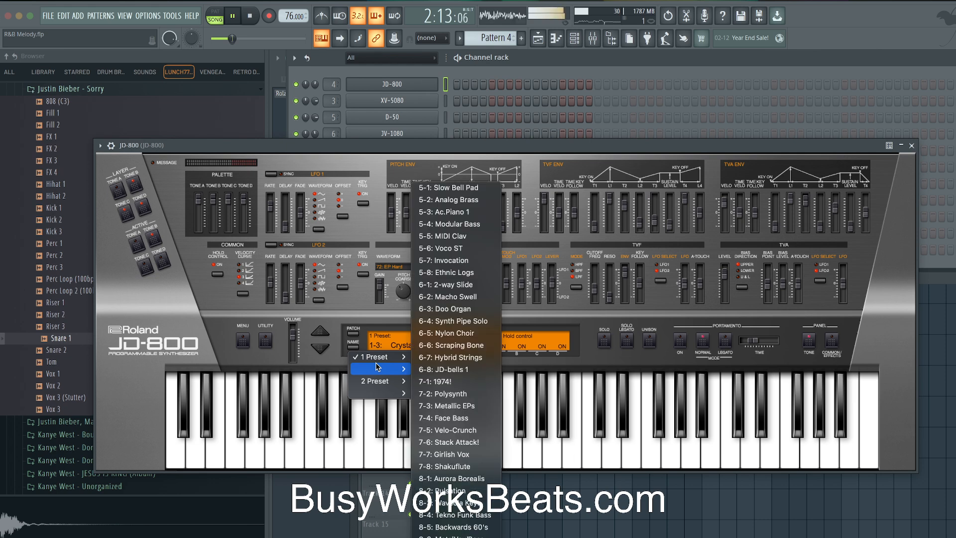
{"action": "mouse_move", "coordinate": [397, 359]}
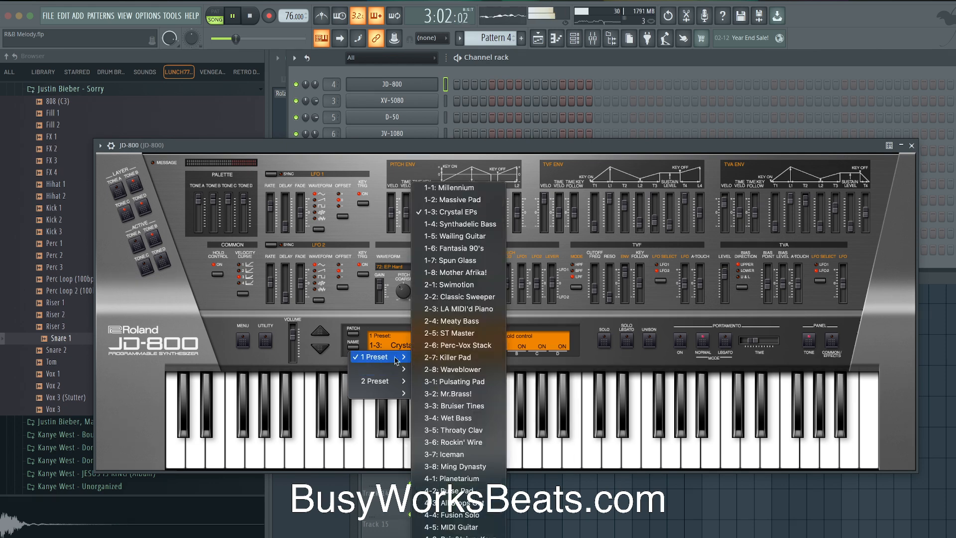
{"action": "left_click", "coordinate": [476, 224]}
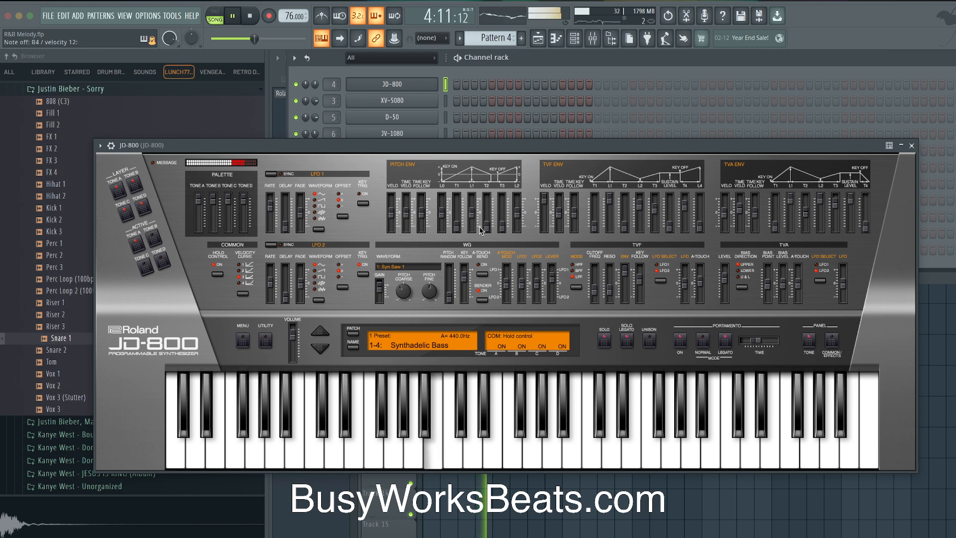
{"action": "left_click", "coordinate": [911, 146]}
Reset the JD-800 channel volume to 78% and return to the Playlist
{"action": "right_click", "coordinate": [318, 84]}
{"action": "left_click", "coordinate": [327, 89]}
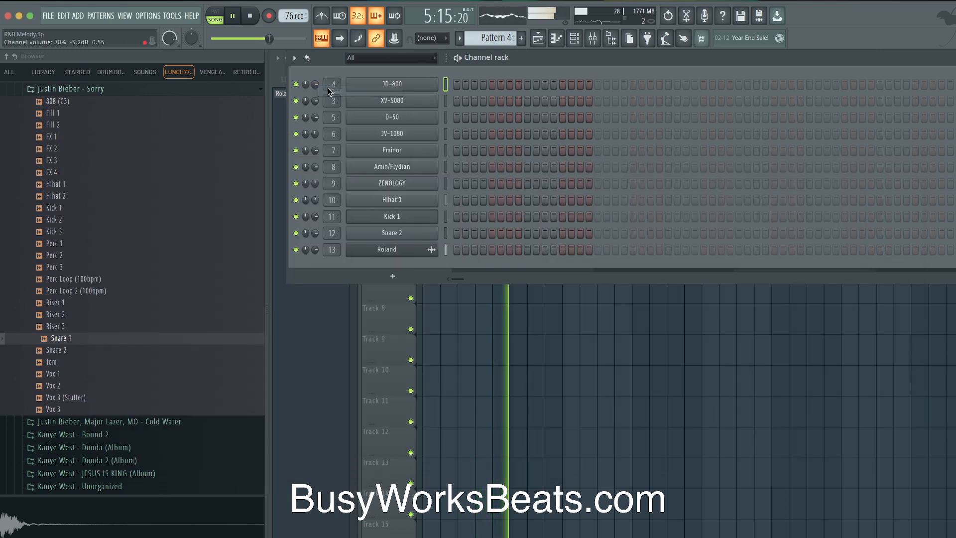
{"action": "right_click", "coordinate": [486, 327]}
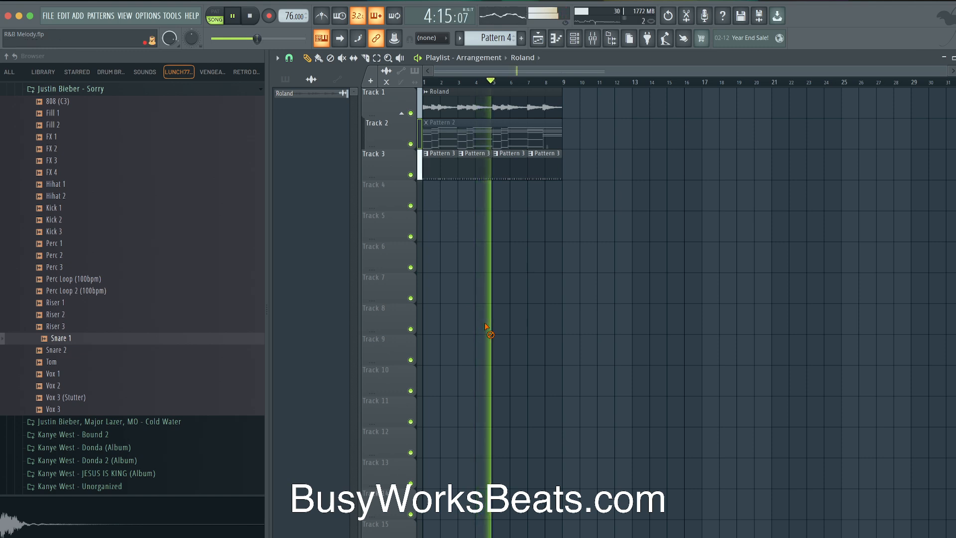
Stop playback, arm recording in 'Notes and automation' mode, and bring up the Channel rack
{"action": "key", "text": "space"}
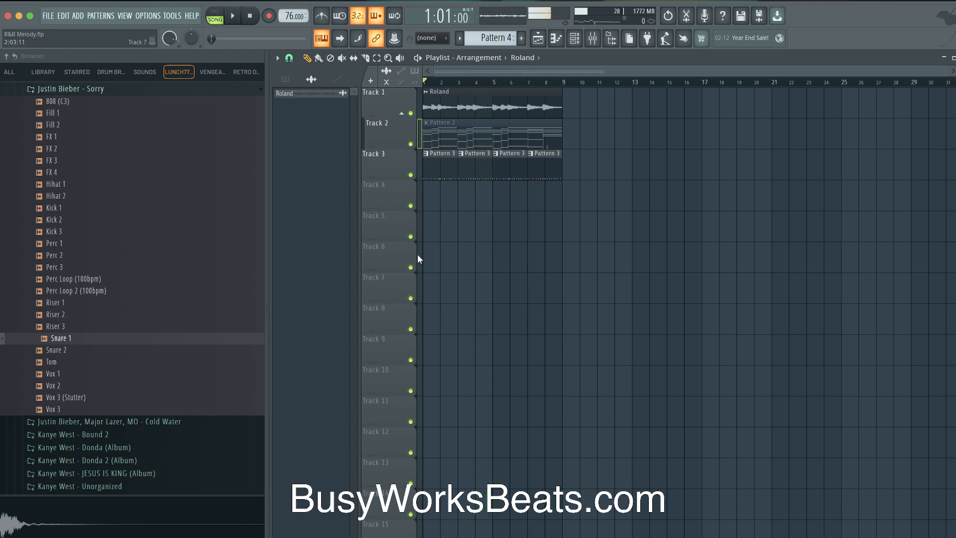
{"action": "left_click", "coordinate": [269, 16]}
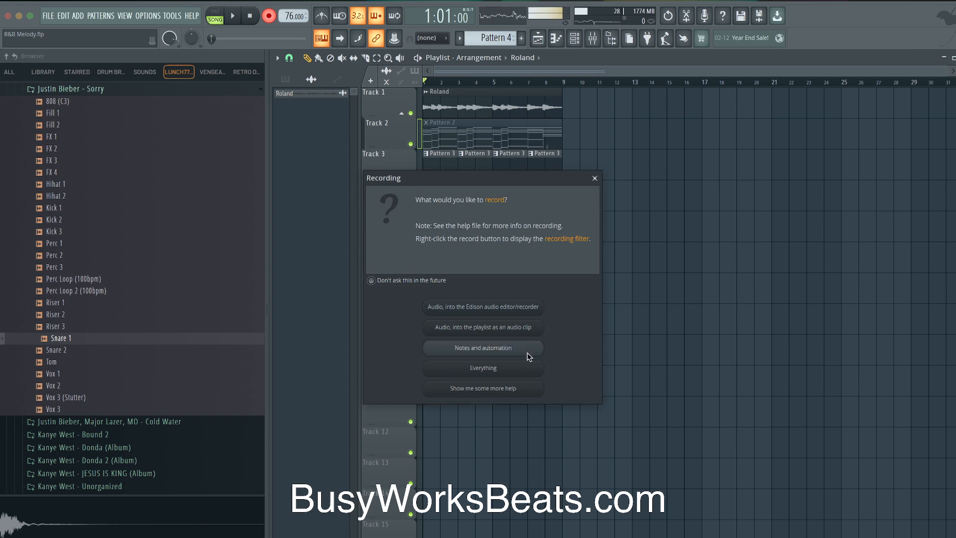
{"action": "left_click", "coordinate": [530, 350]}
{"action": "left_click", "coordinate": [575, 38]}
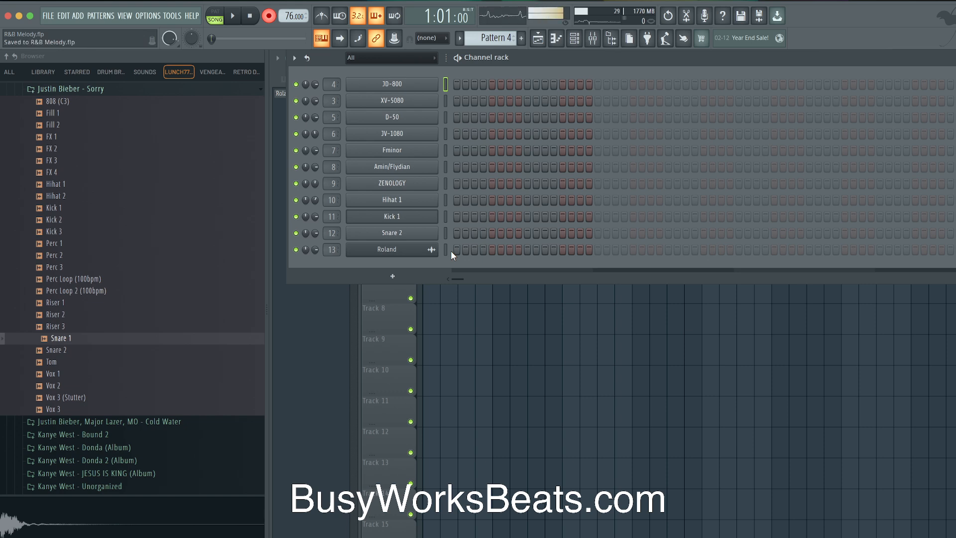
{"action": "left_click_drag", "start_coordinate": [450, 250], "coordinate": [449, 311]}
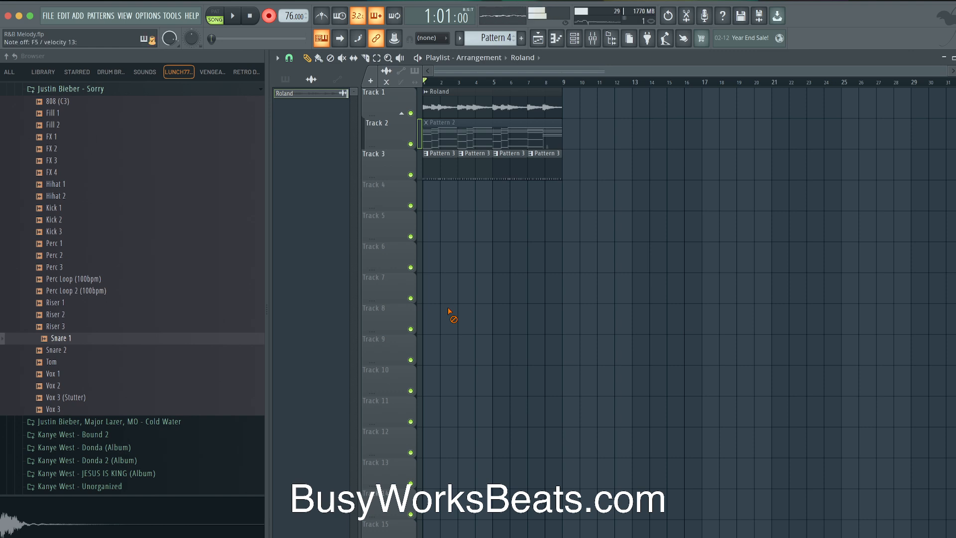
Record a new JD-800 part into Pattern 4, keeping the take as clips on Track 4
{"action": "left_click", "coordinate": [577, 38]}
{"action": "left_click_drag", "start_coordinate": [440, 85], "coordinate": [467, 319]}
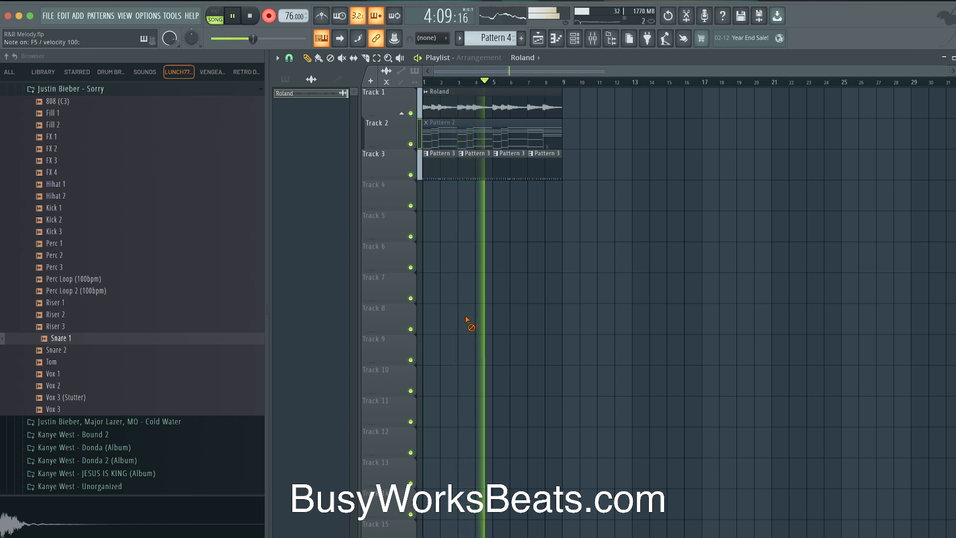
{"action": "key", "text": "space"}
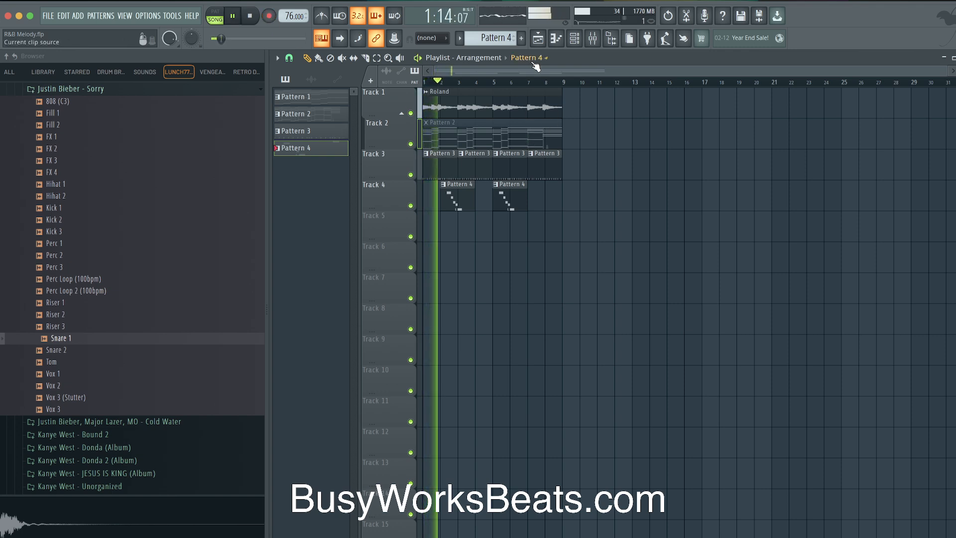
Audition the Kick 1–3 samples and replace channel 11's Kick 1 with Kick 3
{"action": "left_click", "coordinate": [574, 38]}
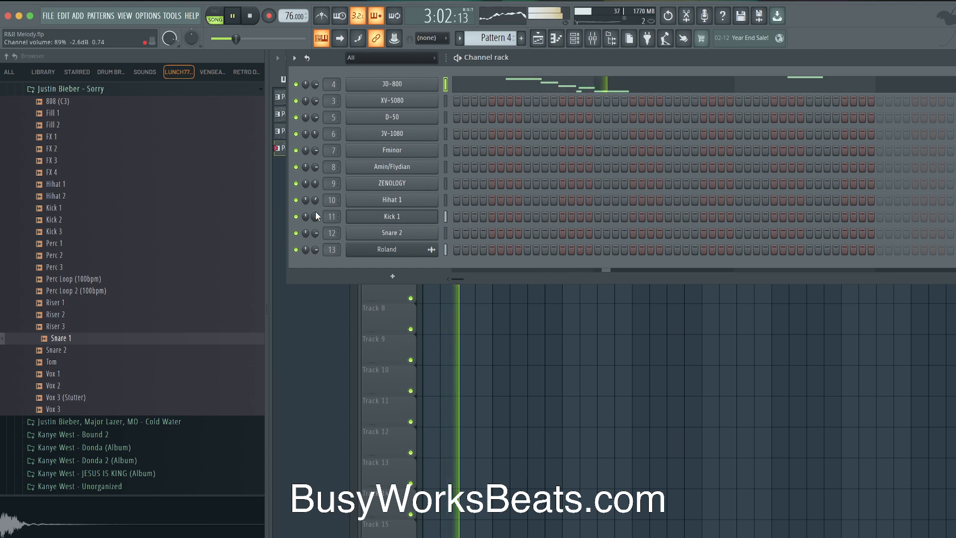
{"action": "left_click", "coordinate": [106, 221]}
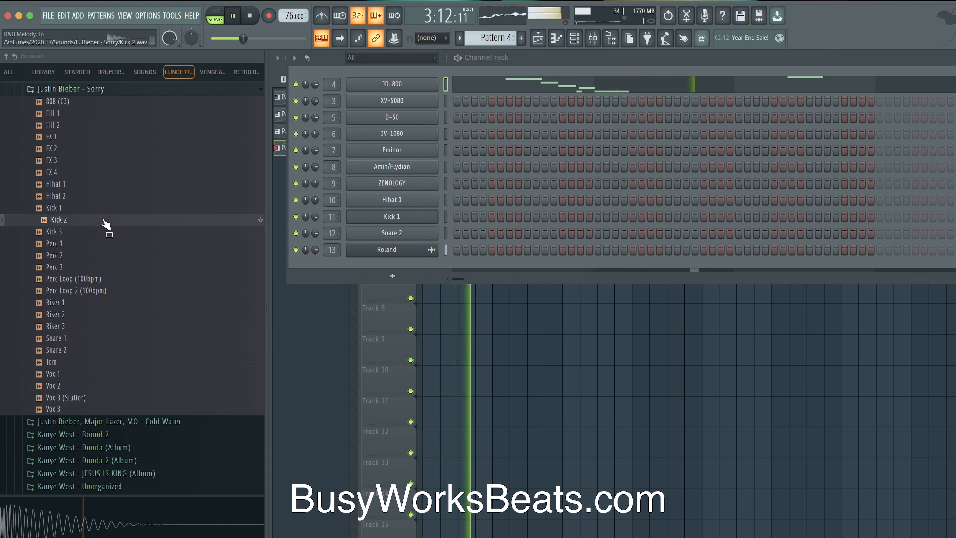
{"action": "left_click", "coordinate": [101, 209]}
{"action": "left_click", "coordinate": [98, 232]}
{"action": "left_click_drag", "start_coordinate": [99, 232], "coordinate": [373, 216]}
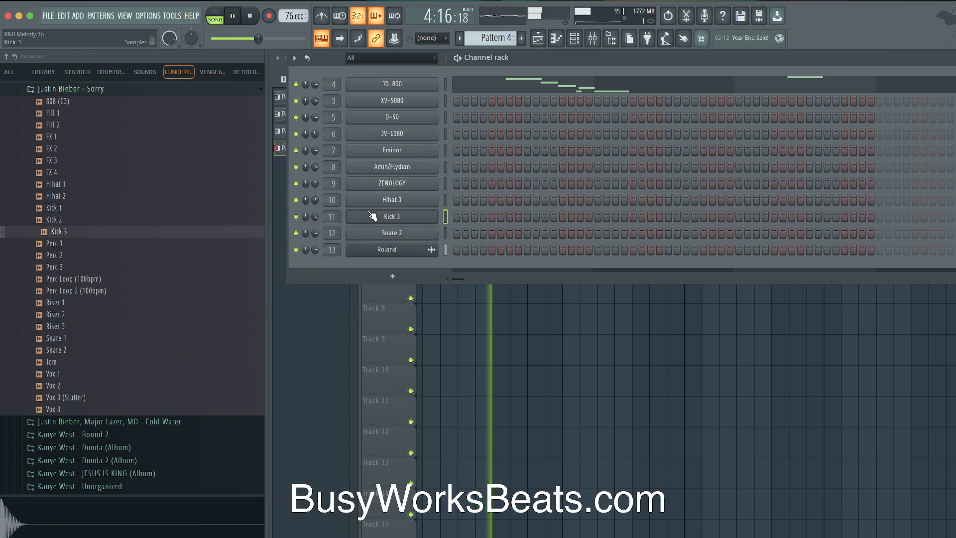
Move the second Pattern 4 clip to bar 6 and create an empty Pattern 5
{"action": "right_click", "coordinate": [445, 294]}
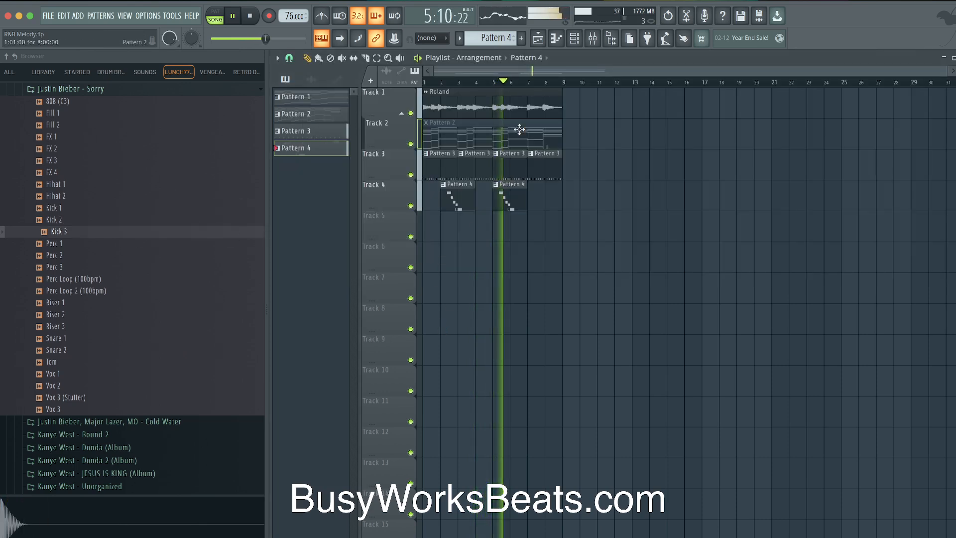
{"action": "left_click_drag", "start_coordinate": [504, 194], "coordinate": [521, 193]}
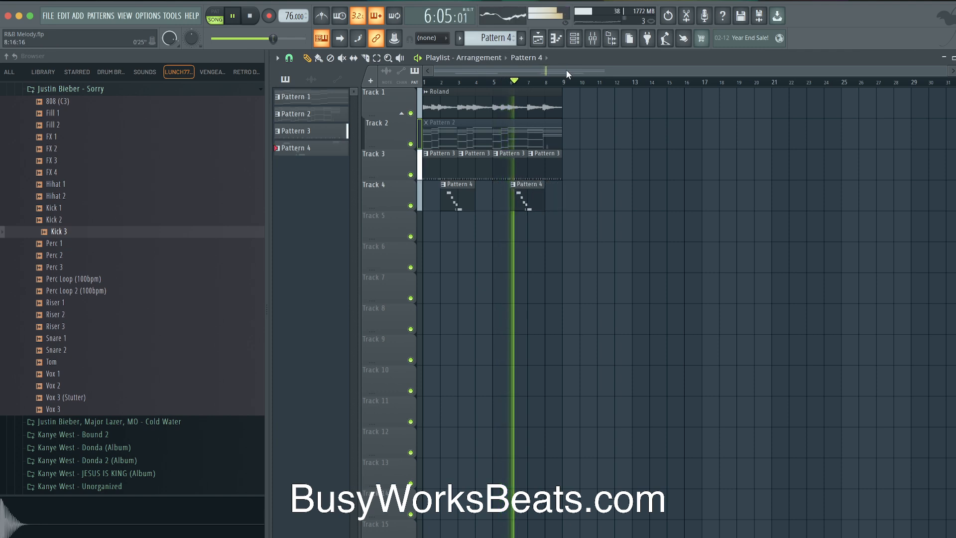
{"action": "left_click", "coordinate": [574, 39]}
{"action": "left_click", "coordinate": [514, 37]}
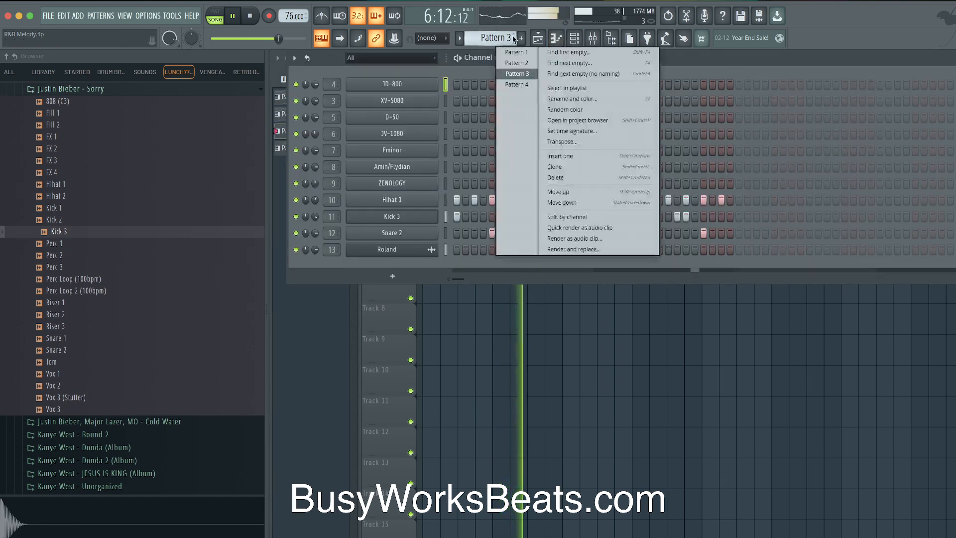
{"action": "left_click", "coordinate": [550, 51]}
Arm recording with the chosen input type and record a new part into Pattern 5
{"action": "right_click", "coordinate": [459, 339]}
{"action": "key", "text": "space"}
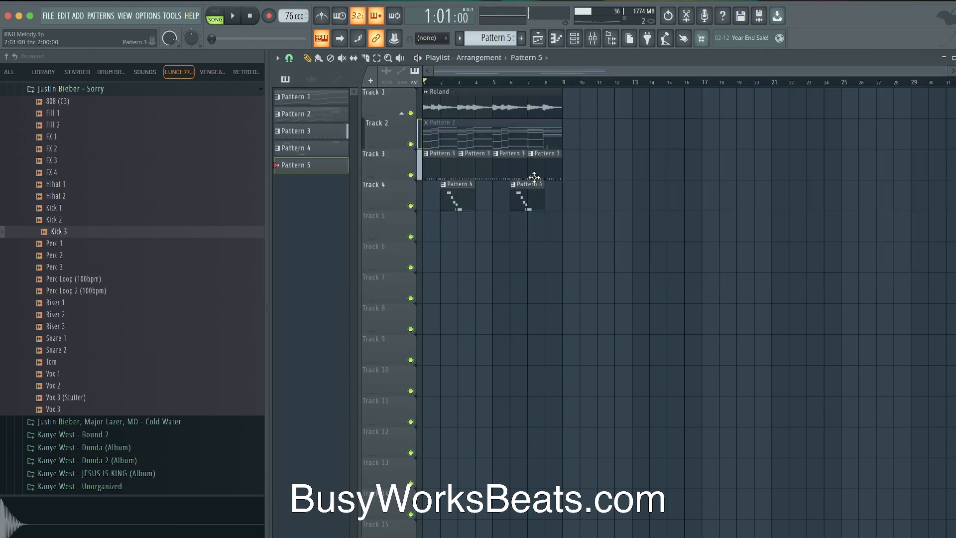
{"action": "key", "text": "space"}
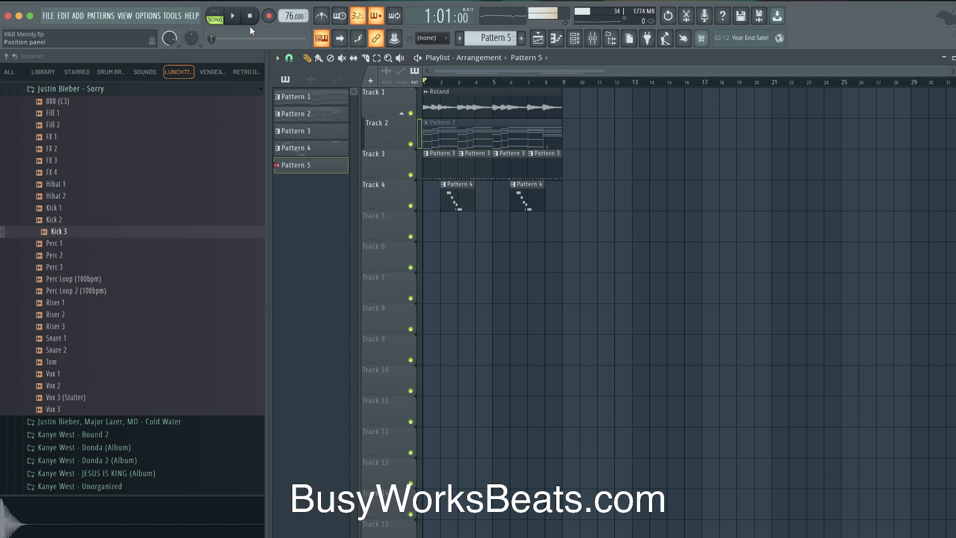
{"action": "left_click", "coordinate": [268, 26]}
{"action": "left_click", "coordinate": [472, 345]}
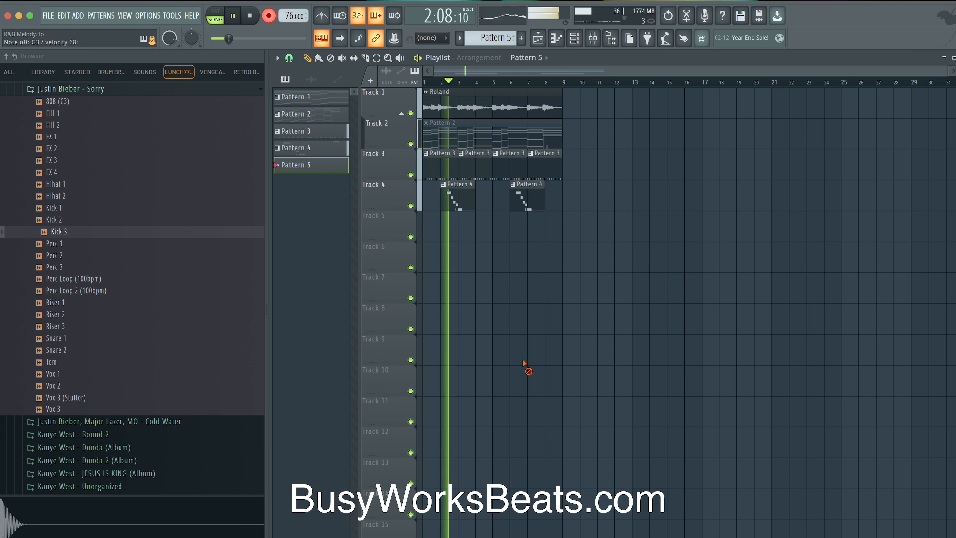
{"action": "key", "text": "space"}
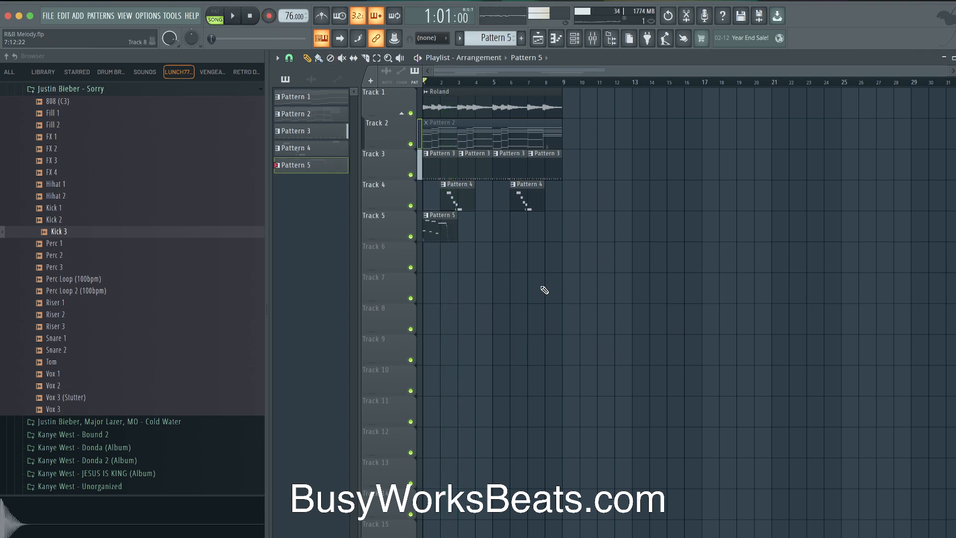
Play back the song with the new Pattern 5 take and show the Channel rack
{"action": "key", "text": "space"}
{"action": "key", "text": "space"}
{"action": "key", "text": "super+s"}
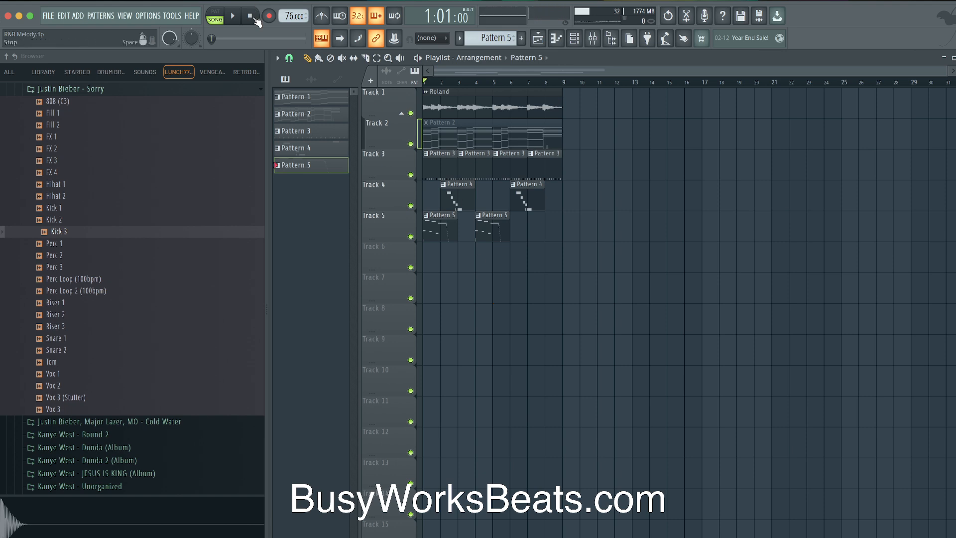
{"action": "key", "text": "space"}
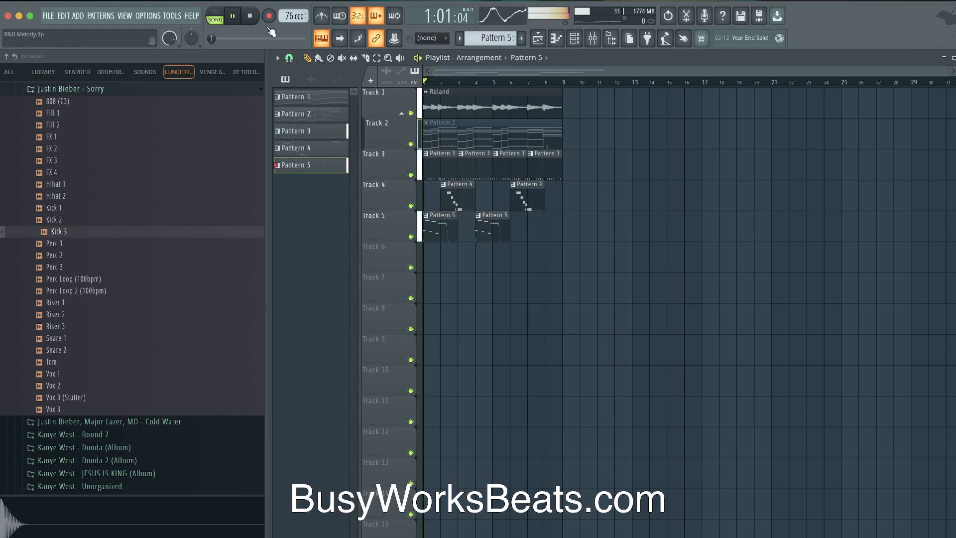
{"action": "left_click", "coordinate": [577, 43]}
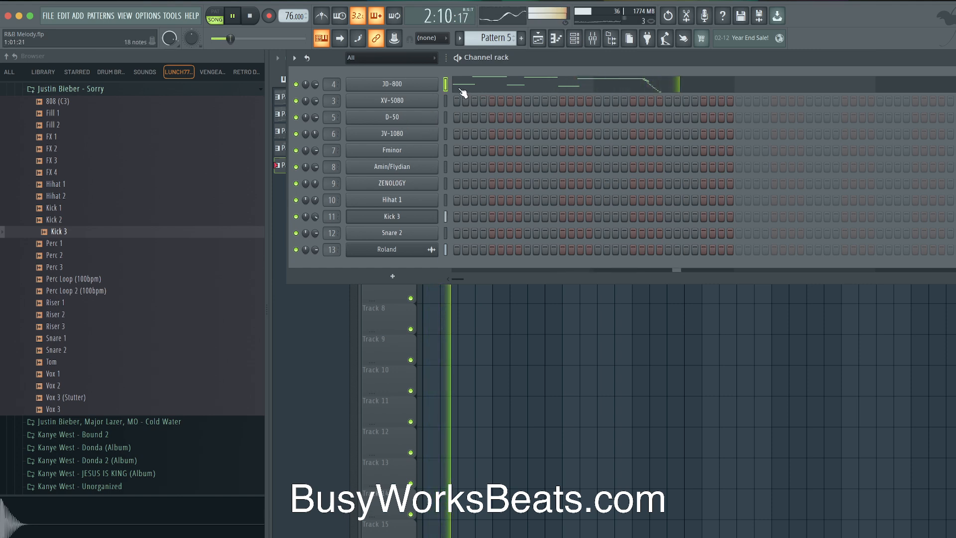
Delete the second Pattern 5 clip on Track 5 and create a new empty Pattern 6
{"action": "right_click", "coordinate": [506, 343]}
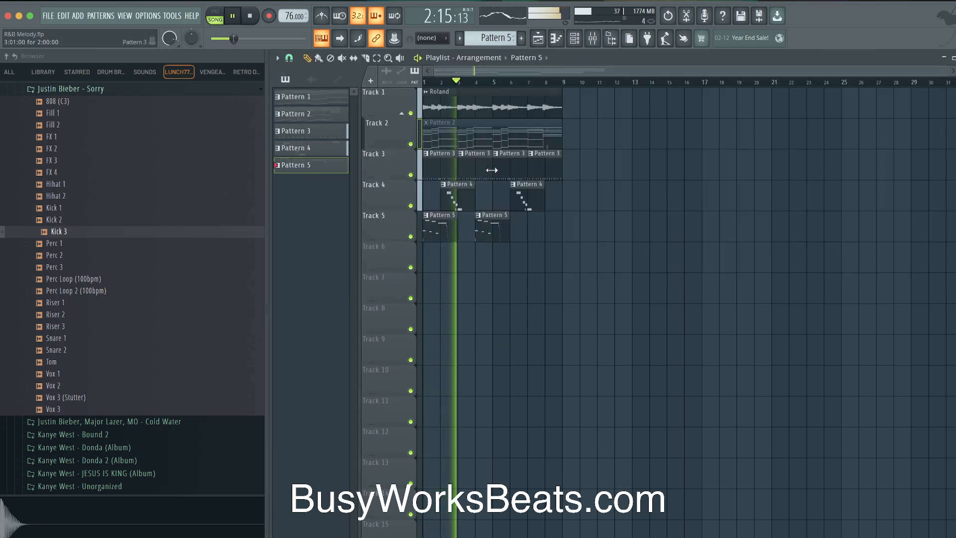
{"action": "right_click", "coordinate": [500, 231]}
{"action": "left_click", "coordinate": [574, 39]}
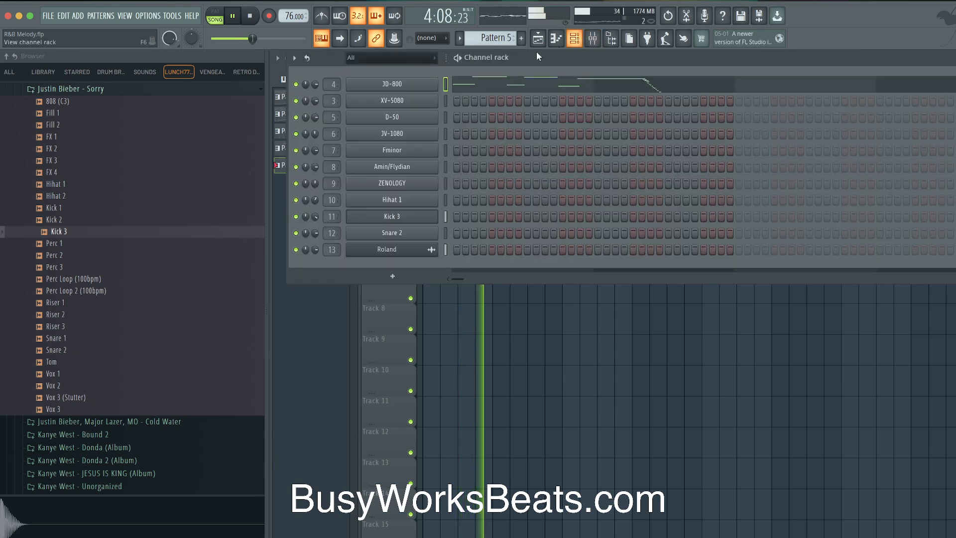
{"action": "left_click", "coordinate": [504, 36]}
{"action": "left_click", "coordinate": [541, 200]}
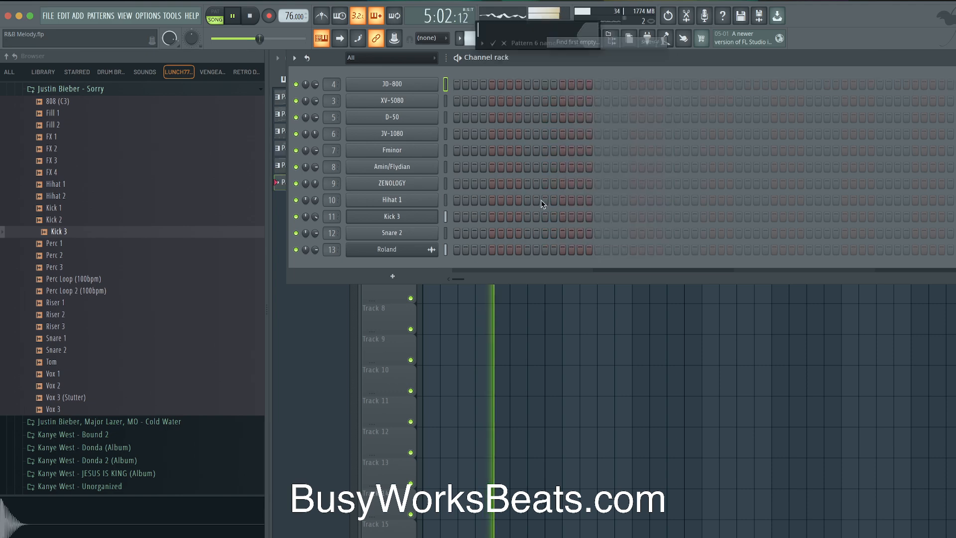
{"action": "left_click", "coordinate": [533, 257]}
Open and close the Roland audio clip's channel settings
{"action": "right_click", "coordinate": [490, 332]}
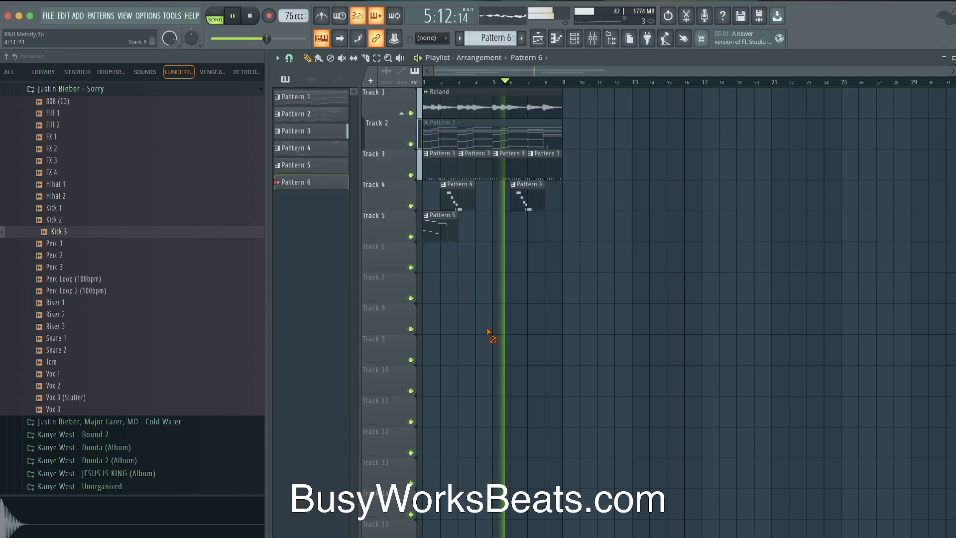
{"action": "double_click", "coordinate": [475, 99]}
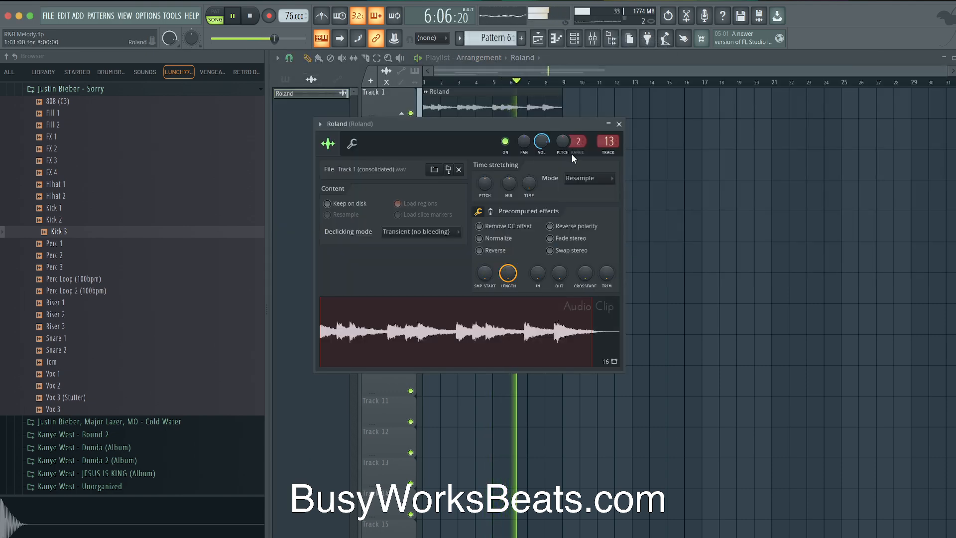
{"action": "left_click", "coordinate": [619, 124]}
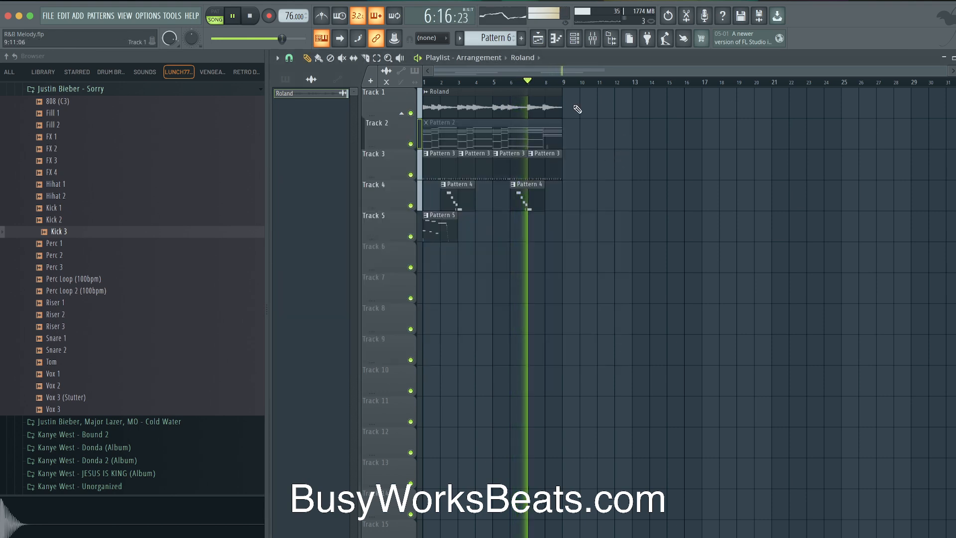
Record notes into Pattern 6 from bar 2, then copy the Pattern 5 clip to bar 5
{"action": "left_click", "coordinate": [580, 38]}
{"action": "right_click", "coordinate": [489, 321]}
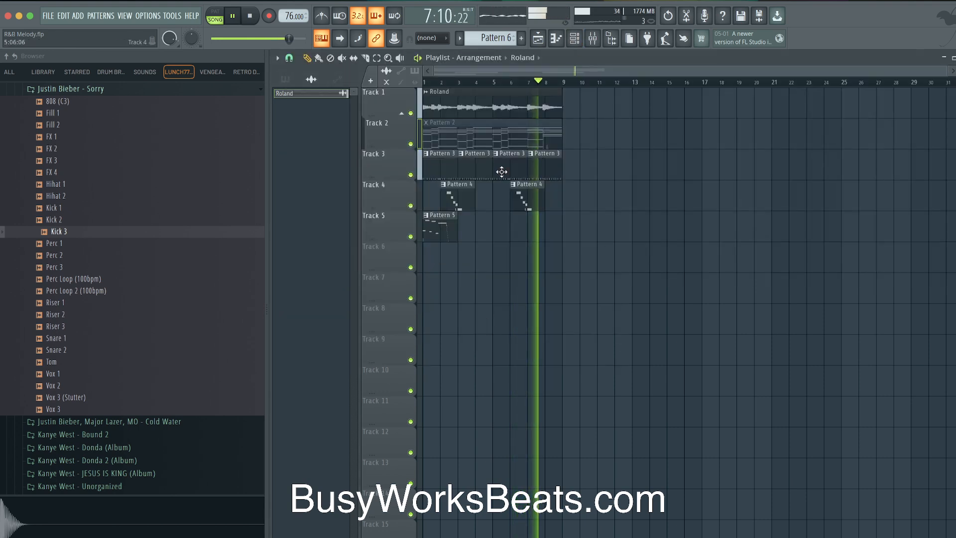
{"action": "key", "text": "space"}
{"action": "left_click", "coordinate": [444, 84]}
{"action": "key", "text": "space"}
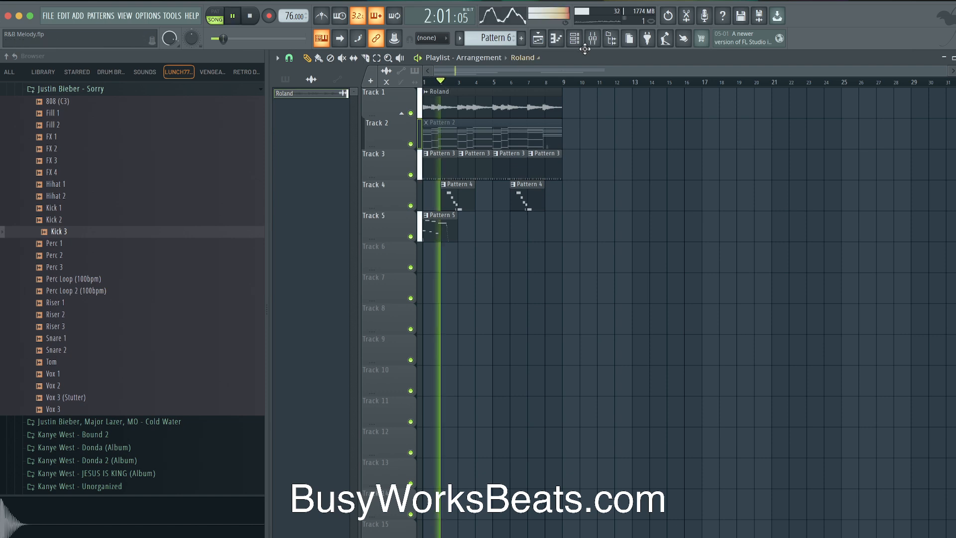
{"action": "key", "text": "F6"}
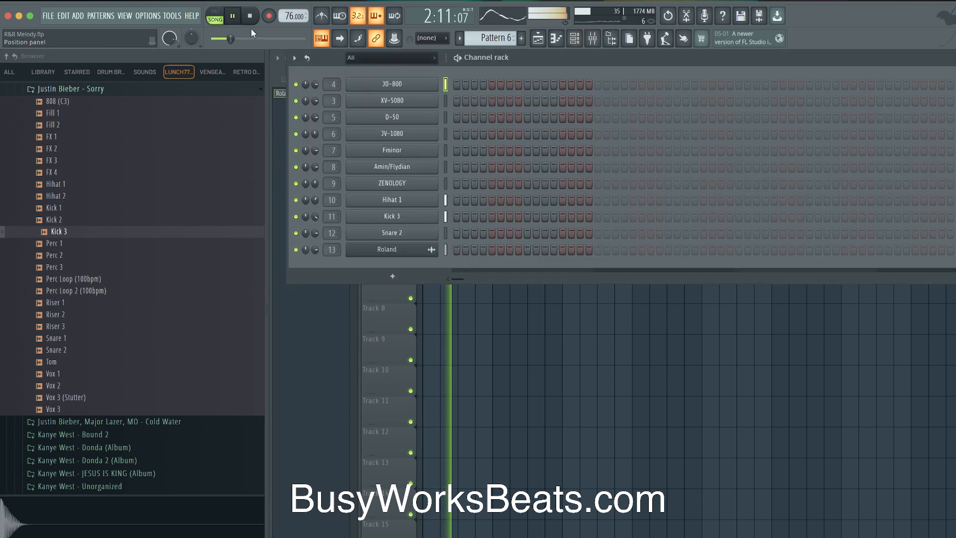
{"action": "key", "text": "r"}
{"action": "left_click", "coordinate": [475, 345]}
{"action": "key", "text": "F6"}
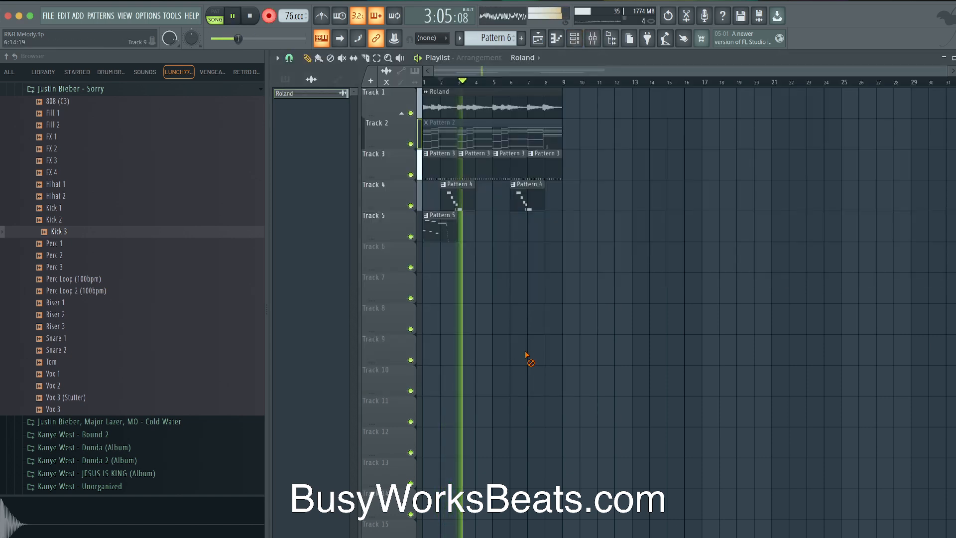
{"action": "key", "text": "space"}
{"action": "key", "text": "space"}
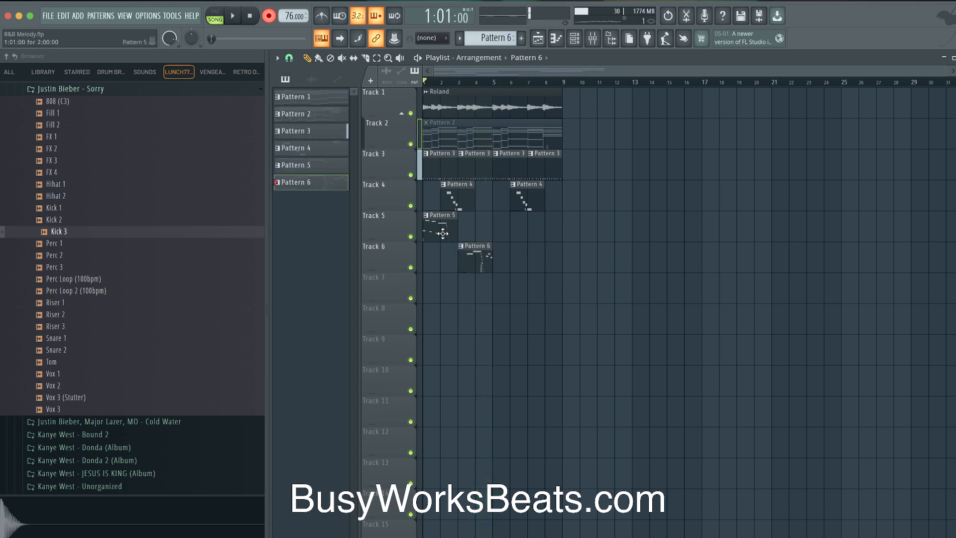
{"action": "left_click_drag", "start_coordinate": [442, 233], "coordinate": [505, 223]}
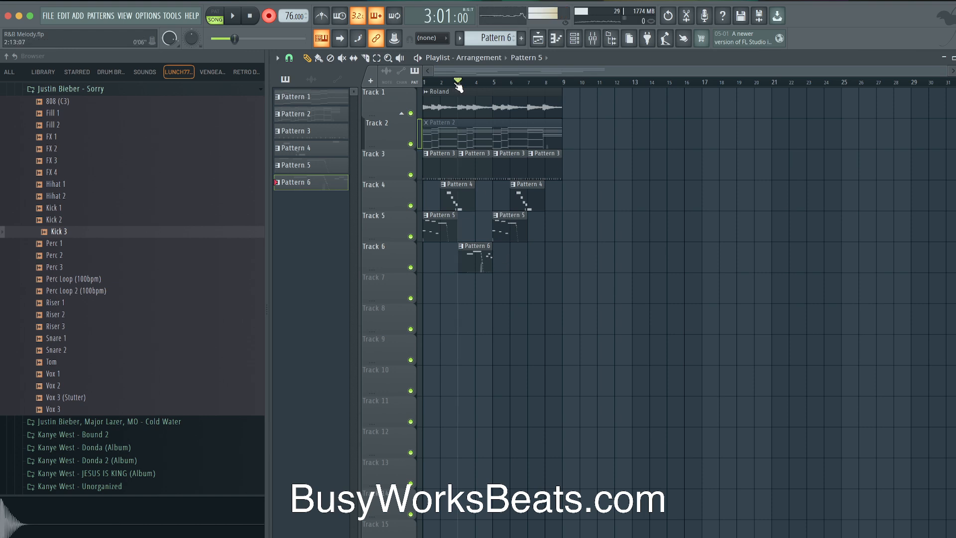
Solo and unsolo Track 6 during playback, then copy the Pattern 6 clip to bar 7
{"action": "key", "text": "space"}
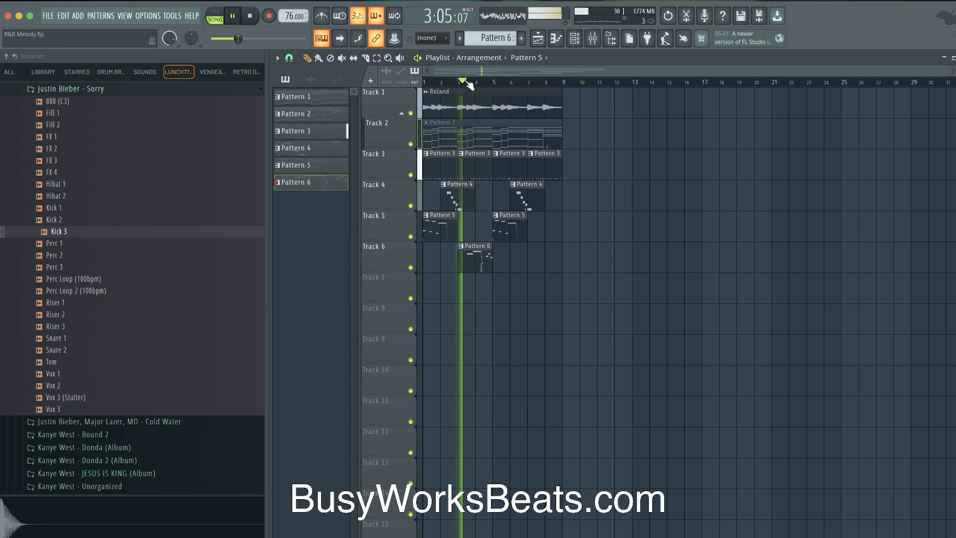
{"action": "right_click", "coordinate": [412, 267]}
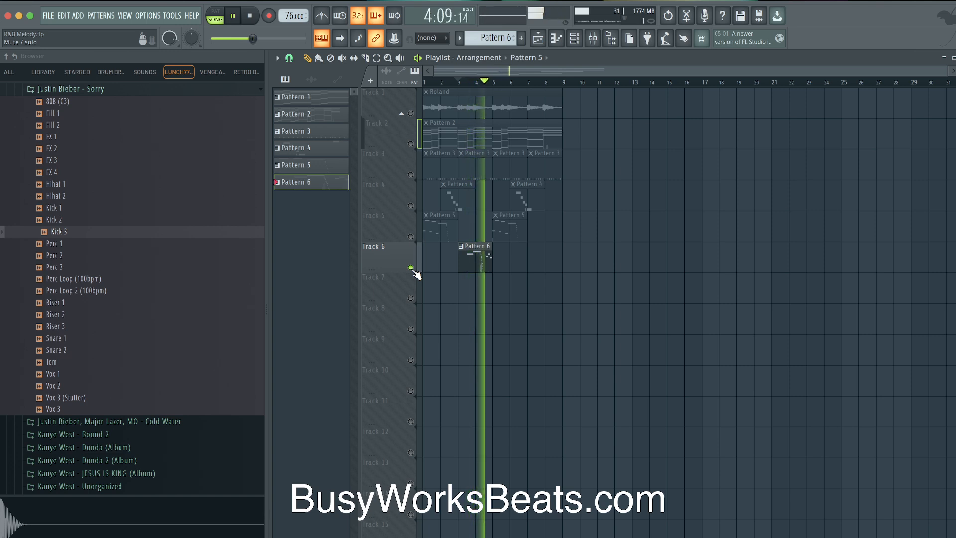
{"action": "right_click", "coordinate": [411, 268]}
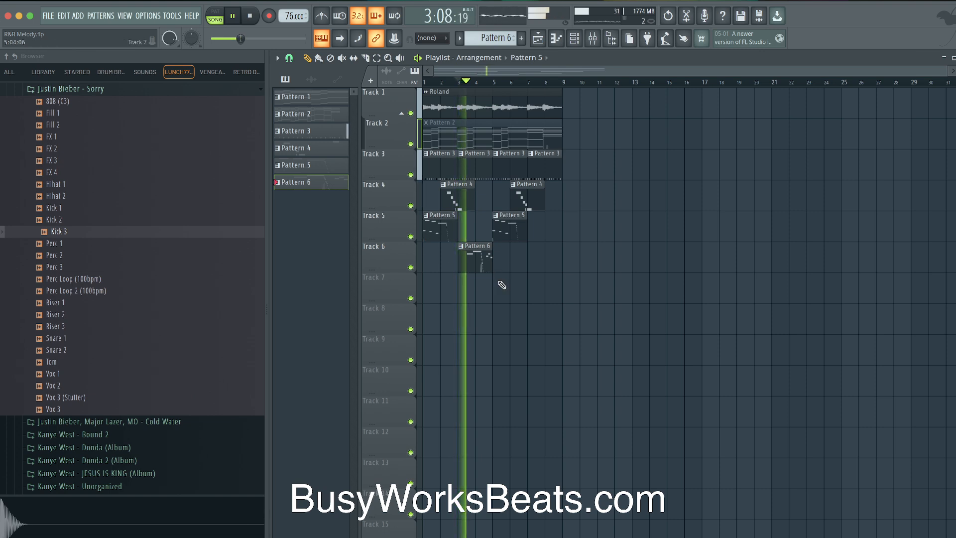
{"action": "mouse_move", "coordinate": [481, 258]}
{"action": "left_mouse_down"}
{"action": "mouse_move", "coordinate": [576, 257]}
{"action": "mouse_move", "coordinate": [549, 255]}
{"action": "left_mouse_up"}
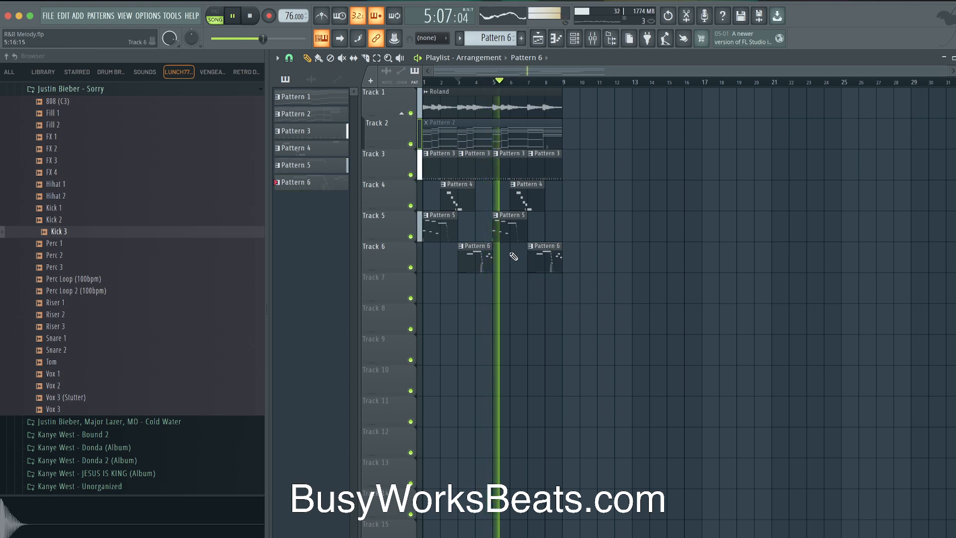
{"action": "key", "text": "space"}
Delete Track 1's Roland clip, unmute Pattern 2, and check its chords in the Piano roll
{"action": "right_click", "coordinate": [463, 111]}
{"action": "left_click", "coordinate": [471, 133]}
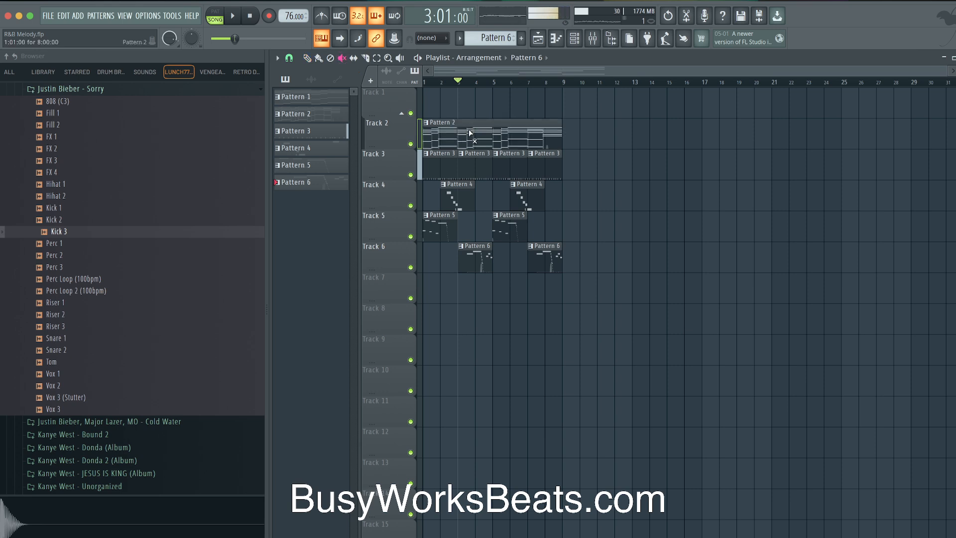
{"action": "double_click", "coordinate": [481, 149]}
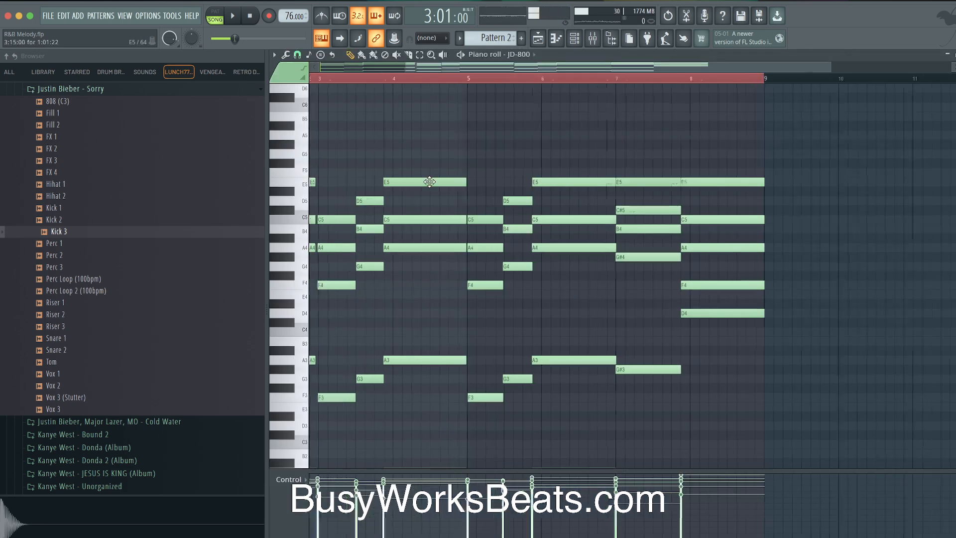
{"action": "key", "text": "space"}
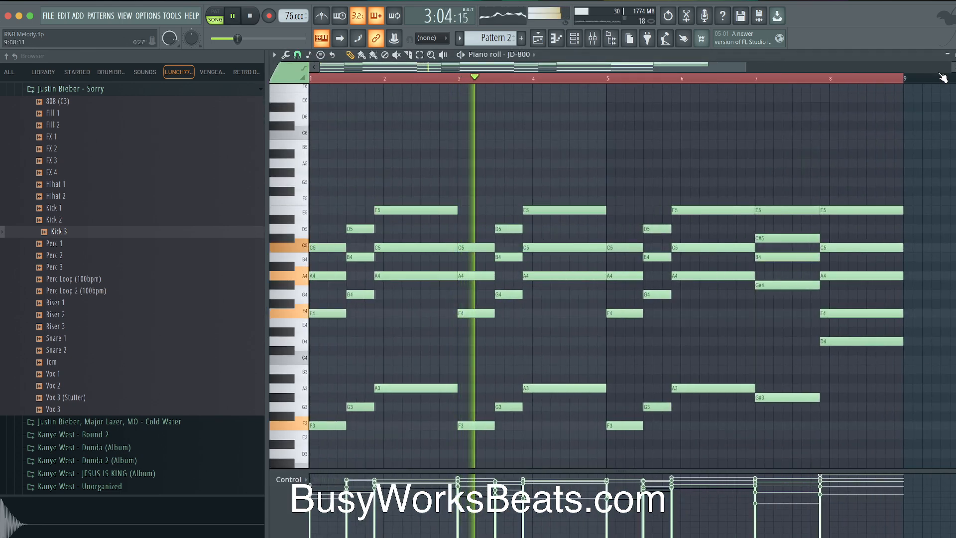
{"action": "left_click", "coordinate": [953, 54]}
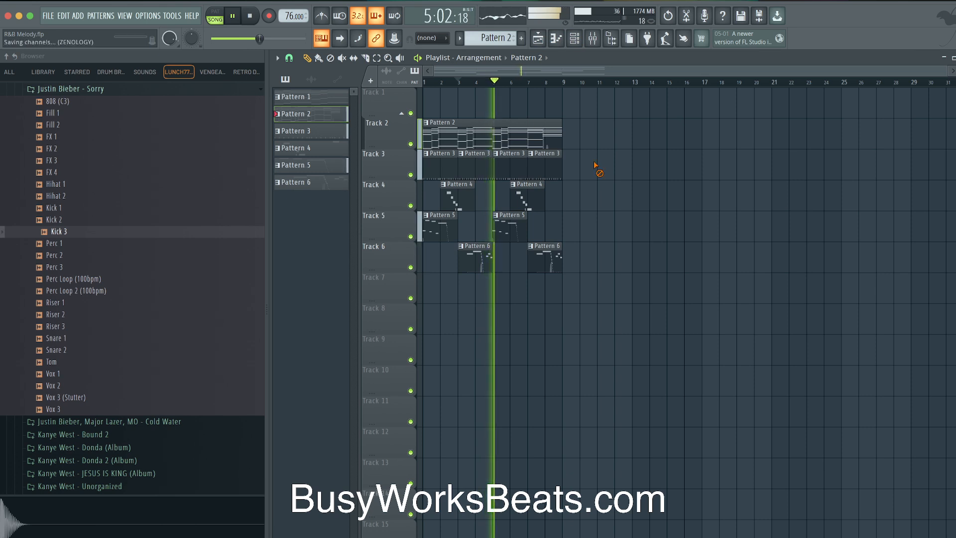
Merge the Track 4–6 clips into one pattern and rename it 'Bass'
{"action": "left_click_drag", "start_coordinate": [589, 271], "coordinate": [420, 198]}
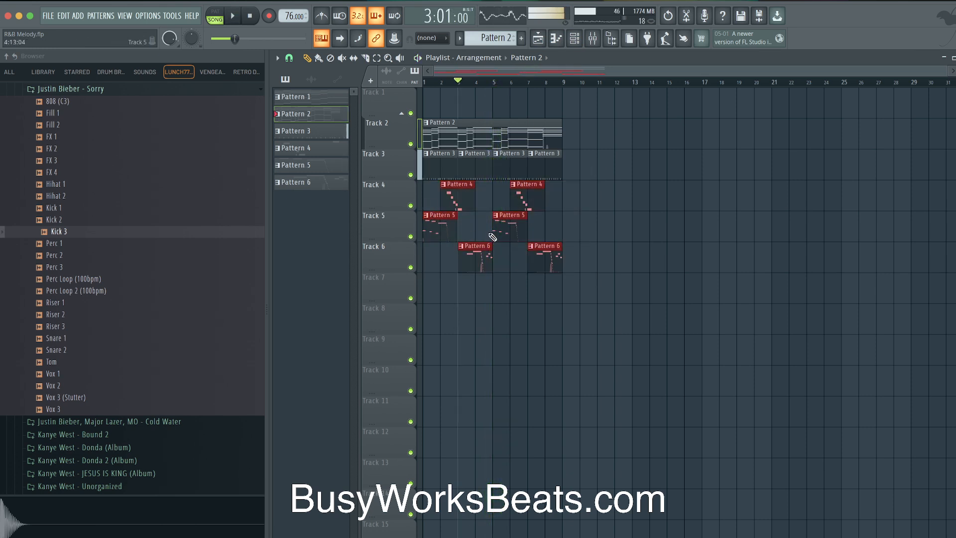
{"action": "key", "text": "ctrl+alt+m"}
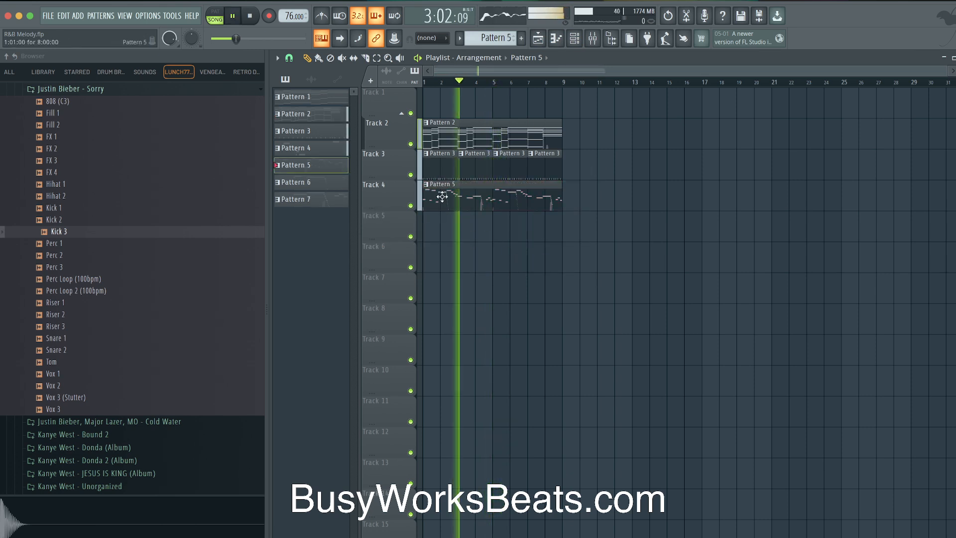
{"action": "key", "text": "F2"}
{"action": "type", "text": "Bass"}
{"action": "key", "text": "Return"}
Play back the arrangement, save the project, and open and close the Channel rack
{"action": "key", "text": "space"}
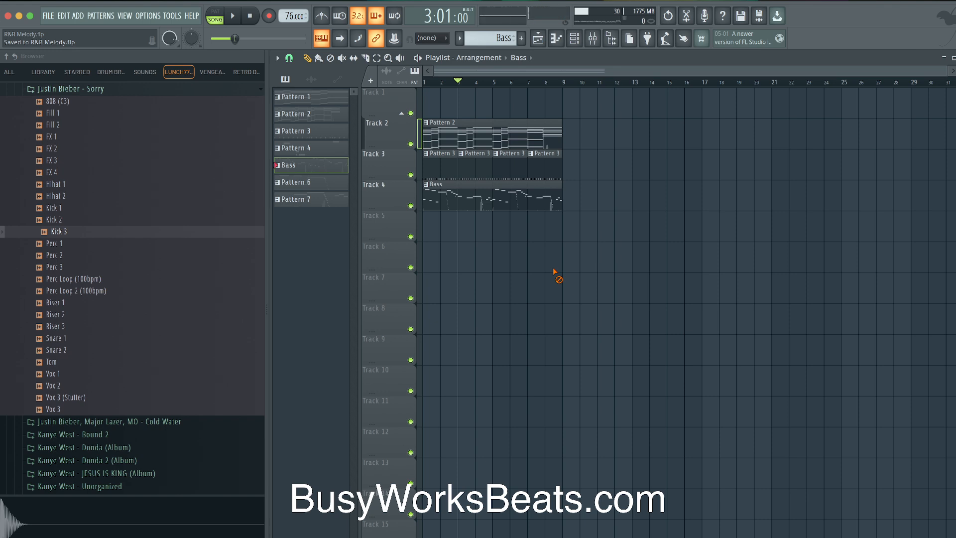
{"action": "key", "text": "space"}
{"action": "key", "text": "space"}
{"action": "key", "text": "super+s"}
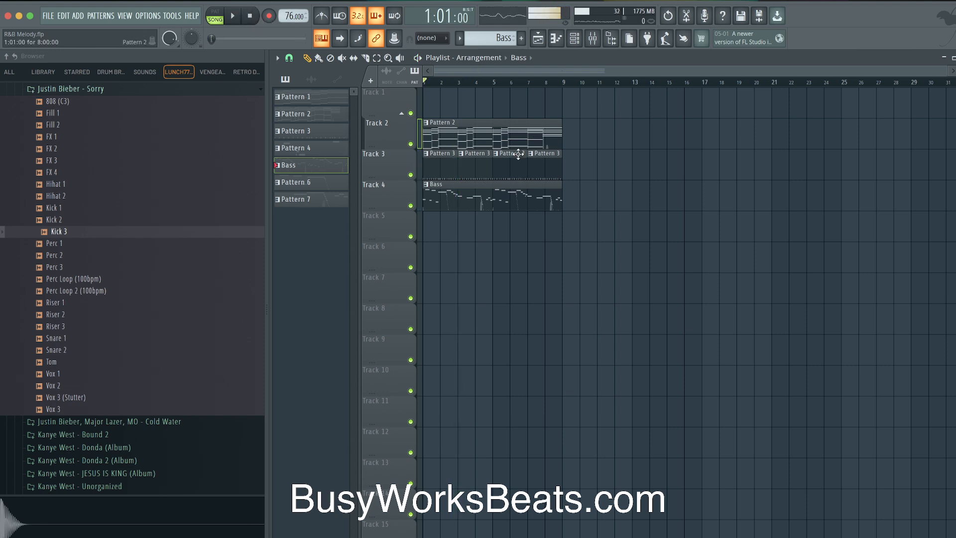
{"action": "key", "text": "space"}
{"action": "key", "text": "ctrl+a"}
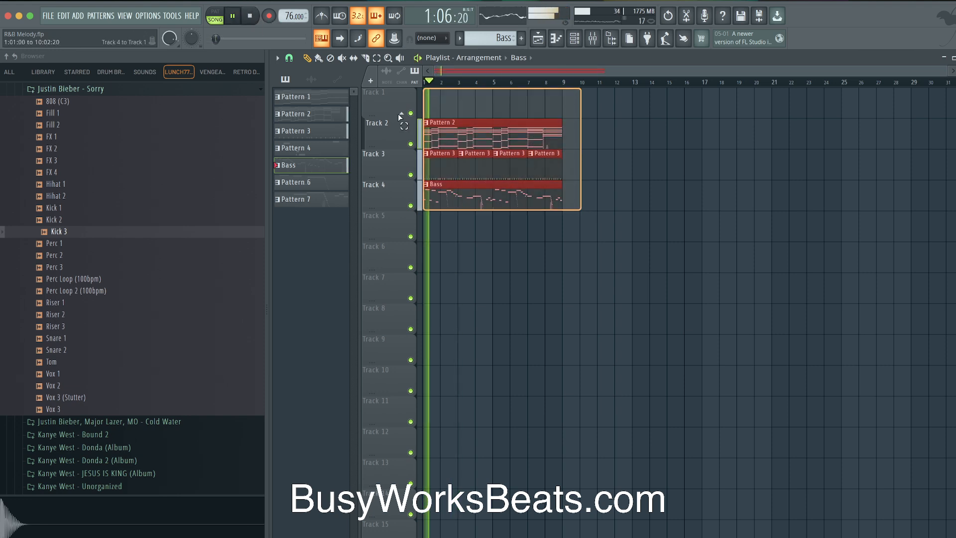
{"action": "left_click", "coordinate": [634, 149]}
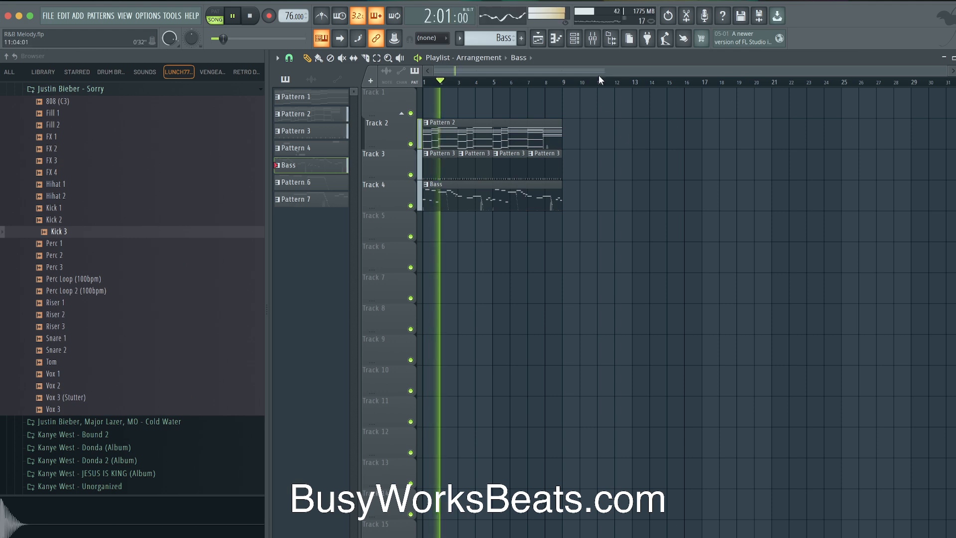
{"action": "left_click", "coordinate": [574, 38]}
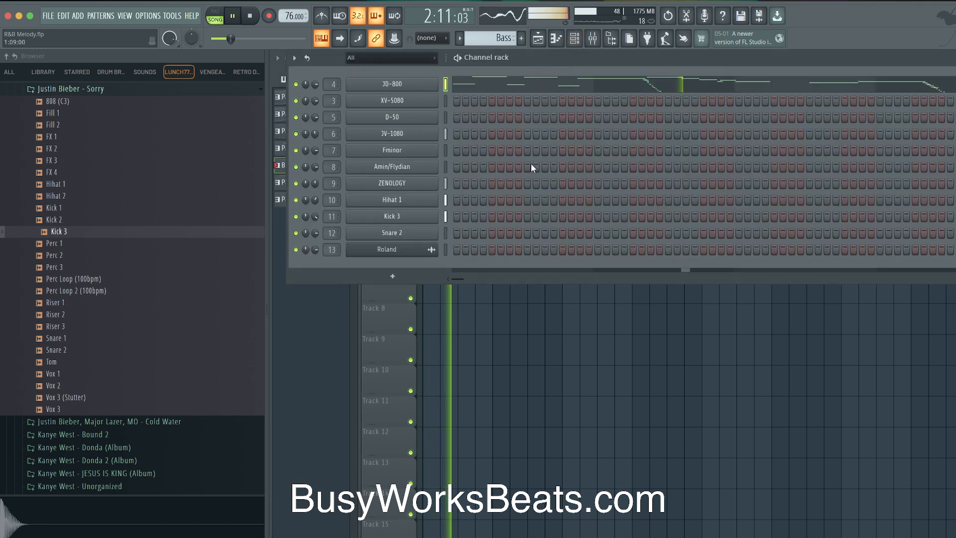
{"action": "right_click", "coordinate": [515, 322]}
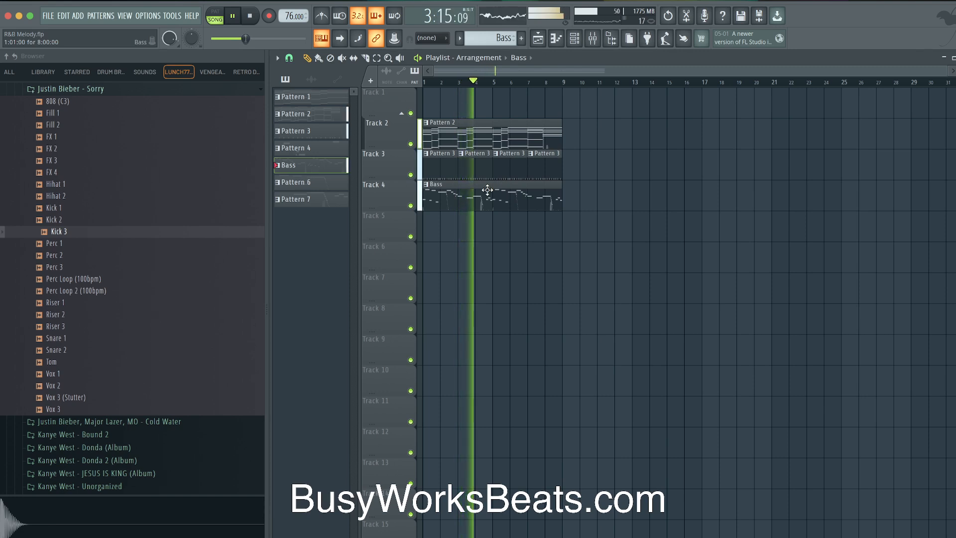
{"action": "key", "text": "space"}
{"action": "double_click", "coordinate": [465, 197]}
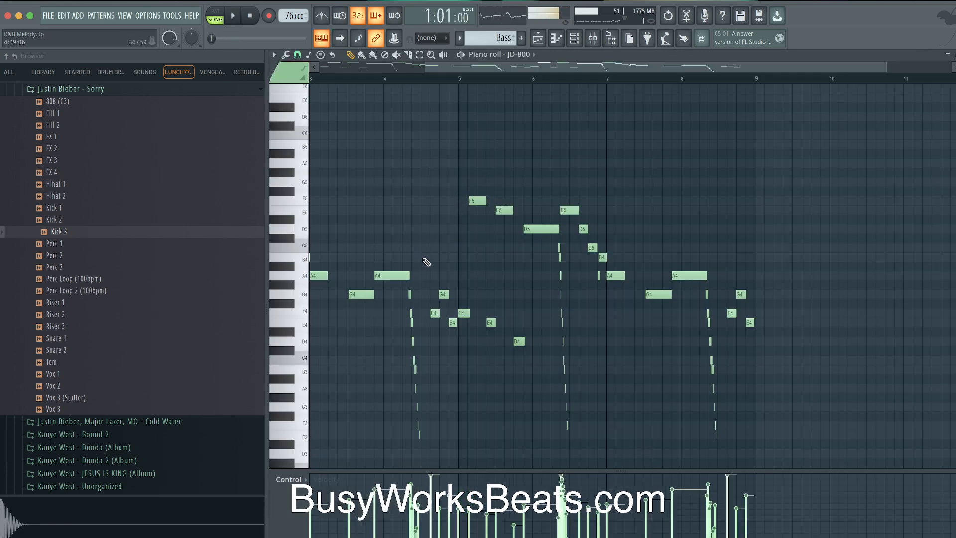
{"action": "left_click", "coordinate": [578, 41]}
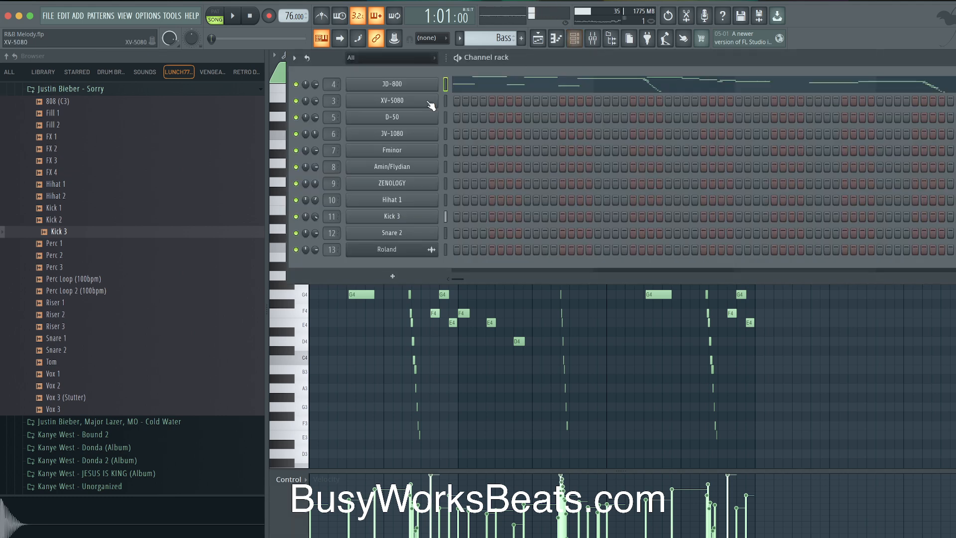
{"action": "left_click", "coordinate": [418, 85]}
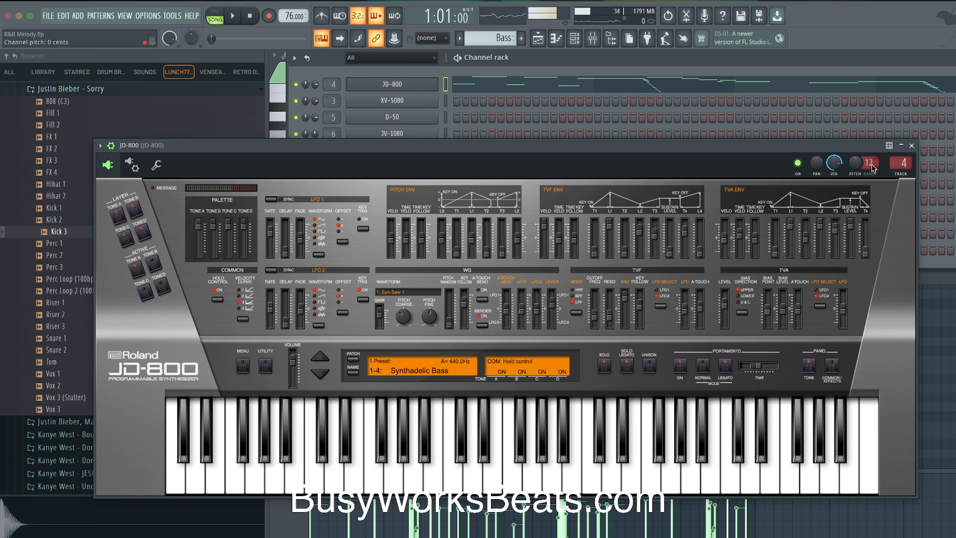
{"action": "left_click", "coordinate": [538, 36]}
Close the JD-800 window and record notes and automation from bar 2
{"action": "left_click", "coordinate": [911, 147]}
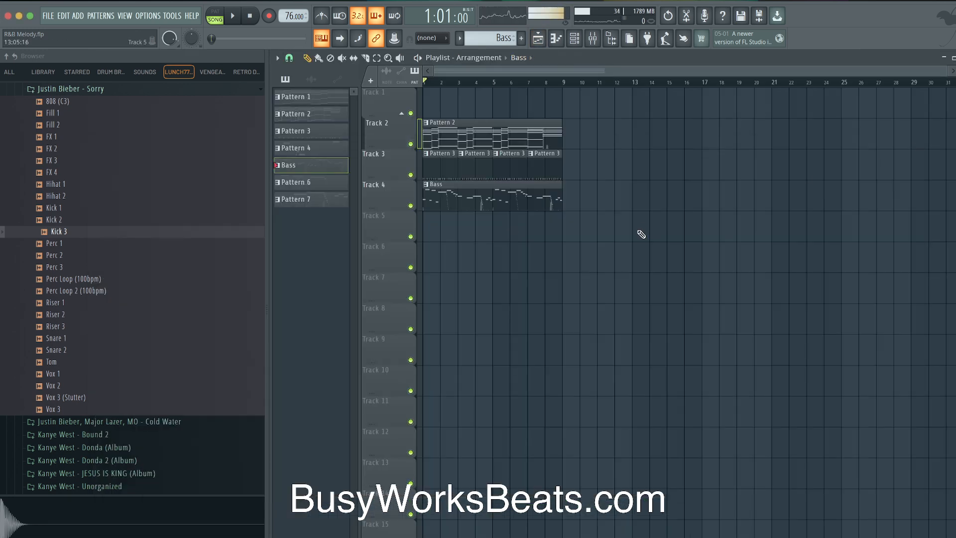
{"action": "left_click", "coordinate": [439, 91]}
{"action": "right_click", "coordinate": [443, 98]}
{"action": "left_click", "coordinate": [440, 81]}
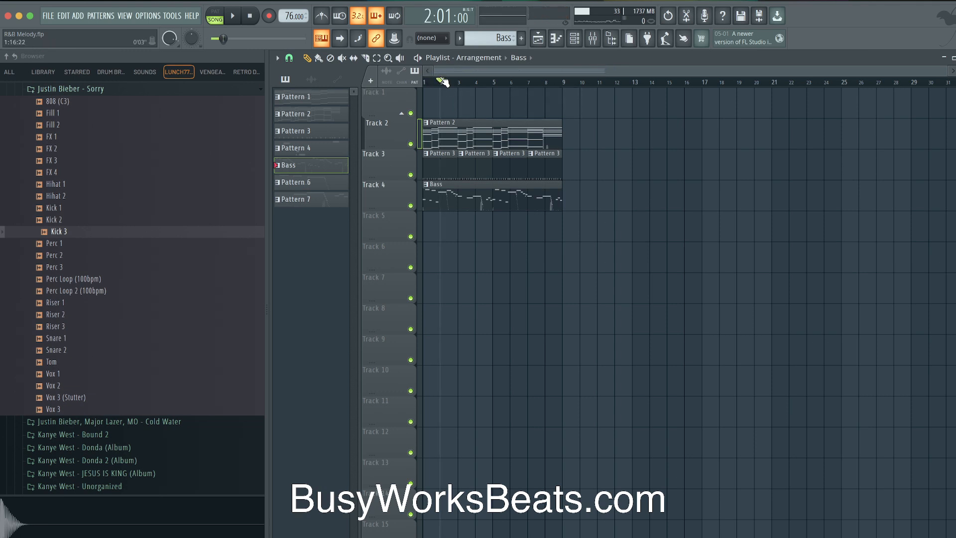
{"action": "key", "text": "space"}
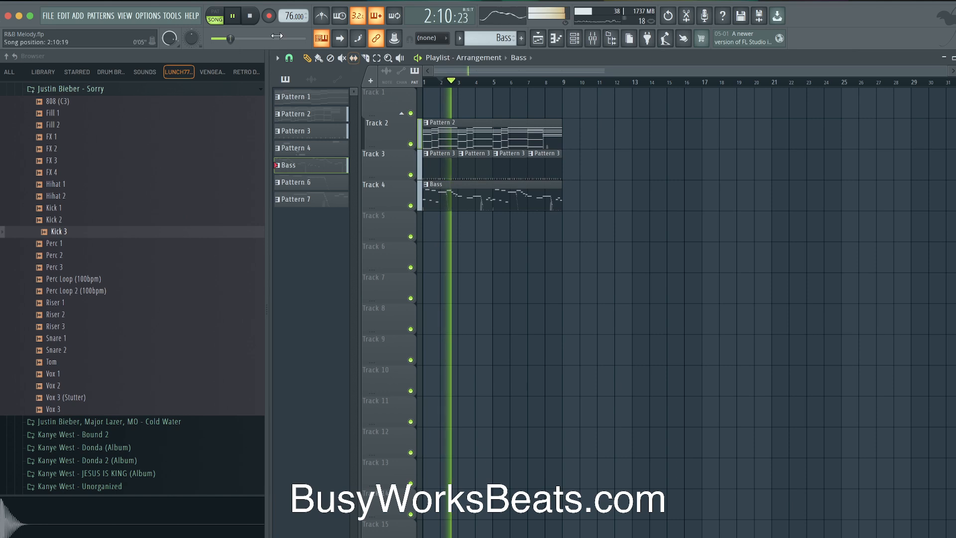
{"action": "key", "text": "r"}
{"action": "left_click", "coordinate": [467, 347]}
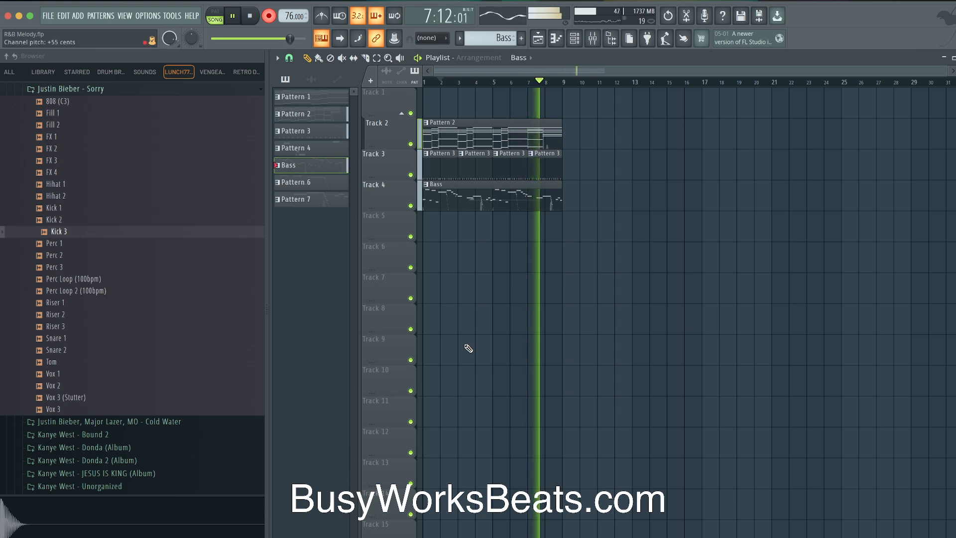
{"action": "key", "text": "space"}
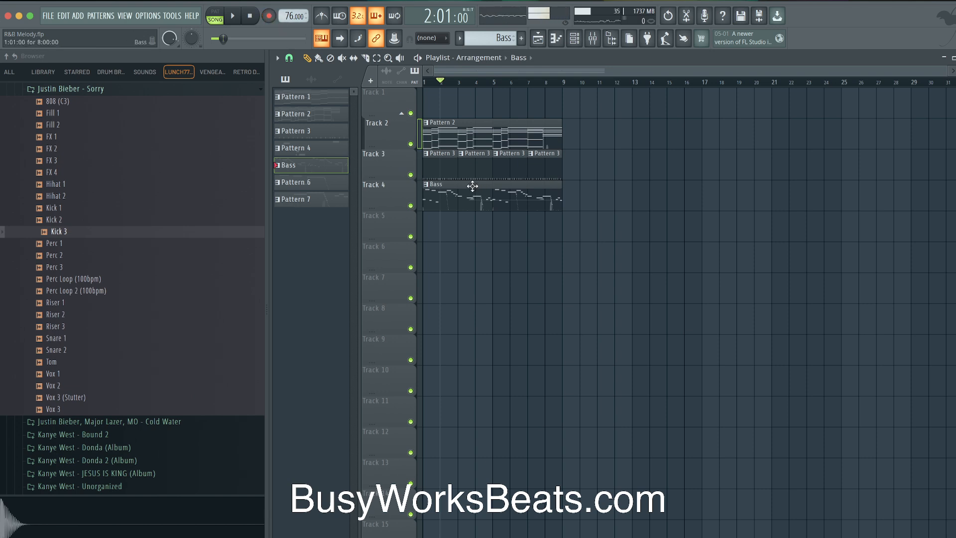
Compare playback with the recorded modulation moves undone, then redo them and play again
{"action": "key", "text": "space"}
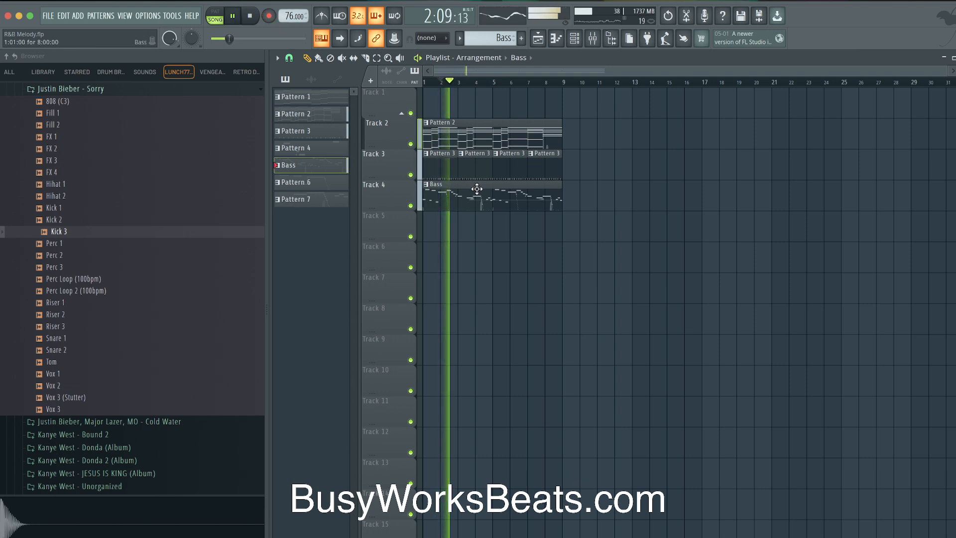
{"action": "key", "text": "space"}
{"action": "key", "text": "super+z"}
{"action": "key", "text": "super+z"}
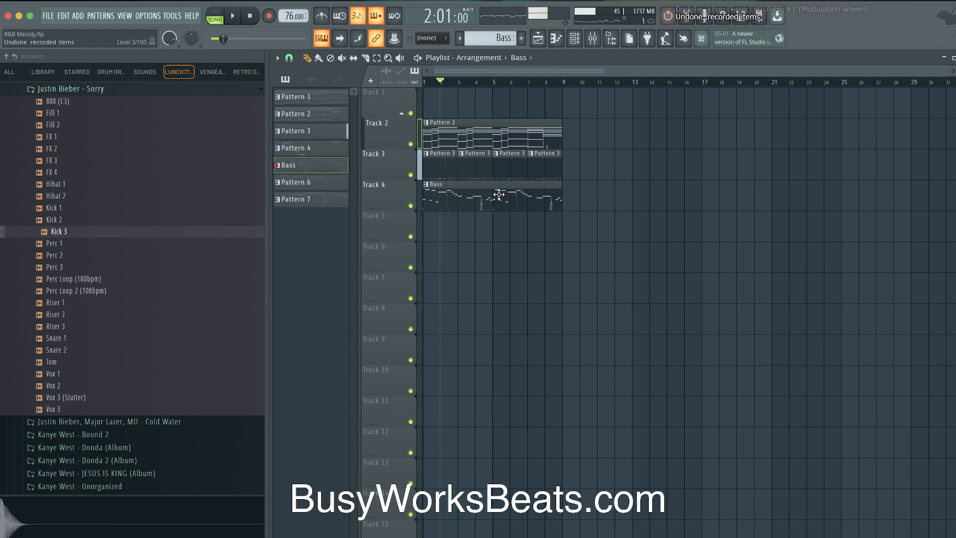
{"action": "key", "text": "space"}
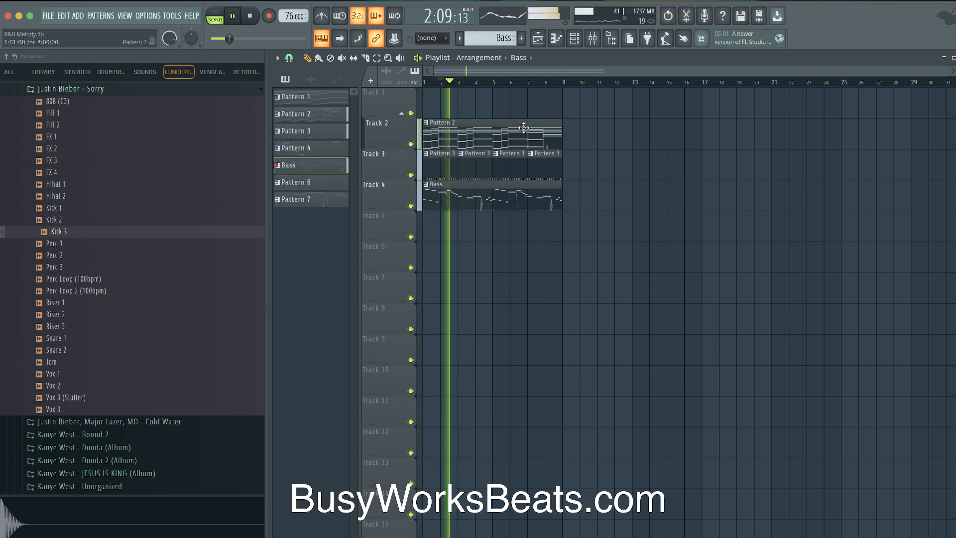
{"action": "key", "text": "space"}
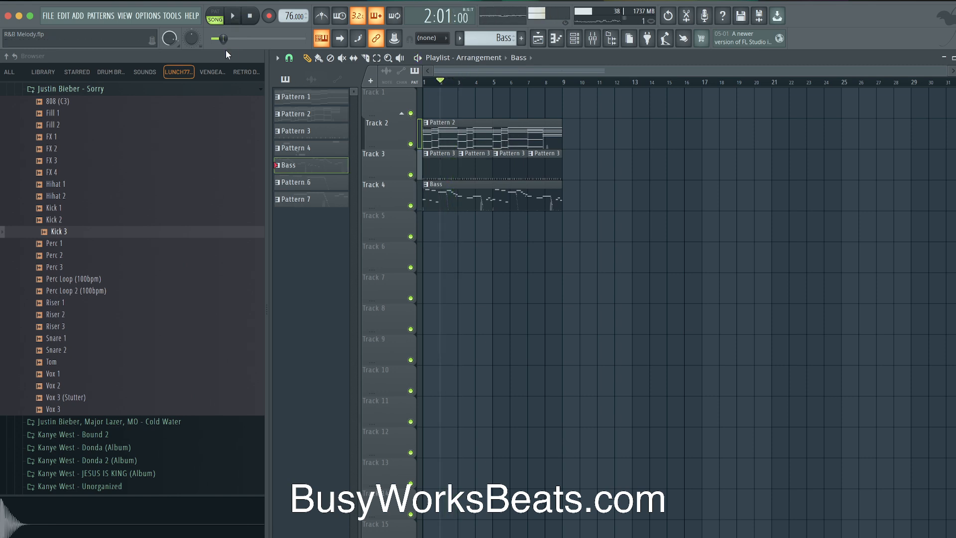
{"action": "key", "text": "space"}
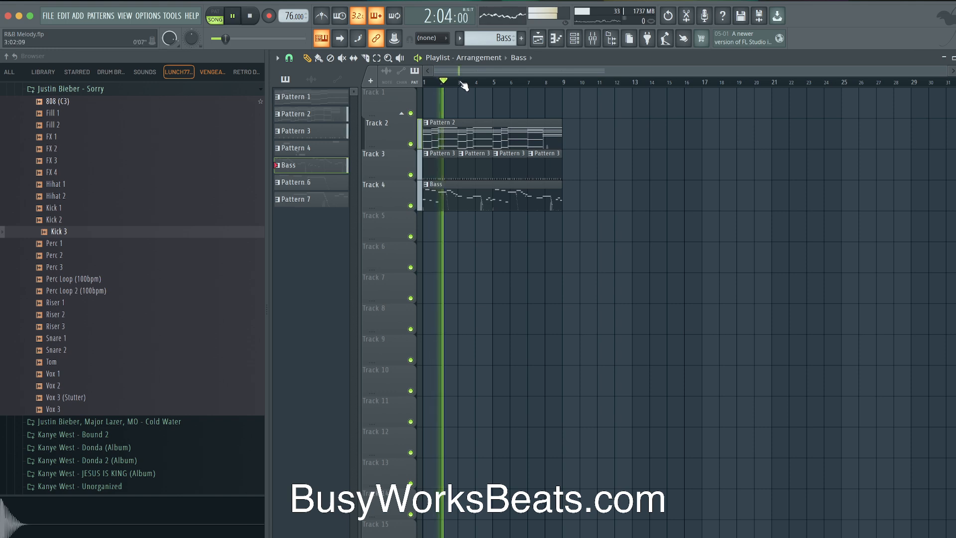
{"action": "key", "text": "space"}
{"action": "left_click", "coordinate": [71, 20]}
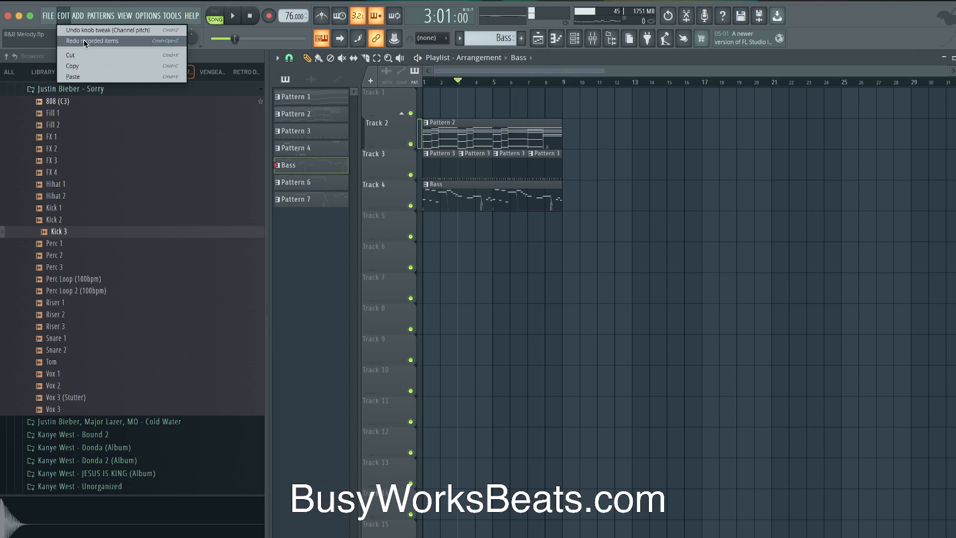
{"action": "left_click", "coordinate": [85, 40]}
{"action": "key", "text": "space"}
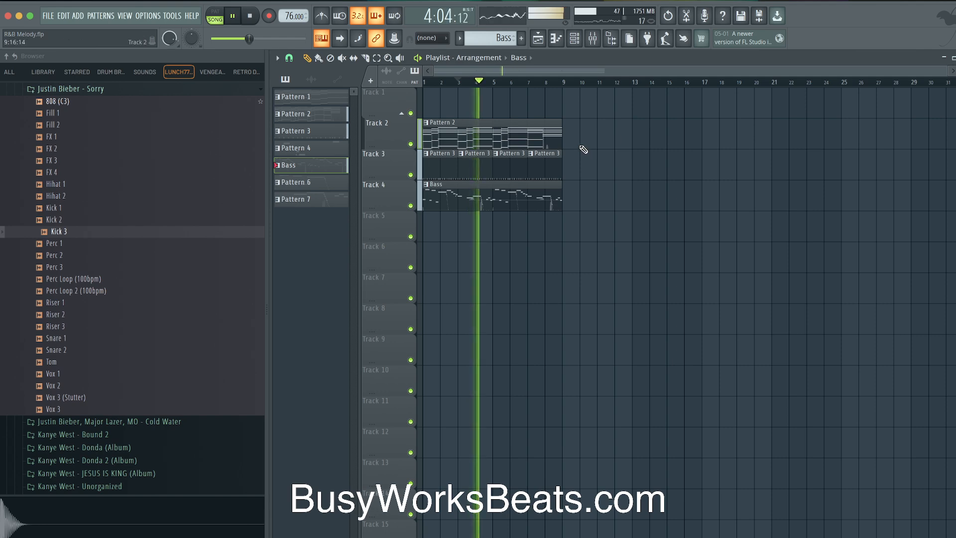
{"action": "key", "text": "space"}
{"action": "double_click", "coordinate": [484, 194]}
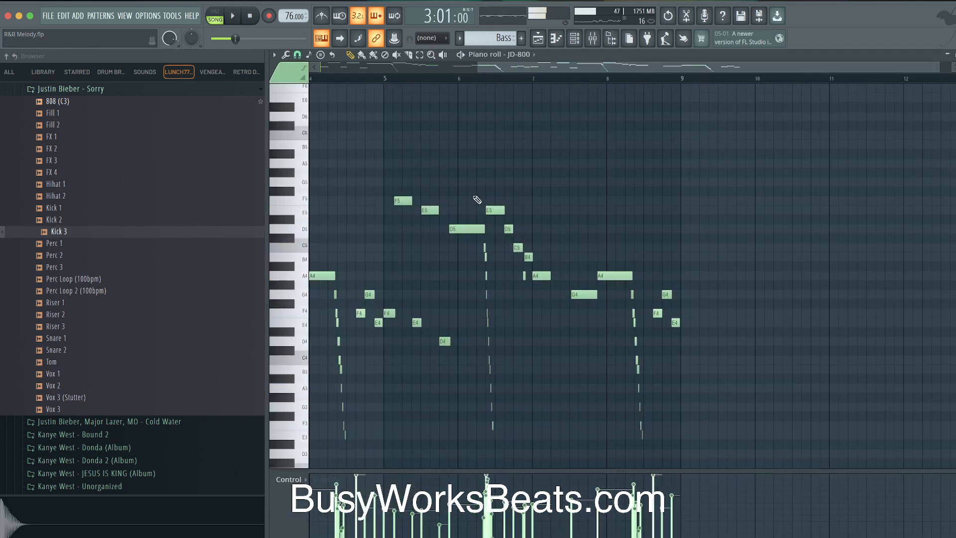
{"action": "left_click", "coordinate": [290, 479]}
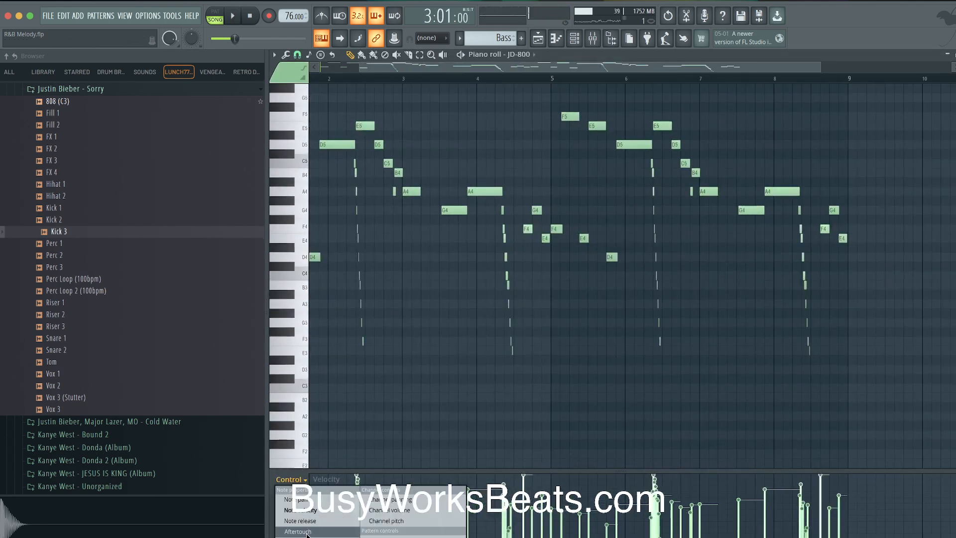
{"action": "left_click", "coordinate": [386, 520]}
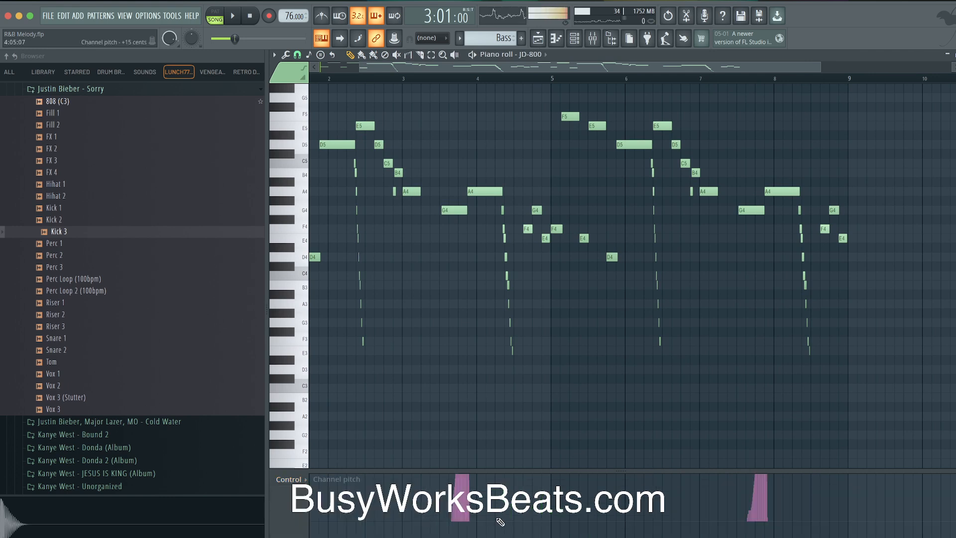
{"action": "scroll", "coordinate": [500, 521], "scroll_direction": "up", "scroll_amount": 8}
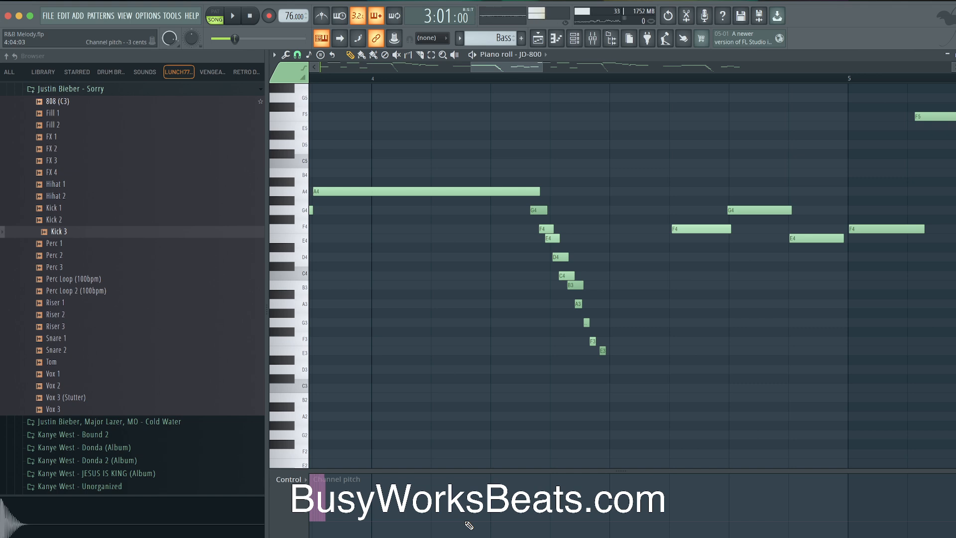
{"action": "scroll", "coordinate": [468, 524], "scroll_direction": "down", "scroll_amount": 5}
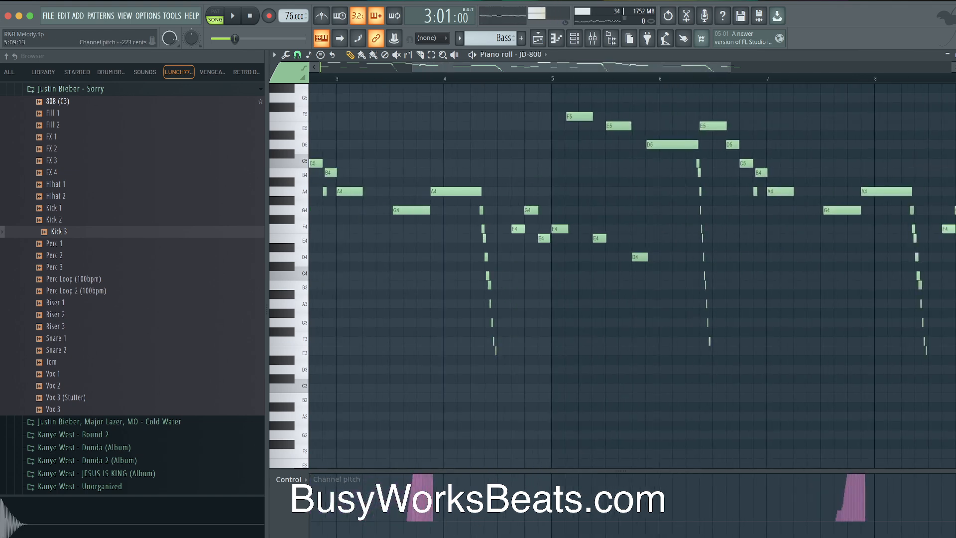
{"action": "scroll", "coordinate": [509, 498], "scroll_direction": "down", "scroll_amount": 3}
{"action": "left_click_drag", "start_coordinate": [613, 469], "coordinate": [603, 438]}
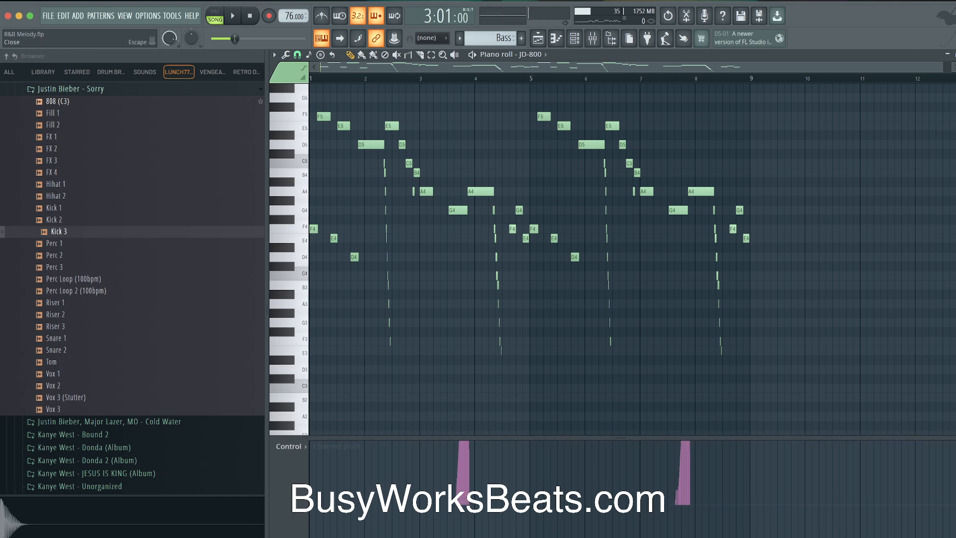
{"action": "key", "text": "Escape"}
{"action": "key", "text": "space"}
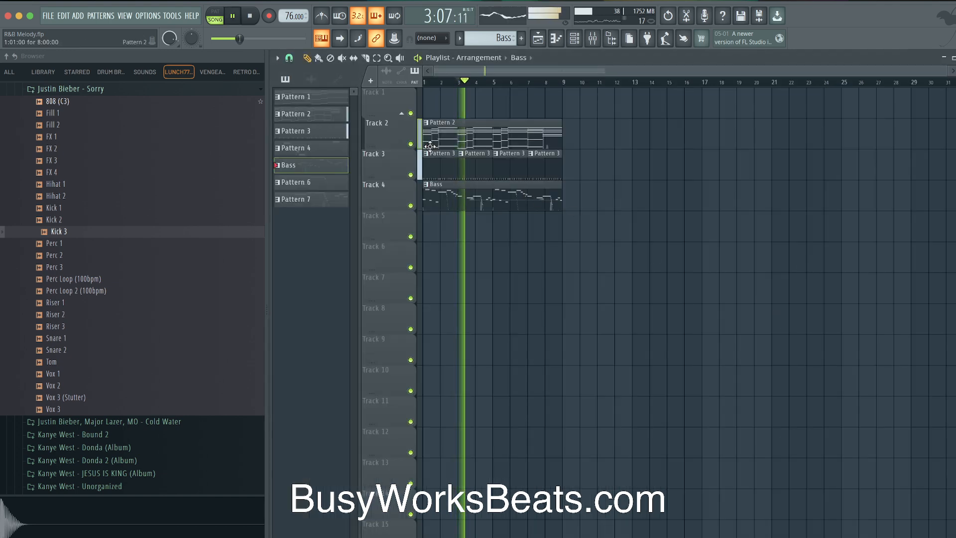
Switch to Pattern 1 and insert a new empty Pattern 8
{"action": "left_click", "coordinate": [324, 97]}
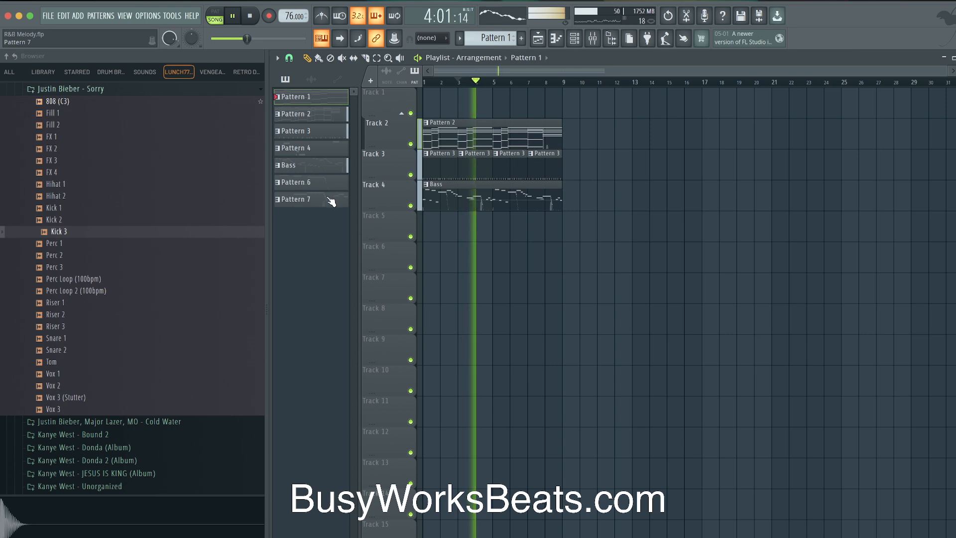
{"action": "left_click", "coordinate": [574, 40]}
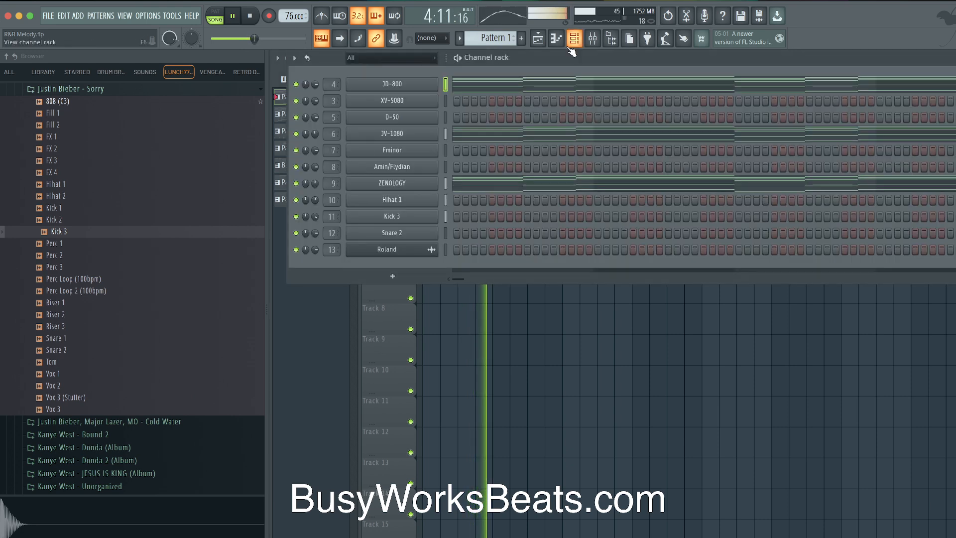
{"action": "right_click", "coordinate": [496, 37]}
{"action": "left_click", "coordinate": [572, 38]}
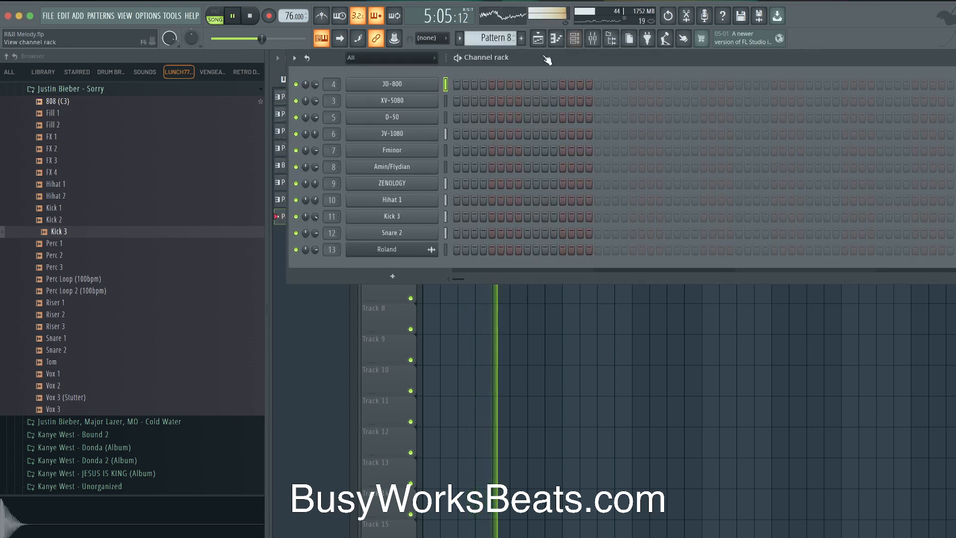
Select the Hihat 1 channel and step the pattern selector to Pattern 3
{"action": "left_click", "coordinate": [443, 203]}
{"action": "right_click", "coordinate": [500, 373]}
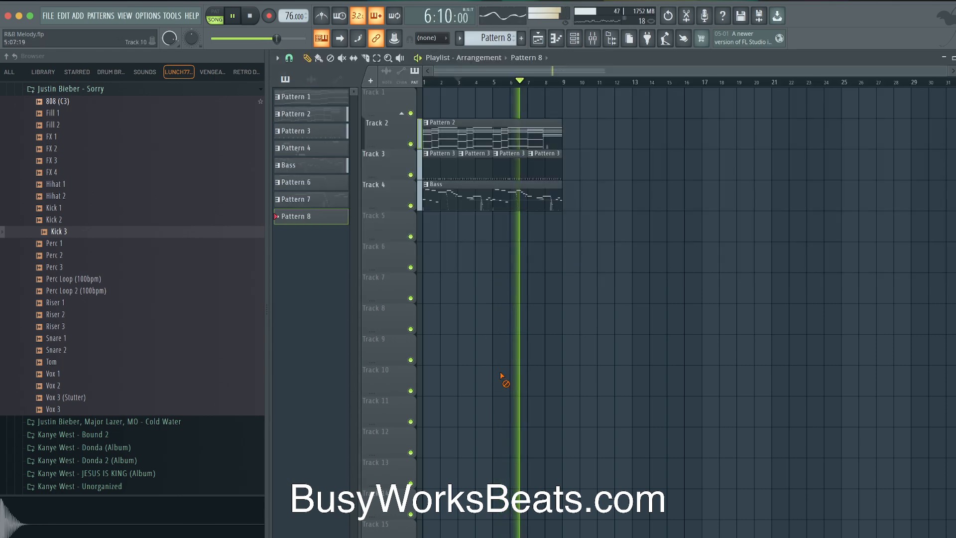
{"action": "left_click", "coordinate": [574, 38]}
{"action": "left_click_drag", "start_coordinate": [493, 39], "coordinate": [493, 63]}
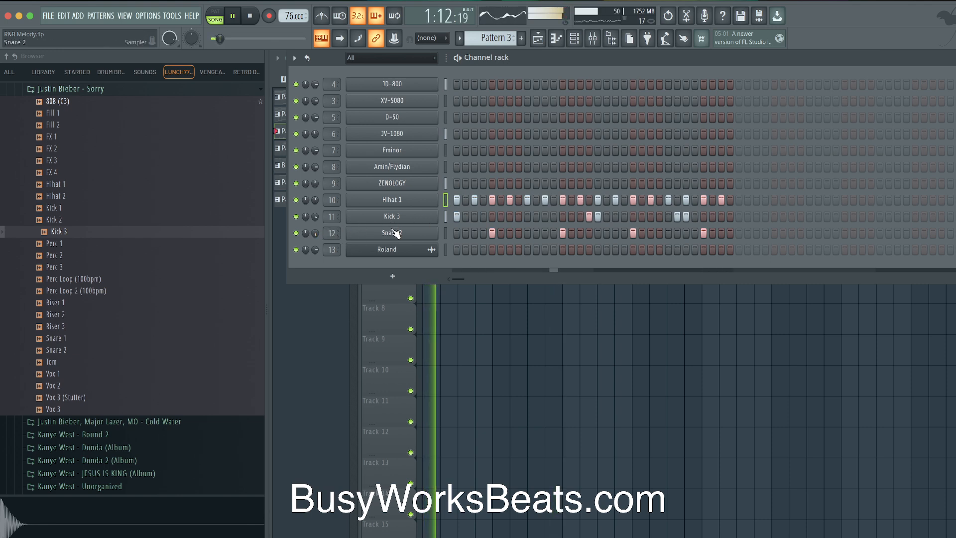
Audition snares in the I'm Real and JAY-Z, Kanye West folders and load Snare into a new channel
{"action": "scroll", "coordinate": [102, 214], "scroll_direction": "up", "scroll_amount": 3}
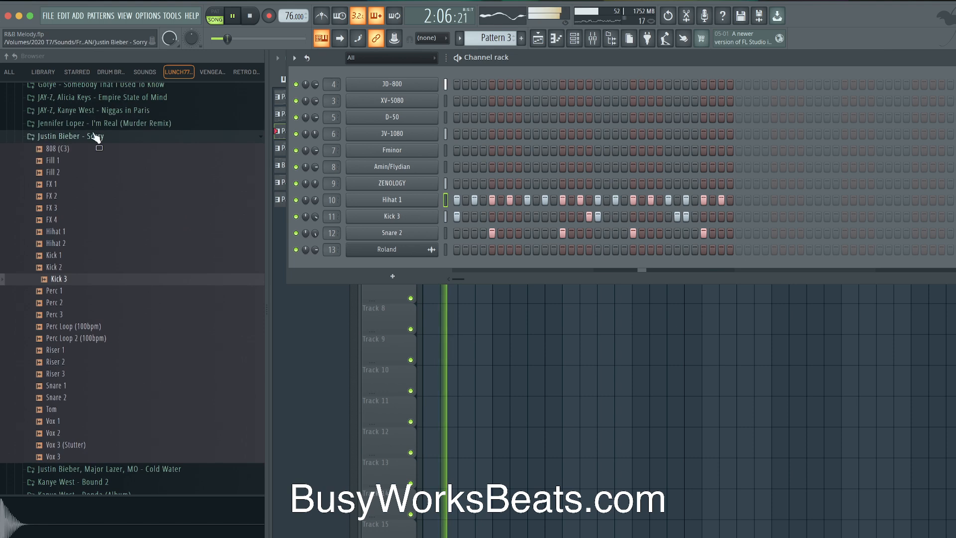
{"action": "left_click", "coordinate": [105, 123]}
{"action": "left_click", "coordinate": [78, 231]}
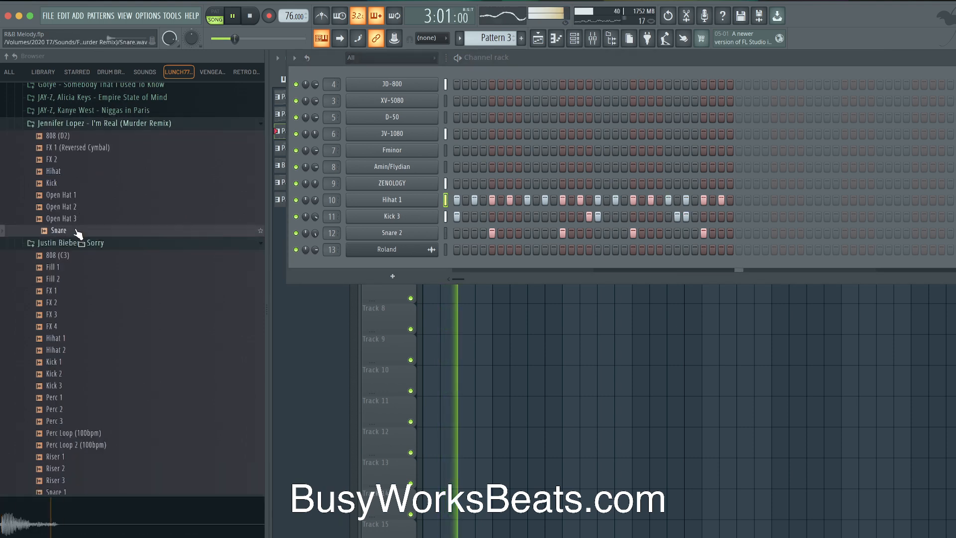
{"action": "left_click", "coordinate": [90, 110]}
{"action": "left_click", "coordinate": [83, 196]}
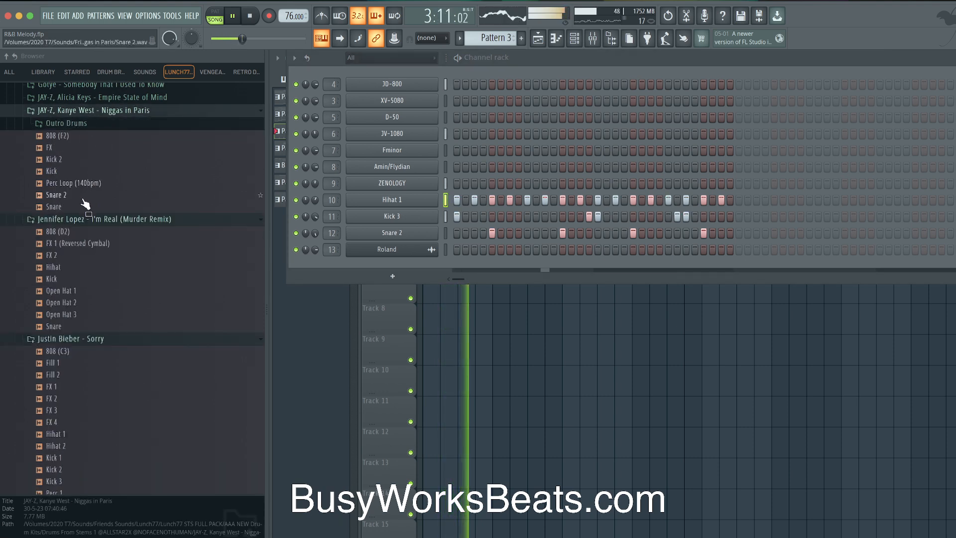
{"action": "left_click", "coordinate": [84, 206]}
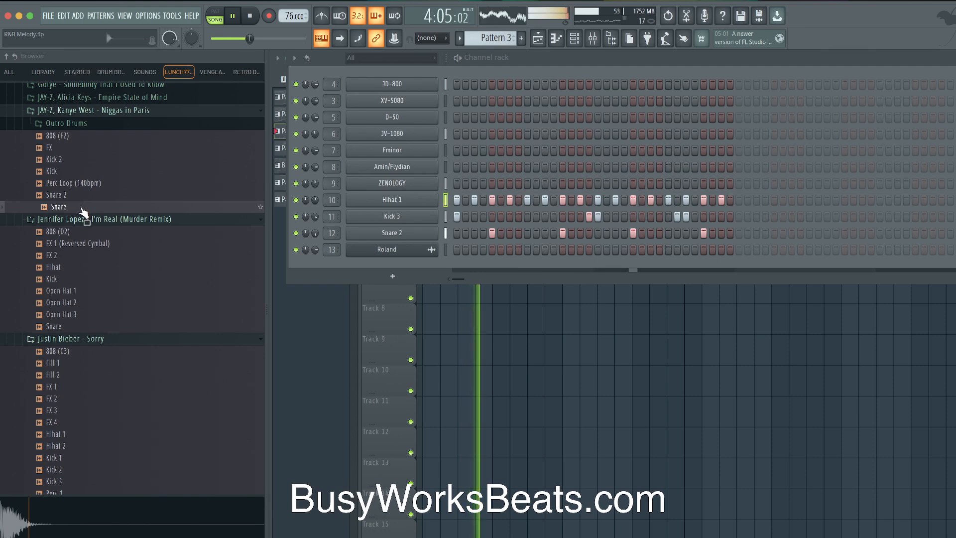
{"action": "right_click", "coordinate": [82, 209]}
{"action": "left_click", "coordinate": [115, 213]}
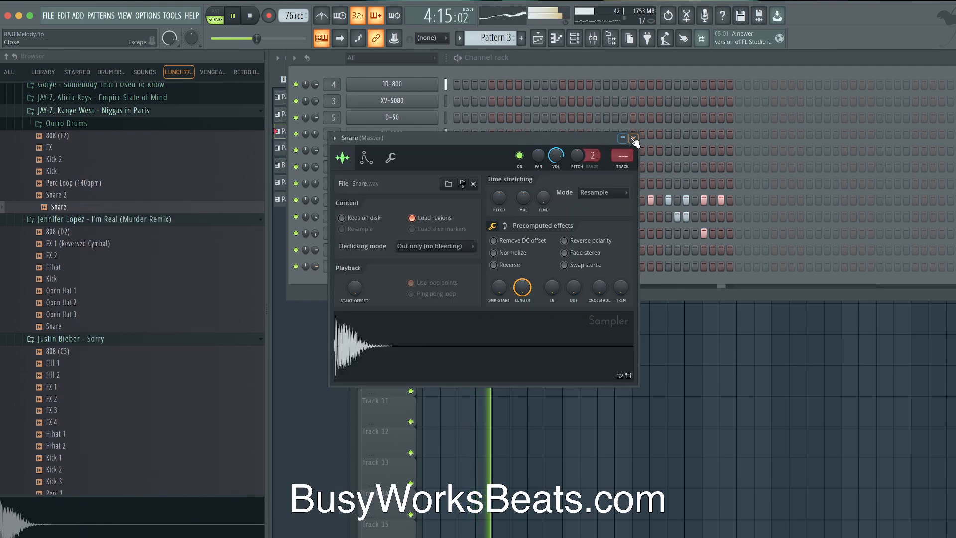
{"action": "left_click", "coordinate": [633, 141]}
Stop playback and clear the Snare 2 channel's steps from the pattern
{"action": "key", "text": "F9"}
{"action": "key", "text": "space"}
{"action": "left_click", "coordinate": [444, 232]}
{"action": "key", "text": "ctrl+x"}
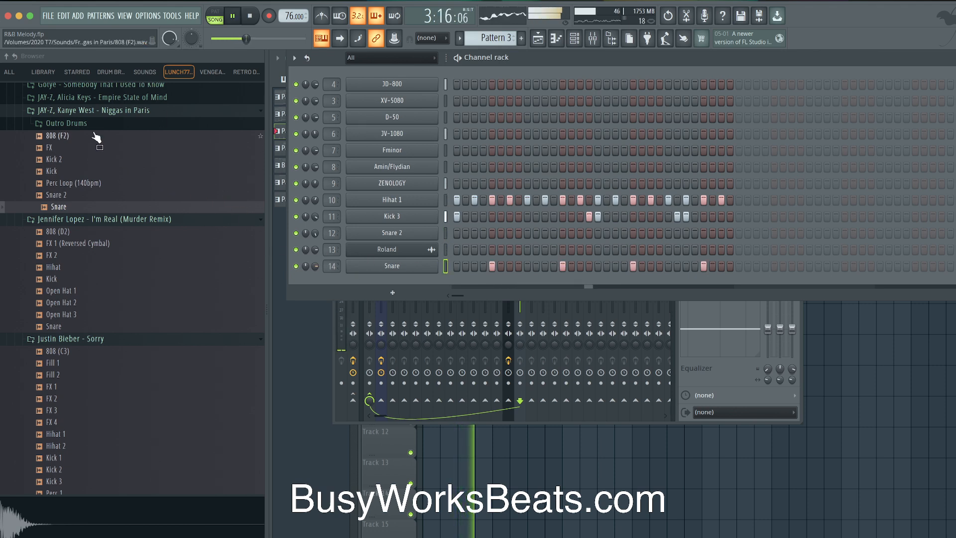
Browse the Empire State of Mind, Cold Water, Bound 2 and Donda folders, previewing the Cold Water snare
{"action": "left_click", "coordinate": [107, 112]}
{"action": "left_click", "coordinate": [115, 98]}
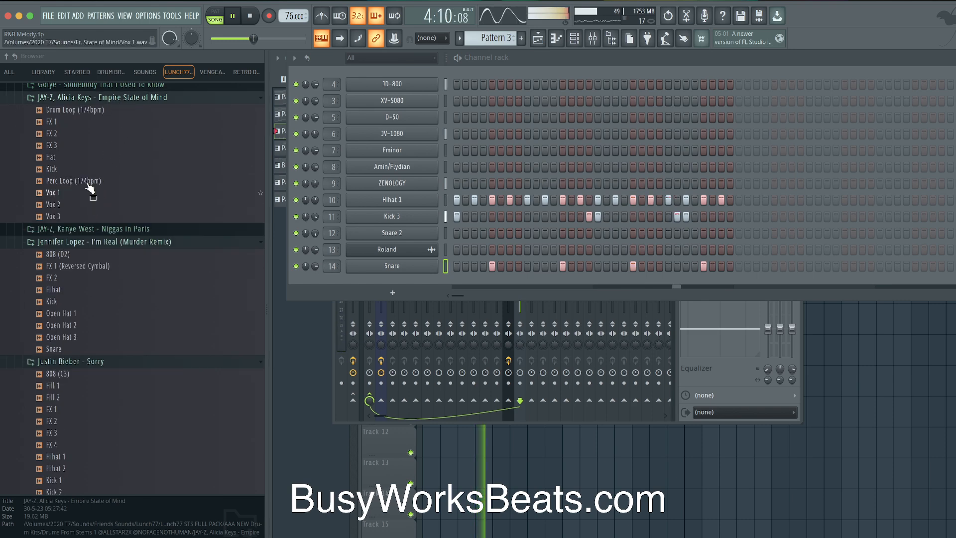
{"action": "left_click", "coordinate": [115, 98]}
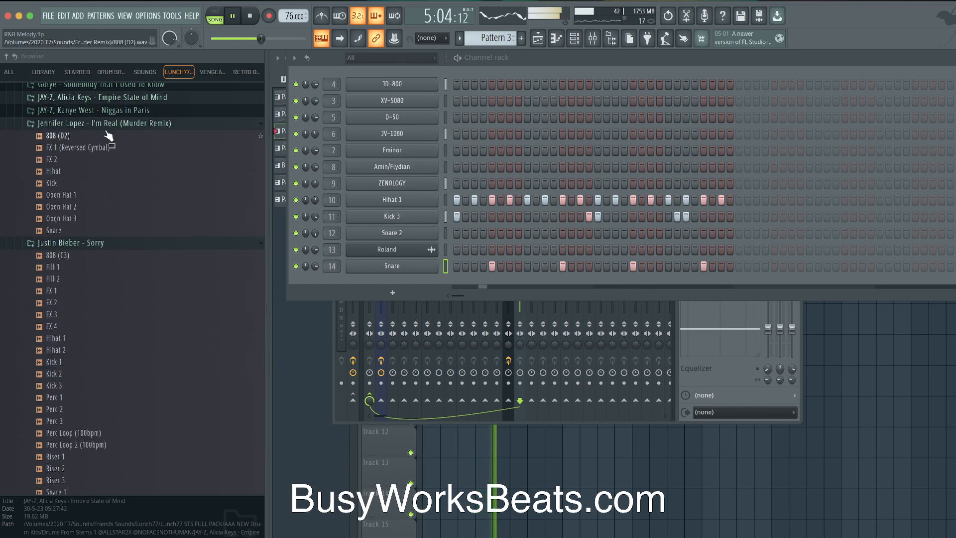
{"action": "left_click", "coordinate": [108, 125]}
{"action": "left_click", "coordinate": [102, 136]}
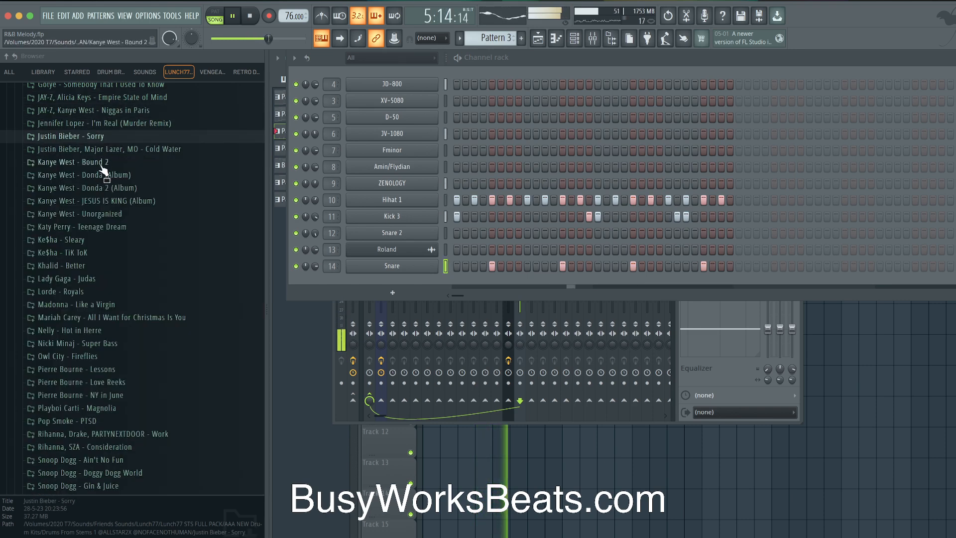
{"action": "left_click", "coordinate": [108, 149]}
{"action": "left_click", "coordinate": [91, 222]}
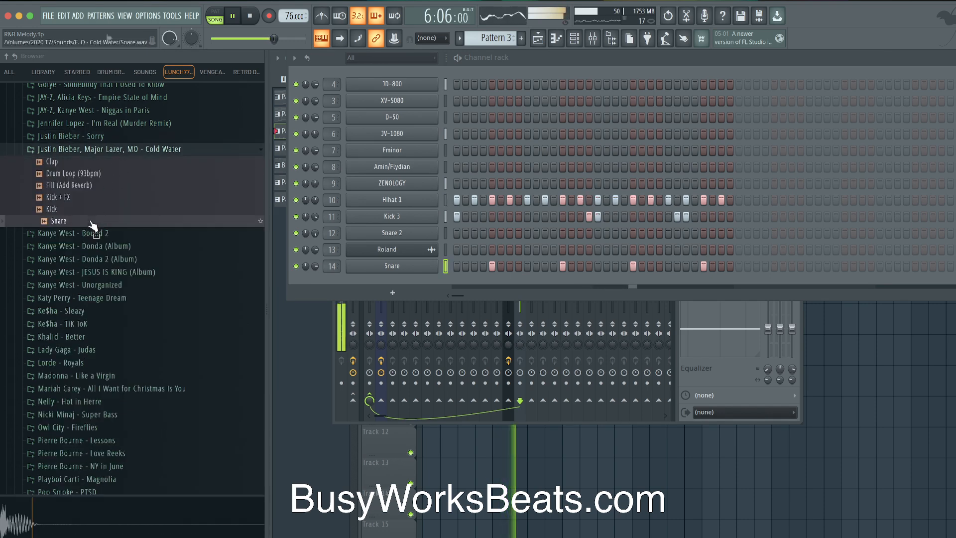
{"action": "left_click", "coordinate": [109, 149]}
{"action": "left_click", "coordinate": [102, 161]}
{"action": "left_click", "coordinate": [119, 163]}
{"action": "left_click", "coordinate": [119, 163]}
{"action": "left_click", "coordinate": [118, 162]}
{"action": "left_click", "coordinate": [120, 175]}
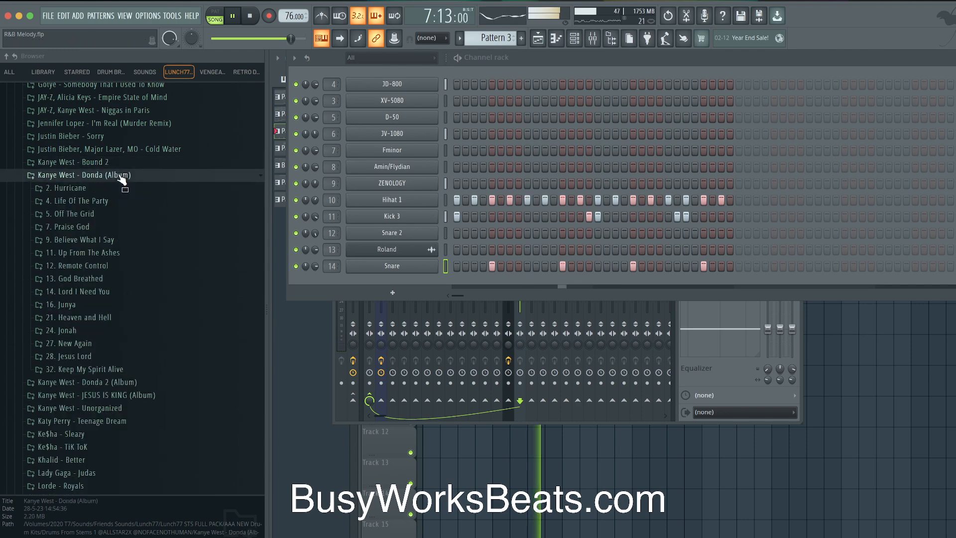
{"action": "left_click", "coordinate": [120, 176]}
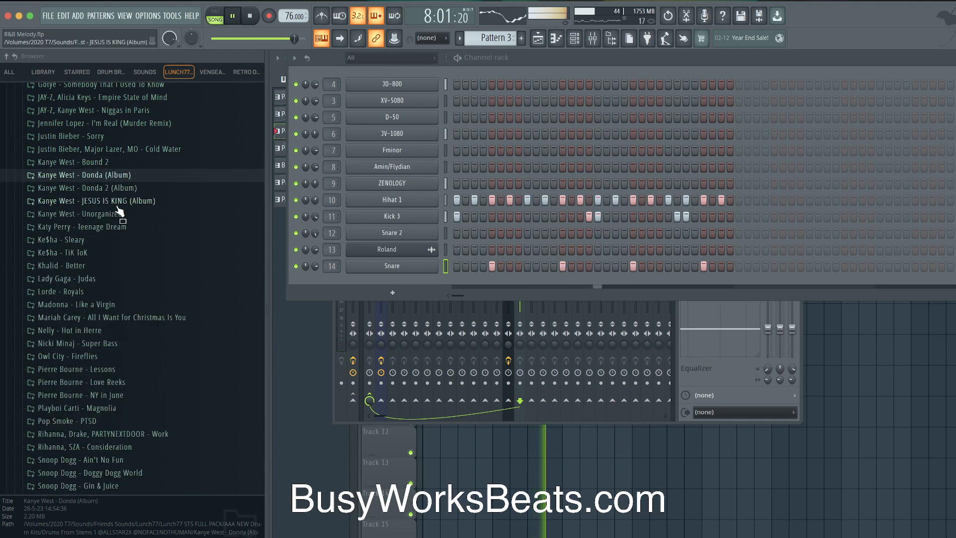
Audition snaps, claps and snares in the Khalid, Lorde, Madonna and Mariah Carey folders
{"action": "left_click", "coordinate": [100, 266]}
{"action": "left_click", "coordinate": [81, 386]}
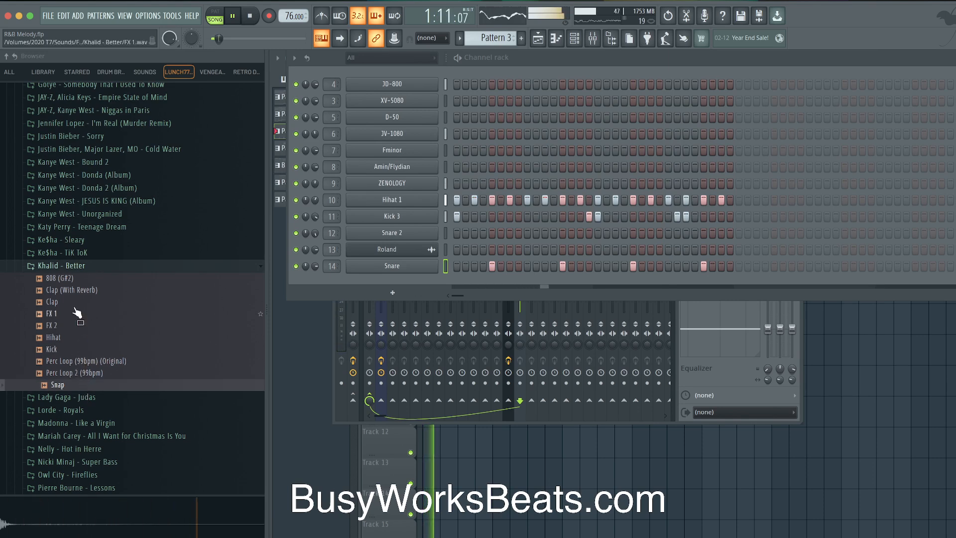
{"action": "left_click", "coordinate": [80, 290]}
{"action": "left_click", "coordinate": [81, 303]}
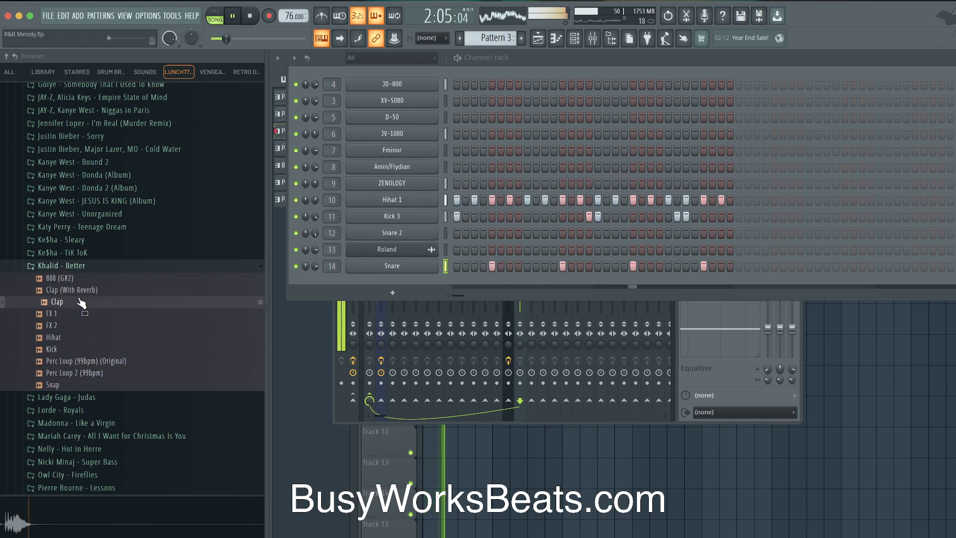
{"action": "left_click", "coordinate": [75, 265]}
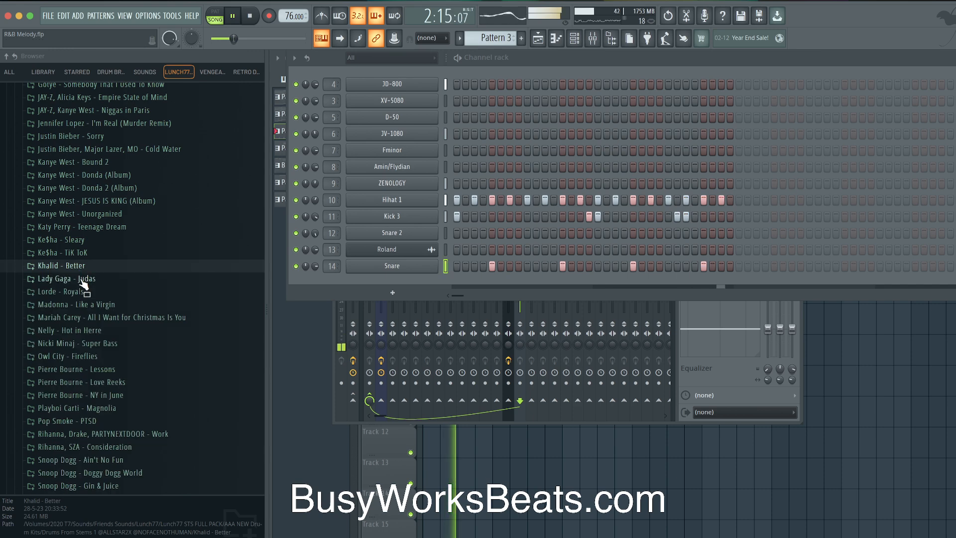
{"action": "left_click", "coordinate": [75, 291]}
{"action": "left_click", "coordinate": [80, 292]}
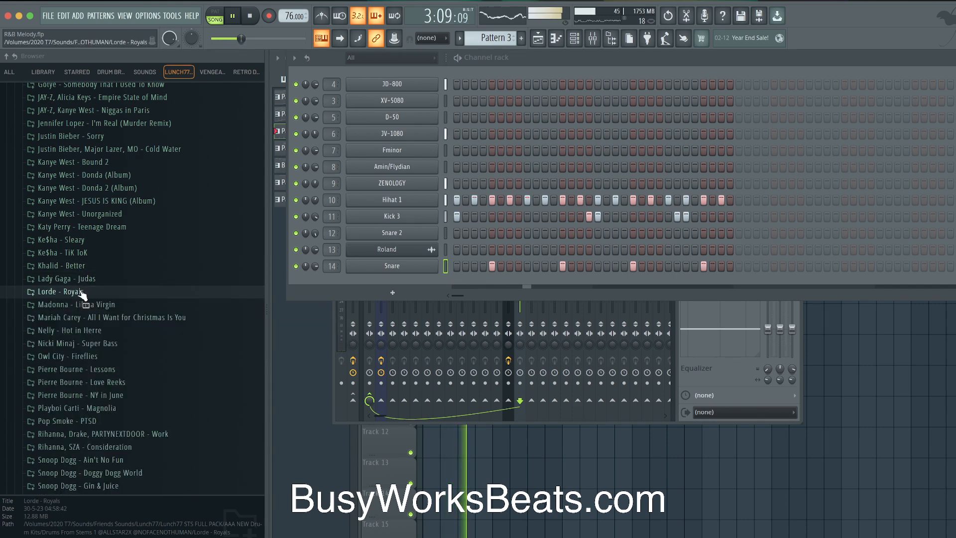
{"action": "scroll", "coordinate": [85, 249], "scroll_direction": "down", "scroll_amount": 3}
{"action": "left_click", "coordinate": [88, 211]}
{"action": "left_click", "coordinate": [79, 305]}
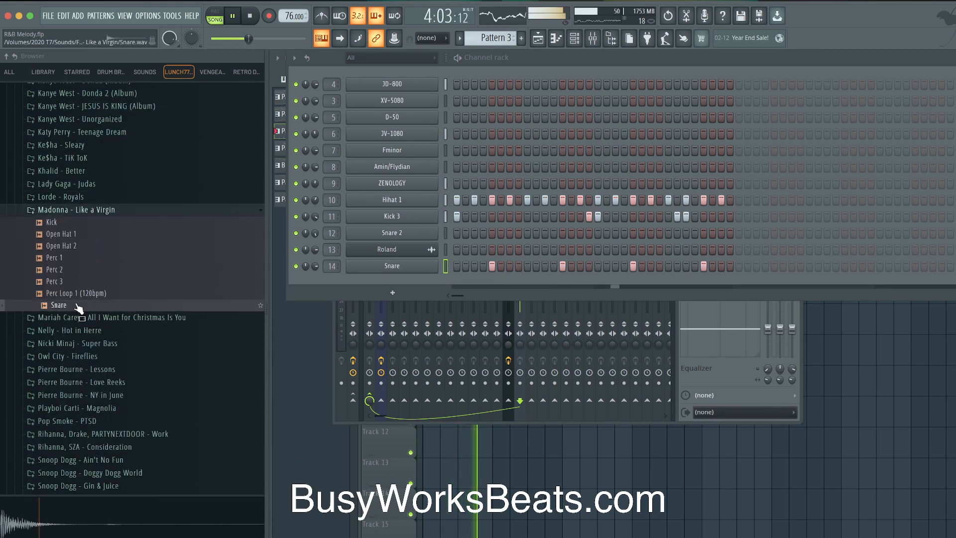
{"action": "left_click", "coordinate": [79, 211]}
{"action": "left_click", "coordinate": [79, 224]}
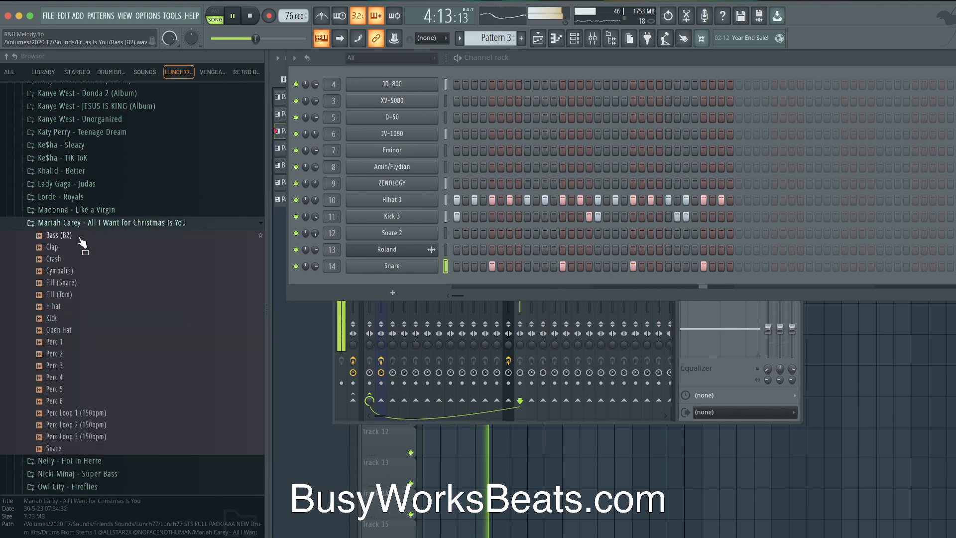
{"action": "left_click", "coordinate": [75, 449]}
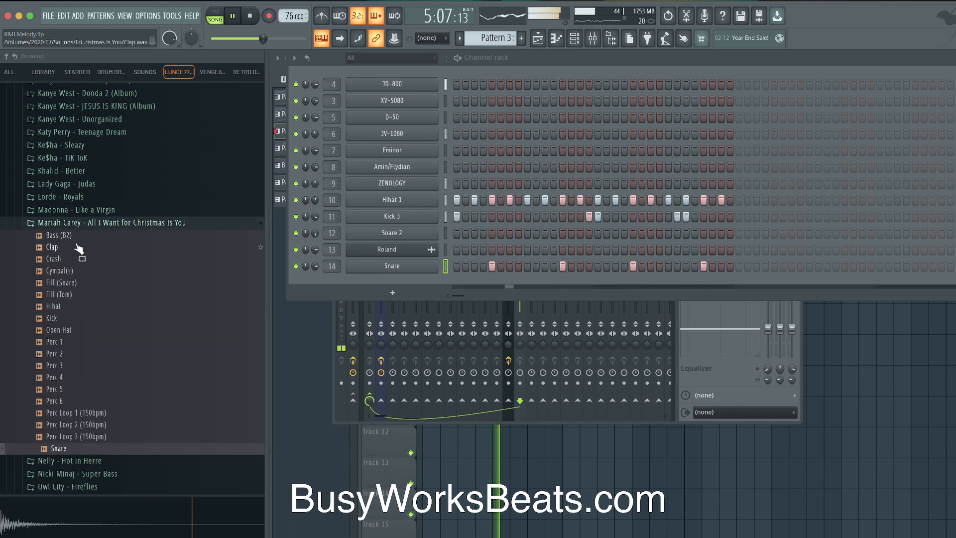
{"action": "left_click", "coordinate": [91, 225]}
{"action": "scroll", "coordinate": [94, 219], "scroll_direction": "down", "scroll_amount": 5}
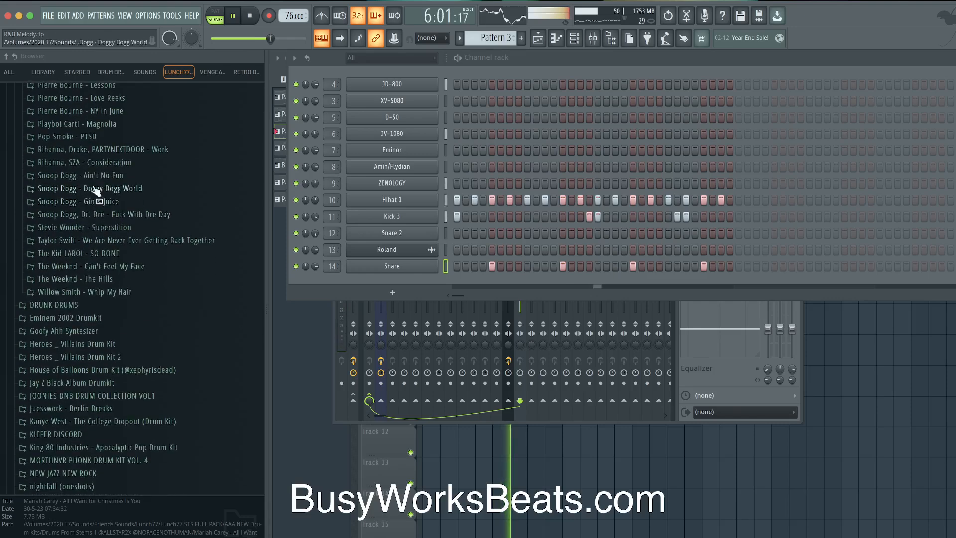
Load Snap 1 from The Weeknd - Can't Feel My Face into a new channel on insert 15
{"action": "left_click", "coordinate": [107, 267]}
{"action": "left_click", "coordinate": [82, 406]}
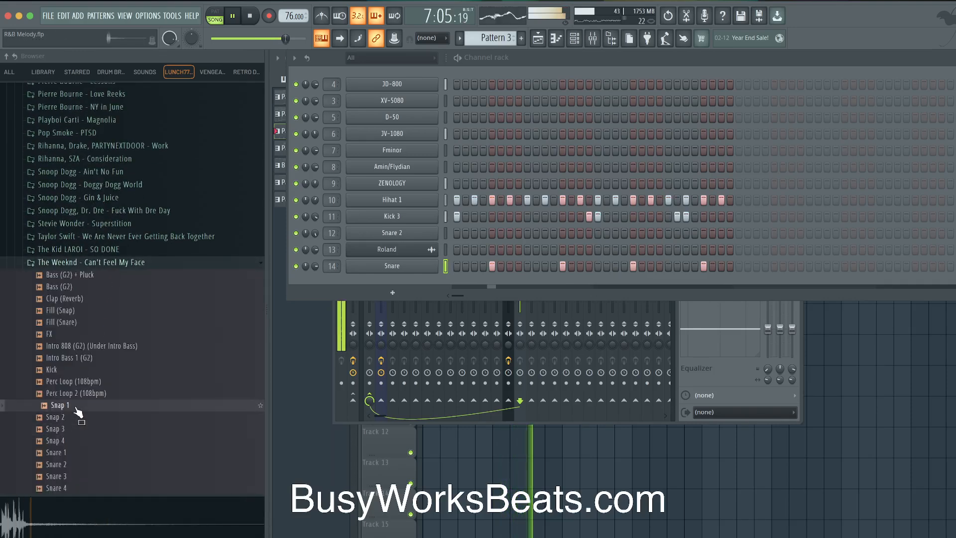
{"action": "right_click", "coordinate": [80, 405]}
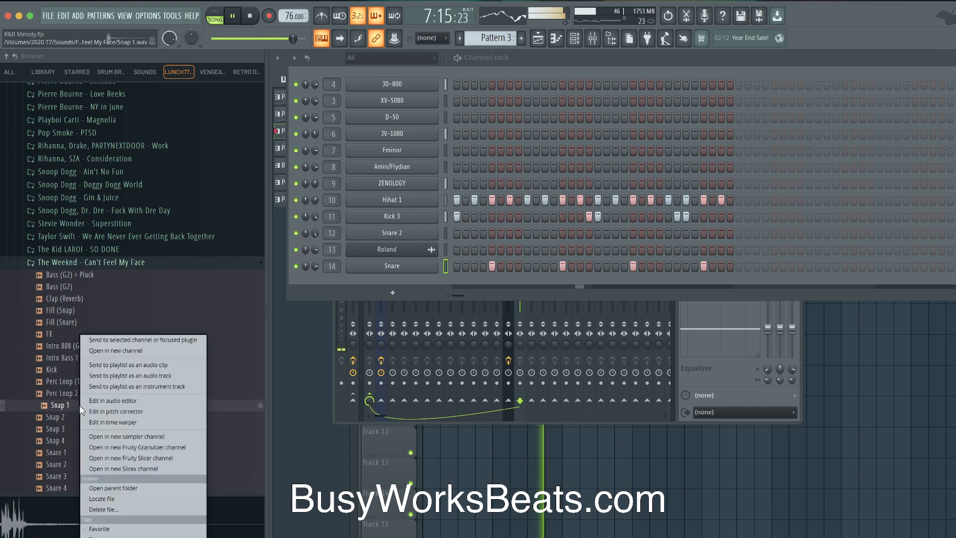
{"action": "left_click", "coordinate": [127, 354]}
{"action": "key", "text": "space"}
{"action": "key", "text": "ctrl+l"}
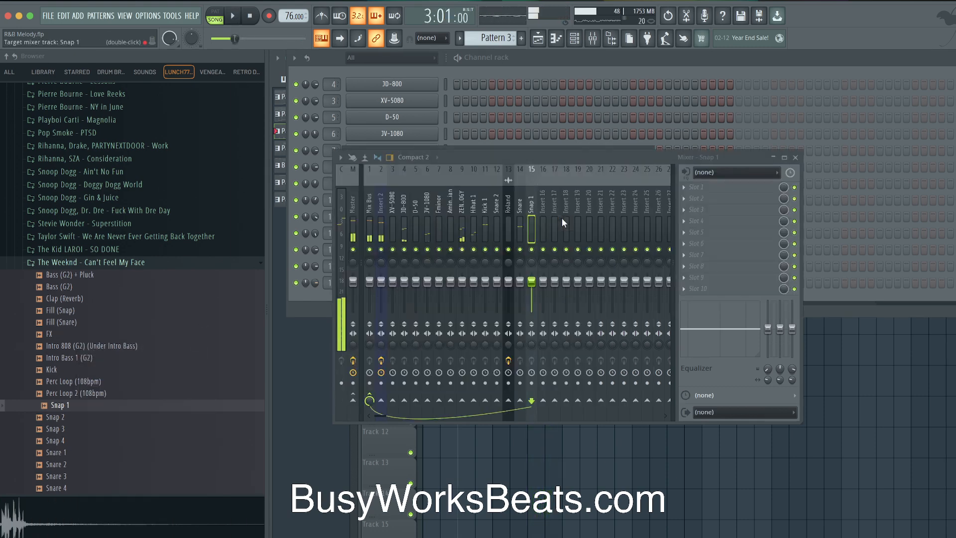
Consolidate Track 2 to audio from its start and audition it with mute and solo
{"action": "right_click", "coordinate": [898, 367]}
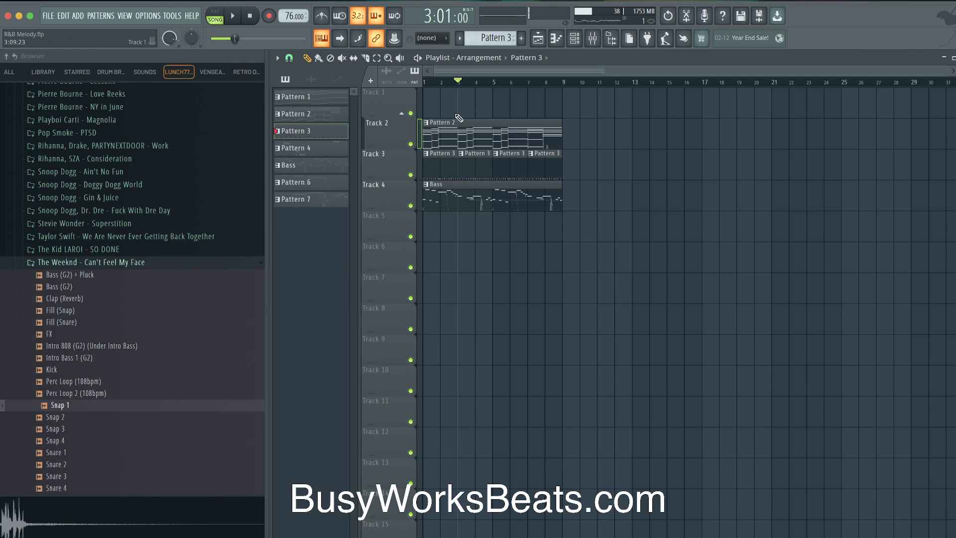
{"action": "right_click", "coordinate": [398, 131]}
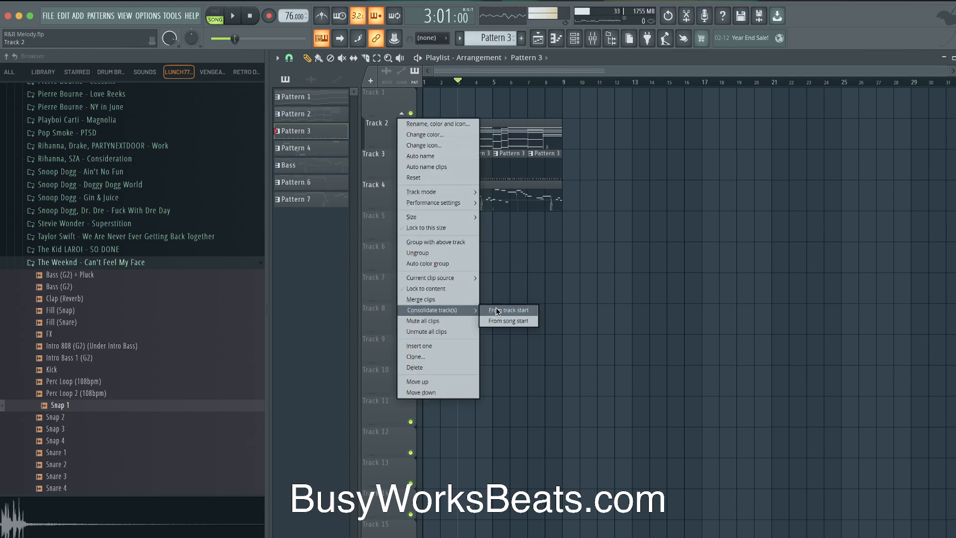
{"action": "left_click", "coordinate": [485, 311]}
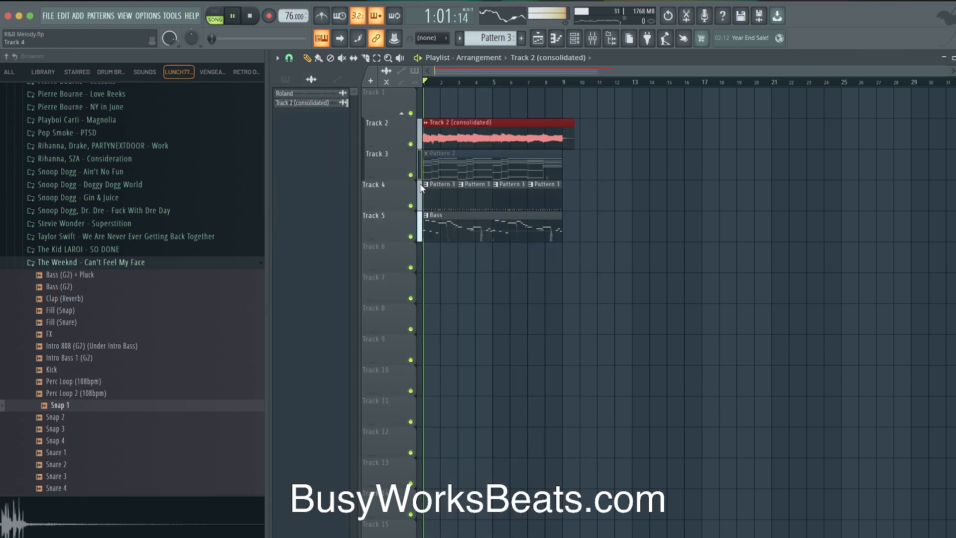
{"action": "key", "text": "space"}
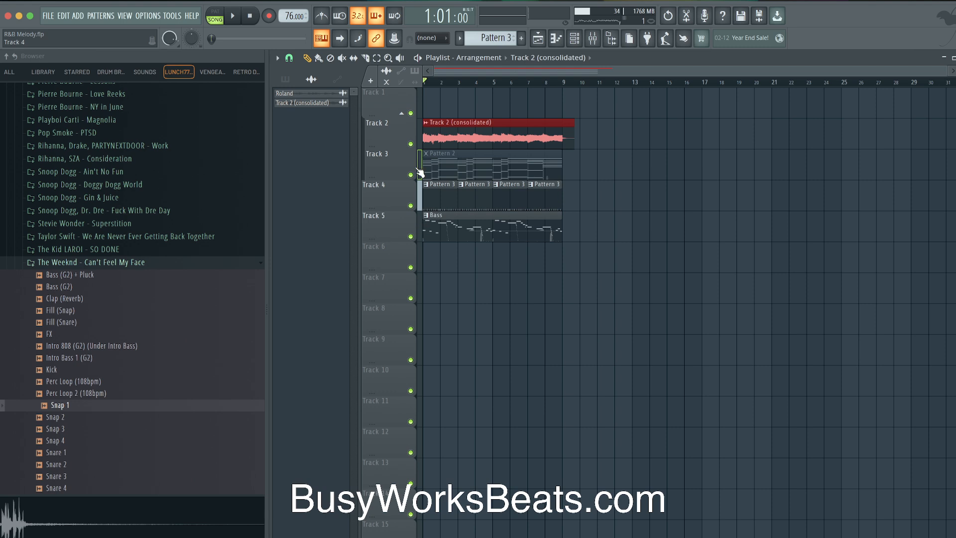
{"action": "left_click", "coordinate": [411, 143]}
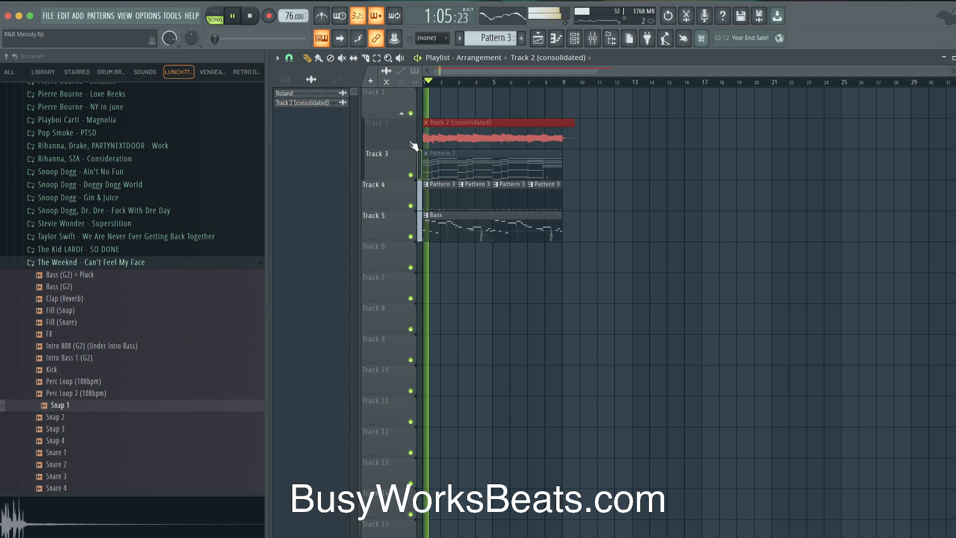
{"action": "left_click", "coordinate": [410, 144]}
{"action": "left_click", "coordinate": [410, 144], "text": "ctrl"}
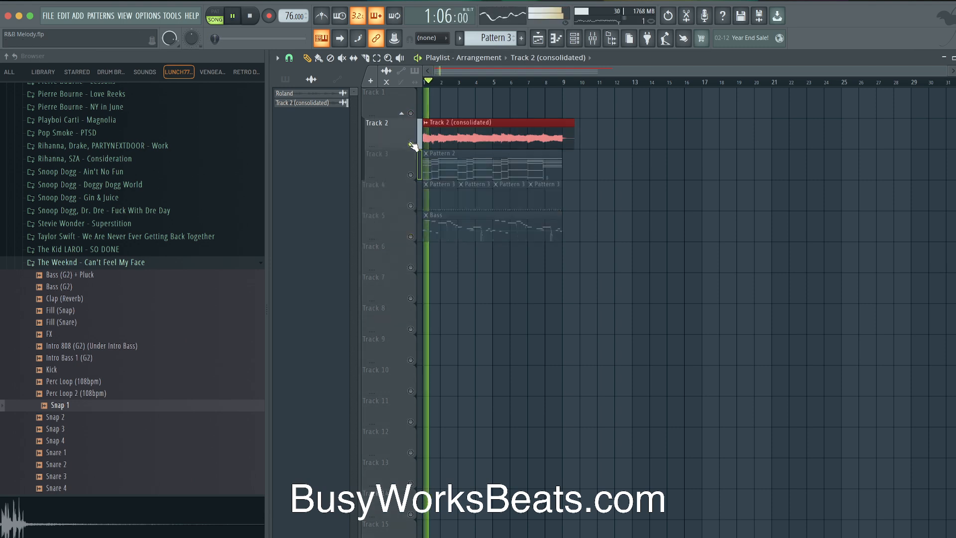
{"action": "key", "text": "space"}
{"action": "left_click", "coordinate": [411, 144], "text": "ctrl"}
Delete the consolidated audio clip and solo Track 3's chord pattern
{"action": "right_click", "coordinate": [471, 128]}
{"action": "left_click", "coordinate": [578, 40]}
{"action": "key", "text": "F6"}
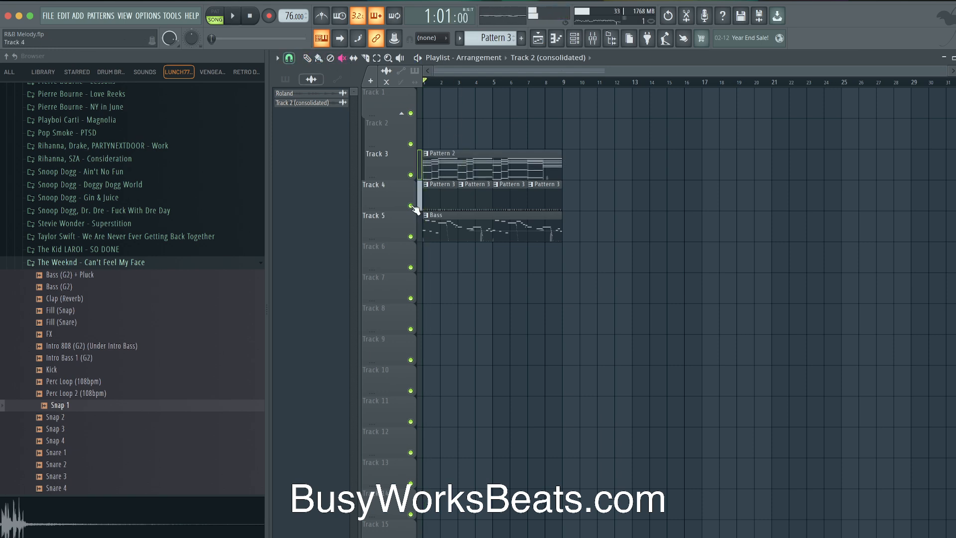
{"action": "left_click", "coordinate": [417, 175], "text": "ctrl"}
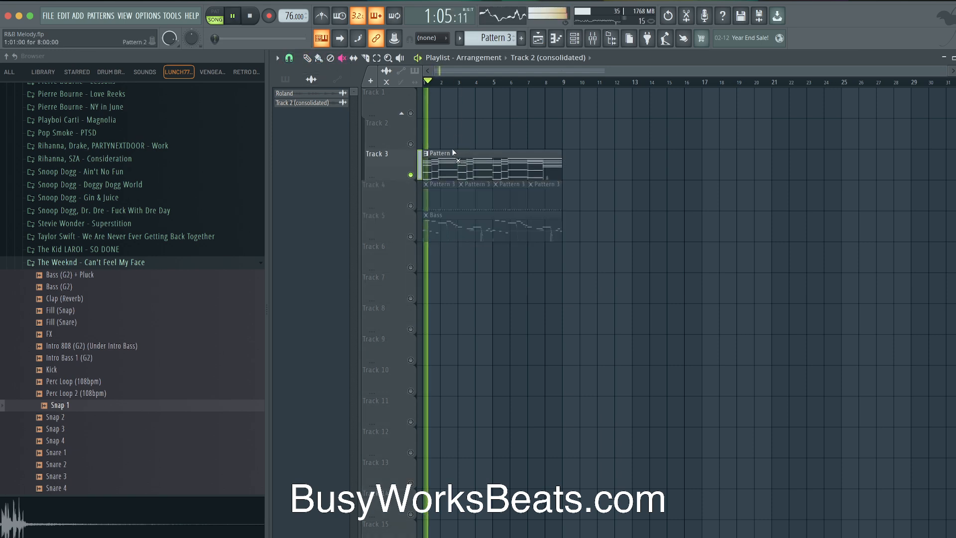
{"action": "left_click", "coordinate": [592, 39]}
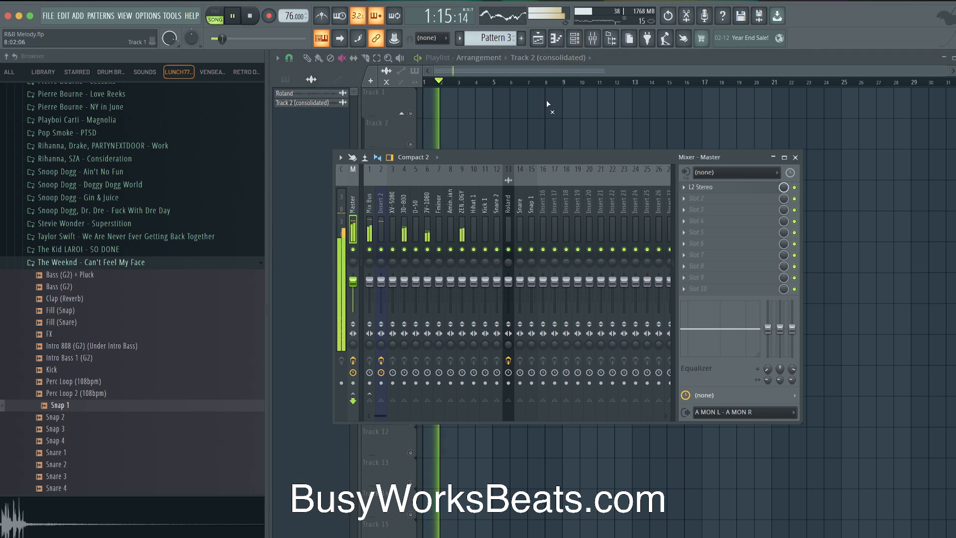
Open Pattern 2's JD-800 notes in the piano roll, then return to the playlist
{"action": "left_click", "coordinate": [547, 101]}
{"action": "key", "text": "space"}
{"action": "left_click", "coordinate": [576, 38]}
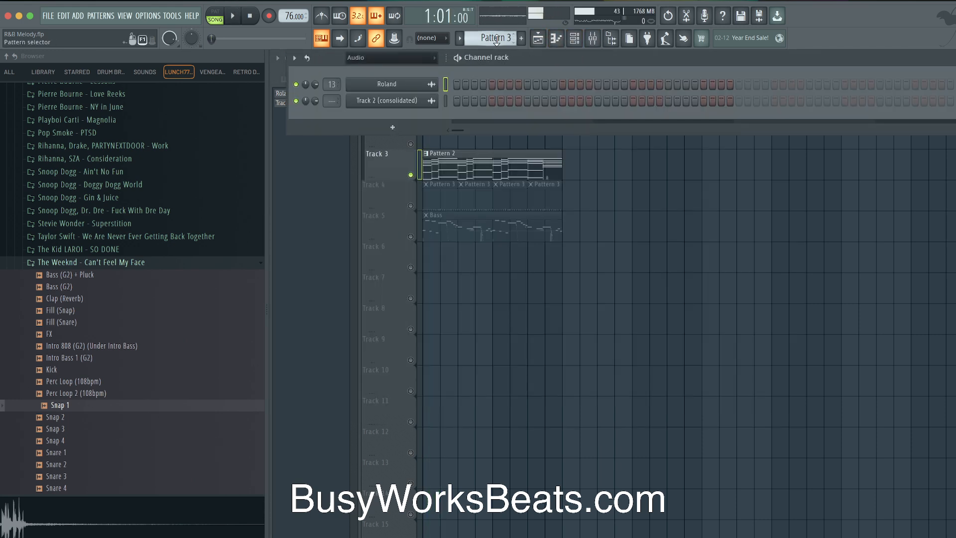
{"action": "left_click", "coordinate": [597, 145]}
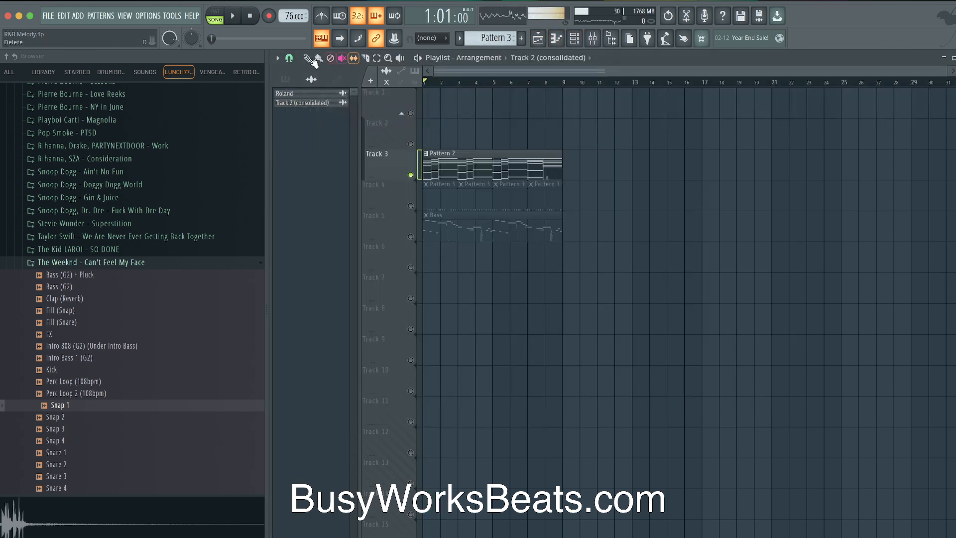
{"action": "double_click", "coordinate": [448, 157]}
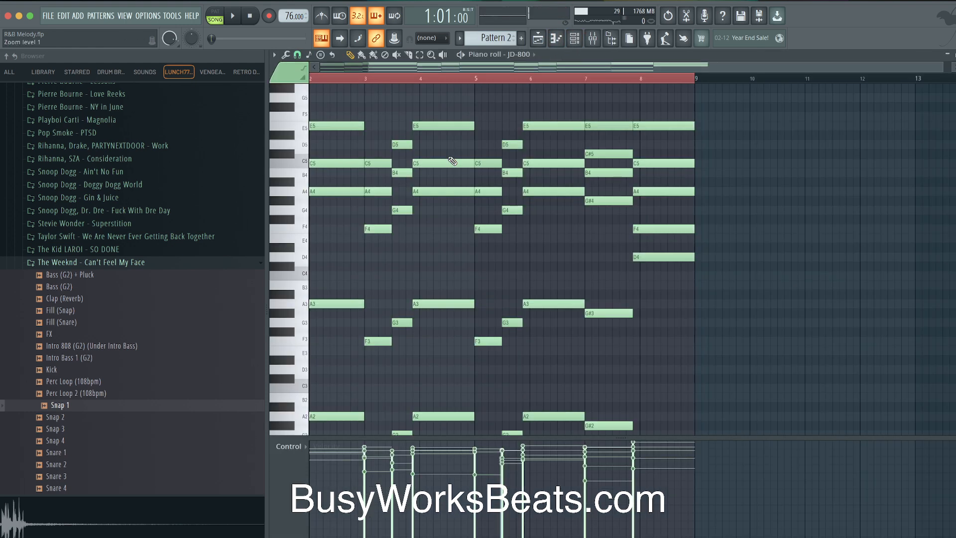
{"action": "left_click", "coordinate": [575, 39]}
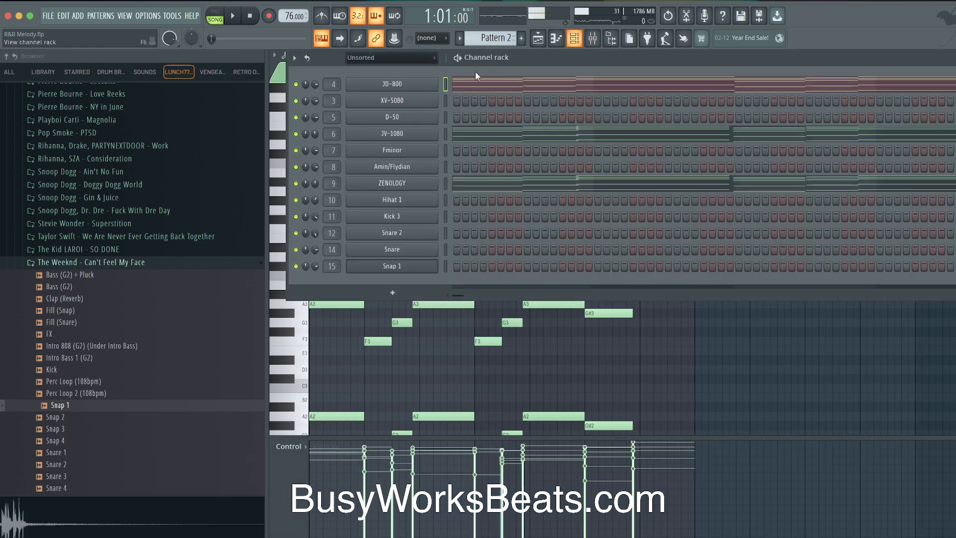
{"action": "left_click", "coordinate": [537, 38]}
Unmute the Bass clip on Track 5 and play the song
{"action": "left_click", "coordinate": [411, 236]}
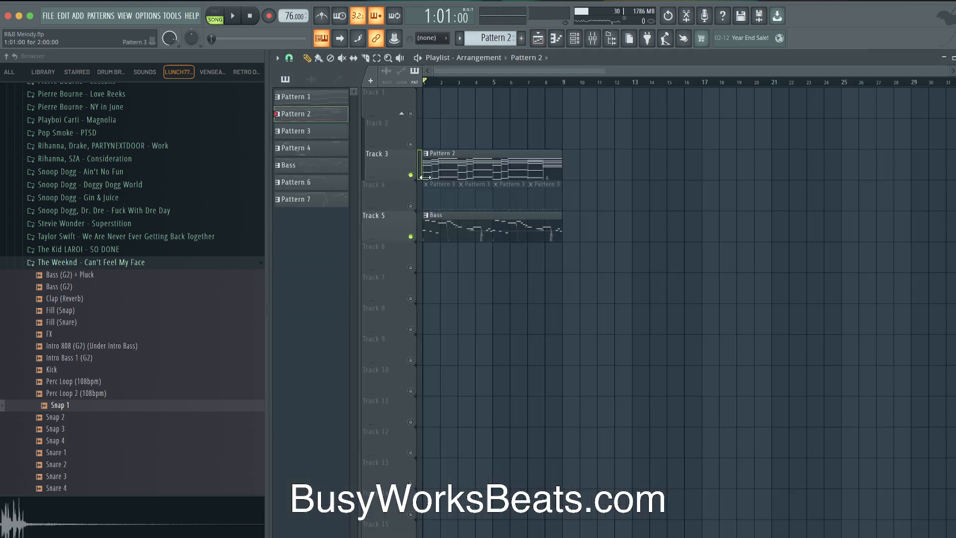
{"action": "left_click", "coordinate": [574, 39]}
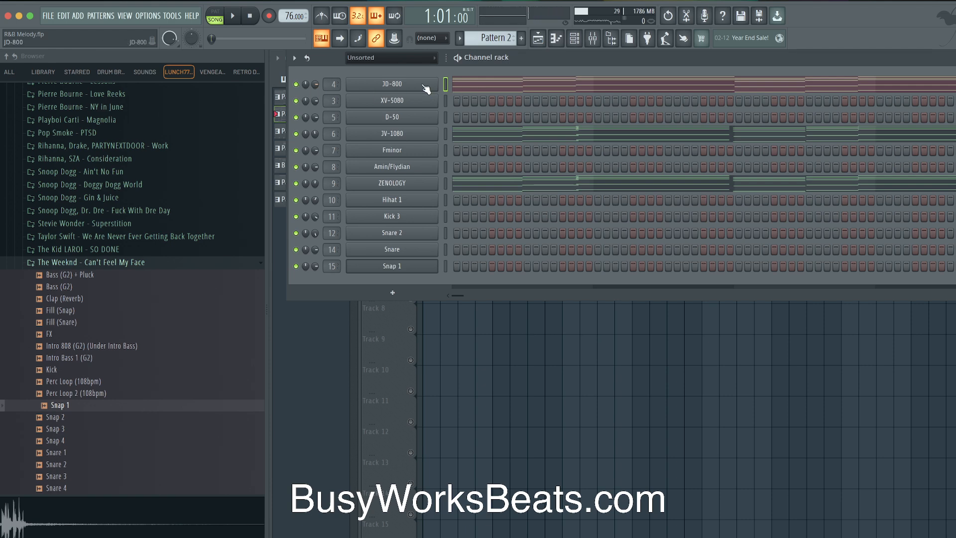
{"action": "right_click", "coordinate": [487, 368]}
{"action": "key", "text": "space"}
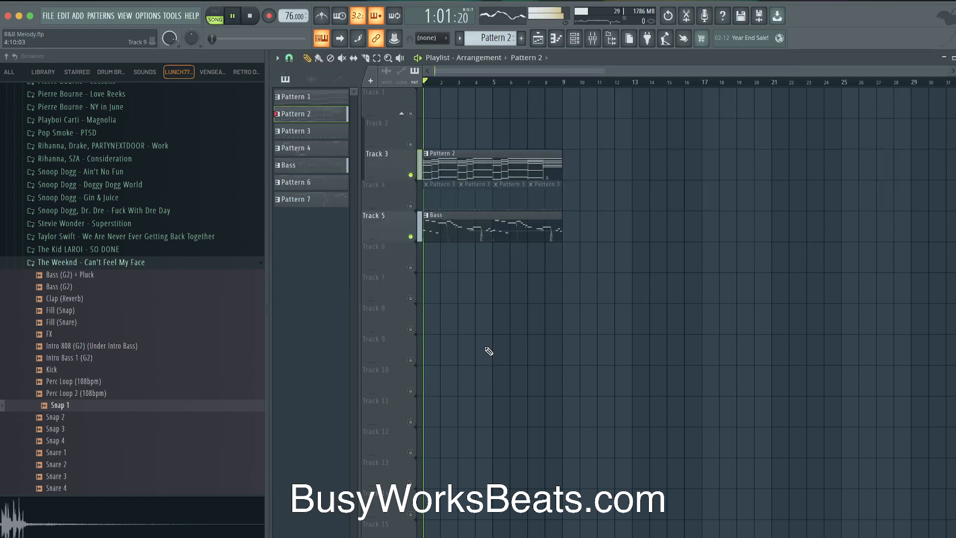
{"action": "key", "text": "space"}
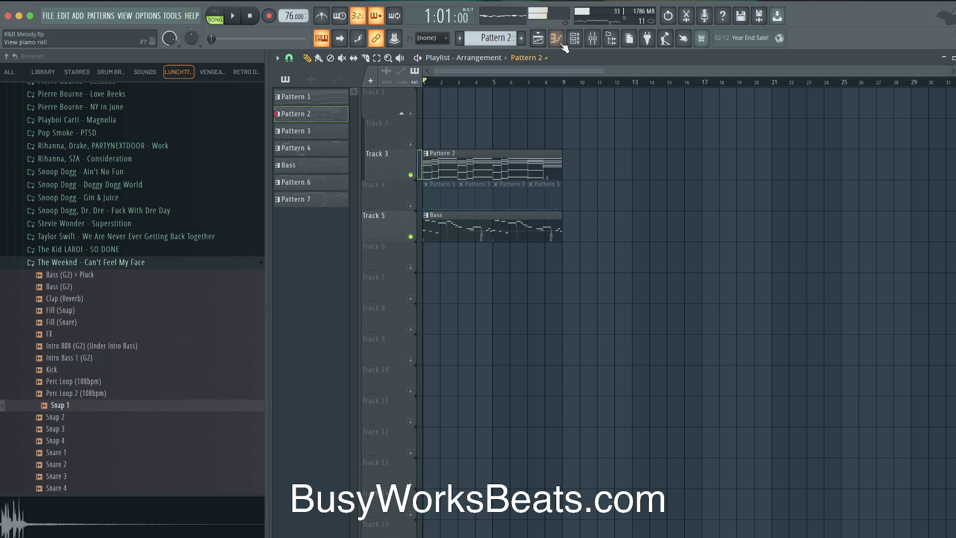
Check the JV-1080 and JD-800 channels, then unmute Track 4's Pattern 3 clips during playback
{"action": "left_click", "coordinate": [581, 40]}
{"action": "key", "text": "super+v"}
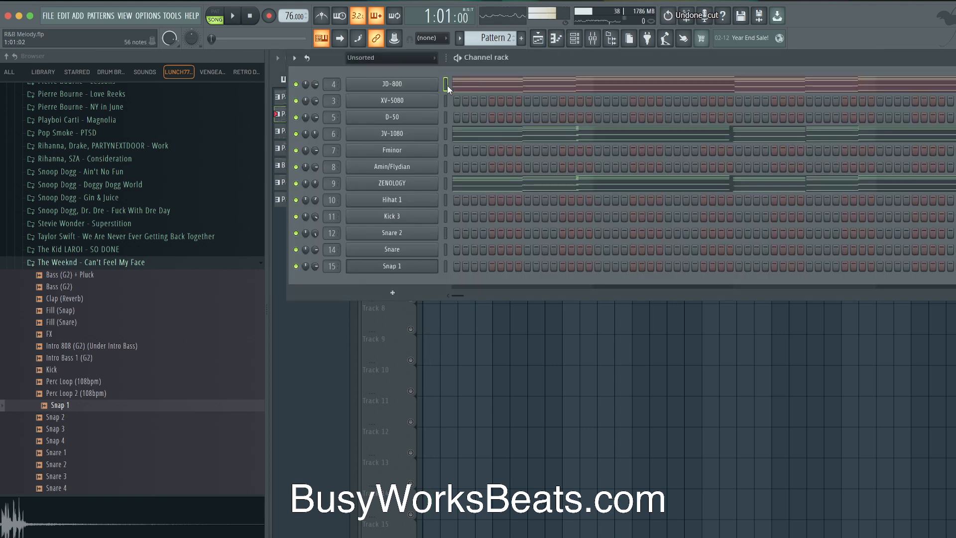
{"action": "left_click", "coordinate": [444, 136]}
{"action": "left_click", "coordinate": [444, 184]}
{"action": "left_click", "coordinate": [443, 83]}
{"action": "key", "text": "space"}
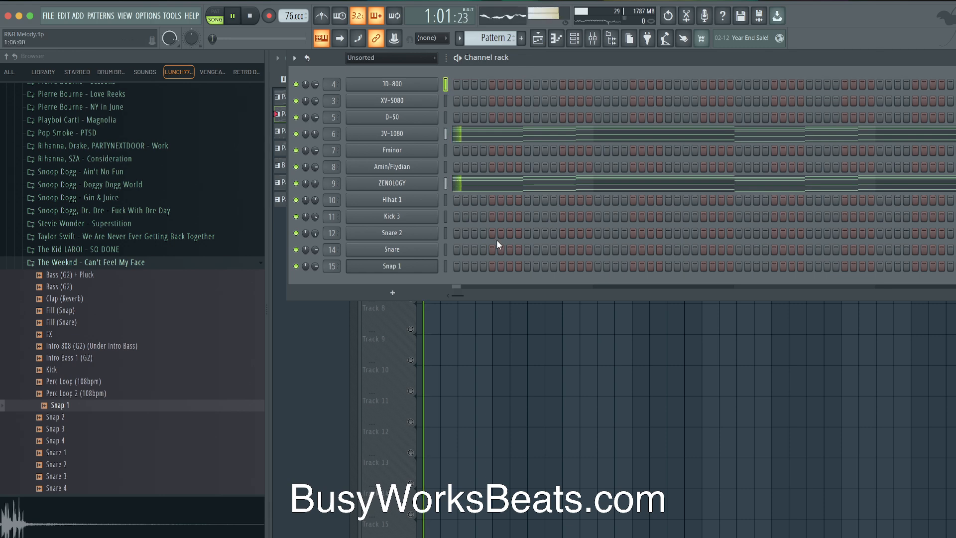
{"action": "key", "text": "F6"}
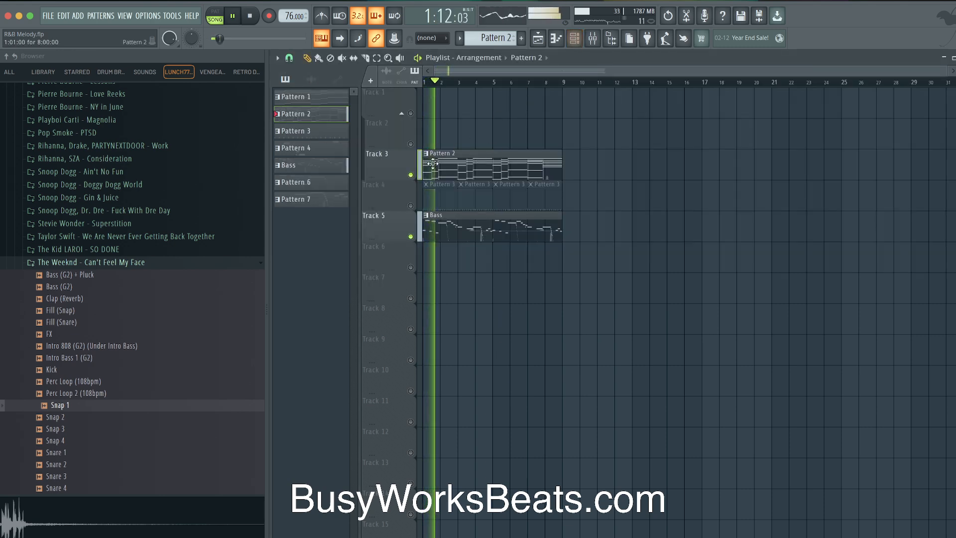
{"action": "left_click", "coordinate": [411, 205]}
{"action": "key", "text": "space"}
{"action": "key", "text": "space"}
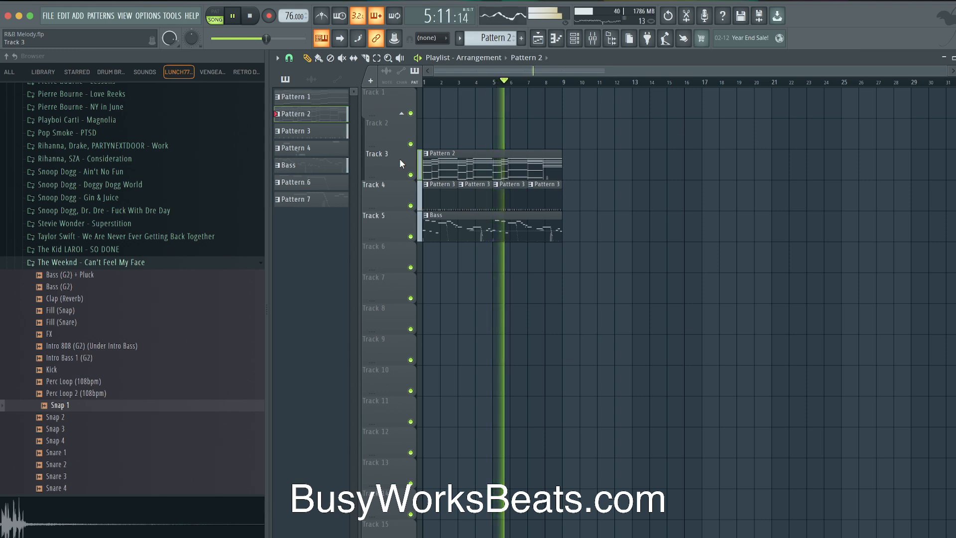
{"action": "key", "text": "space"}
Open the Bass clip's notes, play from bar 5 and undo a note change
{"action": "double_click", "coordinate": [501, 221]}
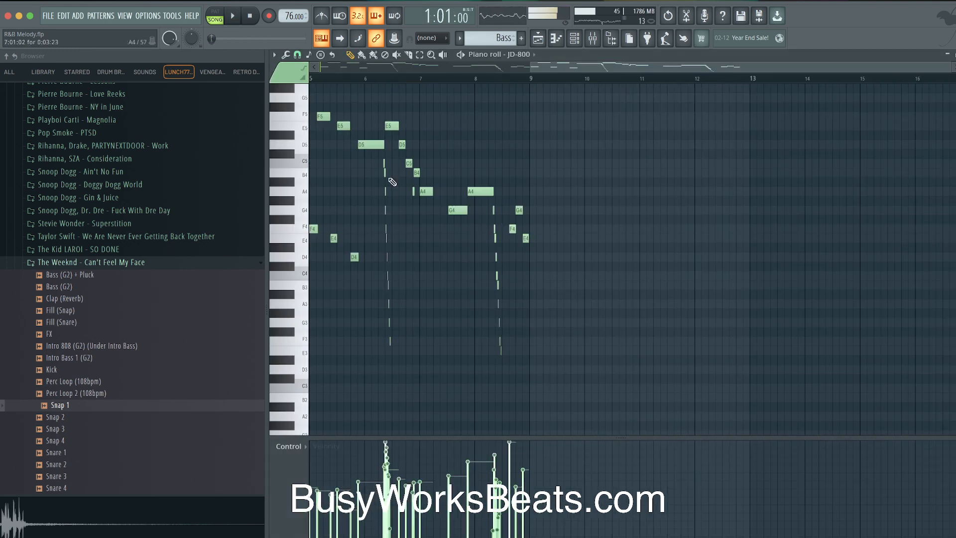
{"action": "left_click", "coordinate": [407, 80]}
{"action": "key", "text": "space"}
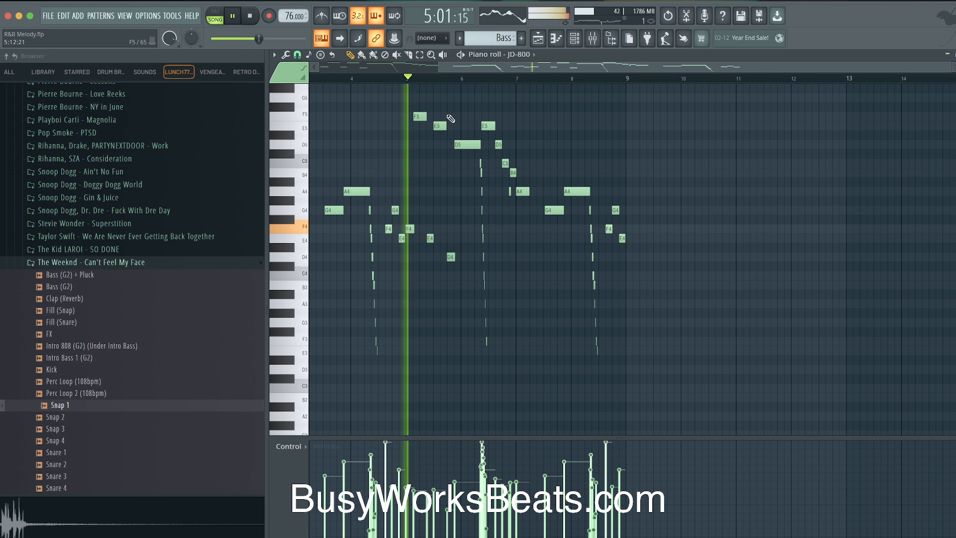
{"action": "scroll", "coordinate": [452, 116], "scroll_direction": "up", "scroll_amount": 3}
{"action": "key", "text": "space"}
{"action": "key", "text": "space"}
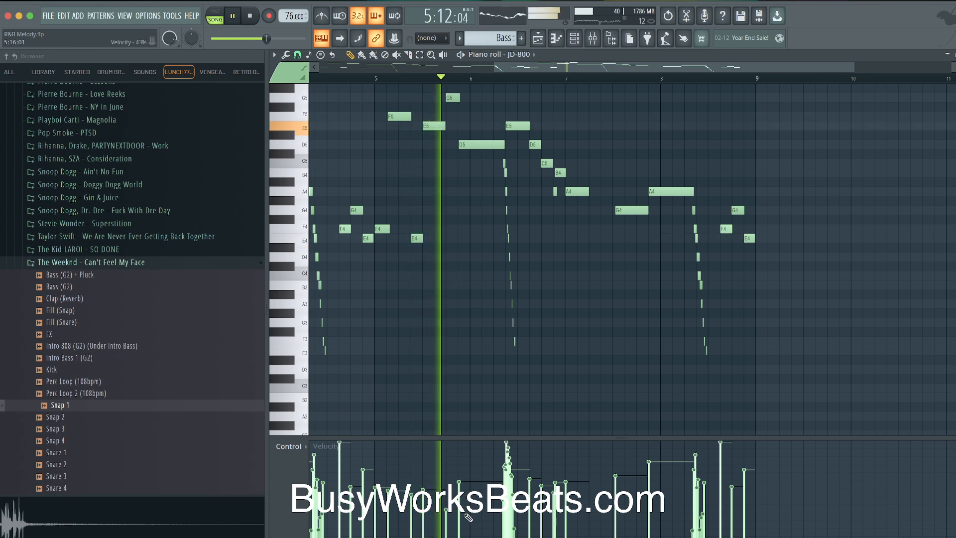
{"action": "key", "text": "super+z"}
{"action": "key", "text": "space"}
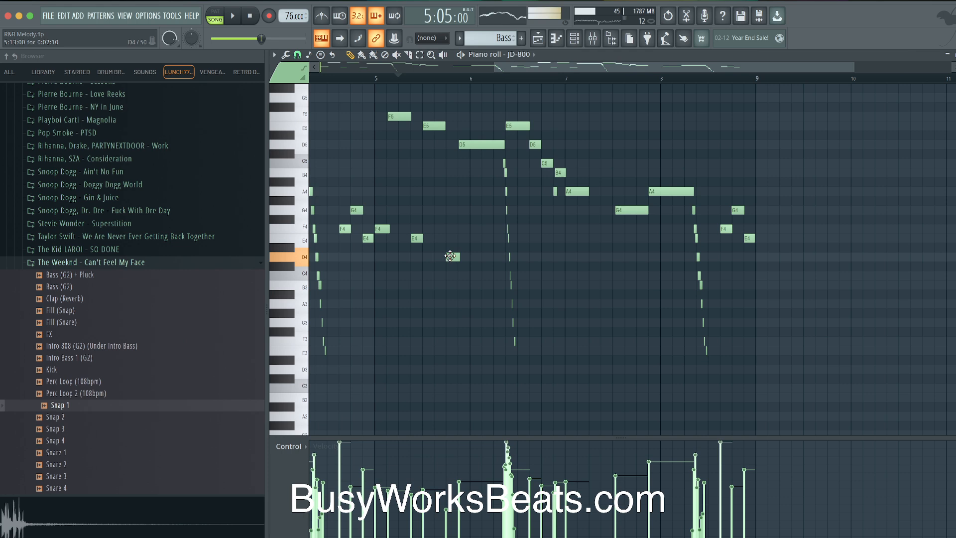
{"action": "key", "text": "space"}
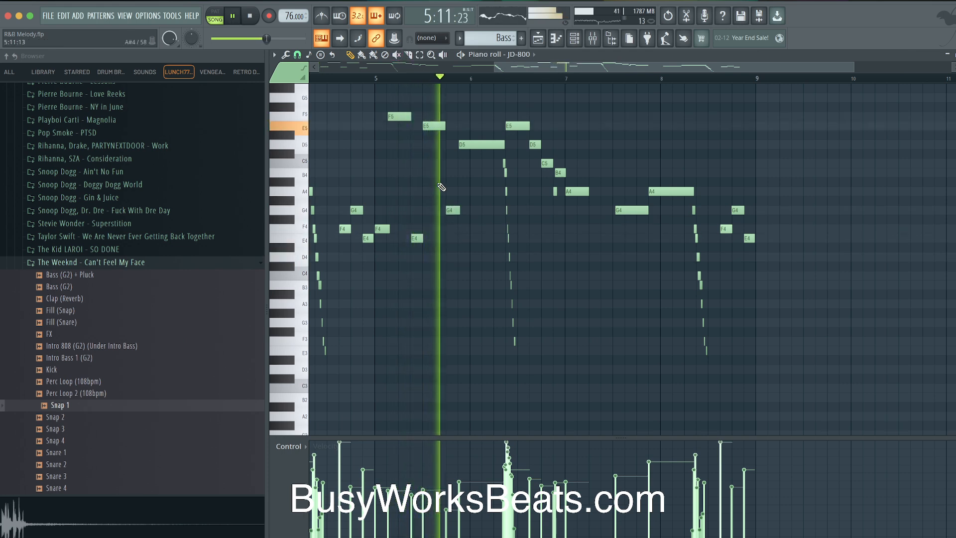
{"action": "key", "text": "space"}
Move the D5 note down to A4, auditioning the change
{"action": "left_click_drag", "start_coordinate": [473, 144], "coordinate": [473, 200]}
{"action": "key", "text": "space"}
{"action": "scroll", "coordinate": [513, 196], "scroll_direction": "up", "scroll_amount": 3}
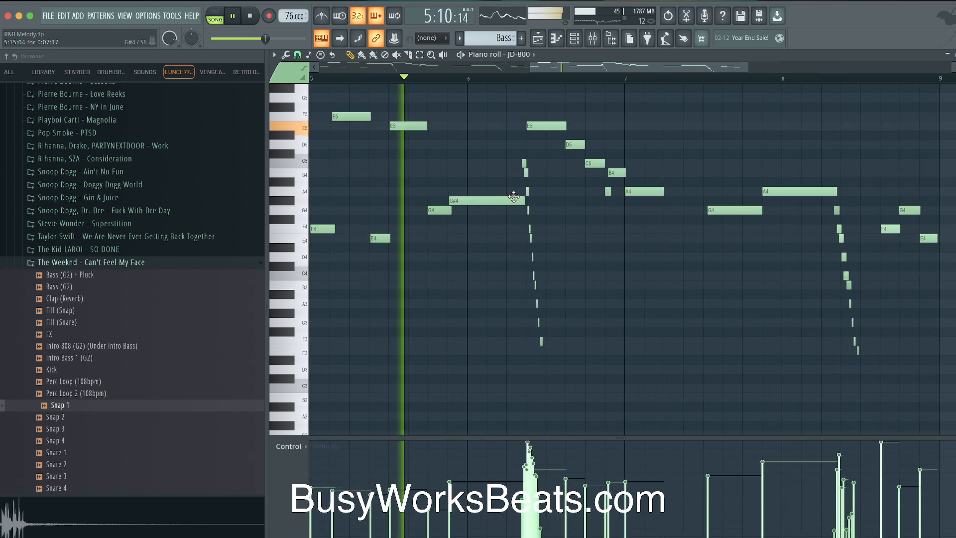
{"action": "key", "text": "space"}
{"action": "left_click_drag", "start_coordinate": [456, 198], "coordinate": [456, 188]}
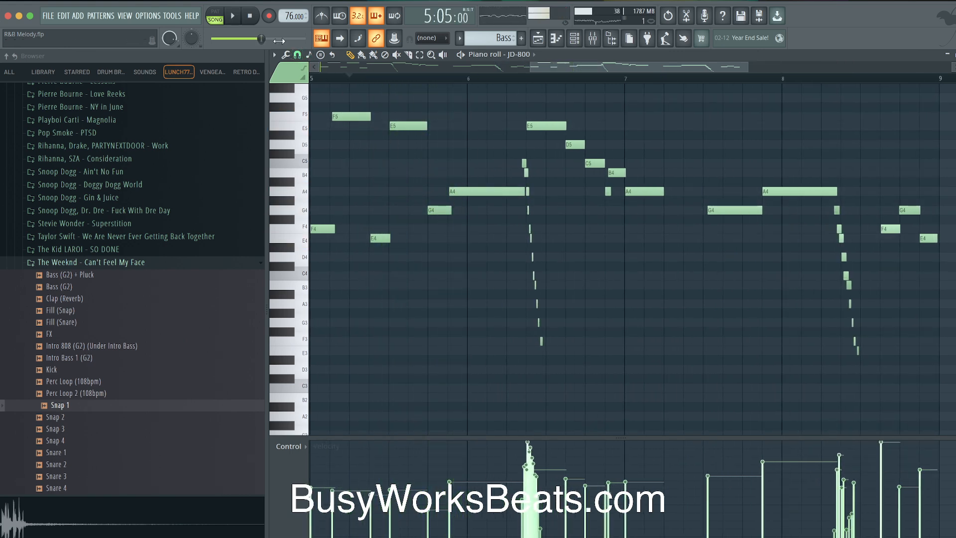
Set note snap to 1/3 beat, make the notes legato and play the revised melody
{"action": "left_click", "coordinate": [297, 55]}
{"action": "left_click", "coordinate": [310, 191]}
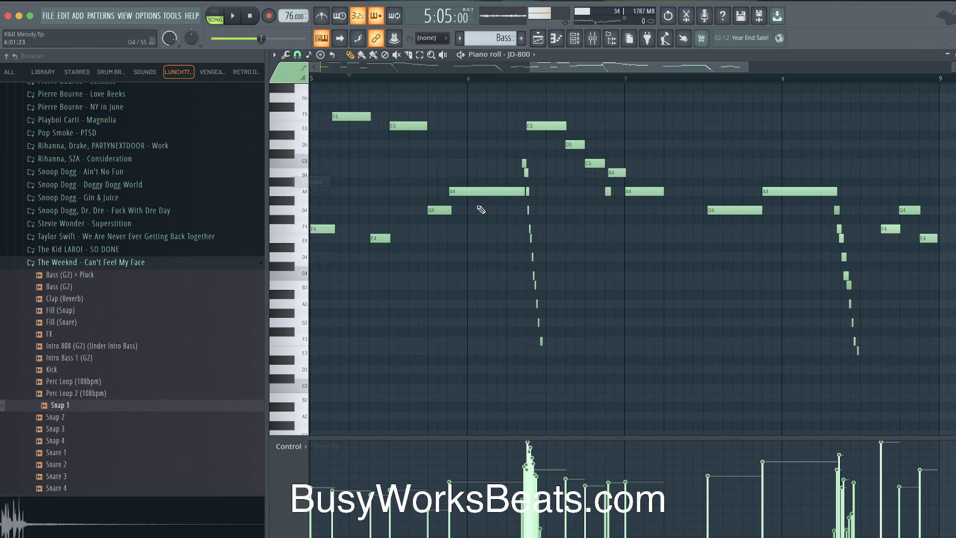
{"action": "scroll", "coordinate": [459, 209], "scroll_direction": "up", "scroll_amount": 1}
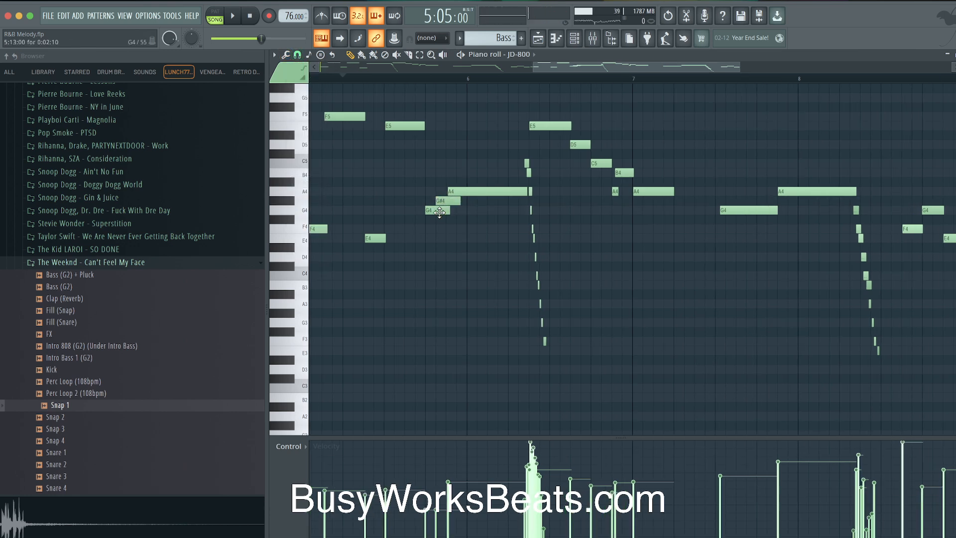
{"action": "key", "text": "super+l"}
{"action": "left_click", "coordinate": [462, 276], "text": "super"}
{"action": "key", "text": "space"}
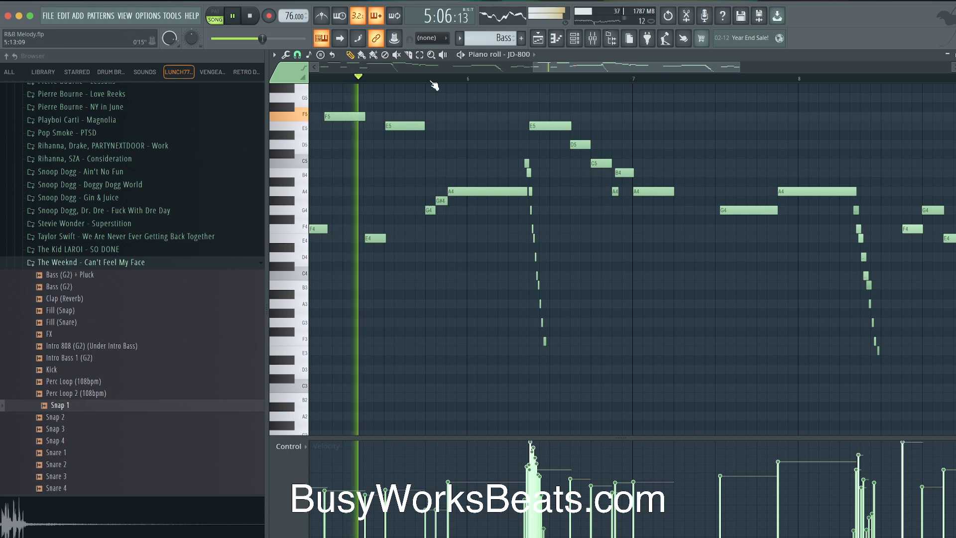
{"action": "scroll", "coordinate": [441, 120], "scroll_direction": "down", "scroll_amount": 3}
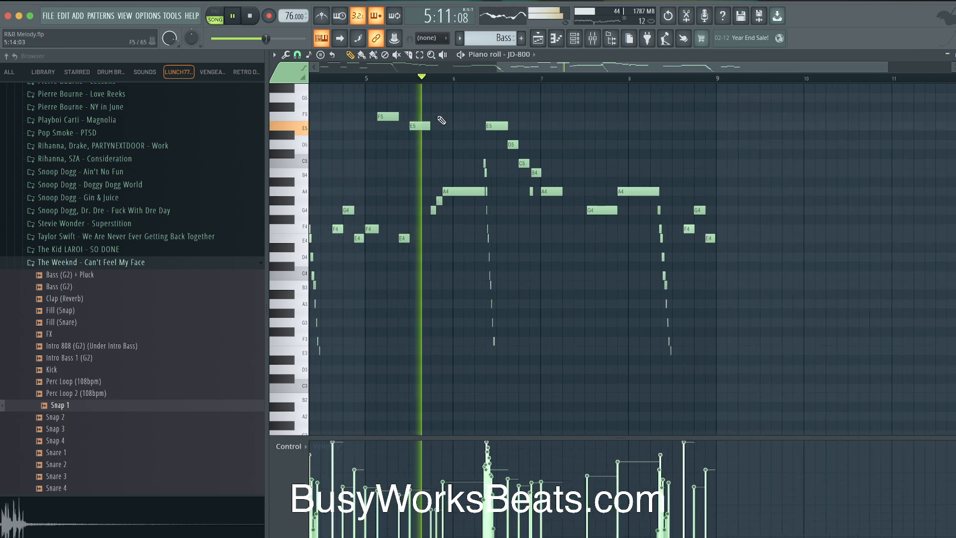
Delete the Pattern 2 clip on Track 3 in the playlist, then undo it
{"action": "left_click", "coordinate": [539, 39]}
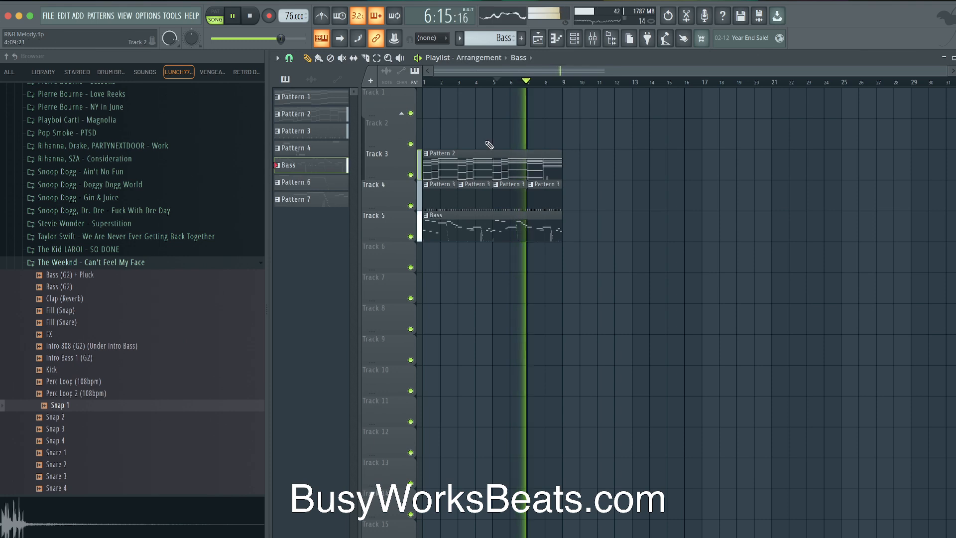
{"action": "key", "text": "space"}
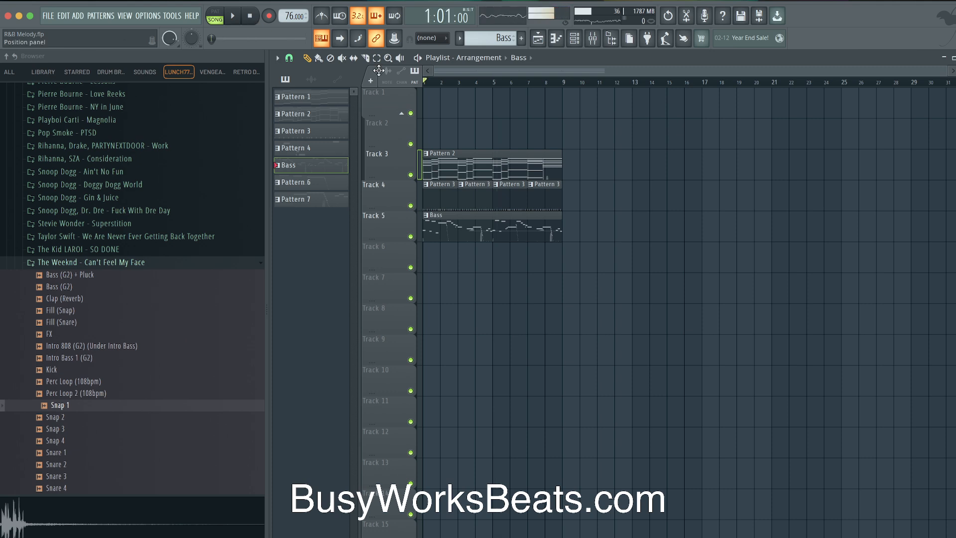
{"action": "right_click", "coordinate": [537, 149]}
{"action": "key", "text": "ctrl+z"}
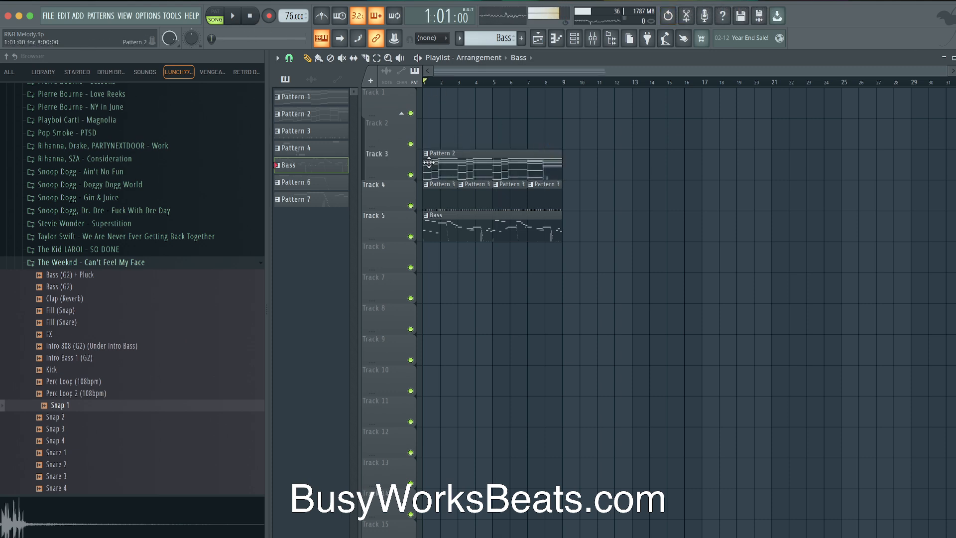
Marquee-select the Pattern 2, Pattern 3 and Bass clips and shift them up one track
{"action": "left_click_drag", "start_coordinate": [473, 157], "coordinate": [447, 221]}
{"action": "left_click_drag", "start_coordinate": [575, 205], "coordinate": [521, 154]}
{"action": "left_click_drag", "start_coordinate": [600, 134], "coordinate": [428, 251]}
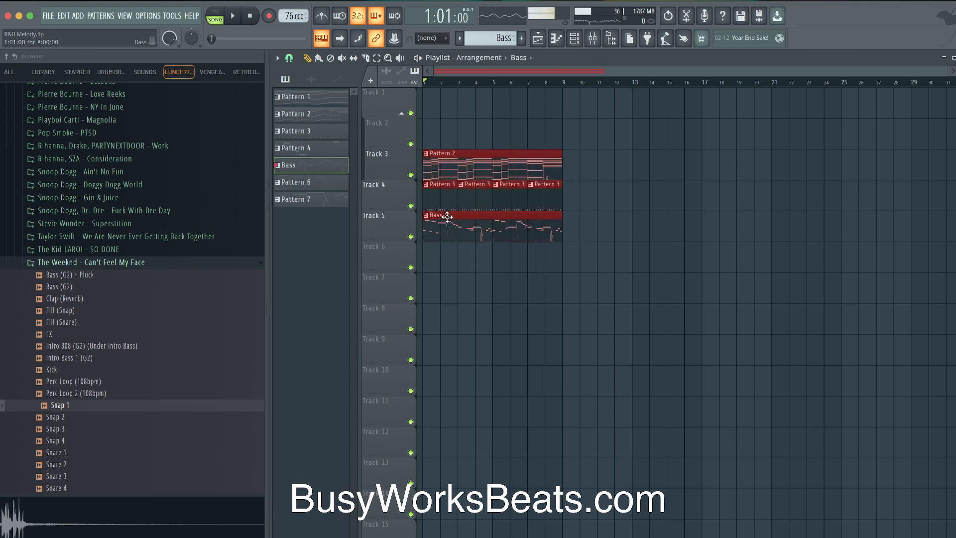
{"action": "key", "text": "shift+Up"}
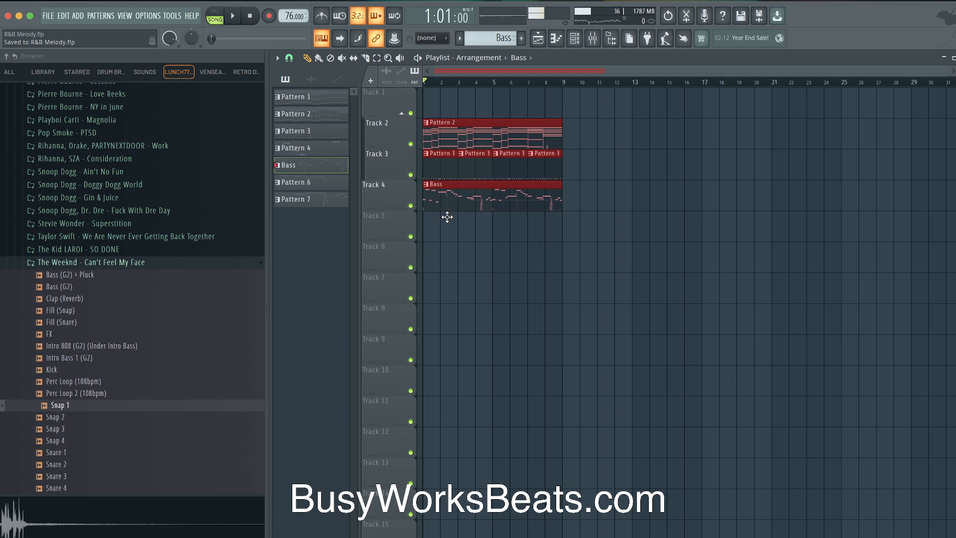
{"action": "left_click", "coordinate": [518, 262]}
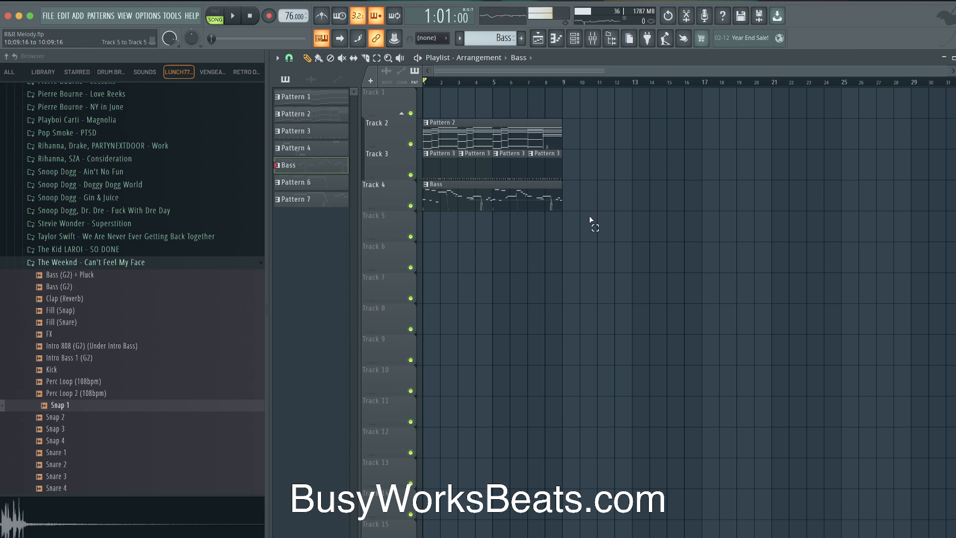
{"action": "left_click_drag", "start_coordinate": [591, 220], "coordinate": [429, 110]}
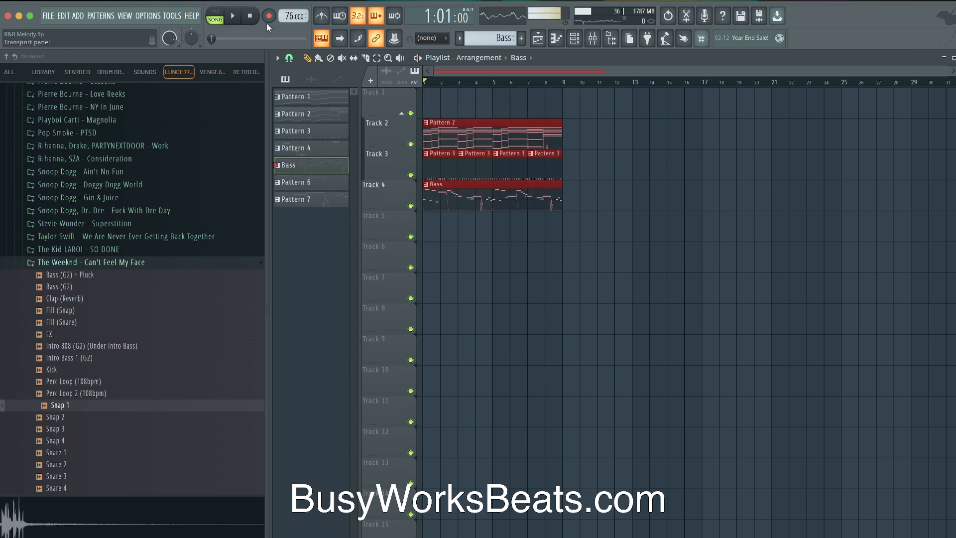
{"action": "key", "text": "space"}
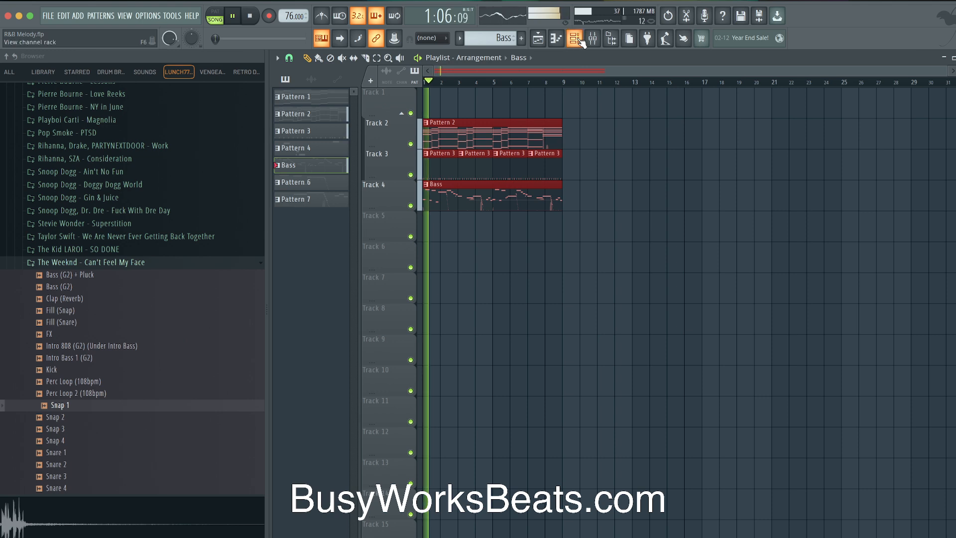
{"action": "key", "text": "F6"}
{"action": "key", "text": "F6"}
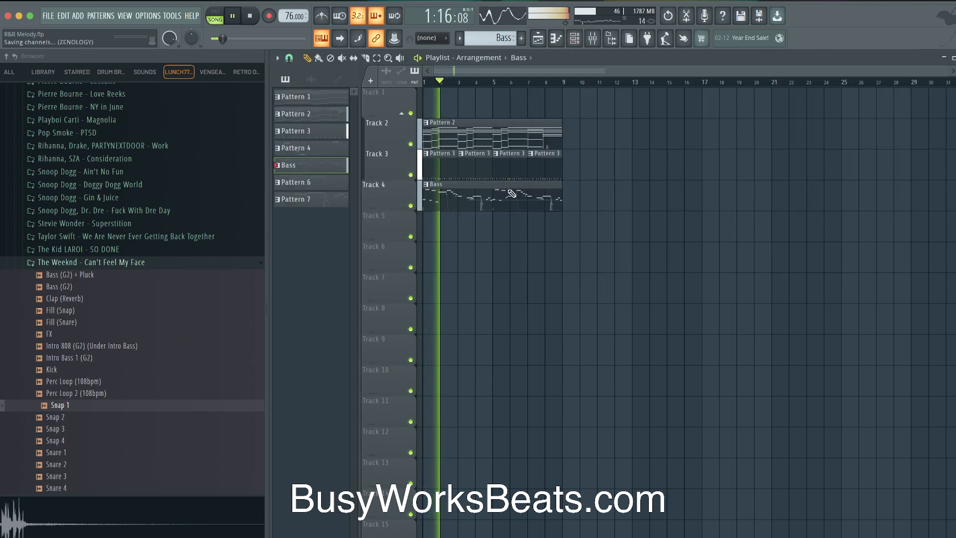
Replace Hihat 1 with The Hills Hihat sample and enable Normalize in its sampler
{"action": "left_click", "coordinate": [585, 43]}
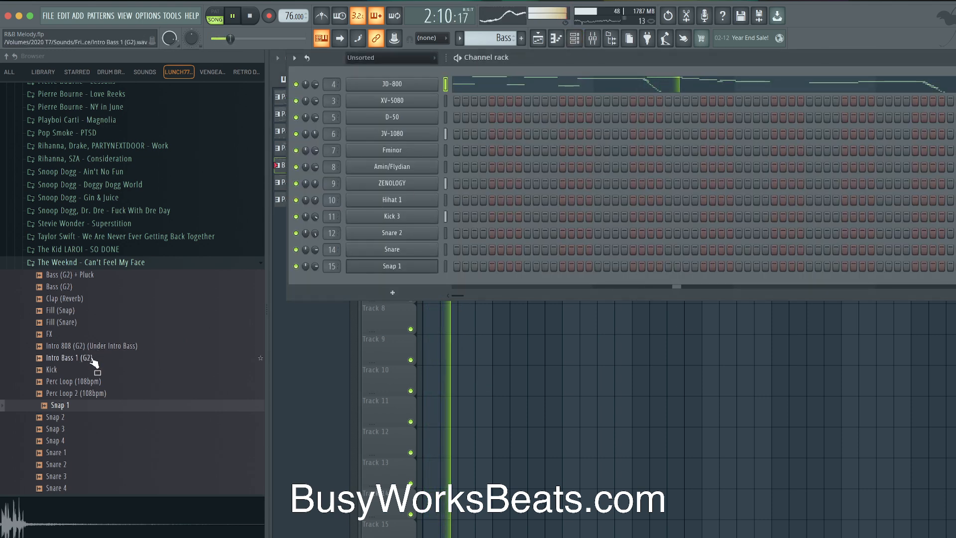
{"action": "scroll", "coordinate": [87, 344], "scroll_direction": "down", "scroll_amount": 2}
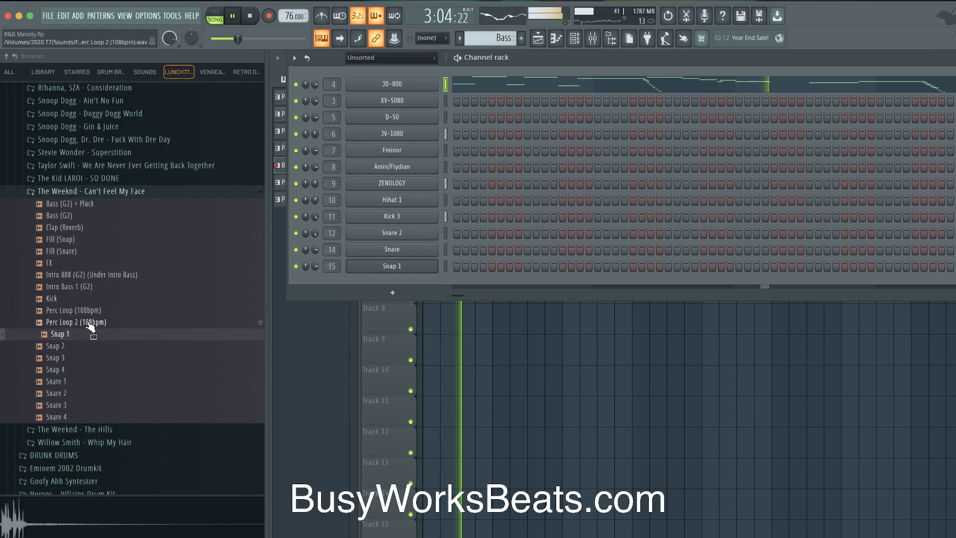
{"action": "left_click", "coordinate": [94, 240]}
{"action": "left_click", "coordinate": [95, 251]}
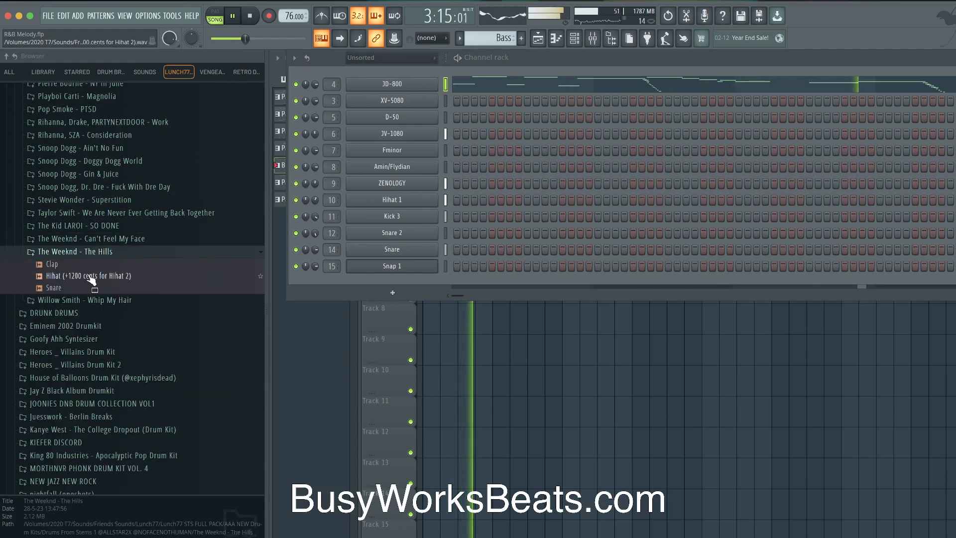
{"action": "left_click_drag", "start_coordinate": [86, 273], "coordinate": [362, 199]}
{"action": "right_click", "coordinate": [508, 328]}
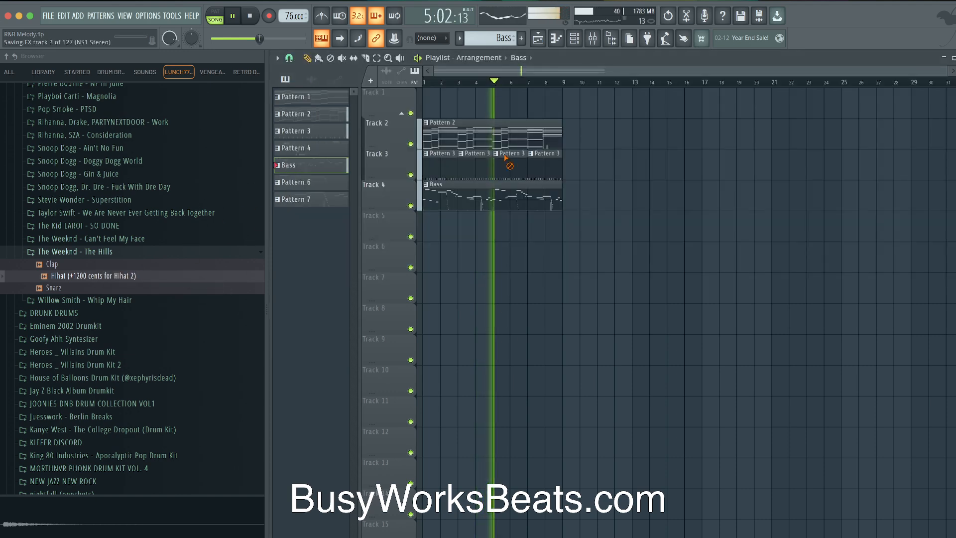
{"action": "left_click", "coordinate": [574, 37]}
{"action": "left_click", "coordinate": [396, 197]}
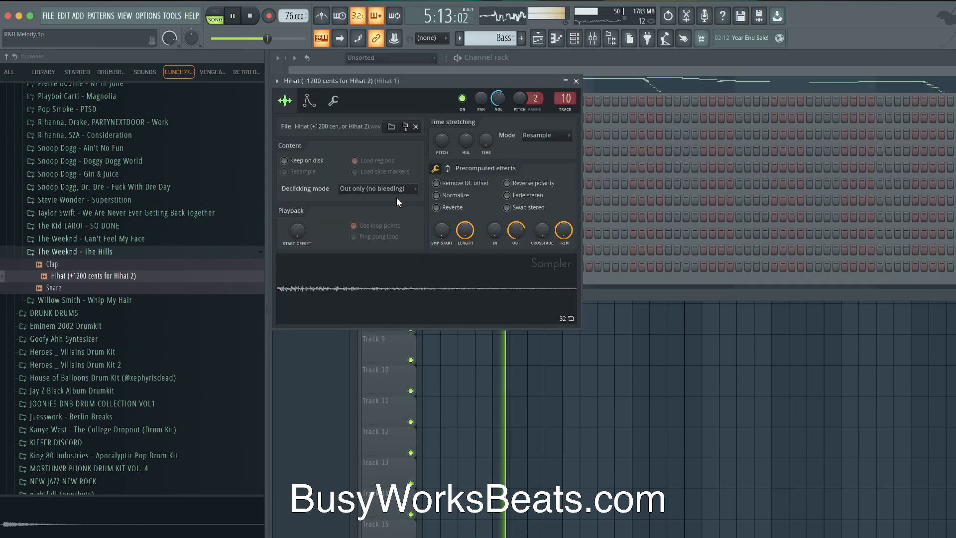
{"action": "left_click", "coordinate": [450, 197]}
Switch the channel rack to Pattern 3 and paint steps across the Hihat row
{"action": "left_click", "coordinate": [576, 82]}
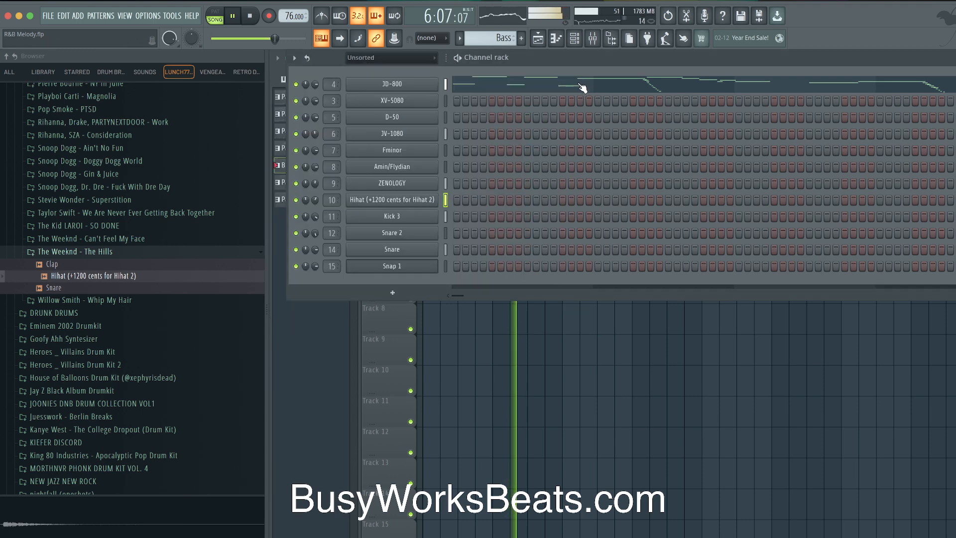
{"action": "right_click", "coordinate": [471, 355]}
{"action": "left_click", "coordinate": [574, 38]}
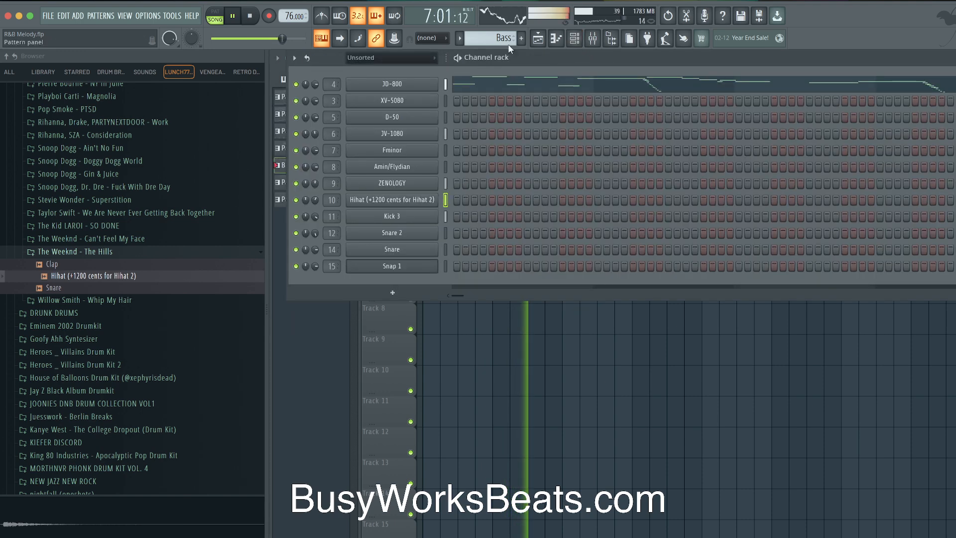
{"action": "left_click_drag", "start_coordinate": [503, 39], "coordinate": [503, 47]}
{"action": "left_click_drag", "start_coordinate": [465, 199], "coordinate": [730, 202]}
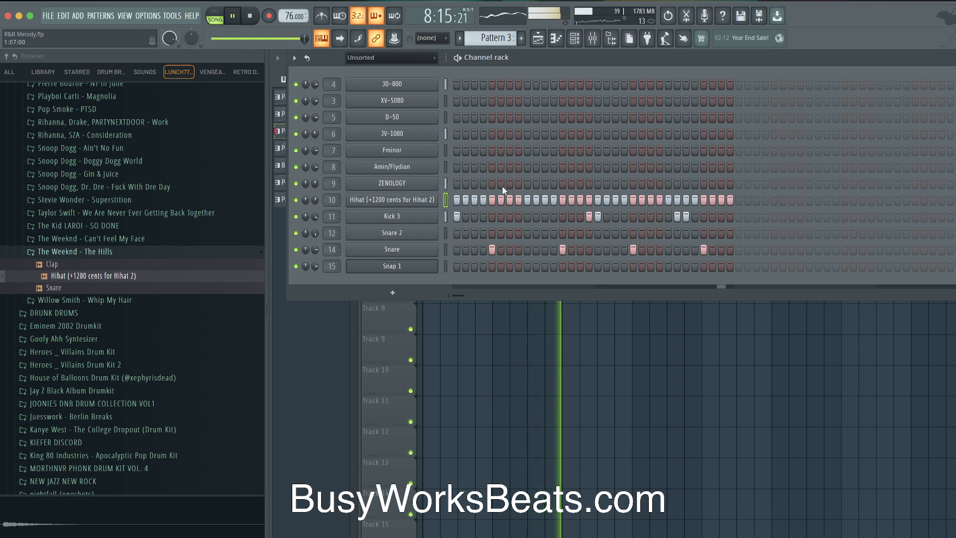
Add extra Kick 3 hits and fill the Hihat row on every second step
{"action": "left_click", "coordinate": [510, 217]}
{"action": "right_click", "coordinate": [509, 217]}
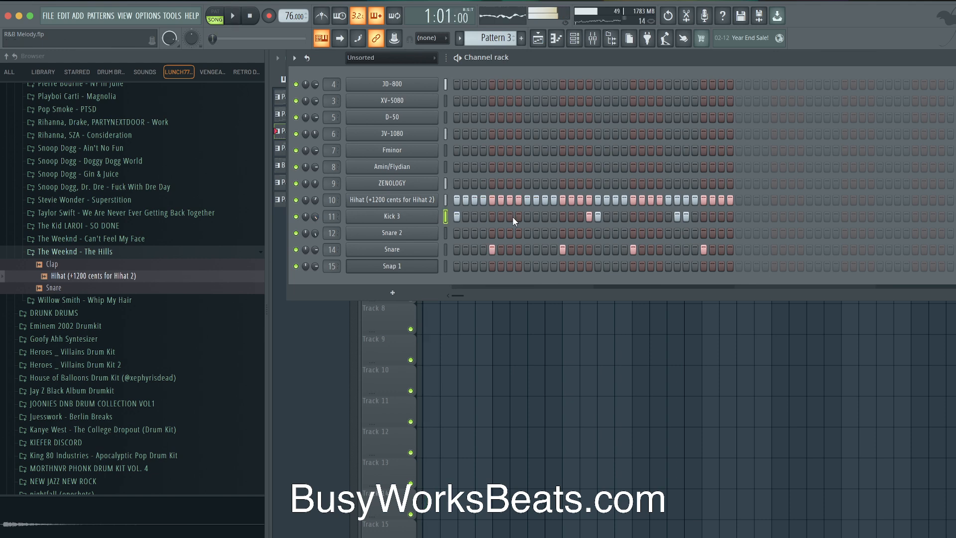
{"action": "left_click", "coordinate": [518, 216]}
{"action": "left_click", "coordinate": [544, 217]}
{"action": "right_click", "coordinate": [519, 216]}
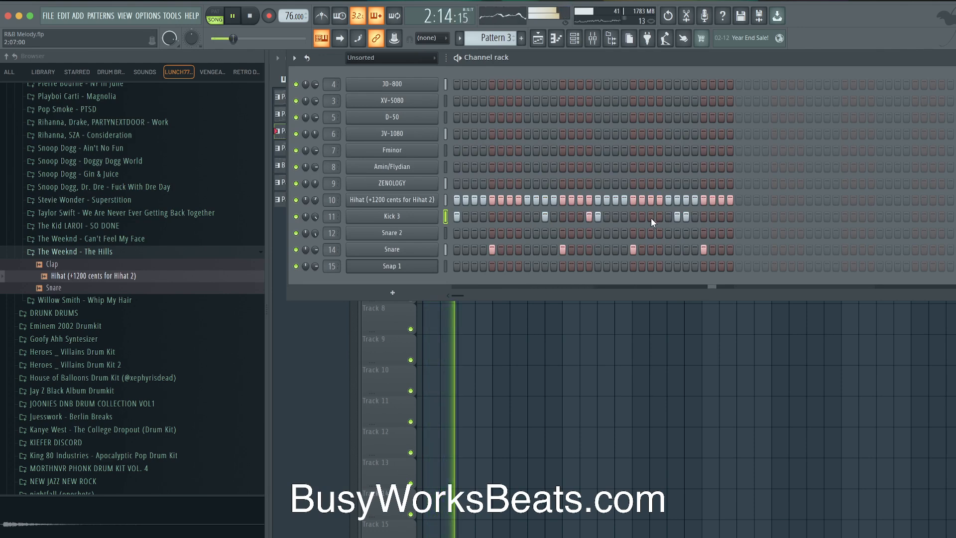
{"action": "left_click", "coordinate": [445, 200]}
{"action": "right_click", "coordinate": [425, 199]}
{"action": "left_click", "coordinate": [572, 233]}
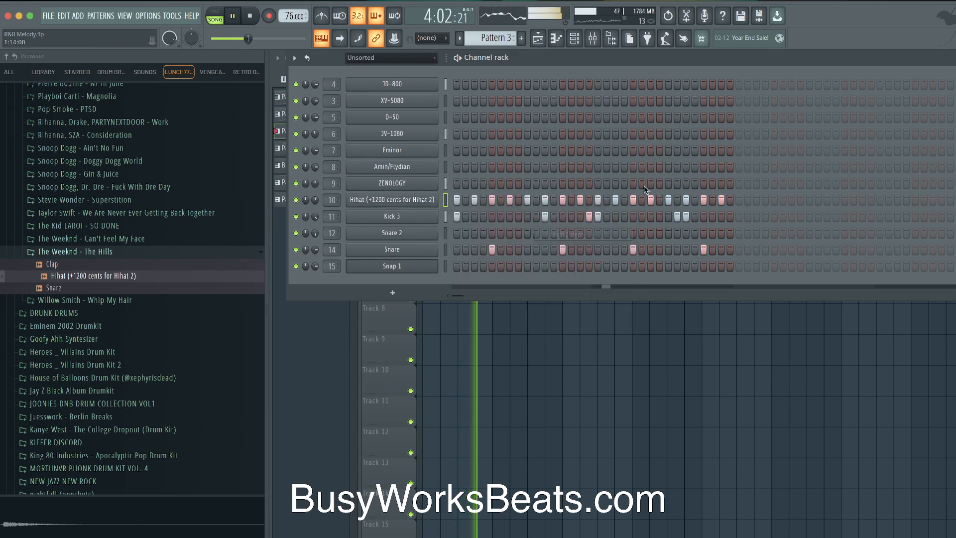
Hide the browser and Channel rack, drag the tempo down to 66 BPM, and replay
{"action": "key", "text": "alt+F8"}
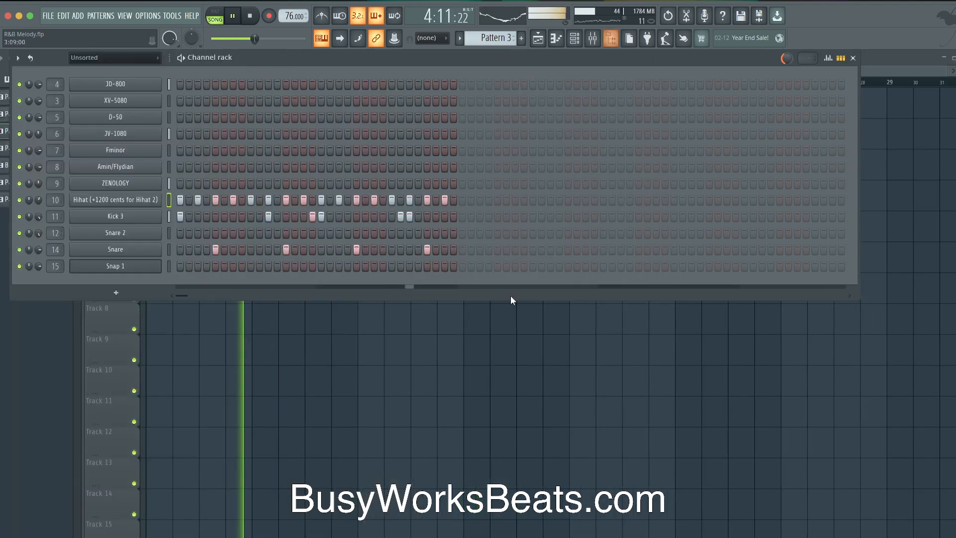
{"action": "key", "text": "F6"}
{"action": "key", "text": "space"}
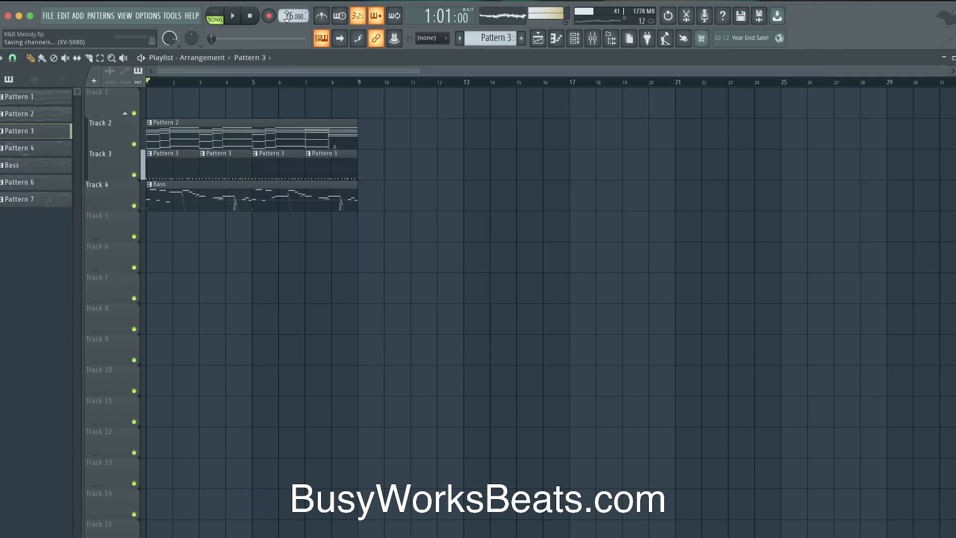
{"action": "right_click", "coordinate": [288, 15]}
{"action": "key", "text": "Escape"}
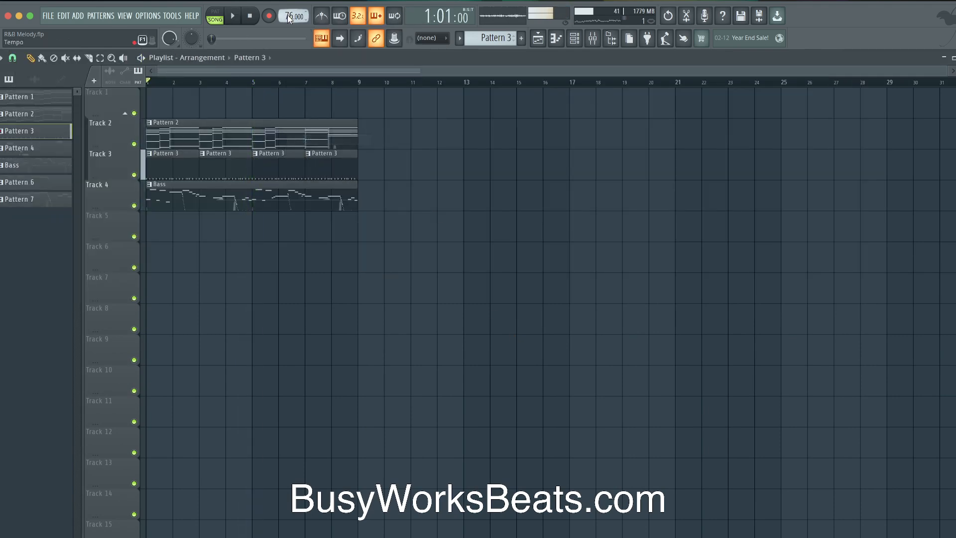
{"action": "left_click_drag", "start_coordinate": [287, 16], "coordinate": [288, 25]}
{"action": "key", "text": "space"}
Nudge the tempo up to 70 BPM, check the Mixer, and stop playback at bar 1
{"action": "left_click", "coordinate": [593, 38]}
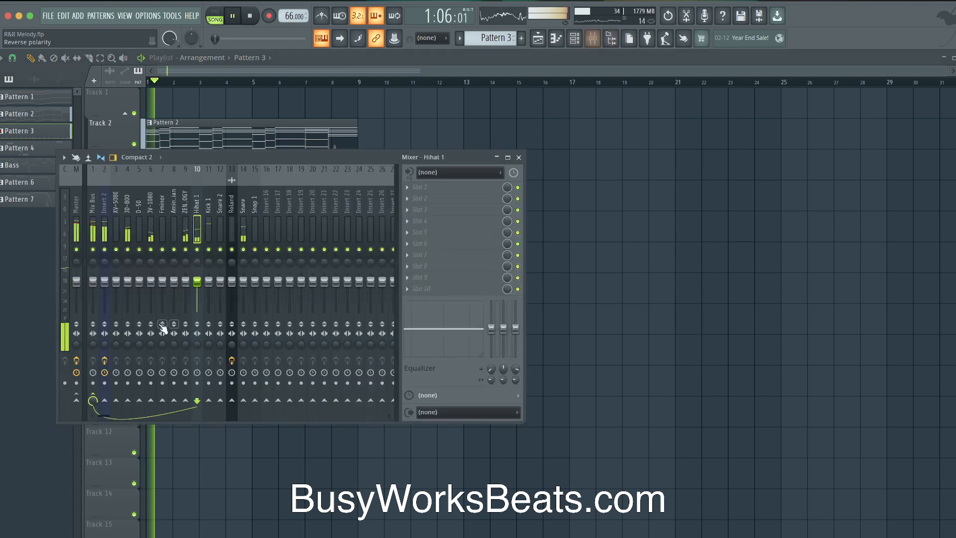
{"action": "key", "text": "F9"}
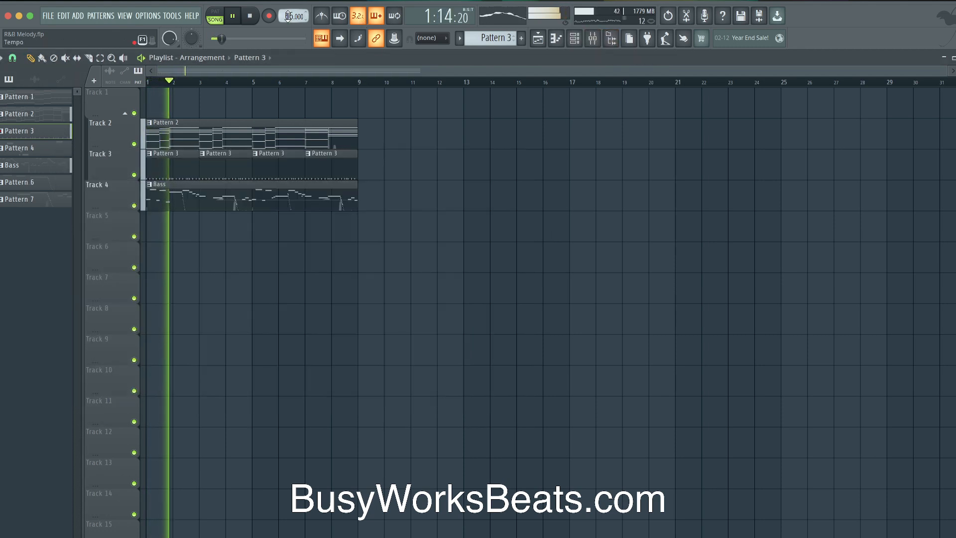
{"action": "left_click_drag", "start_coordinate": [287, 16], "coordinate": [287, 13]}
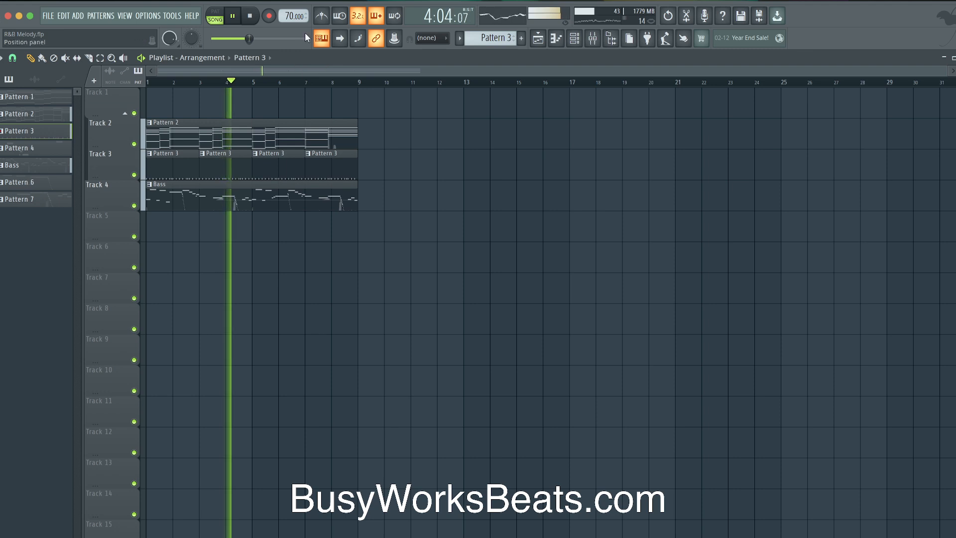
{"action": "left_click", "coordinate": [575, 40]}
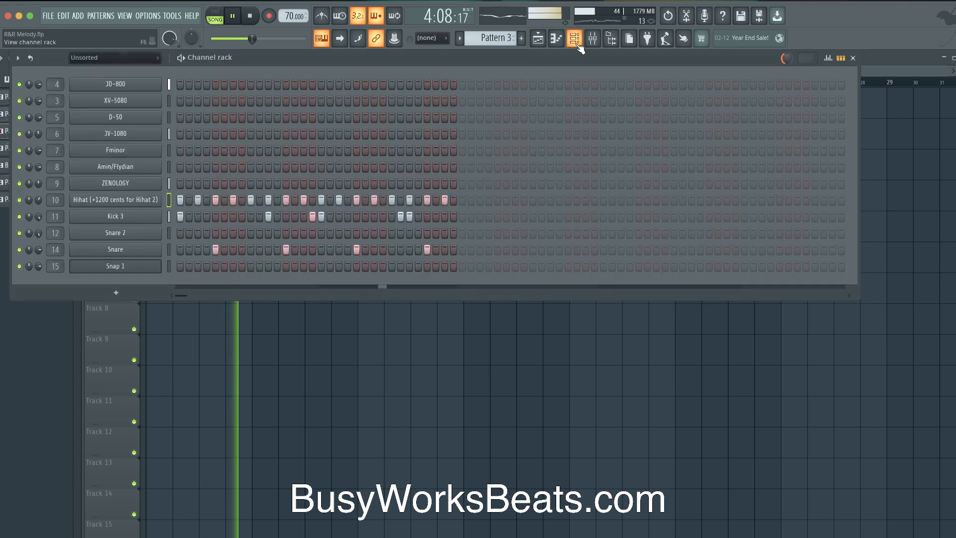
{"action": "right_click", "coordinate": [322, 357]}
{"action": "key", "text": "F9"}
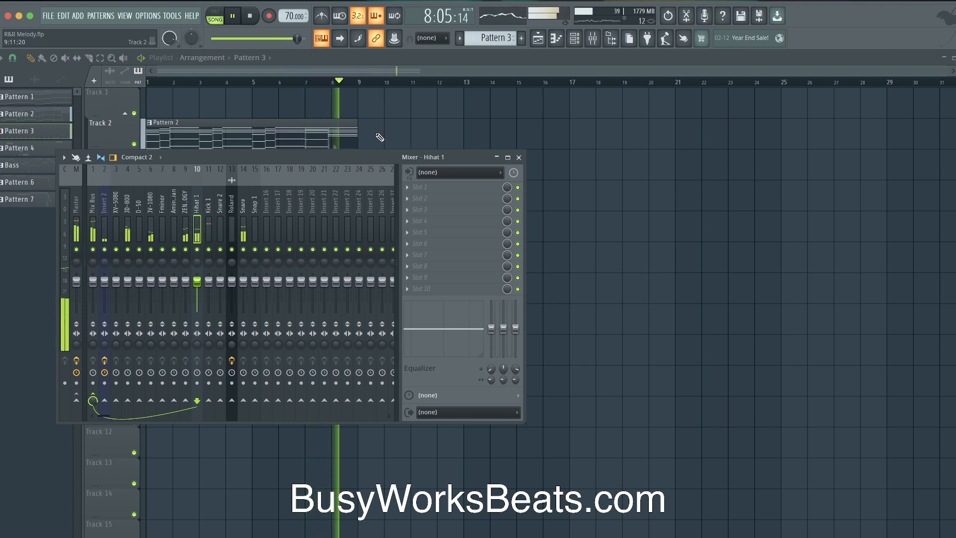
{"action": "key", "text": "F9"}
{"action": "key", "text": "space"}
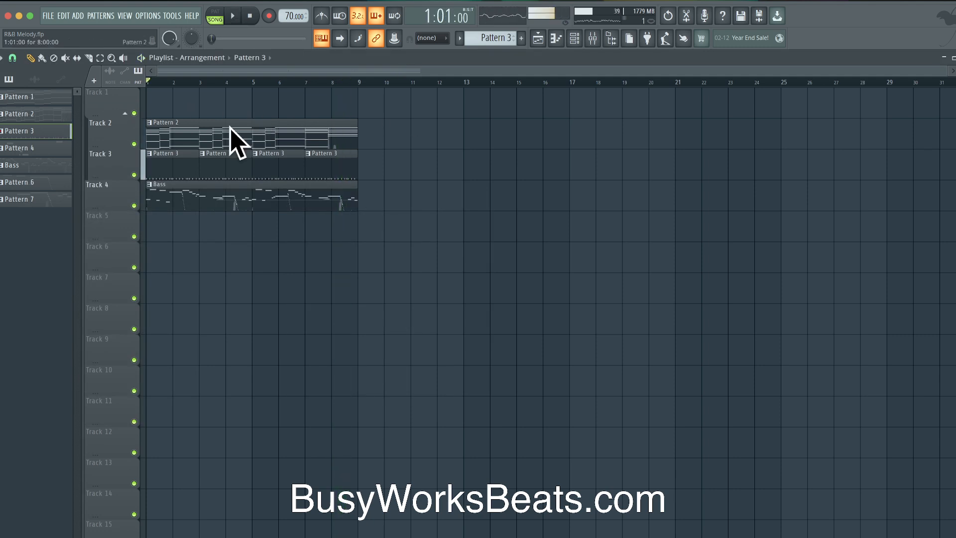
Shift all six clips up one track and move the Bass clip to start at bar 9
{"action": "left_click_drag", "start_coordinate": [397, 170], "coordinate": [144, 160]}
{"action": "left_click_drag", "start_coordinate": [390, 199], "coordinate": [152, 122]}
{"action": "key", "text": "shift+Up"}
{"action": "left_click", "coordinate": [202, 154], "text": "ctrl"}
{"action": "left_click_drag", "start_coordinate": [203, 154], "coordinate": [154, 62]}
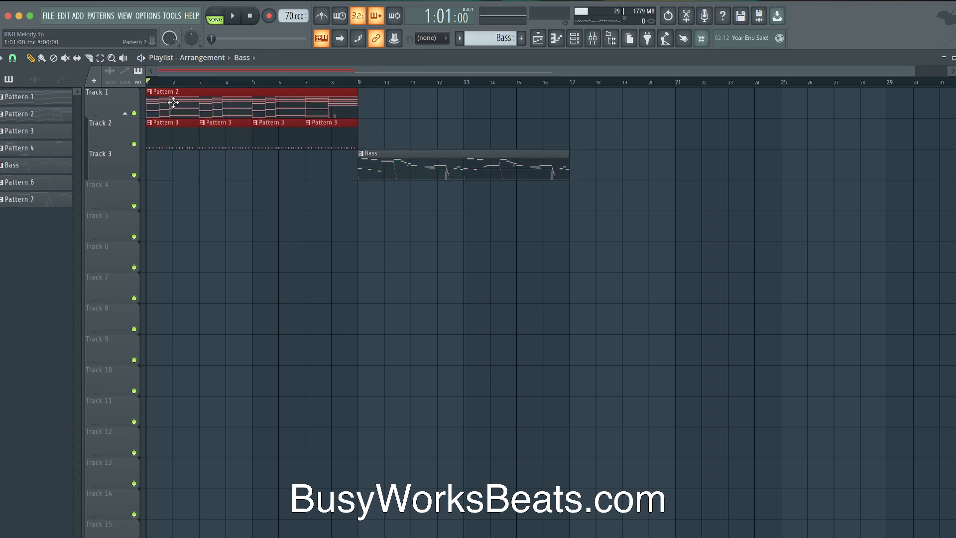
Duplicate the chord and drum clips so they repeat from bar 9, and preview from there
{"action": "key", "text": "ctrl+b"}
{"action": "left_click", "coordinate": [375, 102]}
{"action": "left_click", "coordinate": [359, 84]}
{"action": "key", "text": "space"}
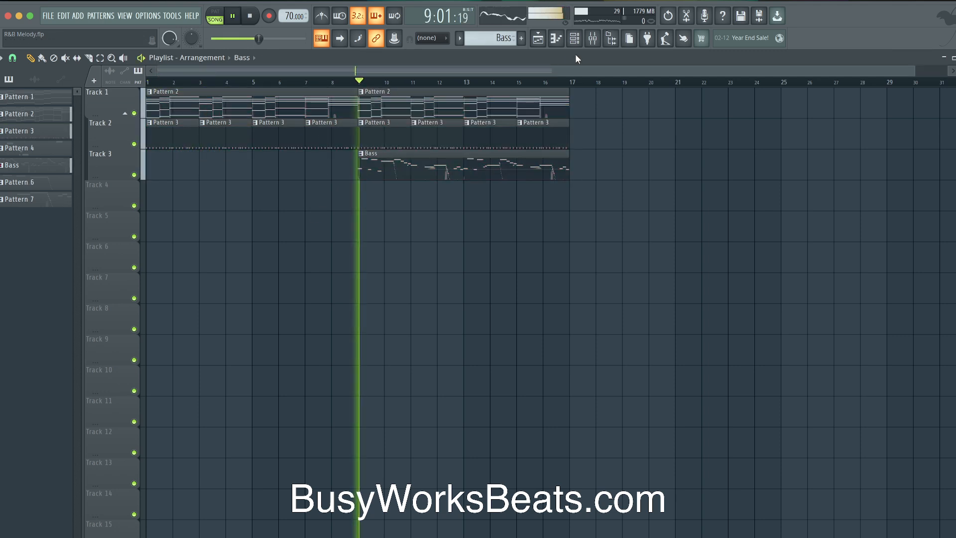
Create a new empty Pattern 8 from the pattern list
{"action": "left_click", "coordinate": [574, 39]}
{"action": "key", "text": "space"}
{"action": "right_click", "coordinate": [502, 39]}
{"action": "left_click", "coordinate": [577, 44]}
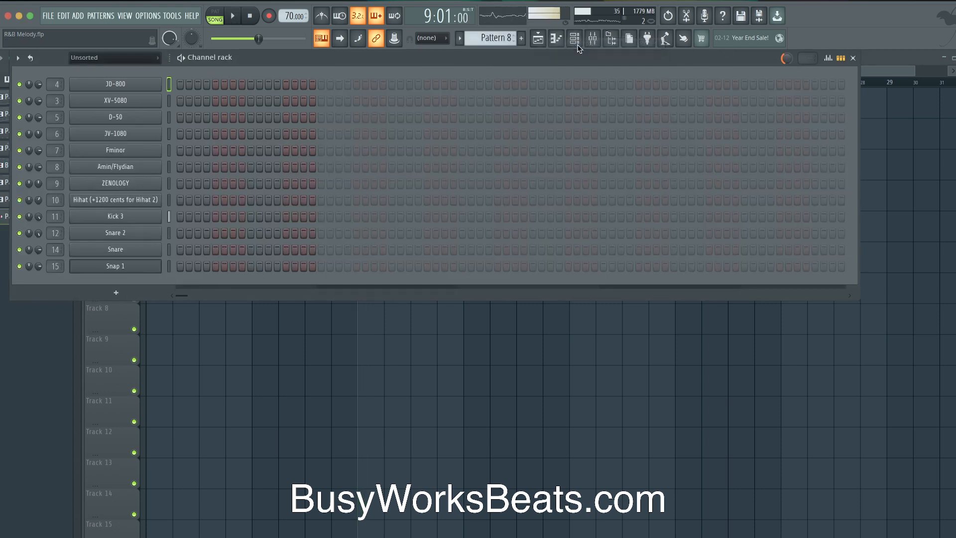
{"action": "key", "text": "F6"}
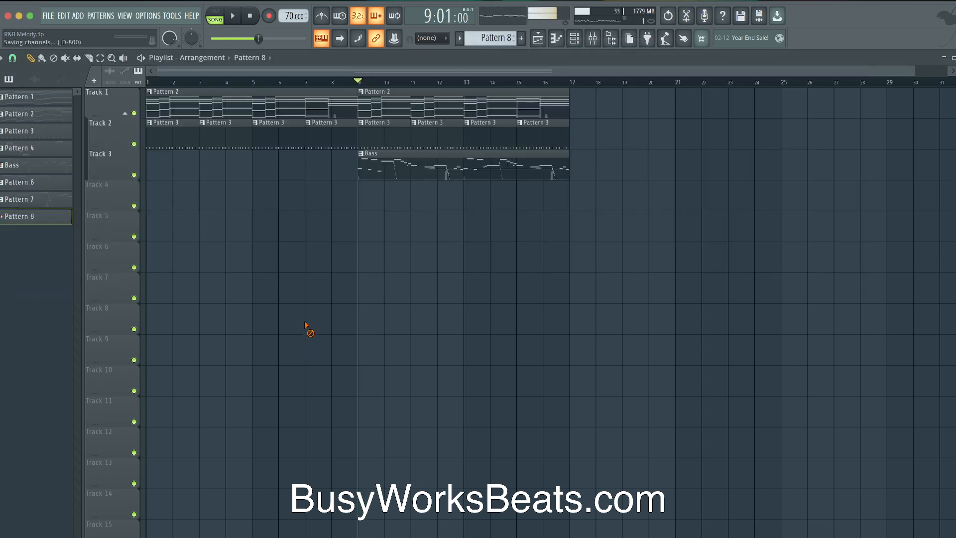
Set the song position to bar 17 and select the arrangement from bar 17 onward
{"action": "left_click", "coordinate": [535, 84]}
{"action": "scroll", "coordinate": [538, 82], "scroll_direction": "down", "scroll_amount": 1}
{"action": "left_click", "coordinate": [554, 84]}
{"action": "left_click_drag", "start_coordinate": [553, 82], "coordinate": [857, 72]}
{"action": "scroll", "coordinate": [692, 130], "scroll_direction": "right", "scroll_amount": 10}
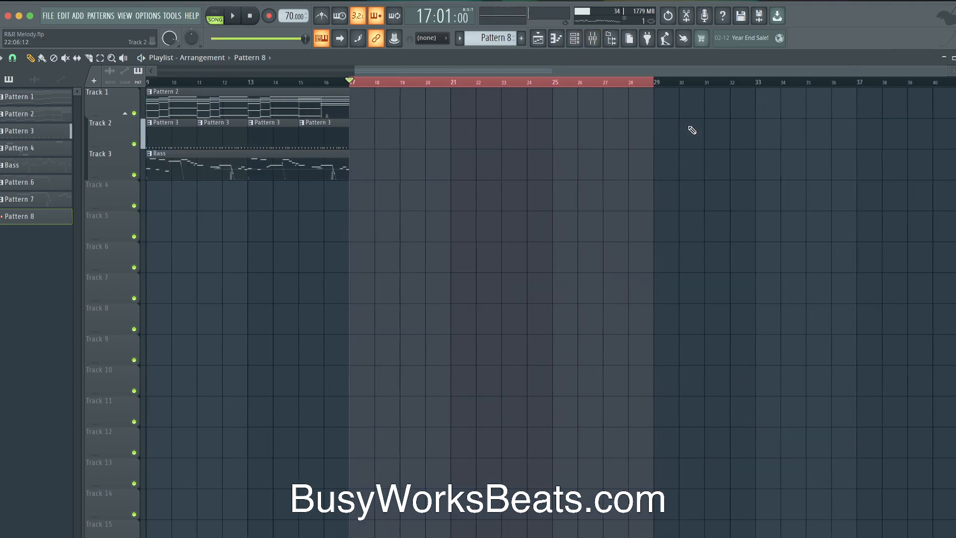
{"action": "scroll", "coordinate": [324, 121], "scroll_direction": "left", "scroll_amount": 7}
{"action": "scroll", "coordinate": [341, 83], "scroll_direction": "down", "scroll_amount": 1}
{"action": "left_click_drag", "start_coordinate": [401, 82], "coordinate": [745, 103]}
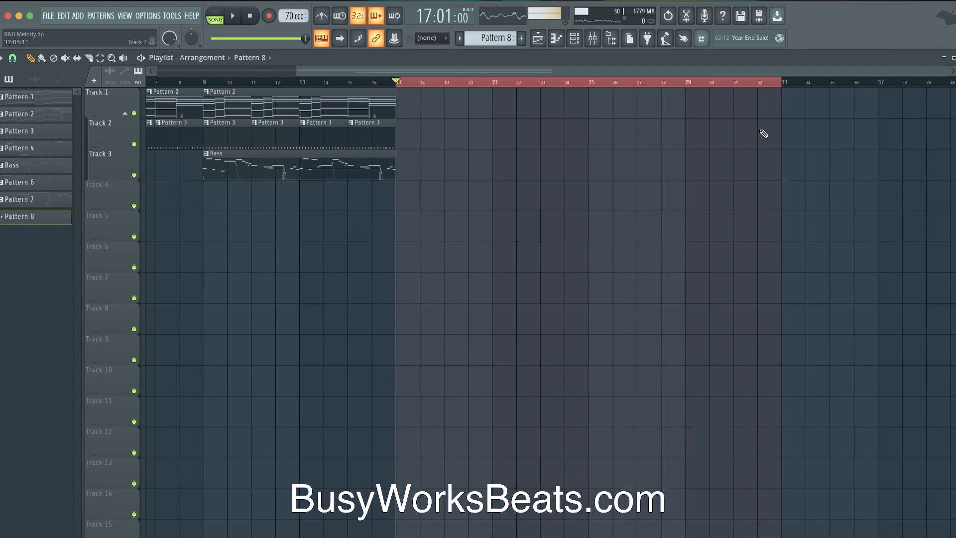
{"action": "left_click", "coordinate": [578, 42]}
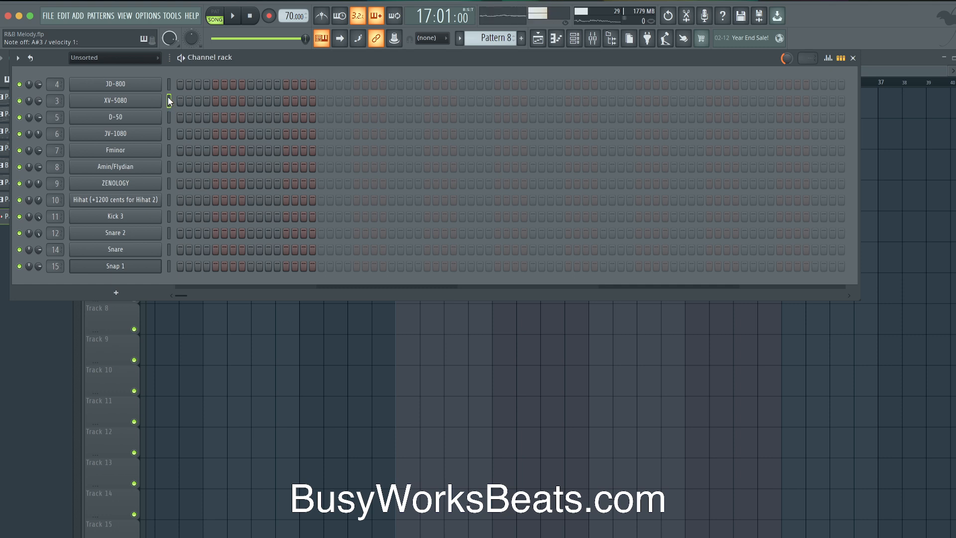
Have Scaler on the Fminor channel re-detect the chords as F minor, then close it
{"action": "left_click", "coordinate": [169, 86]}
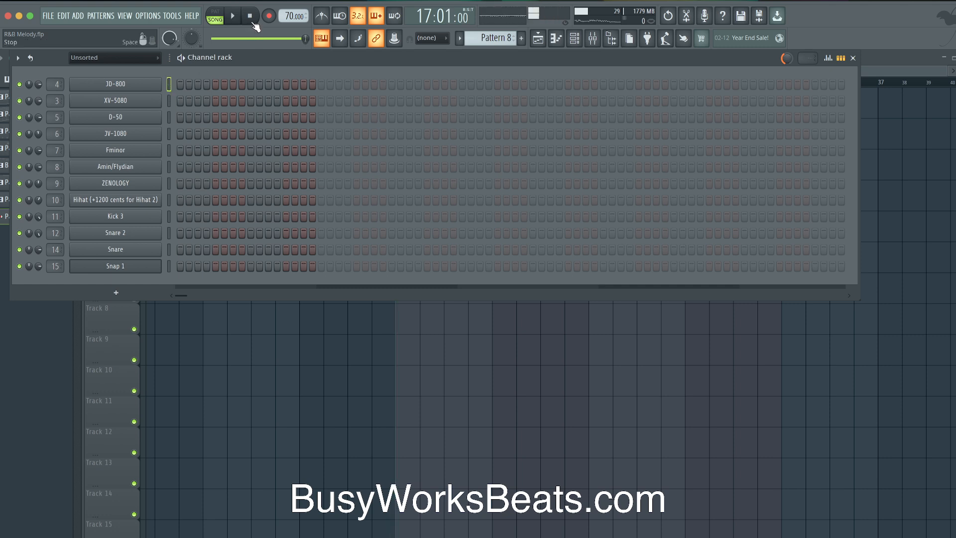
{"action": "left_click", "coordinate": [147, 151]}
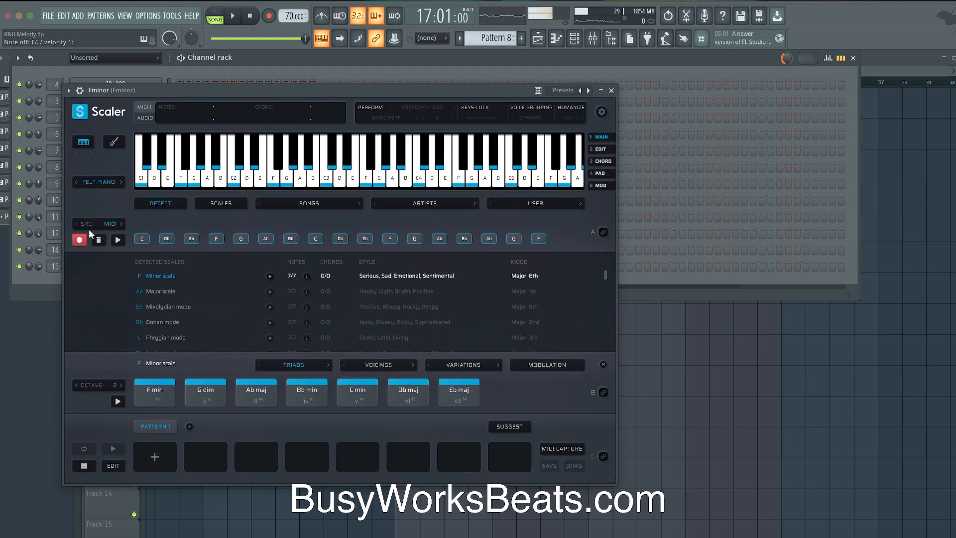
{"action": "left_click", "coordinate": [97, 239]}
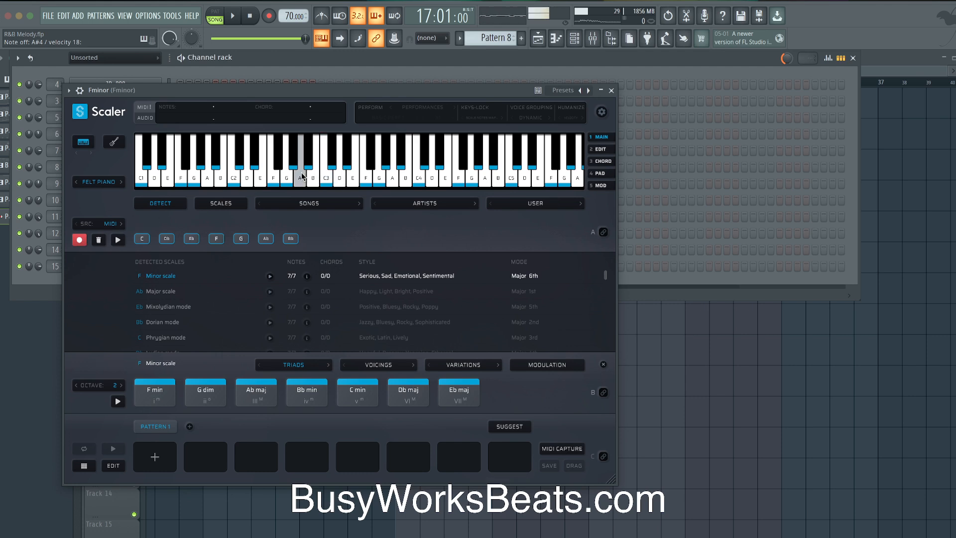
{"action": "left_click", "coordinate": [101, 243]}
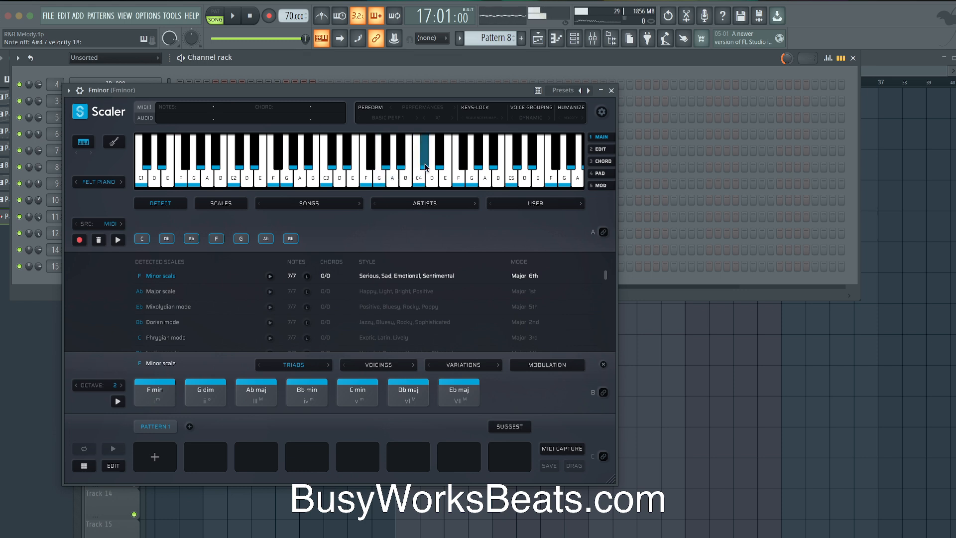
{"action": "left_click", "coordinate": [379, 177]}
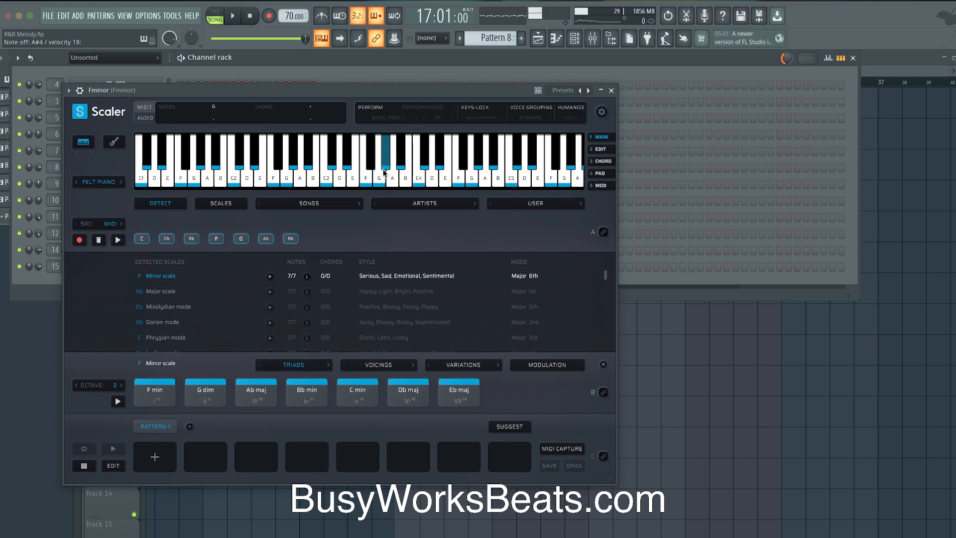
{"action": "left_click", "coordinate": [612, 90]}
Show Pattern 8 in the Channel rack and play the song from bar 17
{"action": "left_click", "coordinate": [289, 331]}
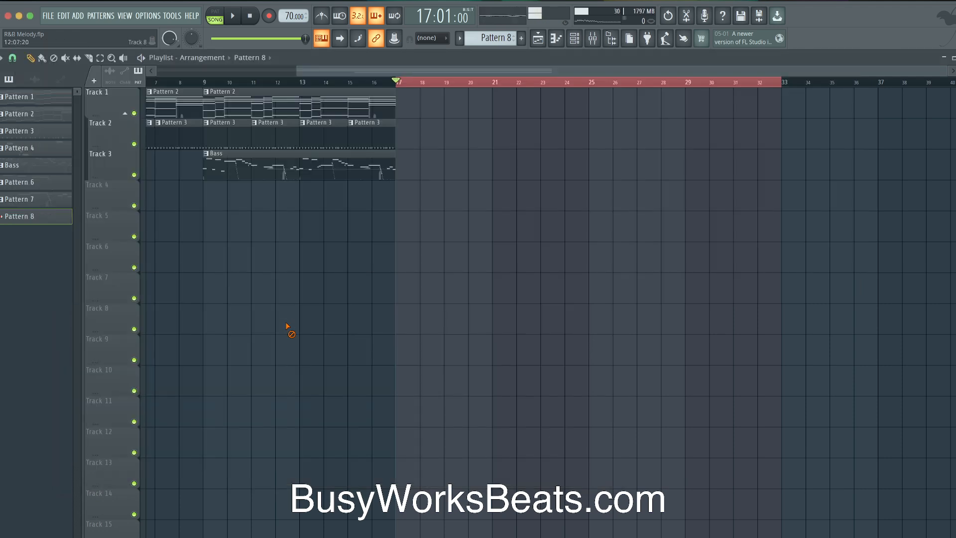
{"action": "left_click", "coordinate": [574, 40]}
{"action": "key", "text": "space"}
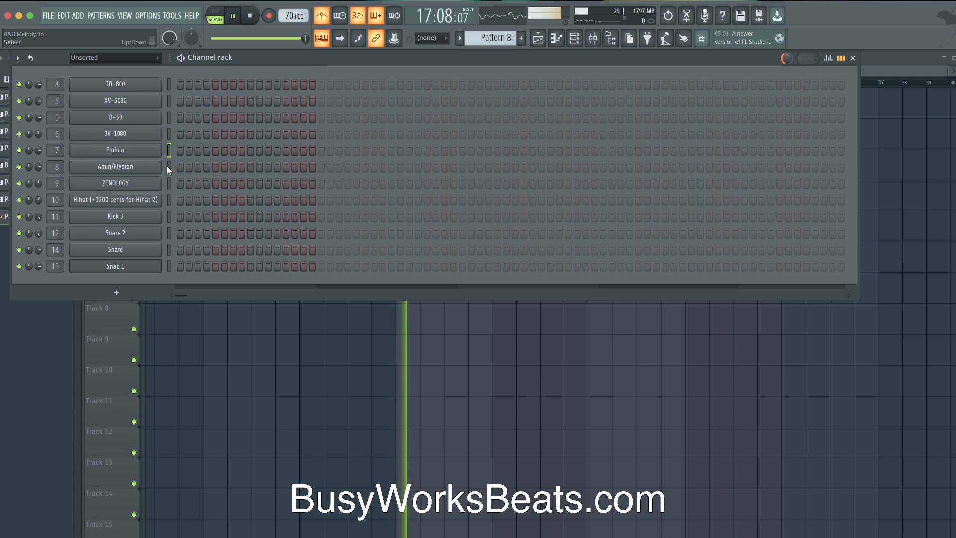
{"action": "left_click", "coordinate": [169, 184]}
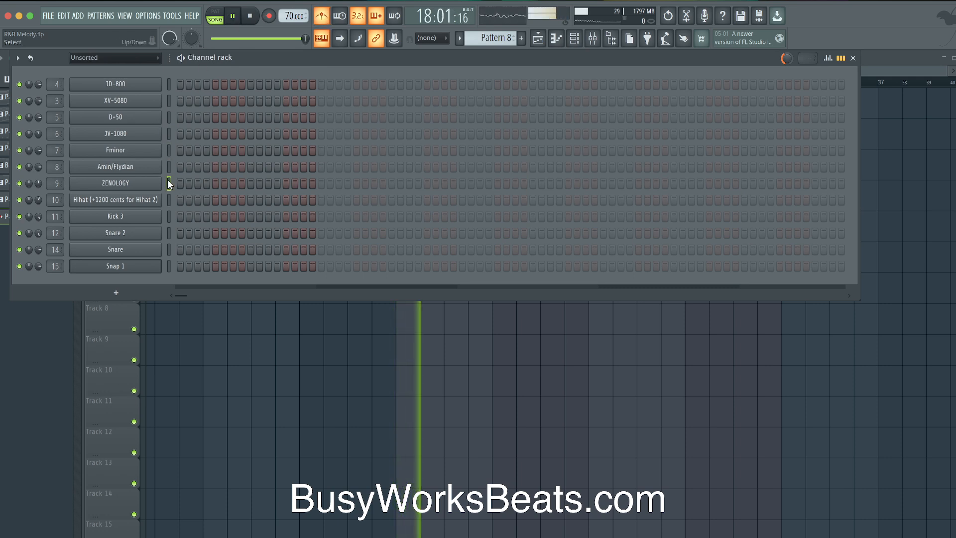
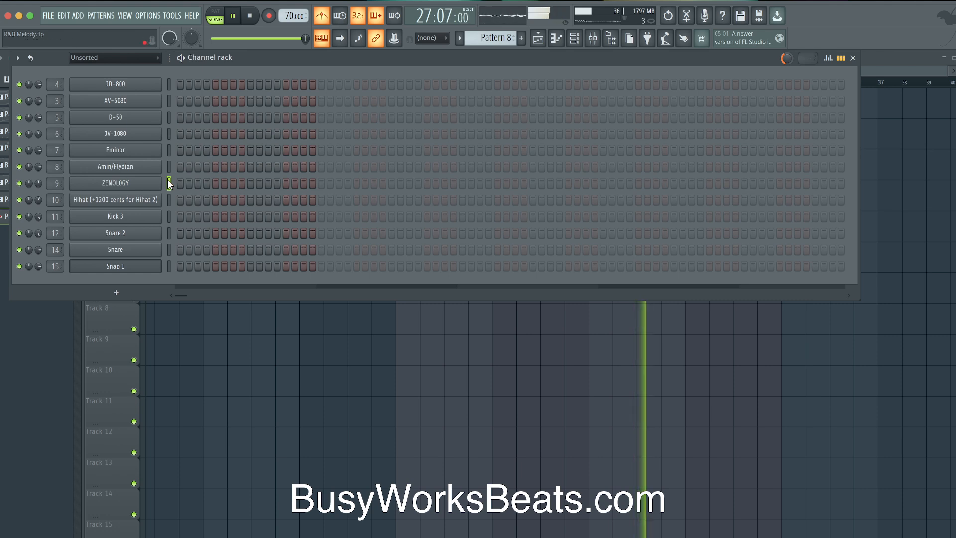
Record a played chord melody into Pattern 8's ZENOLOGY channel after a precount, then stop
{"action": "key", "text": "space"}
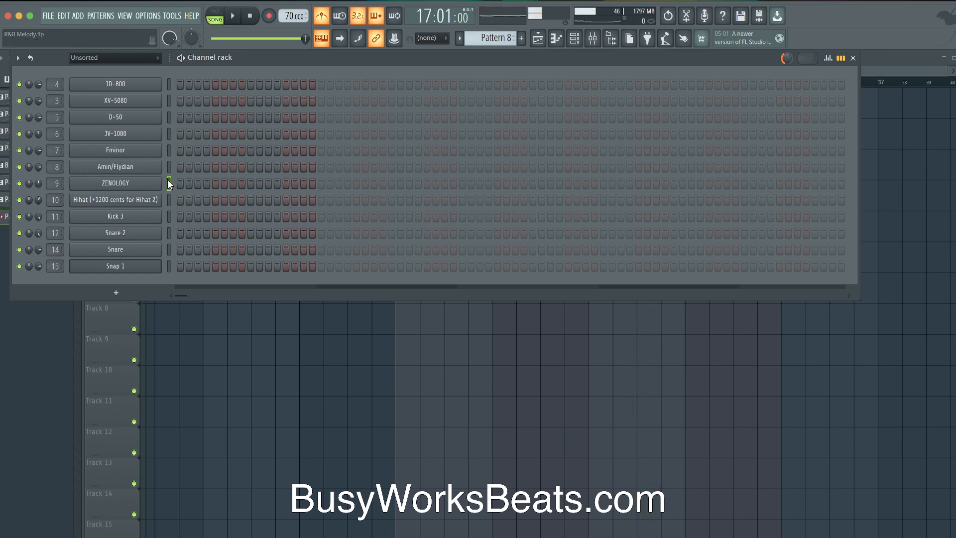
{"action": "key", "text": "r"}
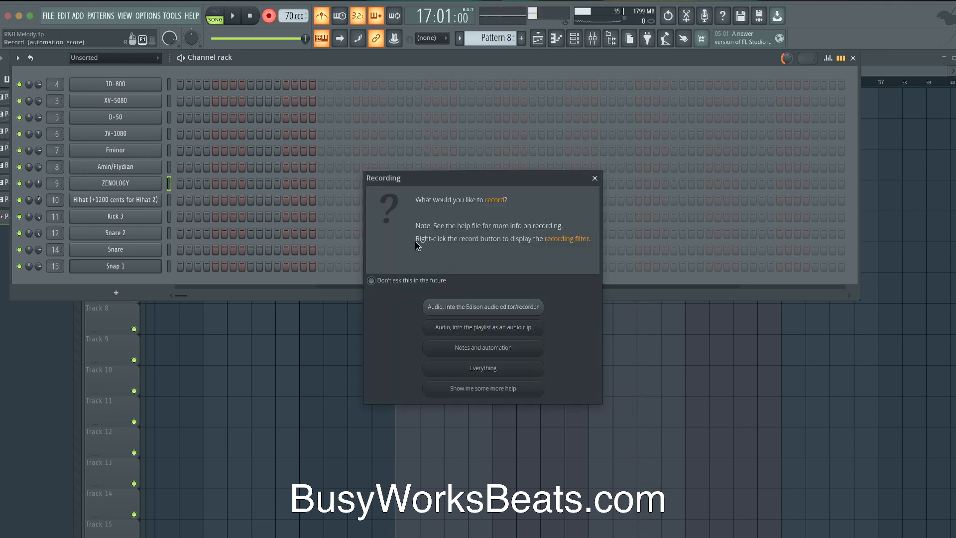
{"action": "left_click", "coordinate": [493, 328]}
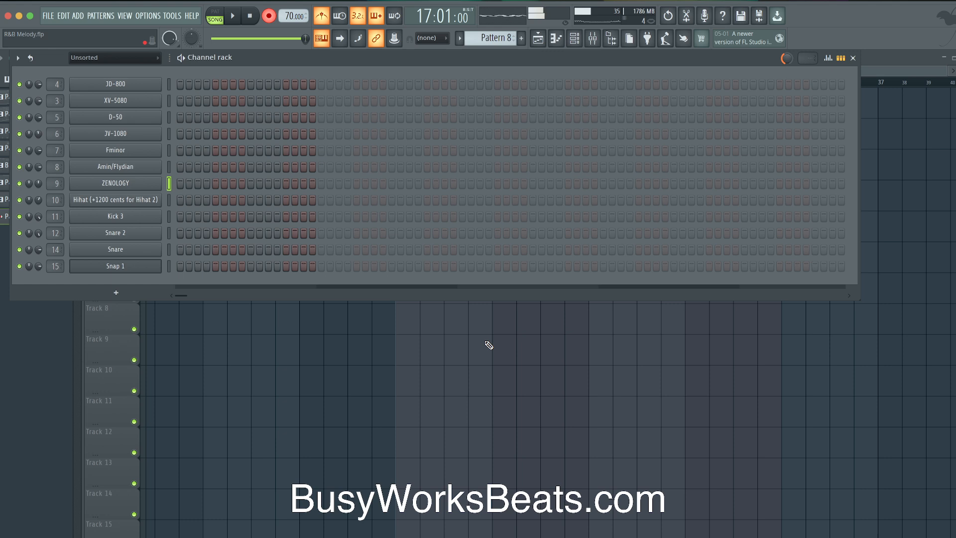
{"action": "key", "text": "space"}
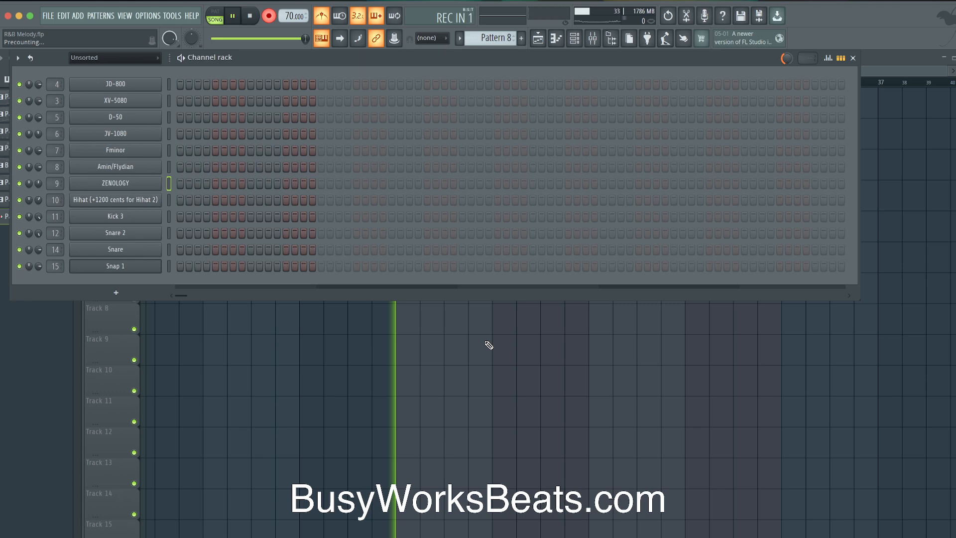
{"action": "key", "text": "space"}
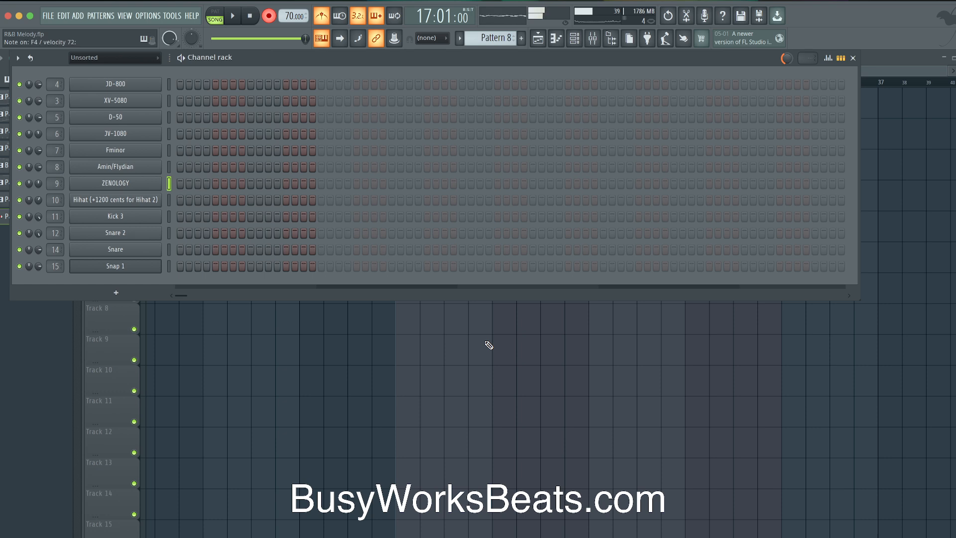
{"action": "key", "text": "space"}
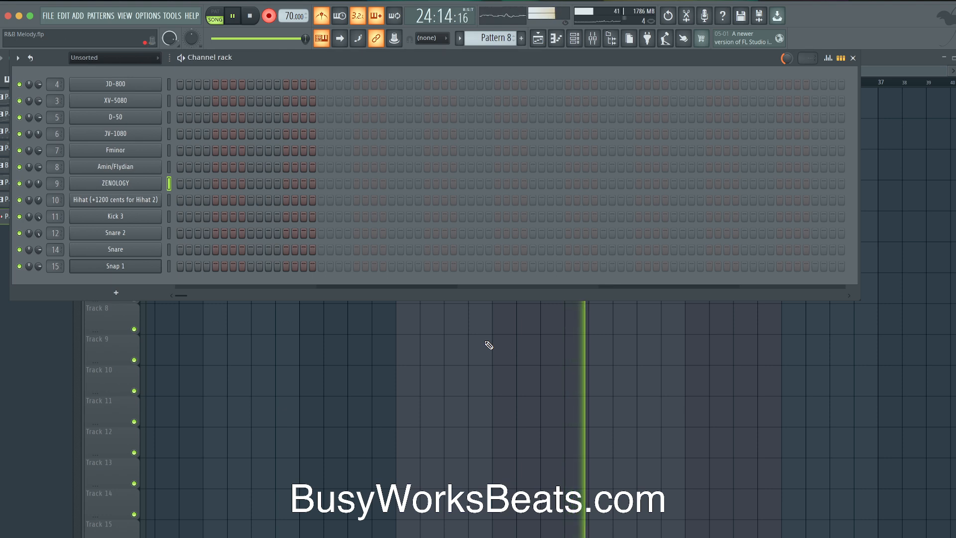
{"action": "key", "text": "space"}
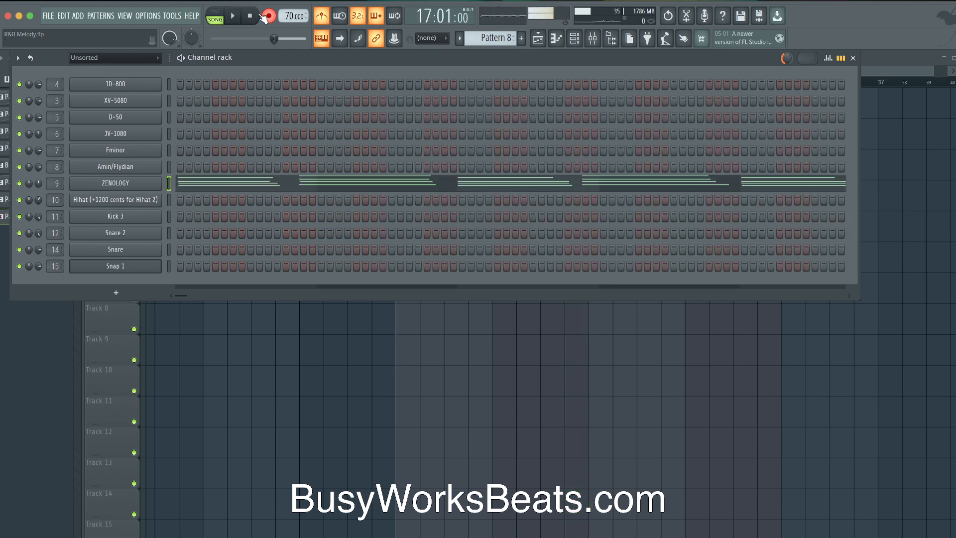
Open the ZENOLOGY piano roll during playback, check the mixer, and save the project
{"action": "key", "text": "space"}
{"action": "left_click", "coordinate": [288, 185]}
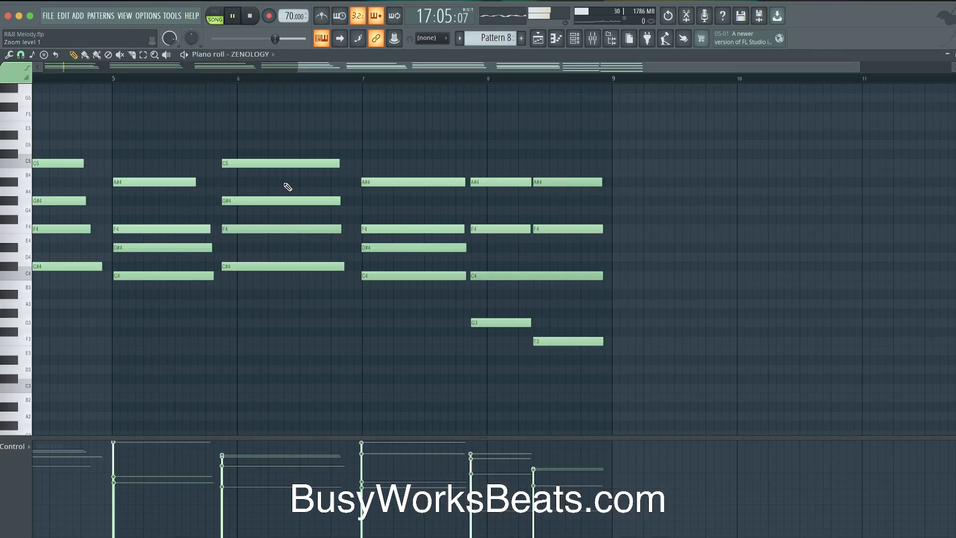
{"action": "key", "text": "F9"}
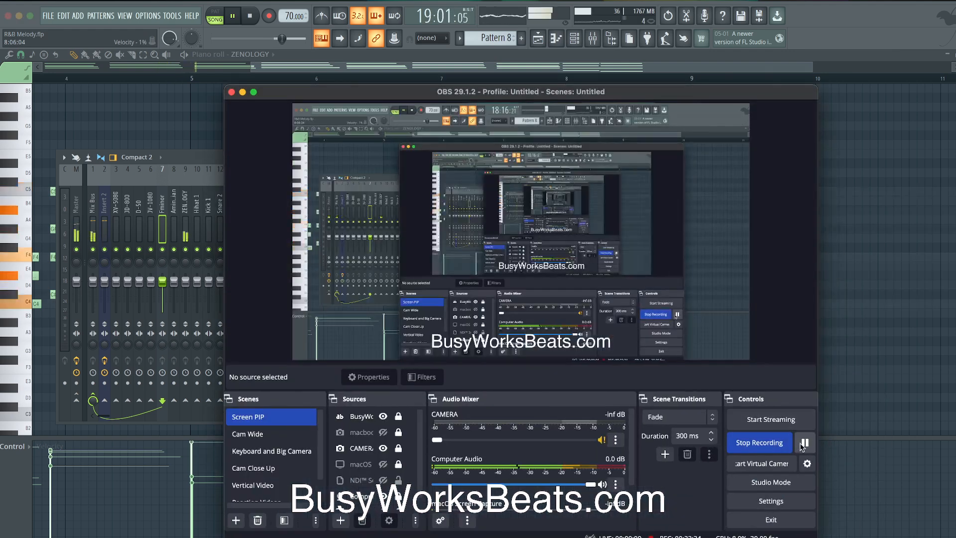
{"action": "left_click", "coordinate": [243, 92]}
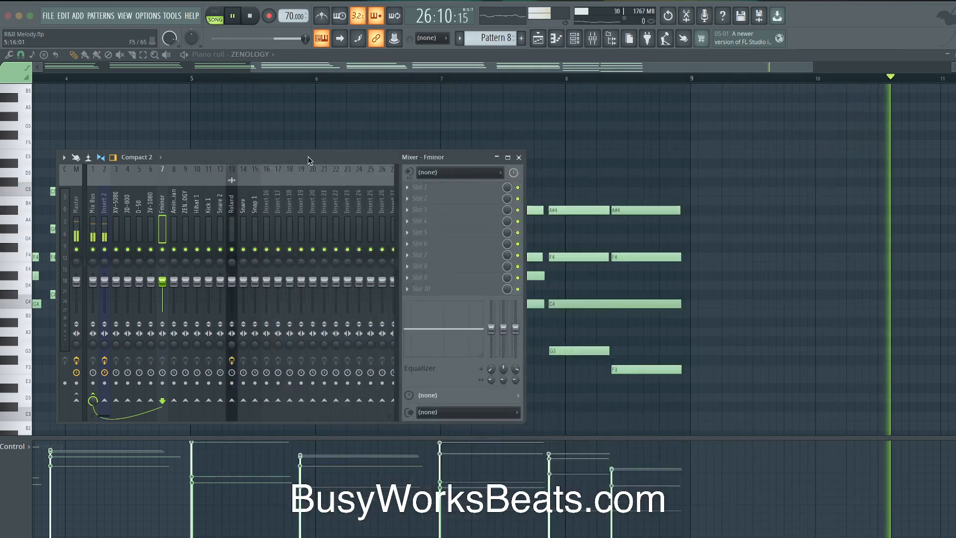
{"action": "key", "text": "F9"}
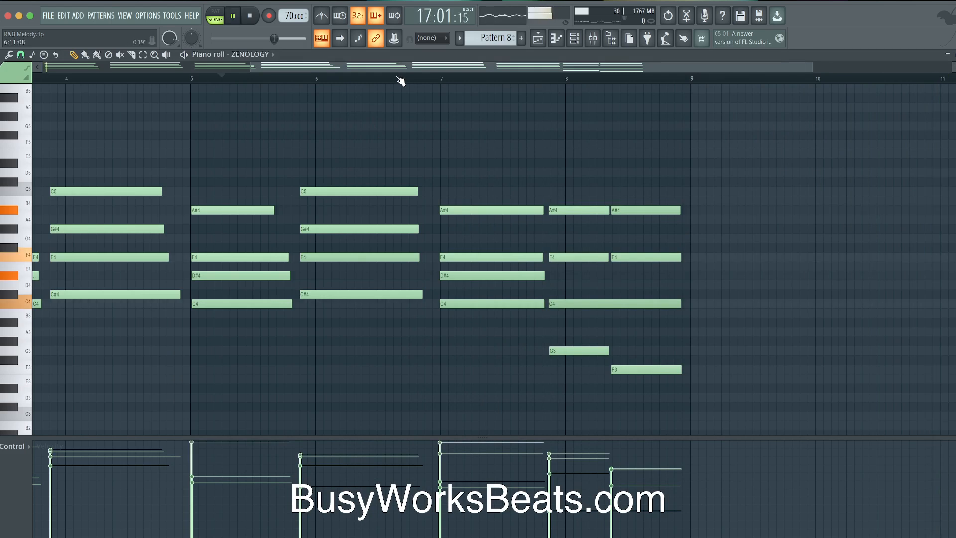
{"action": "scroll", "coordinate": [505, 96], "scroll_direction": "left", "scroll_amount": 5}
{"action": "scroll", "coordinate": [506, 96], "scroll_direction": "up", "scroll_amount": 1}
{"action": "scroll", "coordinate": [506, 96], "scroll_direction": "down", "scroll_amount": 1}
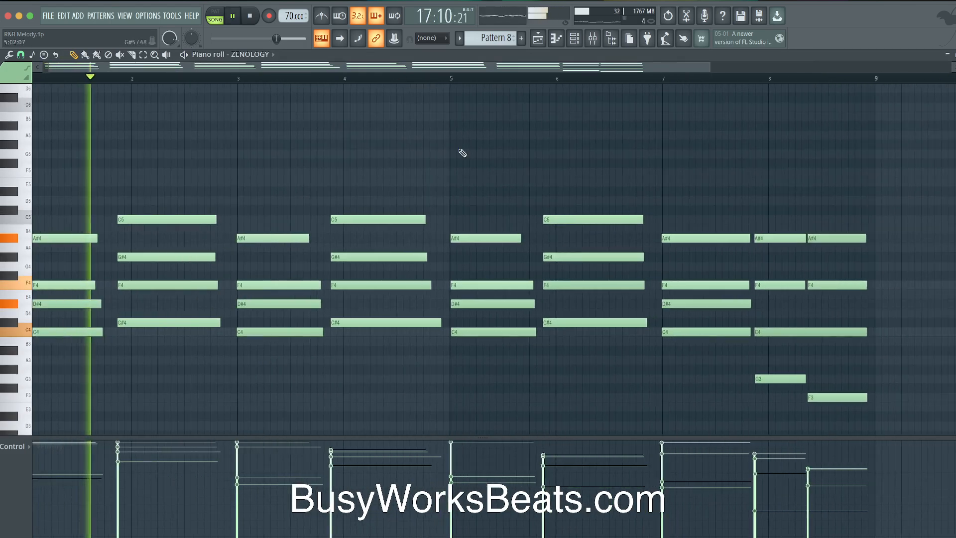
{"action": "key", "text": "super+s"}
{"action": "scroll", "coordinate": [452, 177], "scroll_direction": "left", "scroll_amount": 1}
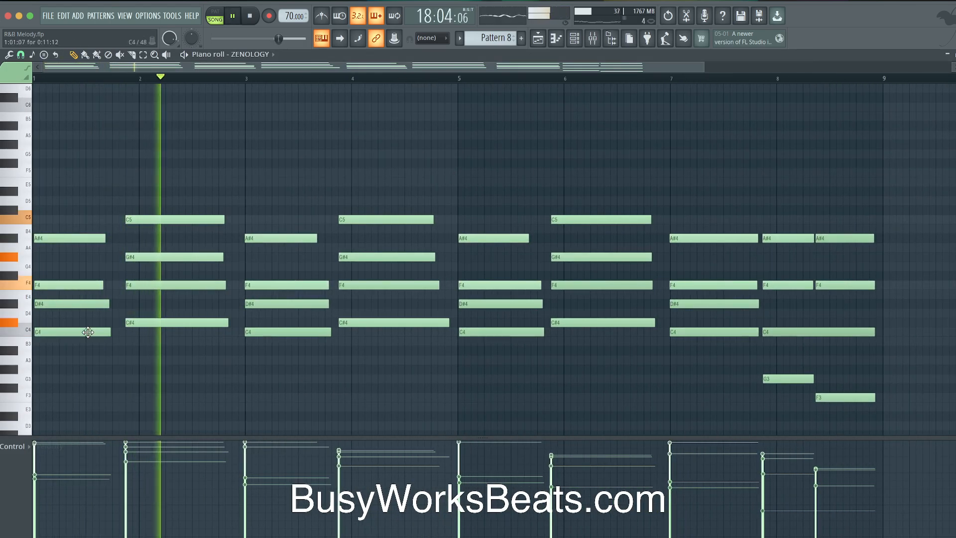
Try the first-bar D#4, C4 and F4 notes an octave up, returning each to its original pitch
{"action": "mouse_move", "coordinate": [62, 293]}
{"action": "left_mouse_down"}
{"action": "mouse_move", "coordinate": [60, 335]}
{"action": "mouse_move", "coordinate": [61, 302]}
{"action": "left_mouse_up"}
{"action": "key", "text": "space"}
{"action": "key", "text": "ctrl+Up"}
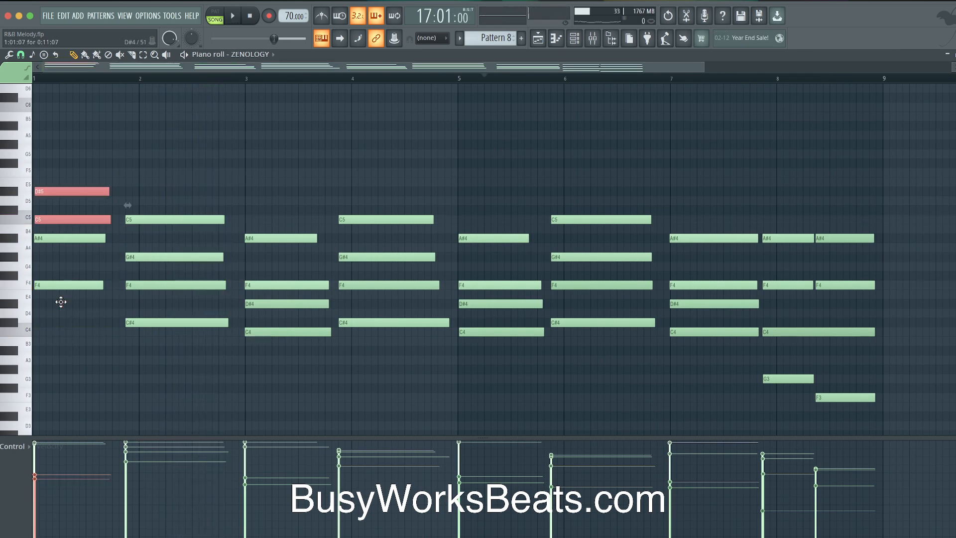
{"action": "key", "text": "ctrl+Down"}
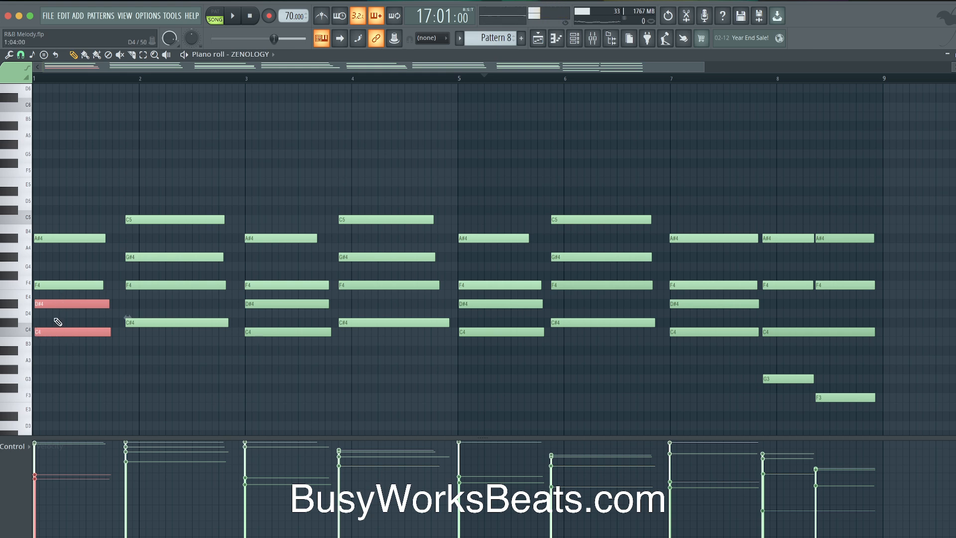
{"action": "left_click", "coordinate": [75, 285]}
{"action": "key", "text": "ctrl+Up"}
{"action": "key", "text": "ctrl+Down"}
{"action": "key", "text": "ctrl+Up"}
{"action": "key", "text": "ctrl+Down"}
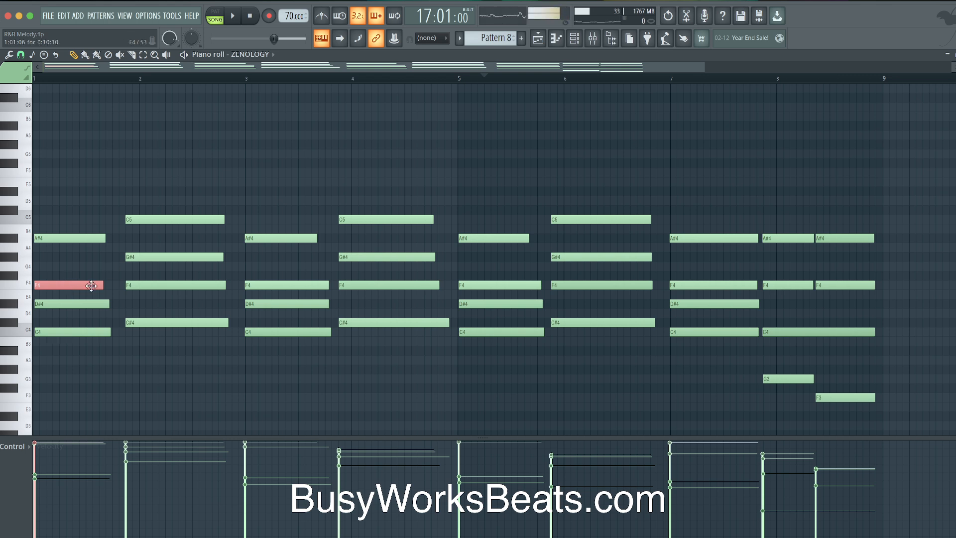
{"action": "key", "text": "ctrl+Up"}
{"action": "key", "text": "ctrl+Down"}
Compare the first-bar F4 an octave higher, then leave the chord at its original pitches
{"action": "left_click", "coordinate": [74, 236]}
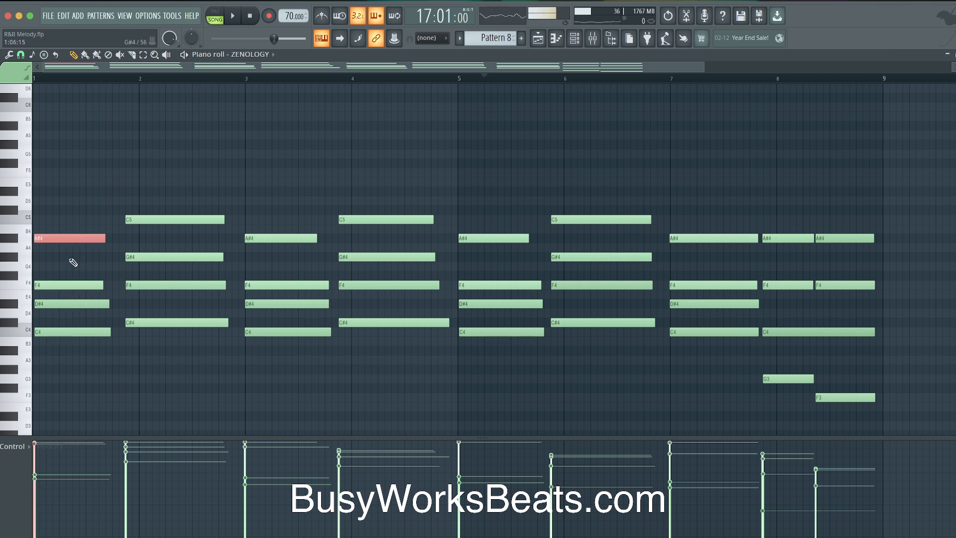
{"action": "left_click", "coordinate": [63, 303], "text": "shift"}
{"action": "left_click", "coordinate": [59, 332], "text": "shift"}
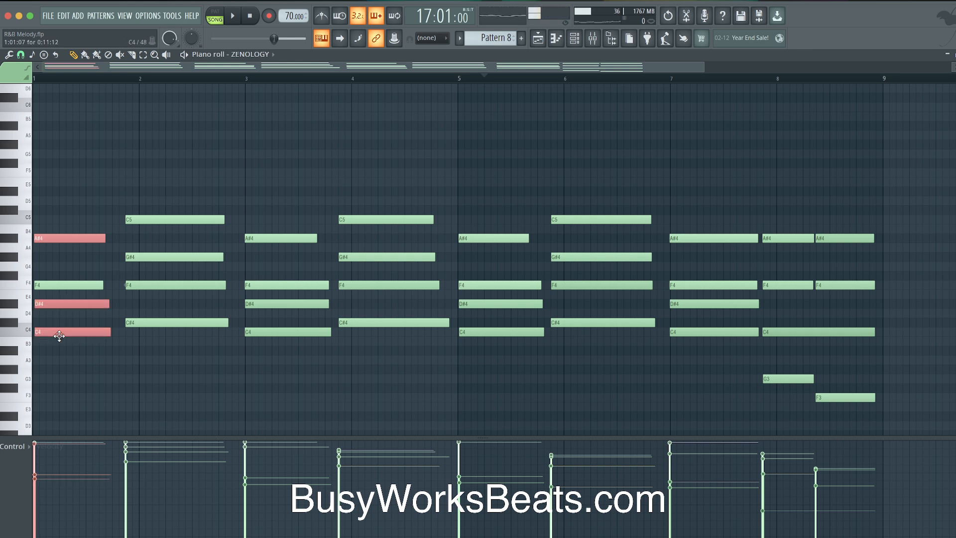
{"action": "right_click", "coordinate": [91, 259]}
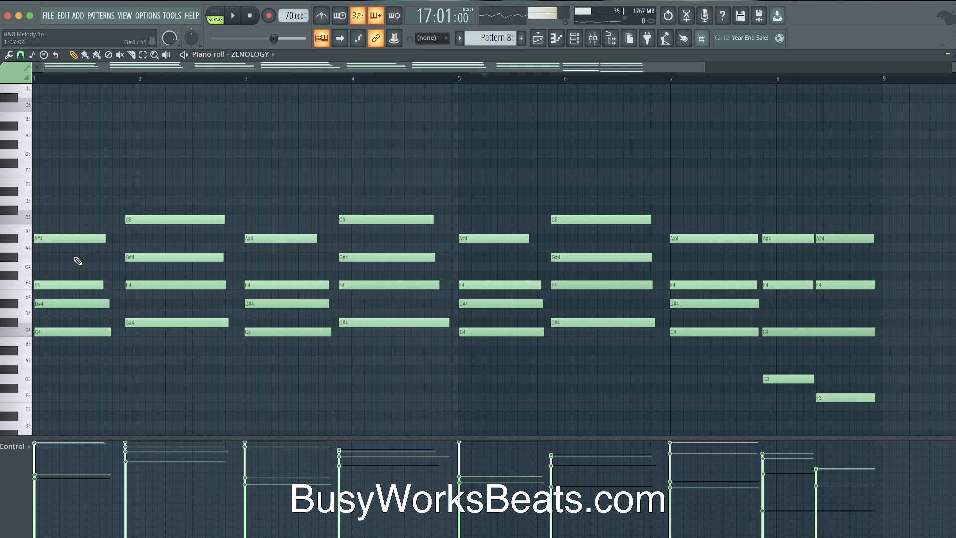
{"action": "left_click", "coordinate": [68, 284]}
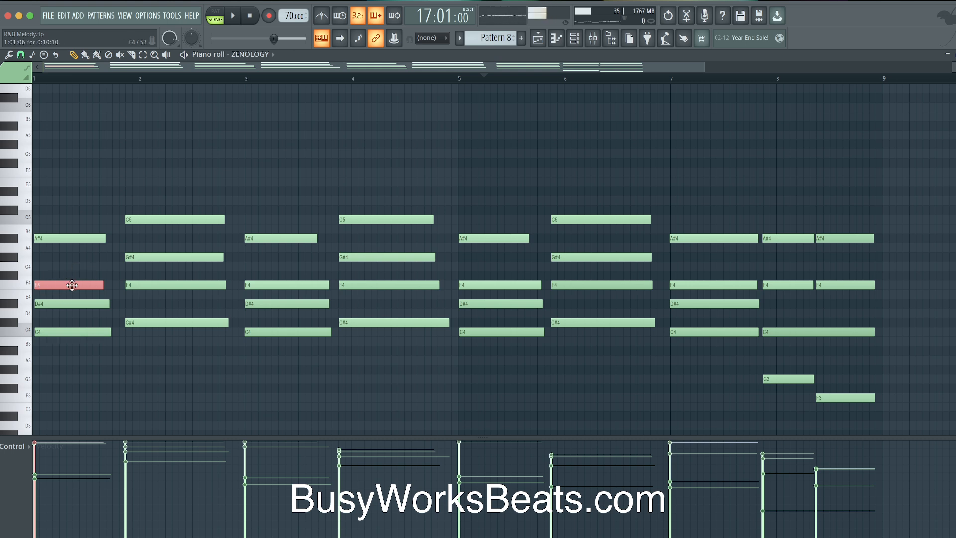
{"action": "key", "text": "ctrl+Up"}
{"action": "key", "text": "ctrl+Down"}
{"action": "key", "text": "ctrl+Up"}
{"action": "key", "text": "ctrl+Down"}
{"action": "left_click", "coordinate": [125, 313]}
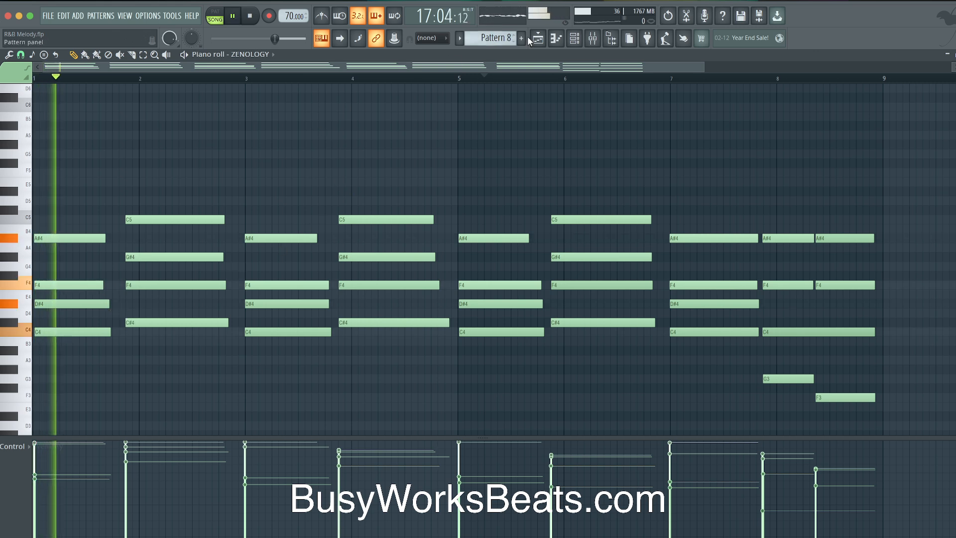
Paste the ZENOLOGY melody into the JV-1080 channel and play it back layered
{"action": "left_click", "coordinate": [540, 38]}
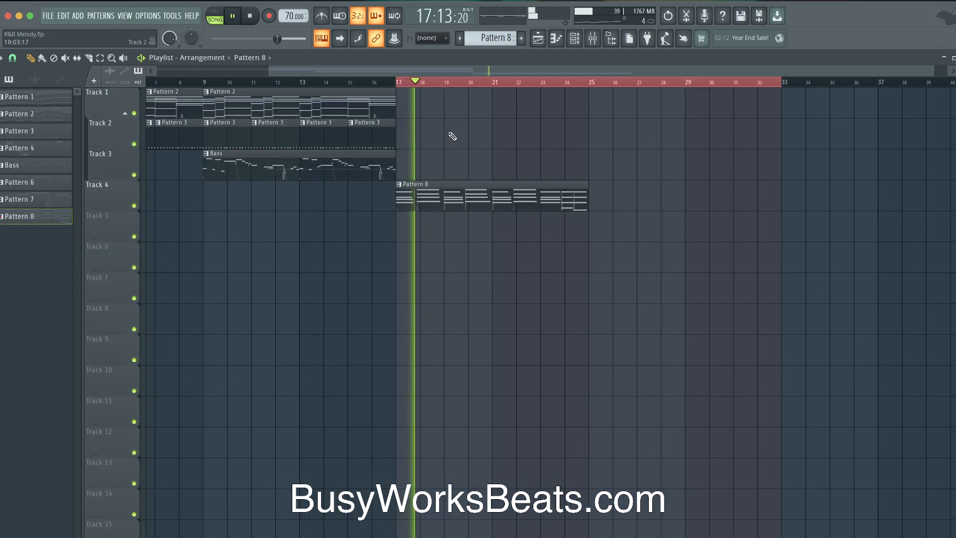
{"action": "left_click", "coordinate": [574, 39]}
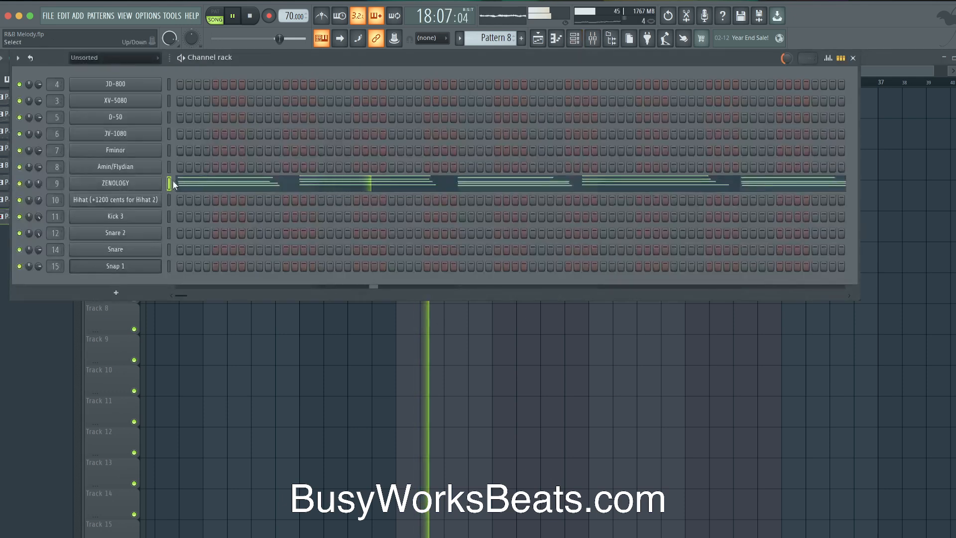
{"action": "left_click", "coordinate": [169, 133]}
{"action": "key", "text": "ctrl+v"}
{"action": "key", "text": "space"}
{"action": "key", "text": "space"}
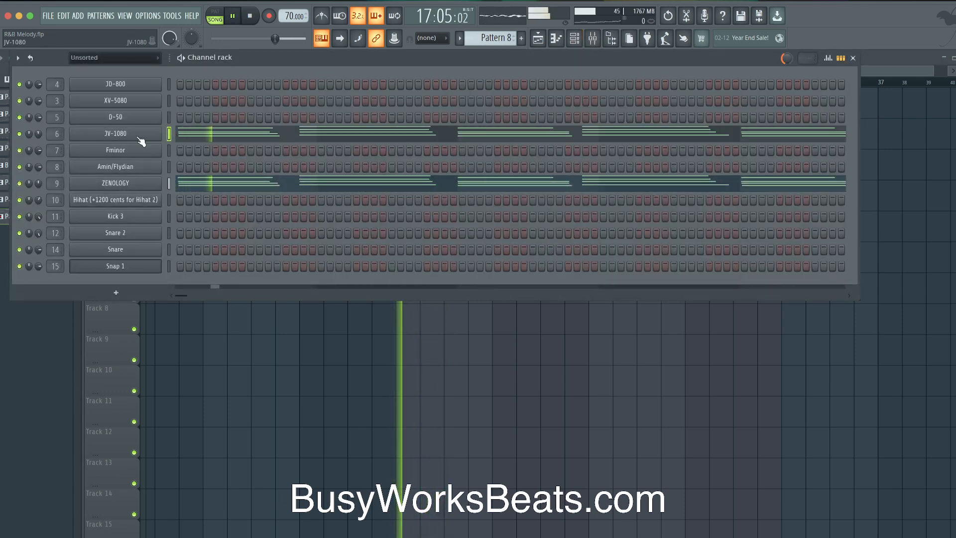
{"action": "key", "text": "space"}
Copy the melody from JV-1080 into XV-5080 and open XV-5080's piano roll
{"action": "left_click", "coordinate": [168, 132]}
{"action": "key", "text": "ctrl+c"}
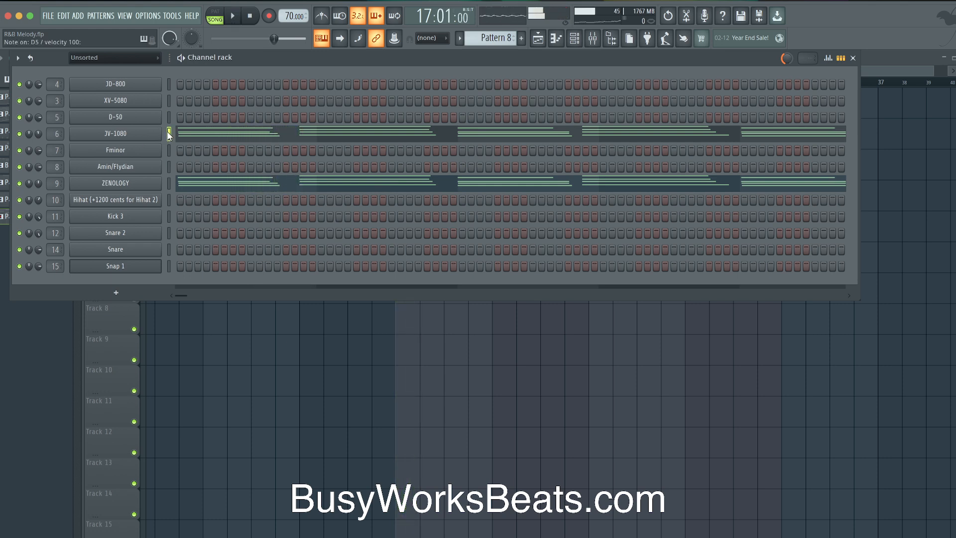
{"action": "left_click", "coordinate": [169, 84]}
{"action": "left_click", "coordinate": [169, 100]}
{"action": "key", "text": "ctrl+v"}
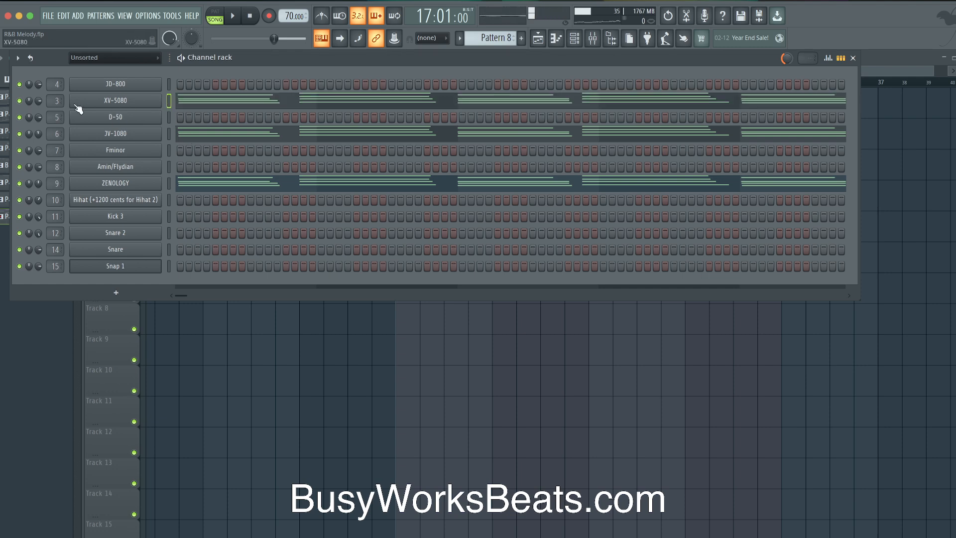
{"action": "key", "text": "F6"}
{"action": "key", "text": "space"}
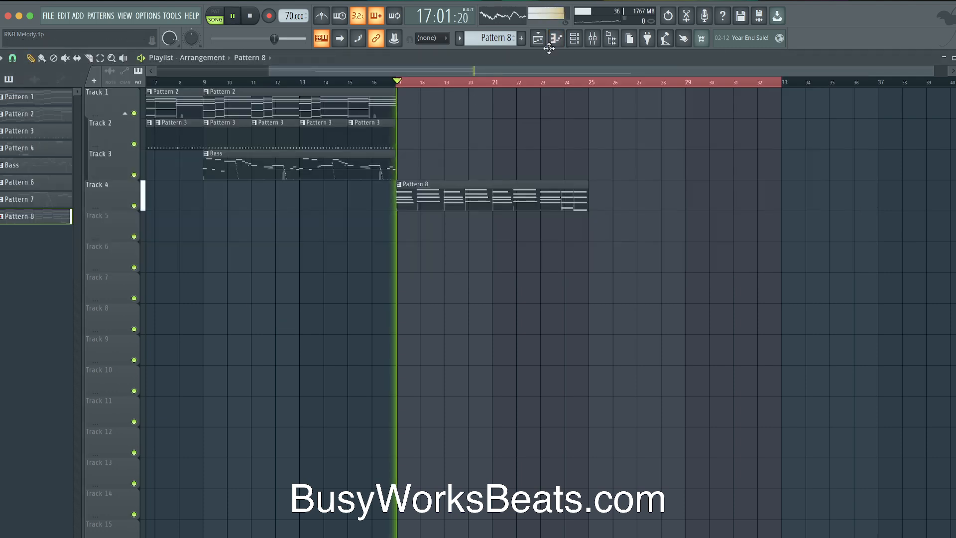
{"action": "left_click", "coordinate": [574, 39]}
{"action": "key", "text": "space"}
{"action": "left_click", "coordinate": [222, 91]}
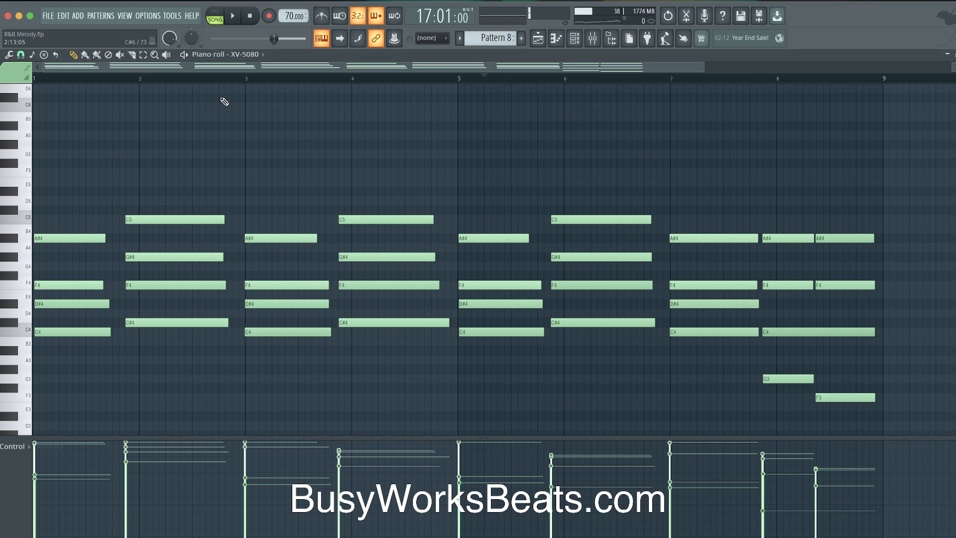
Turn down the JV-1080 channel volume and audition bars 16–18 of the arrangement
{"action": "key", "text": "space"}
{"action": "key", "text": "F6"}
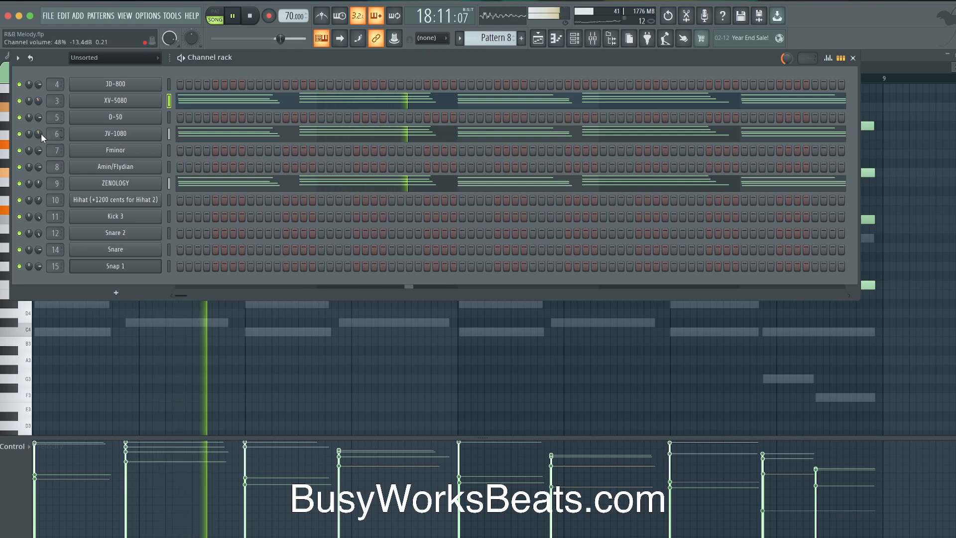
{"action": "left_click_drag", "start_coordinate": [38, 133], "coordinate": [38, 145]}
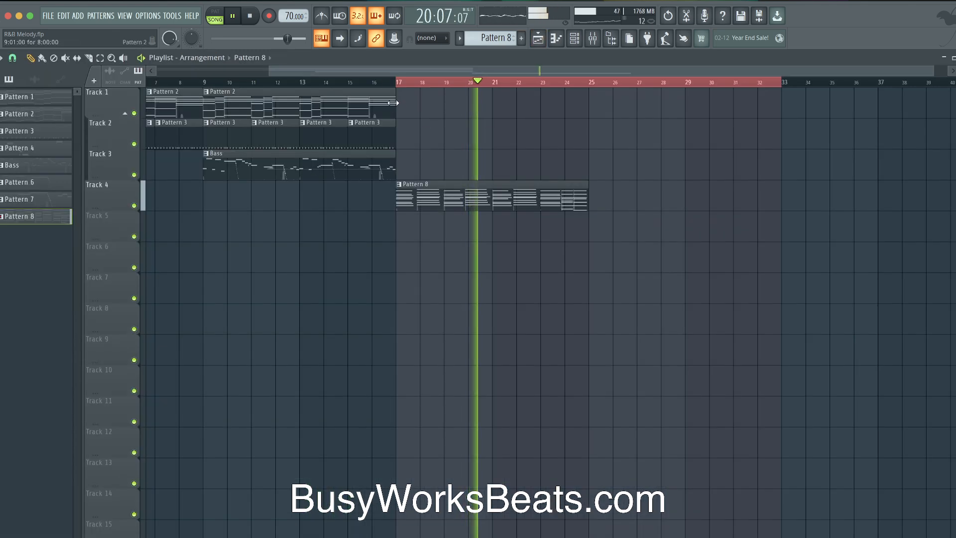
{"action": "key", "text": "space"}
{"action": "left_click_drag", "start_coordinate": [373, 82], "coordinate": [414, 74]}
{"action": "key", "text": "space"}
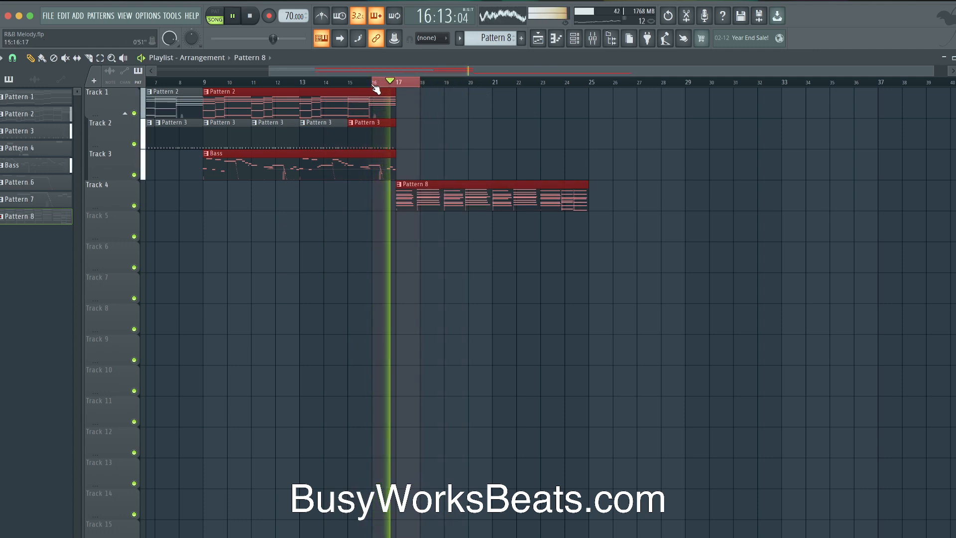
{"action": "key", "text": "space"}
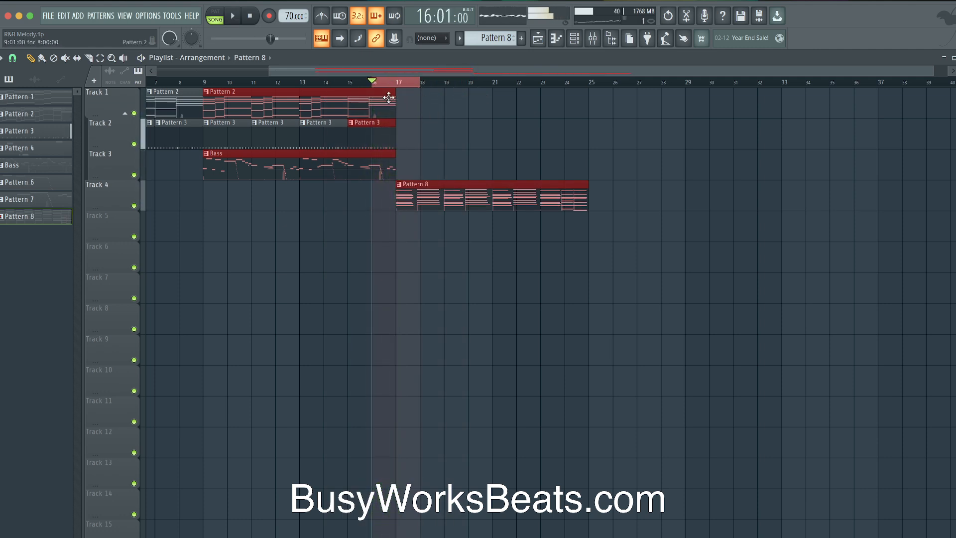
Preview the Pattern 8 melody notes, checking the C5 pitch
{"action": "double_click", "coordinate": [412, 195]}
{"action": "scroll", "coordinate": [55, 209], "scroll_direction": "up", "scroll_amount": 4}
{"action": "left_click", "coordinate": [40, 304]}
{"action": "left_click", "coordinate": [25, 302]}
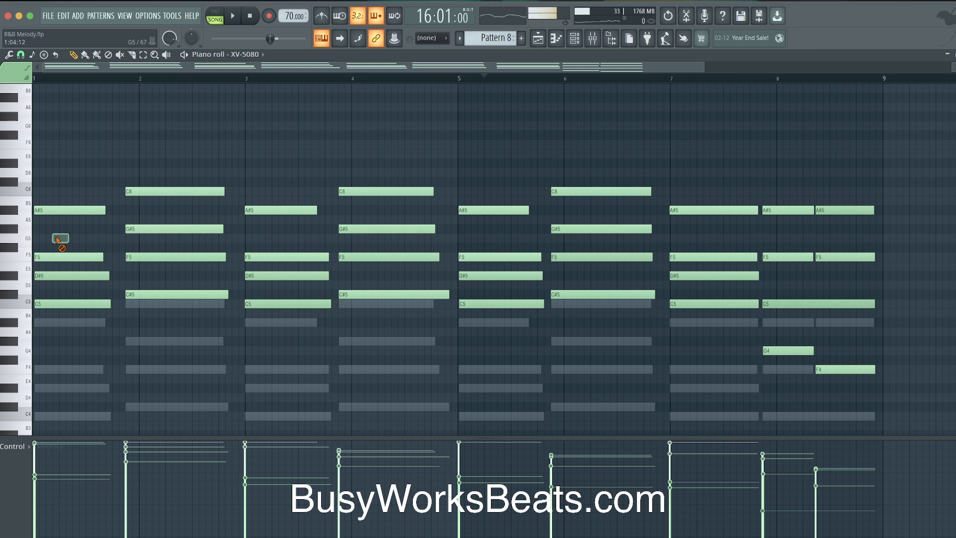
Shorten the five notes of Pattern 2's final chord so they end before bar 9
{"action": "left_click", "coordinate": [538, 39]}
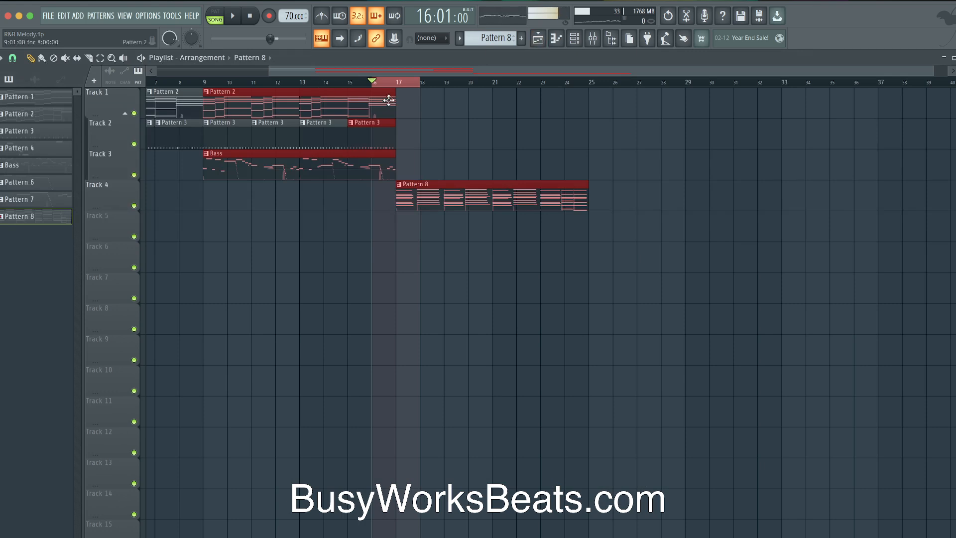
{"action": "double_click", "coordinate": [389, 96]}
{"action": "scroll", "coordinate": [130, 236], "scroll_direction": "down", "scroll_amount": 4}
{"action": "left_click_drag", "start_coordinate": [224, 280], "coordinate": [222, 72]}
{"action": "left_click_drag", "start_coordinate": [242, 146], "coordinate": [210, 146]}
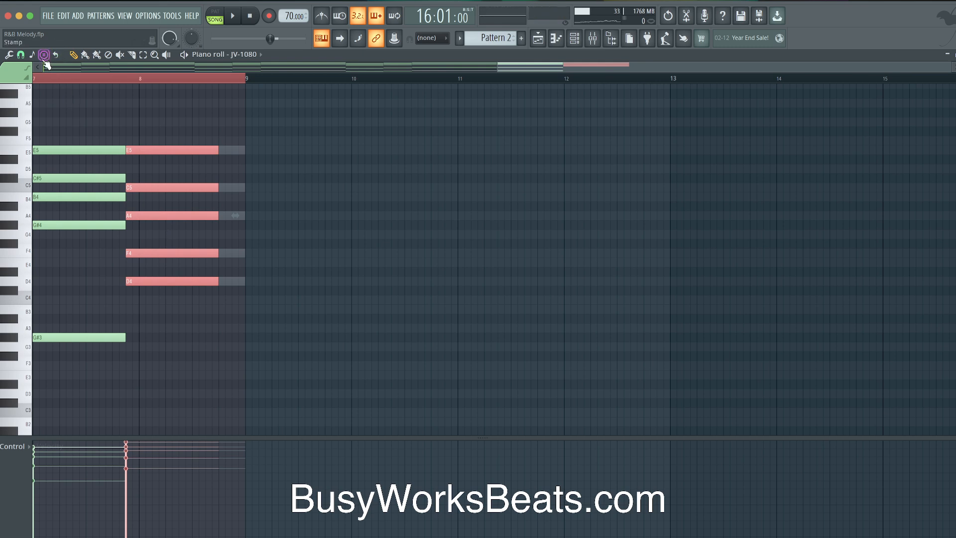
Stamp a five-note chord at the end of bar 8, trim it to end at bar 9, and save
{"action": "left_click", "coordinate": [44, 55]}
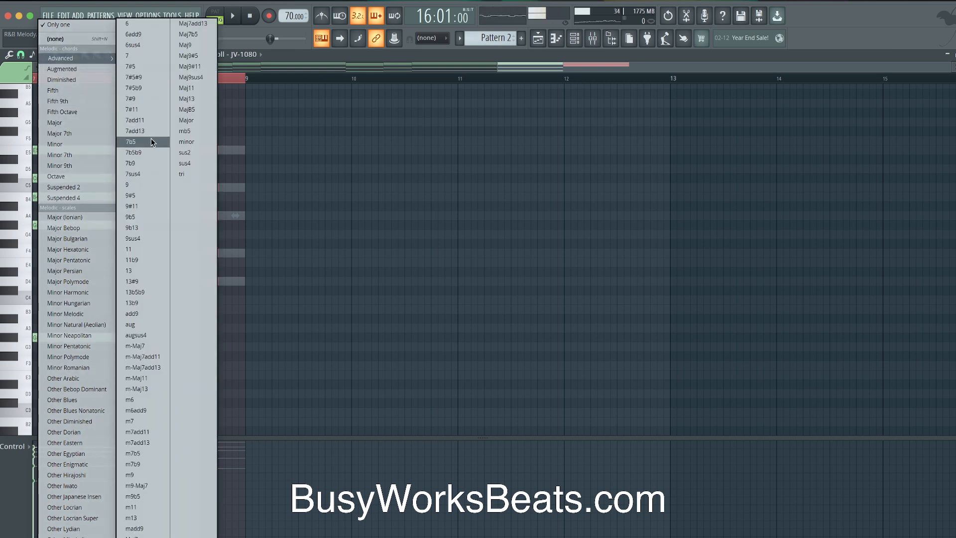
{"action": "left_click", "coordinate": [143, 183]}
{"action": "mouse_move", "coordinate": [237, 215]}
{"action": "left_mouse_down"}
{"action": "mouse_move", "coordinate": [234, 198]}
{"action": "mouse_move", "coordinate": [215, 236]}
{"action": "left_mouse_up"}
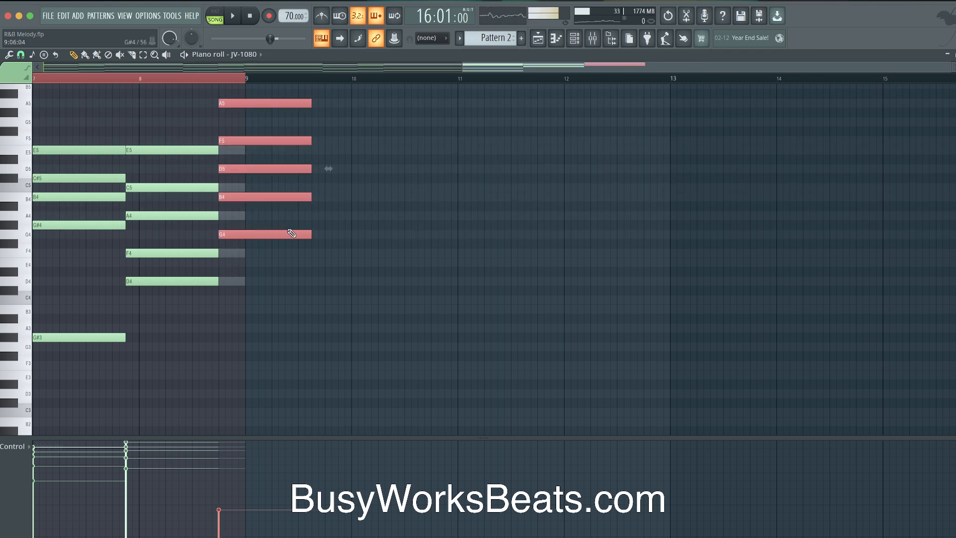
{"action": "left_click_drag", "start_coordinate": [307, 234], "coordinate": [256, 235]}
{"action": "key", "text": "ctrl+s"}
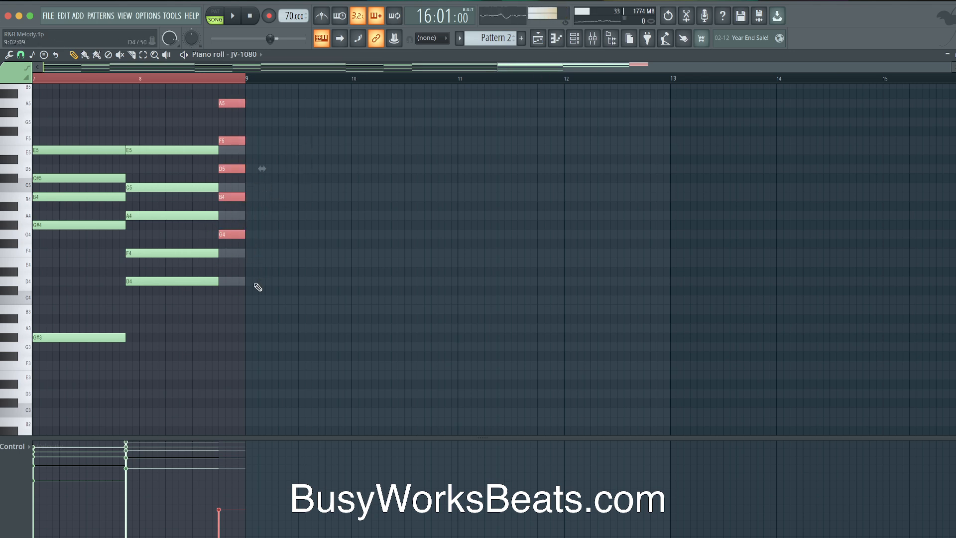
Add a note at bar 9, lower it to C4, then delete the stray C4
{"action": "left_click", "coordinate": [251, 282]}
{"action": "left_click_drag", "start_coordinate": [233, 250], "coordinate": [228, 94]}
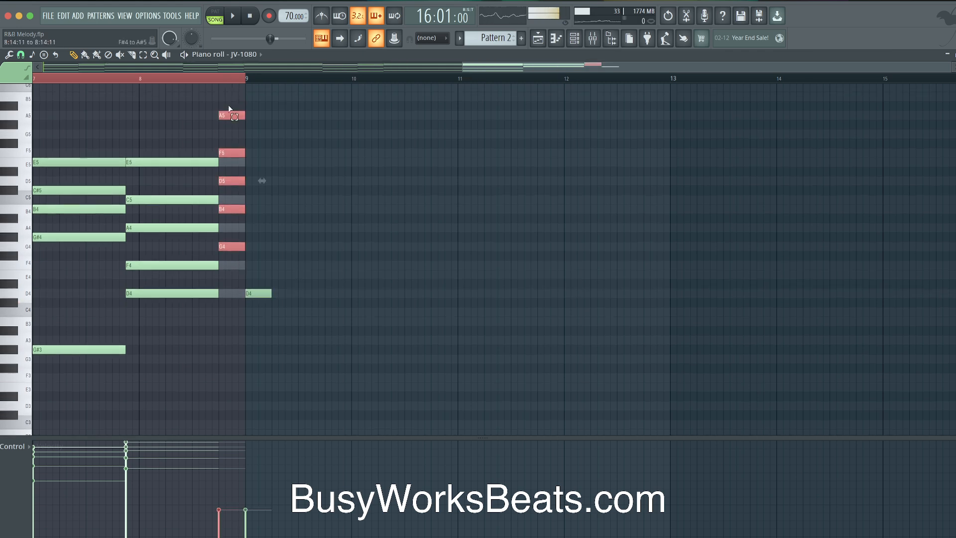
{"action": "left_click_drag", "start_coordinate": [258, 289], "coordinate": [252, 311]}
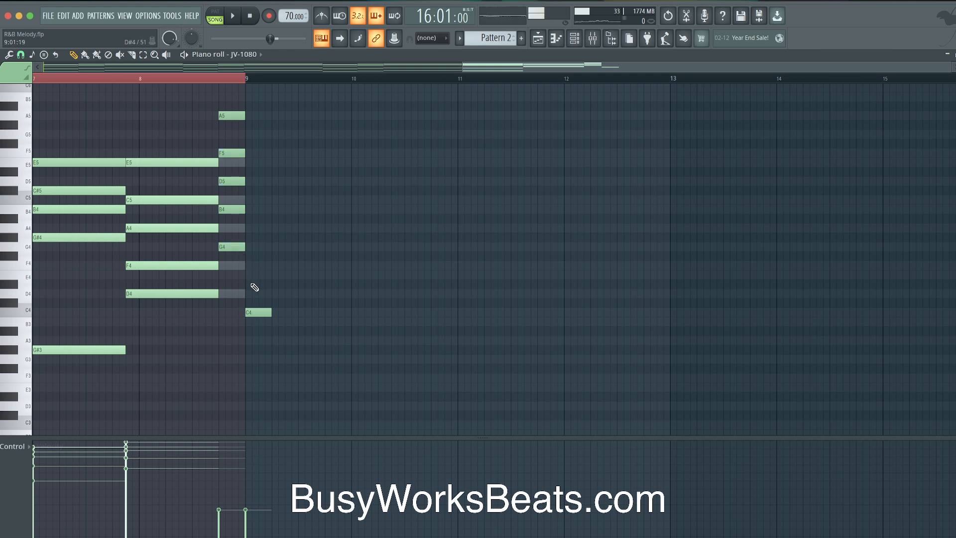
{"action": "left_click", "coordinate": [253, 316]}
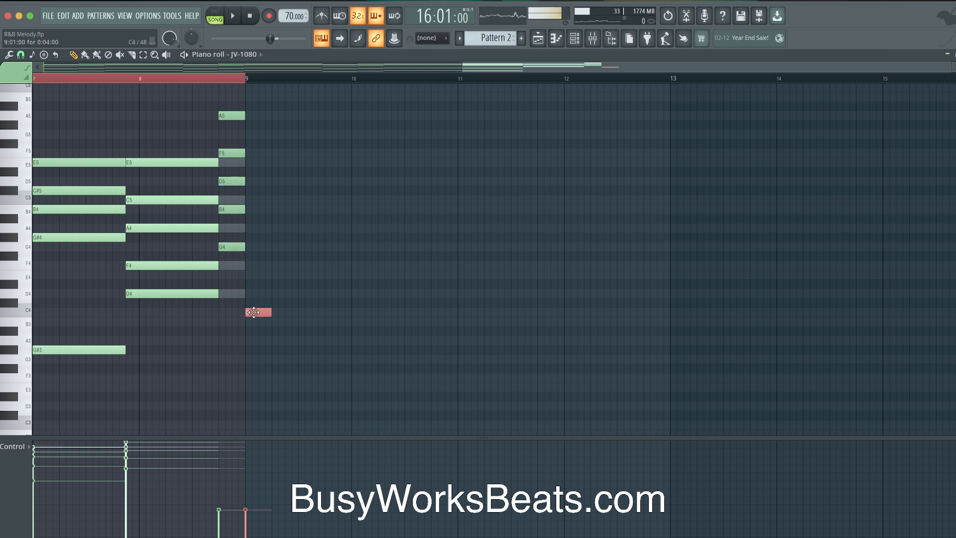
{"action": "right_click", "coordinate": [258, 313]}
Transpose the chord down six semitones and raise G#4 and D#5 a semitone, then select ZENOLOGY
{"action": "left_click", "coordinate": [232, 249]}
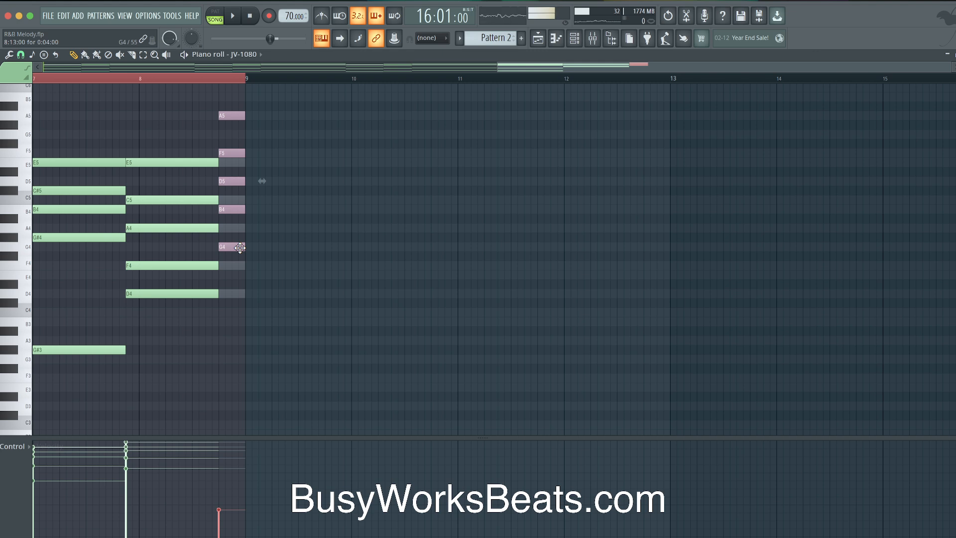
{"action": "key", "text": "Down"}
{"action": "key", "text": "Down"}
{"action": "key", "text": "Down"}
{"action": "key", "text": "Down"}
{"action": "key", "text": "Down"}
{"action": "key", "text": "Down"}
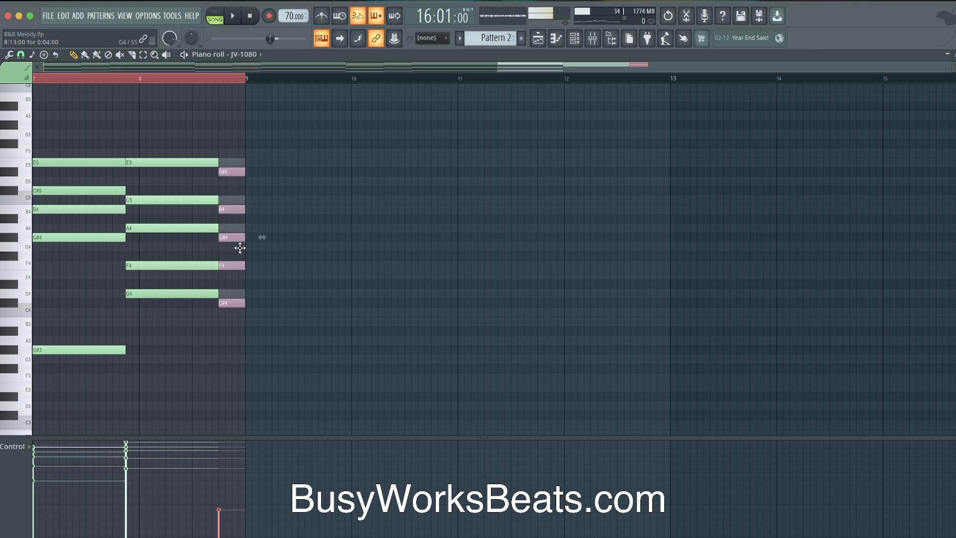
{"action": "key", "text": "super+d"}
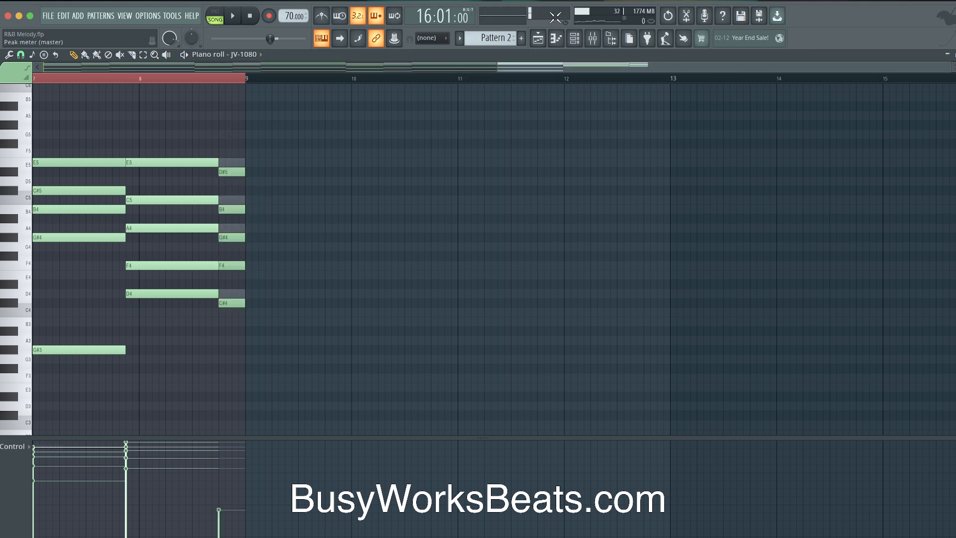
{"action": "left_click", "coordinate": [236, 237], "text": "ctrl"}
{"action": "left_click", "coordinate": [236, 172], "text": "ctrl"}
{"action": "key", "text": "Up"}
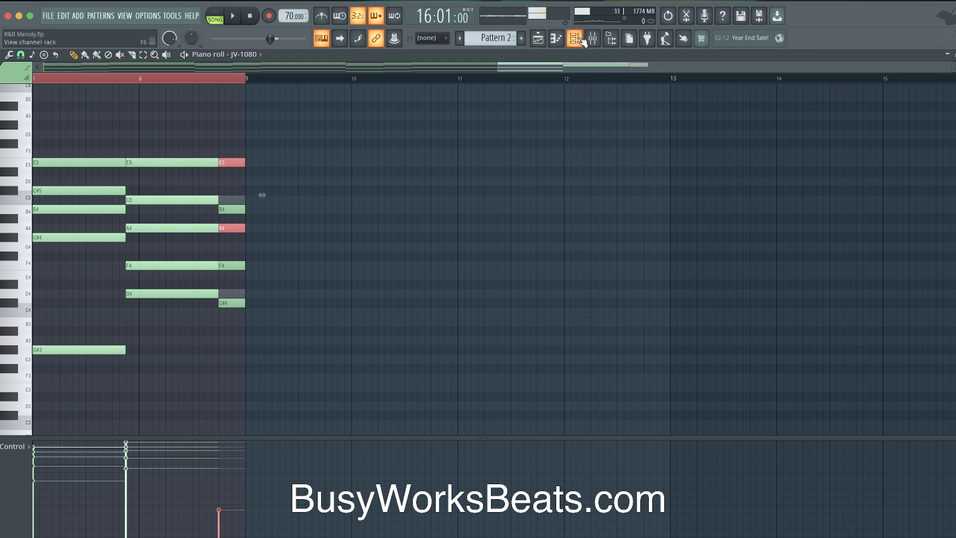
{"action": "left_click", "coordinate": [574, 38]}
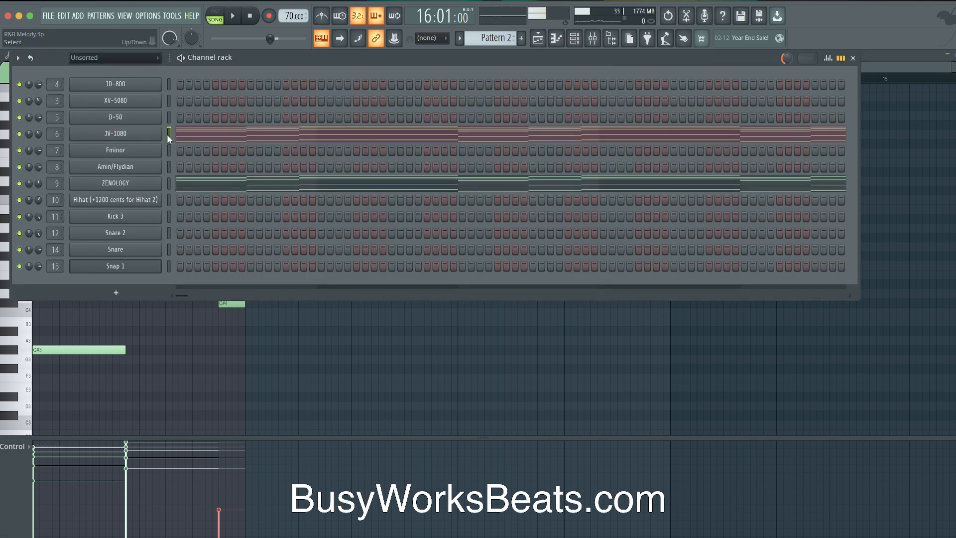
{"action": "left_click", "coordinate": [169, 181]}
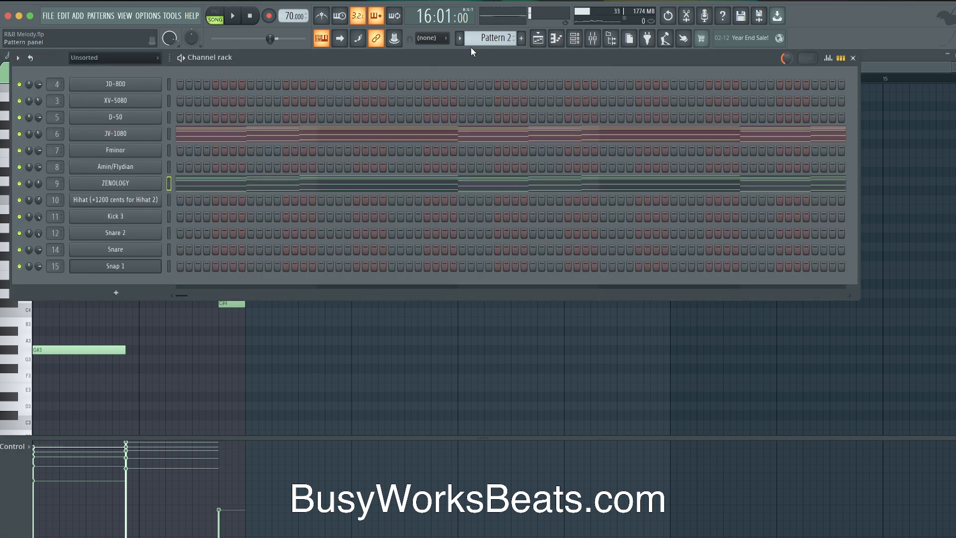
Play the arrangement from bar 16 to hear the reworked chord
{"action": "left_click", "coordinate": [538, 38]}
{"action": "key", "text": "space"}
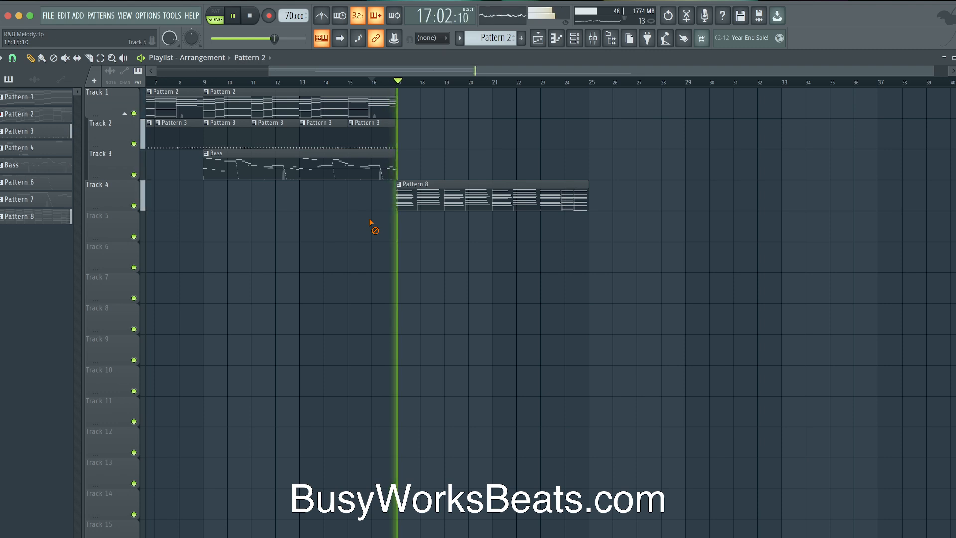
{"action": "key", "text": "space"}
{"action": "key", "text": "space"}
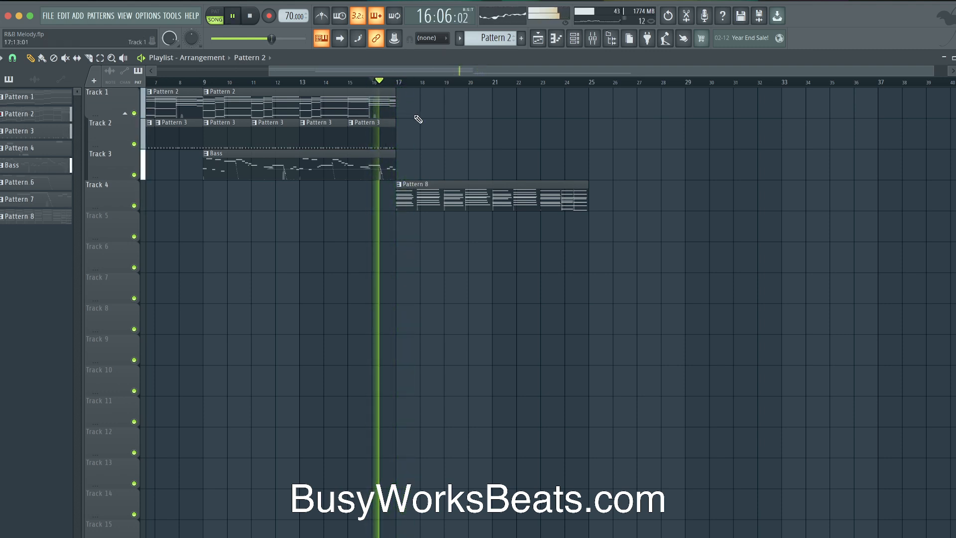
{"action": "key", "text": "space"}
Raise the velocity of Pattern 2's final chord, audition it, then undo the change
{"action": "double_click", "coordinate": [383, 103]}
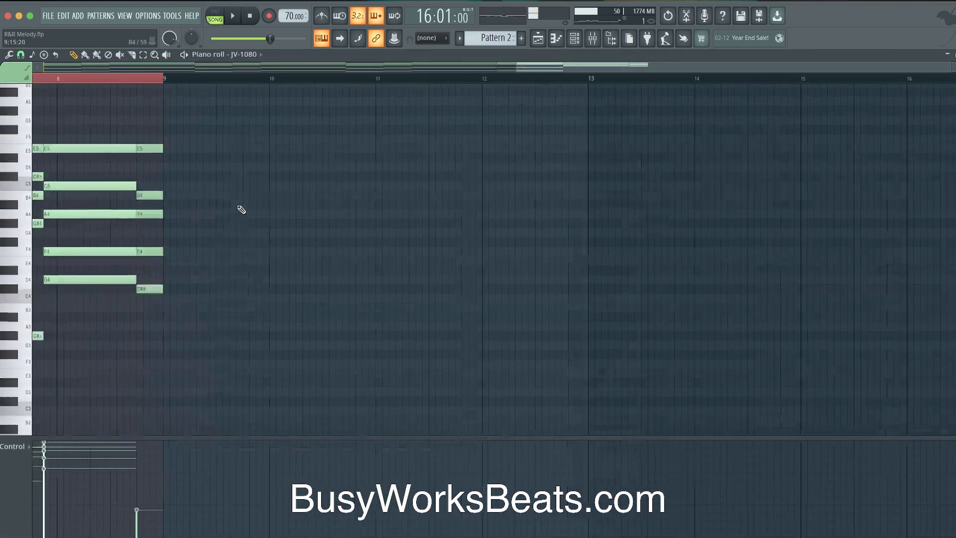
{"action": "left_click_drag", "start_coordinate": [206, 469], "coordinate": [207, 451]}
{"action": "key", "text": "space"}
{"action": "key", "text": "space"}
{"action": "left_click_drag", "start_coordinate": [229, 323], "coordinate": [228, 133]}
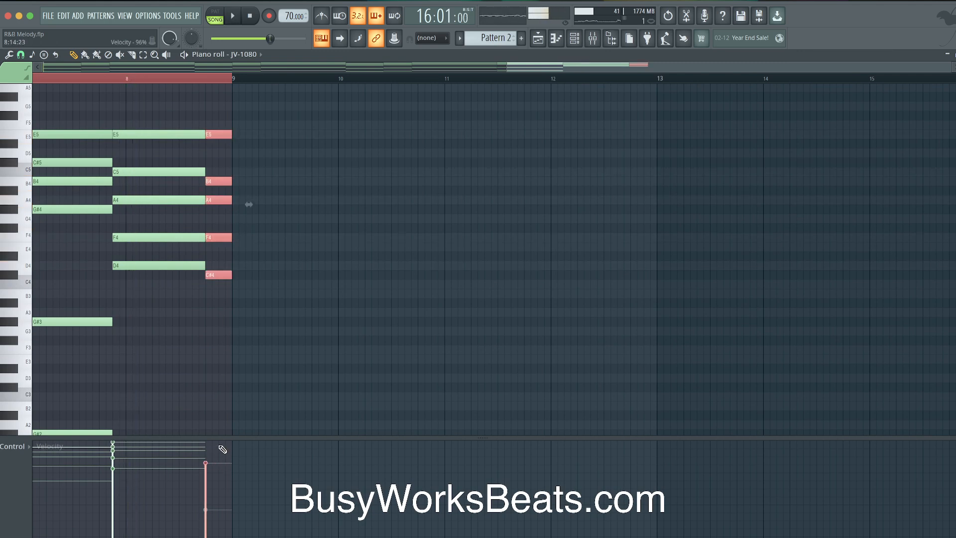
{"action": "left_click", "coordinate": [573, 38]}
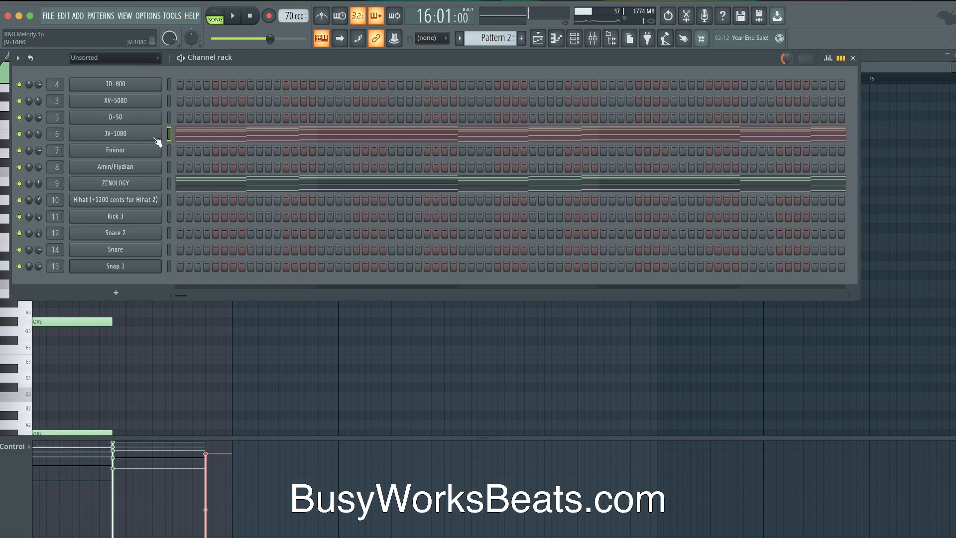
{"action": "left_click", "coordinate": [169, 183]}
{"action": "key", "text": "space"}
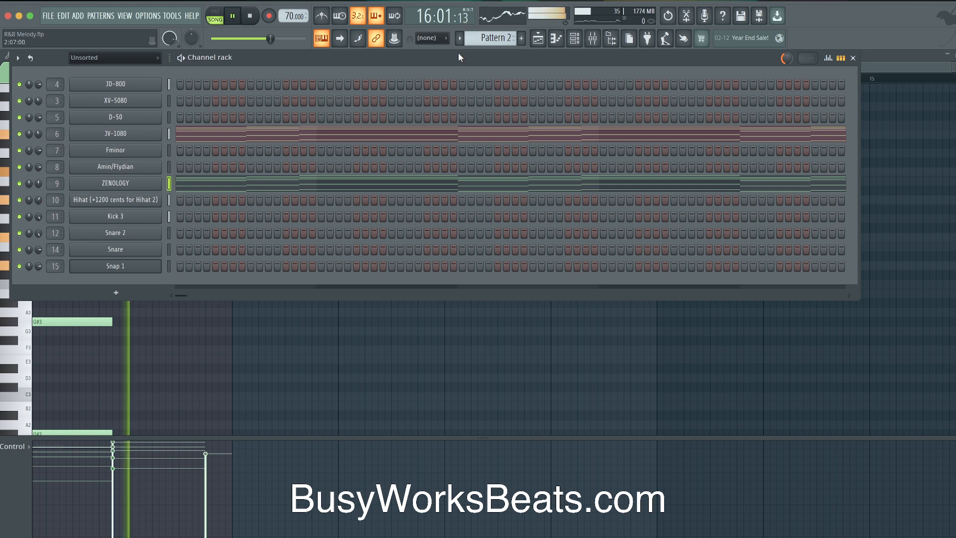
{"action": "left_click", "coordinate": [538, 42]}
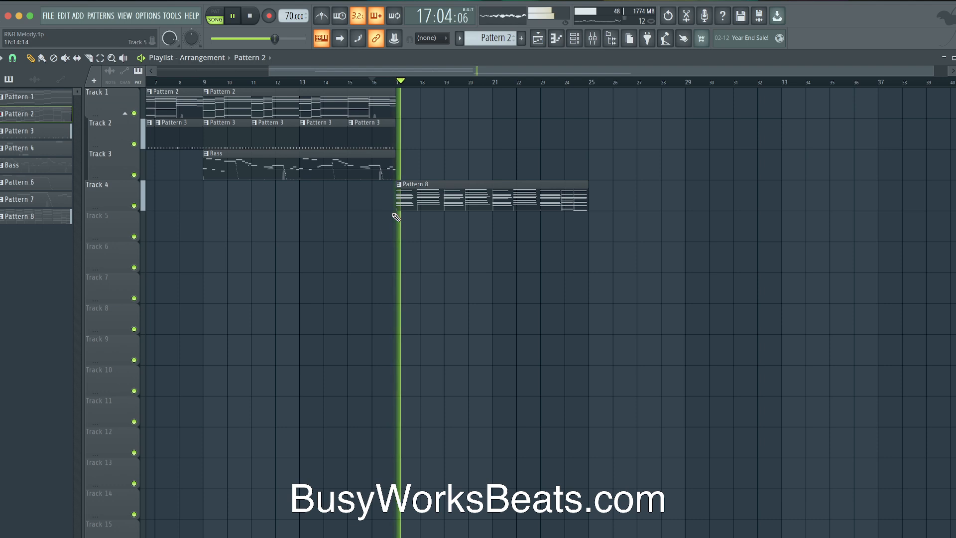
{"action": "key", "text": "space"}
{"action": "key", "text": "ctrl+z"}
Set the song position late in bar 16 and play the song from there
{"action": "double_click", "coordinate": [390, 111]}
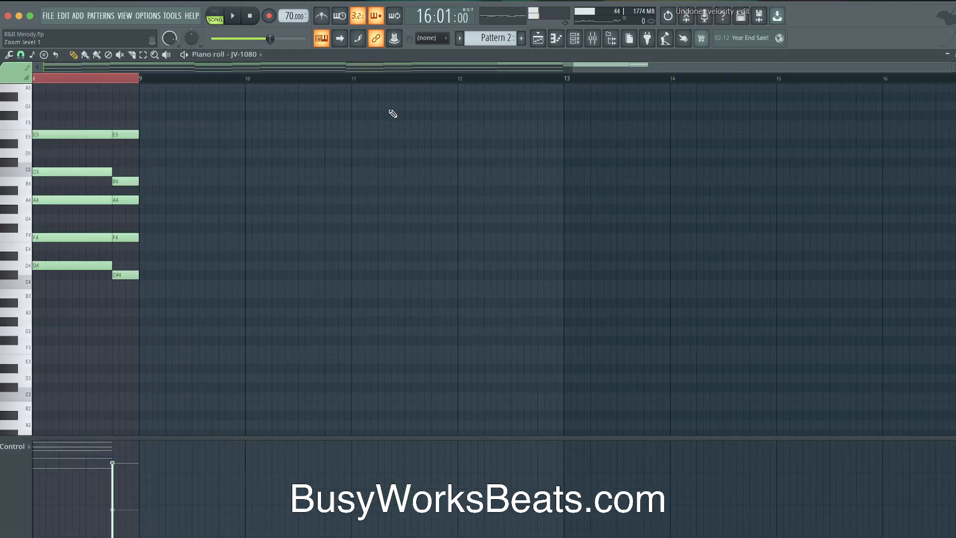
{"action": "left_click_drag", "start_coordinate": [129, 135], "coordinate": [126, 279]}
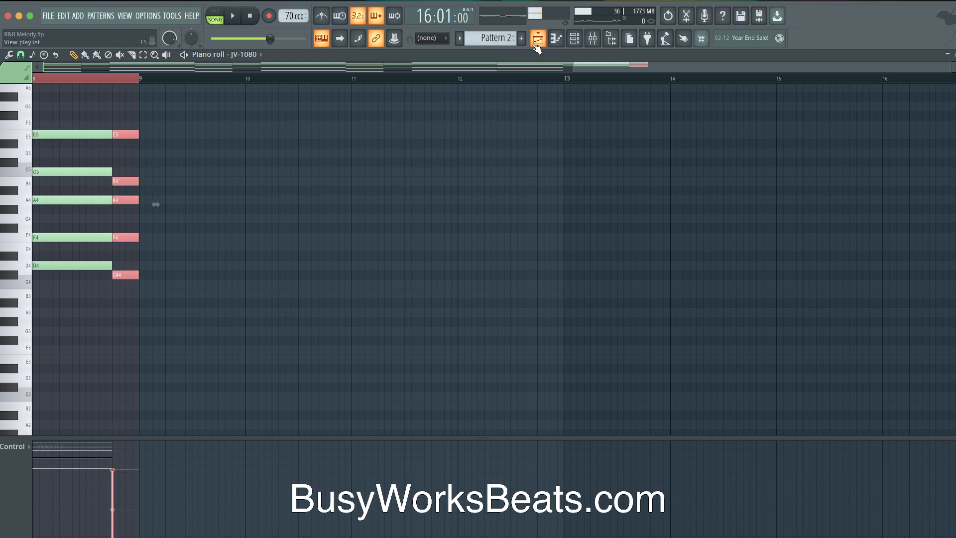
{"action": "key", "text": "F5"}
{"action": "left_click", "coordinate": [391, 82]}
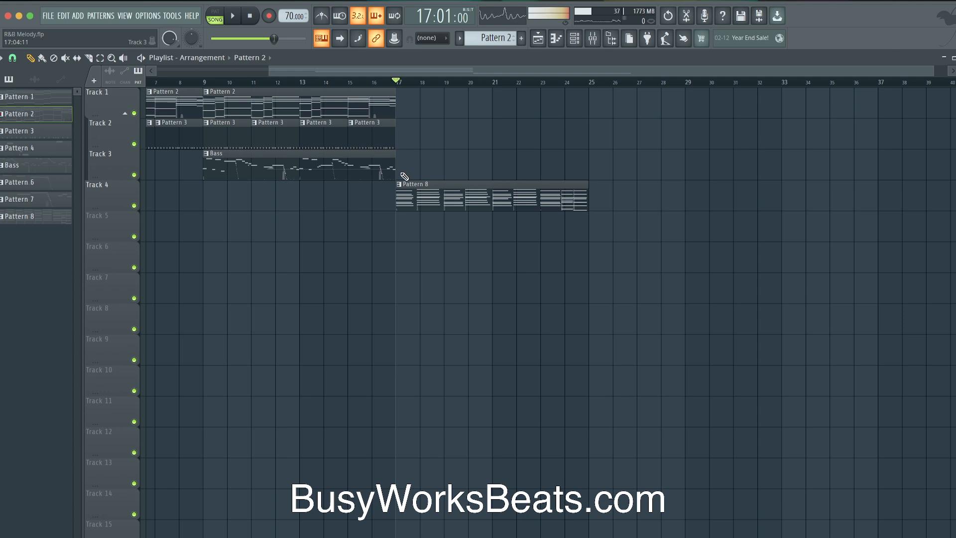
{"action": "scroll", "coordinate": [395, 201], "scroll_direction": "up", "scroll_amount": 10}
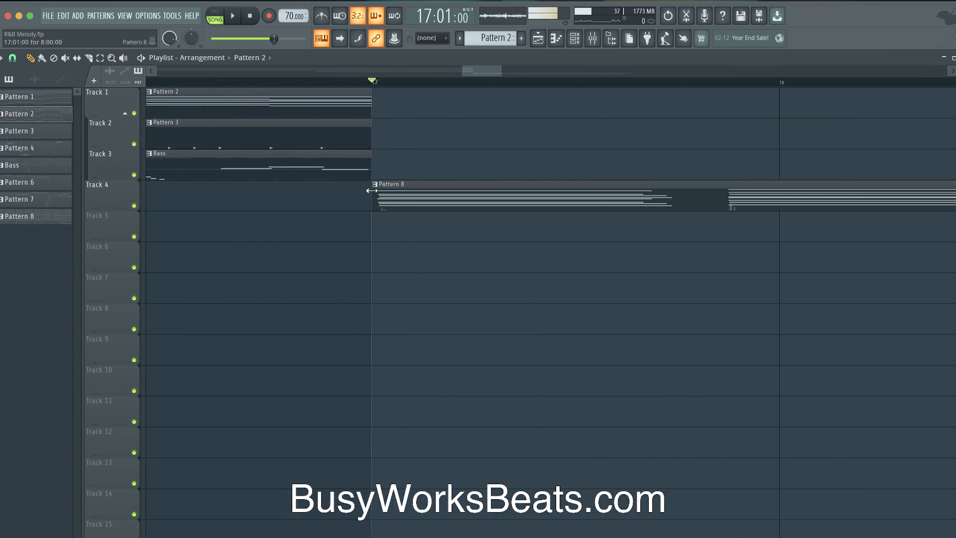
{"action": "scroll", "coordinate": [383, 202], "scroll_direction": "down", "scroll_amount": 6}
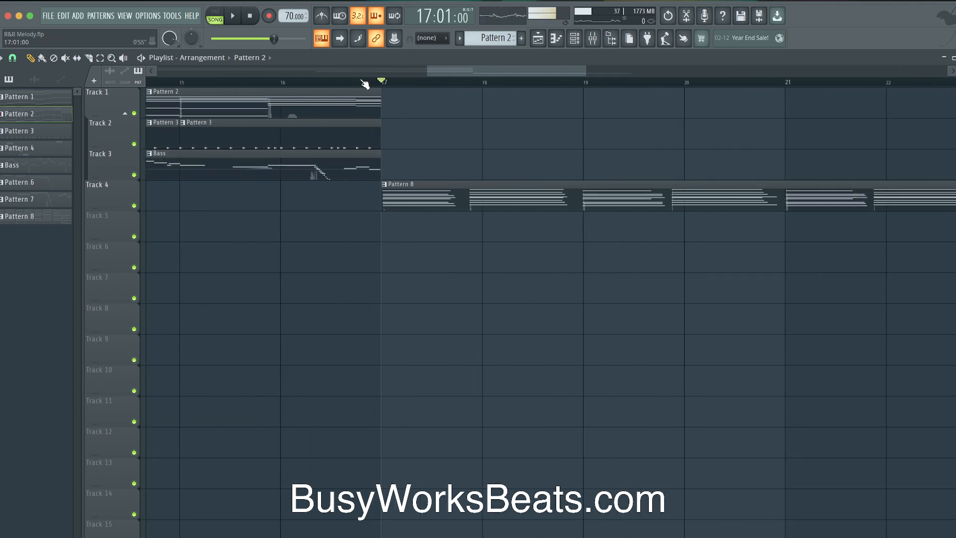
{"action": "left_click", "coordinate": [314, 81]}
{"action": "key", "text": "space"}
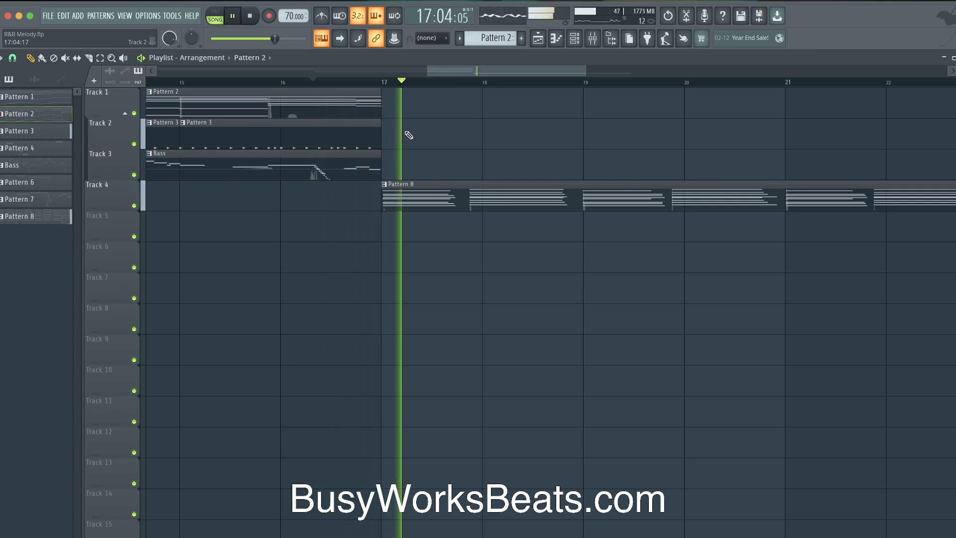
{"action": "scroll", "coordinate": [408, 135], "scroll_direction": "down", "scroll_amount": 5}
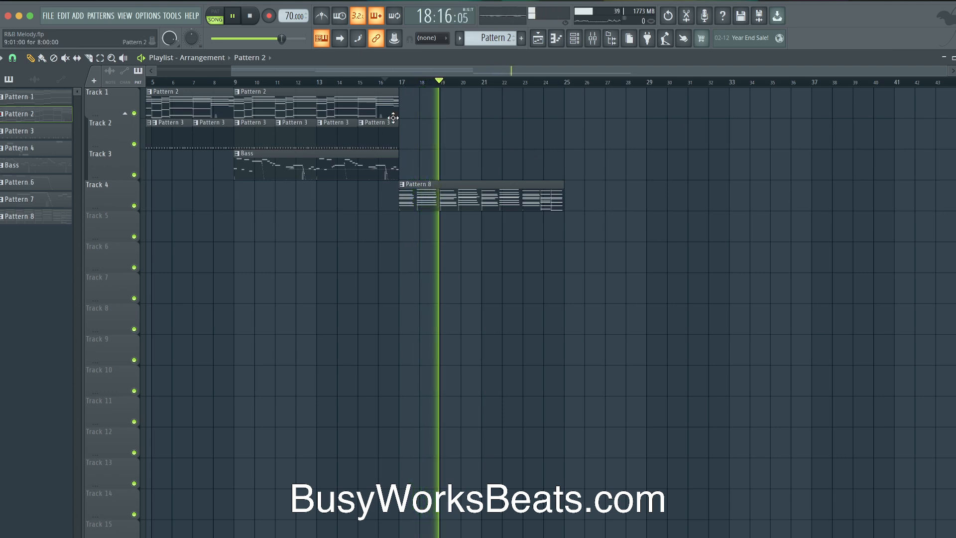
{"action": "left_click", "coordinate": [574, 39]}
Create the empty Pattern 9 and put a kick on its first step
{"action": "right_click", "coordinate": [491, 38]}
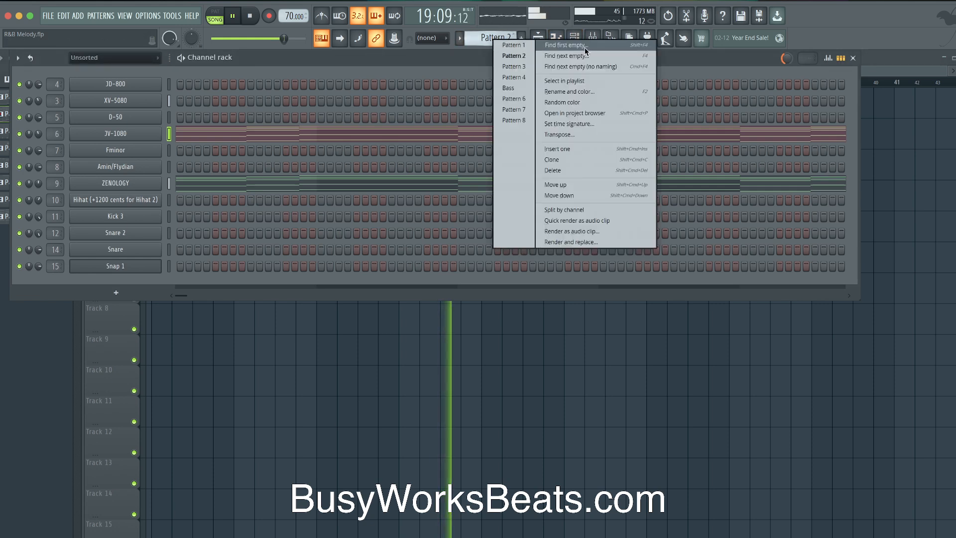
{"action": "left_click", "coordinate": [585, 44]}
{"action": "left_click", "coordinate": [168, 216]}
{"action": "left_click", "coordinate": [180, 216]}
Set pattern playback with the metronome on and fill the Hihat row across the bar
{"action": "left_click", "coordinate": [219, 16]}
{"action": "key", "text": "space"}
{"action": "left_click", "coordinate": [321, 16]}
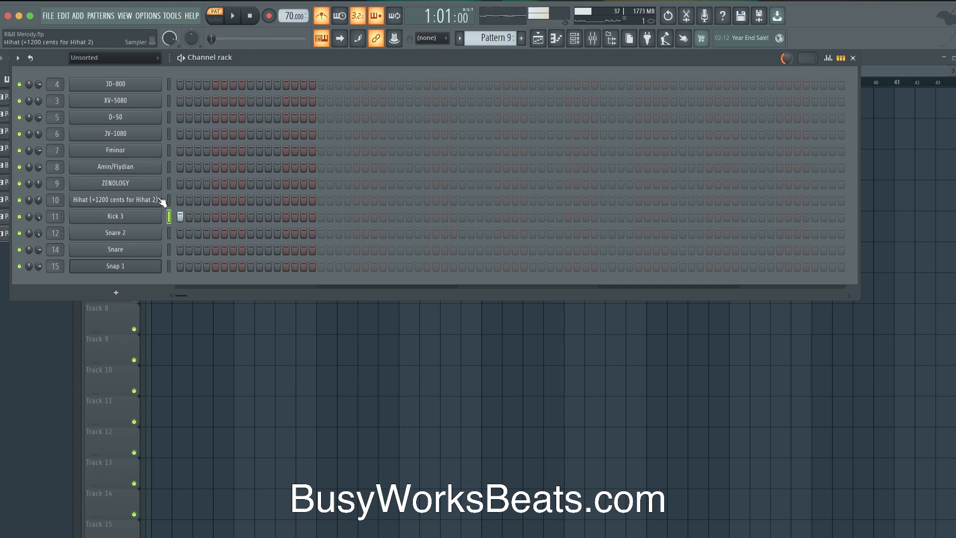
{"action": "left_click_drag", "start_coordinate": [293, 197], "coordinate": [312, 200]}
{"action": "key", "text": "space"}
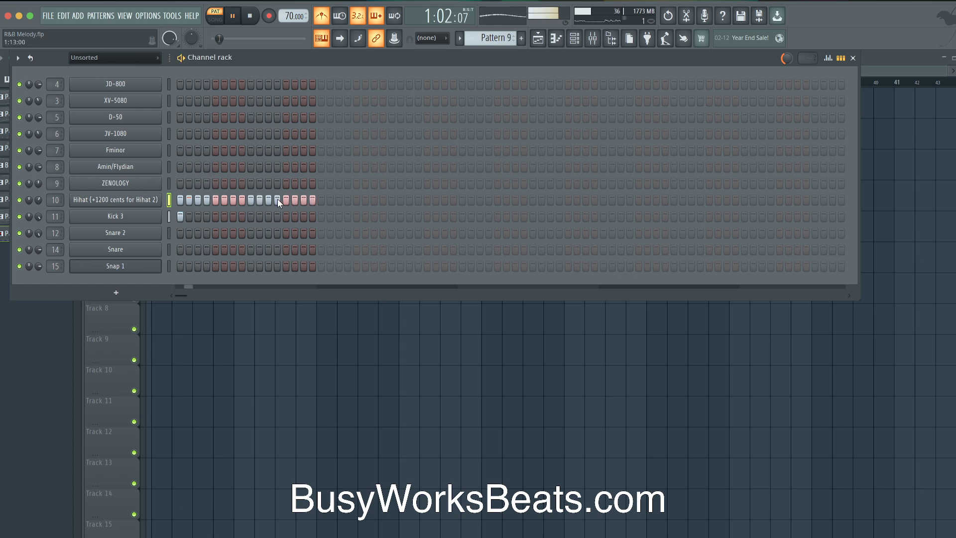
{"action": "key", "text": "space"}
Lower the velocity of alternate hi-hat hits in the velocity graph
{"action": "left_click", "coordinate": [829, 59]}
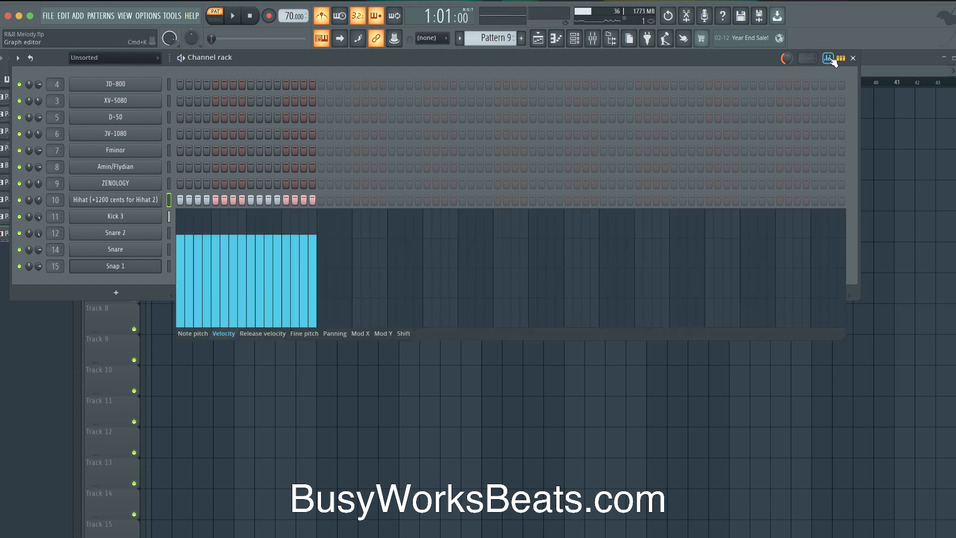
{"action": "left_click", "coordinate": [190, 262]}
{"action": "key", "text": "space"}
{"action": "left_click", "coordinate": [207, 255]}
{"action": "left_click", "coordinate": [224, 261]}
{"action": "left_click", "coordinate": [242, 261]}
{"action": "left_click", "coordinate": [259, 262]}
{"action": "left_click", "coordinate": [278, 261]}
{"action": "left_click", "coordinate": [296, 263]}
{"action": "left_click", "coordinate": [304, 263]}
{"action": "key", "text": "super+z"}
{"action": "left_click", "coordinate": [316, 257]}
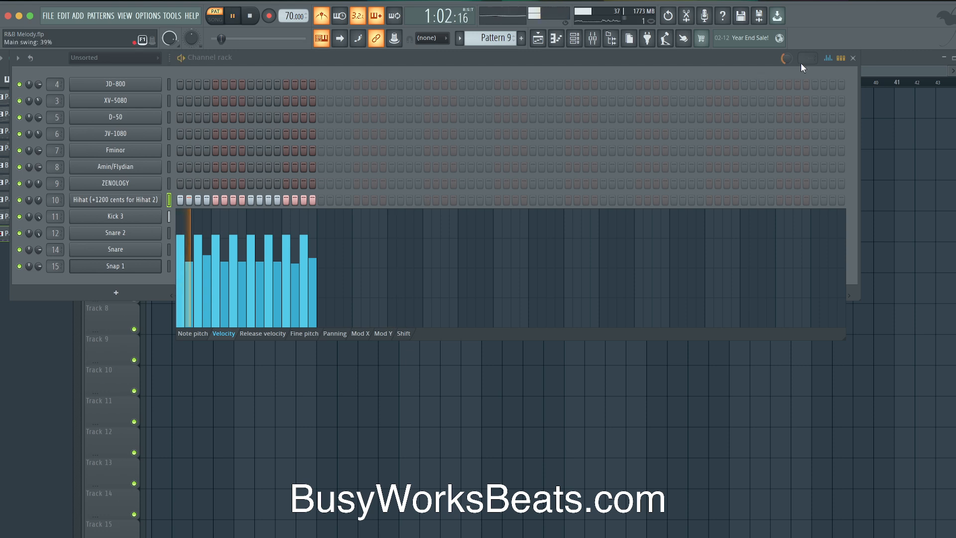
{"action": "left_click", "coordinate": [828, 58]}
Place Kick 3 hits on steps 1, 7, 9 and 10 and save the project
{"action": "left_click", "coordinate": [180, 216]}
{"action": "left_click", "coordinate": [233, 216]}
{"action": "left_click", "coordinate": [250, 216]}
{"action": "left_click", "coordinate": [260, 216]}
{"action": "key", "text": "super+s"}
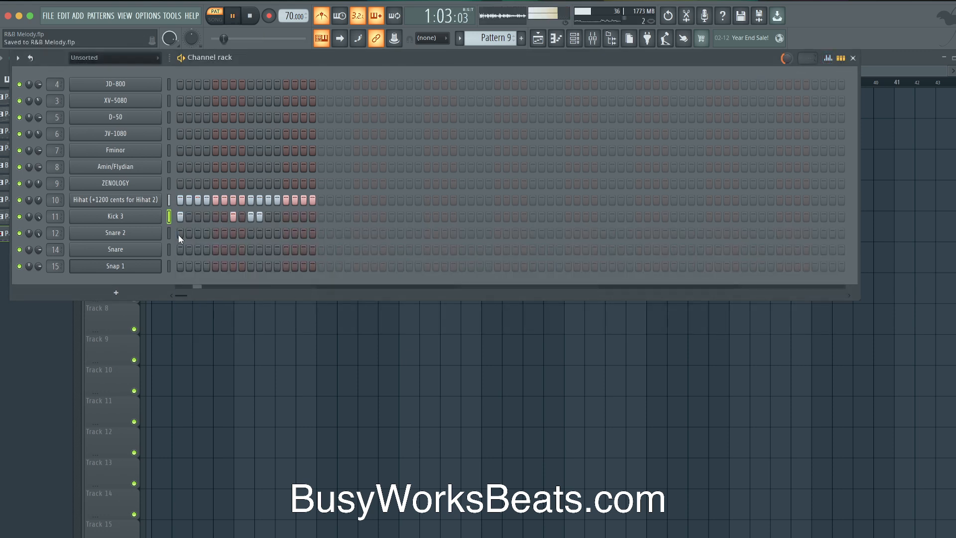
{"action": "key", "text": "space"}
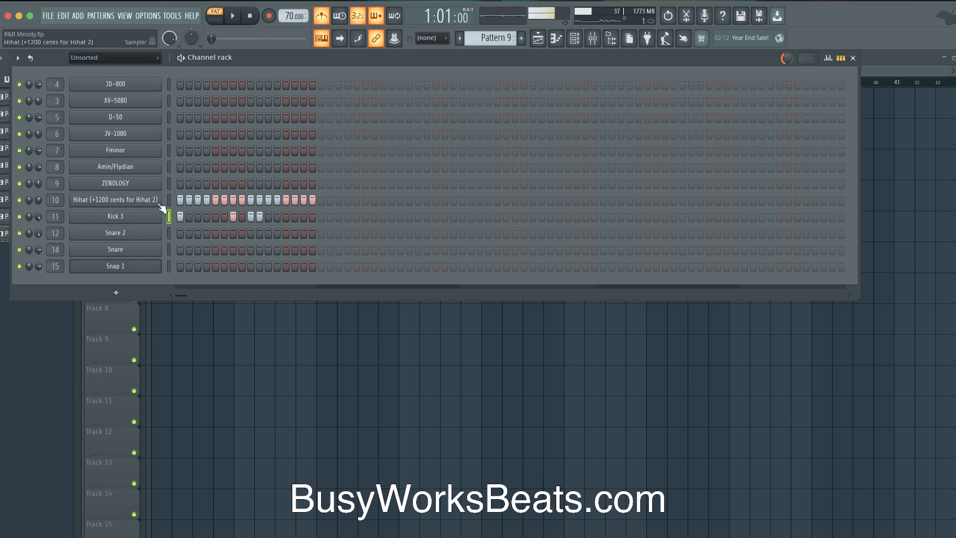
Audition the pattern while checking the Kick 3, Snare 2 and Snare step velocities
{"action": "right_click", "coordinate": [119, 222]}
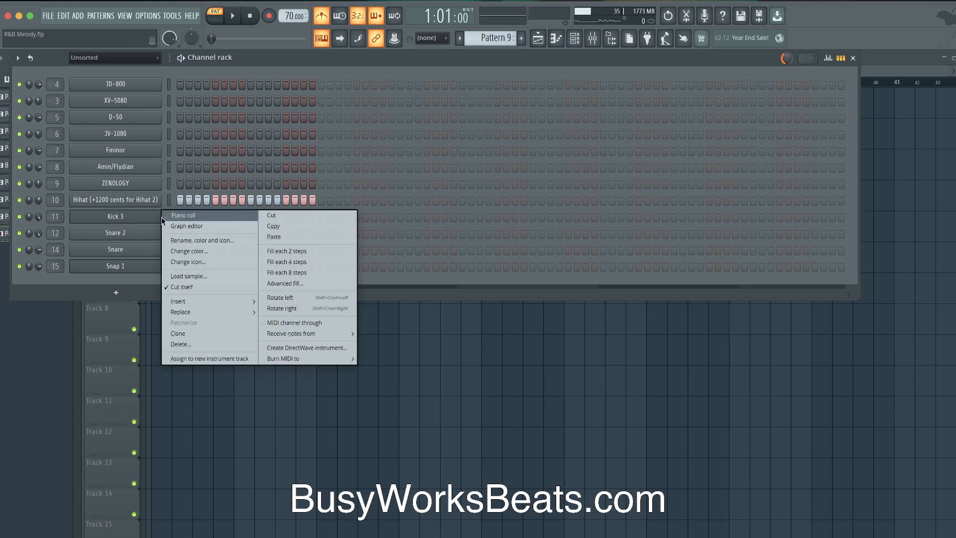
{"action": "left_click", "coordinate": [828, 55]}
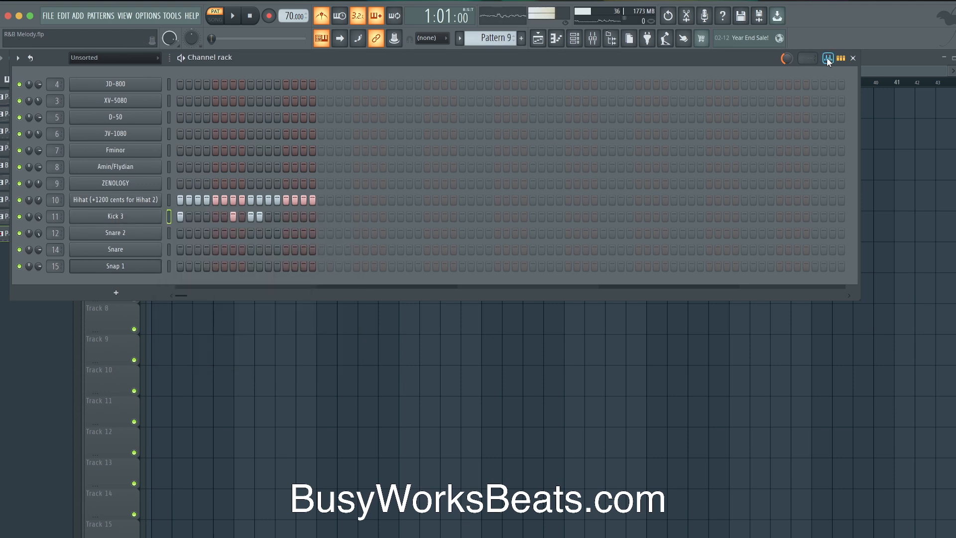
{"action": "left_click", "coordinate": [827, 58]}
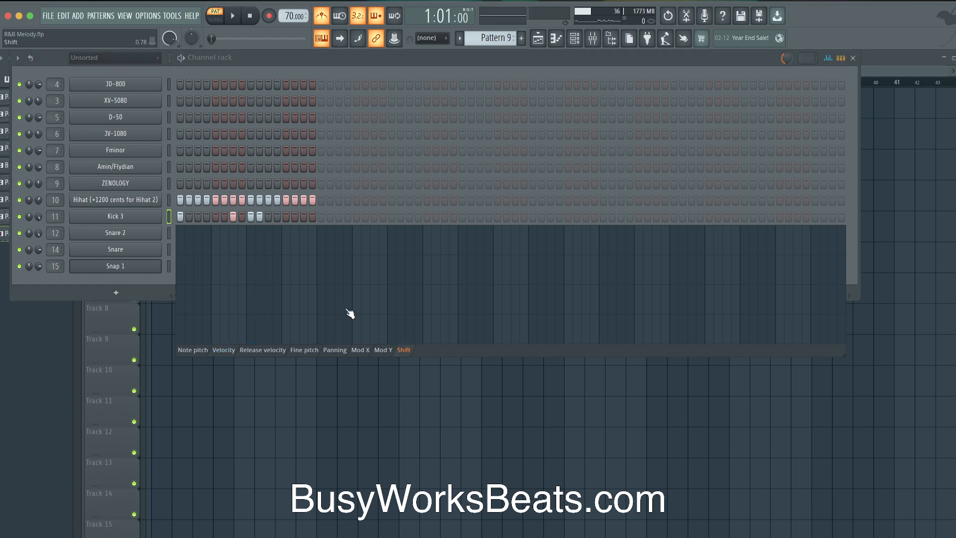
{"action": "left_click", "coordinate": [223, 350]}
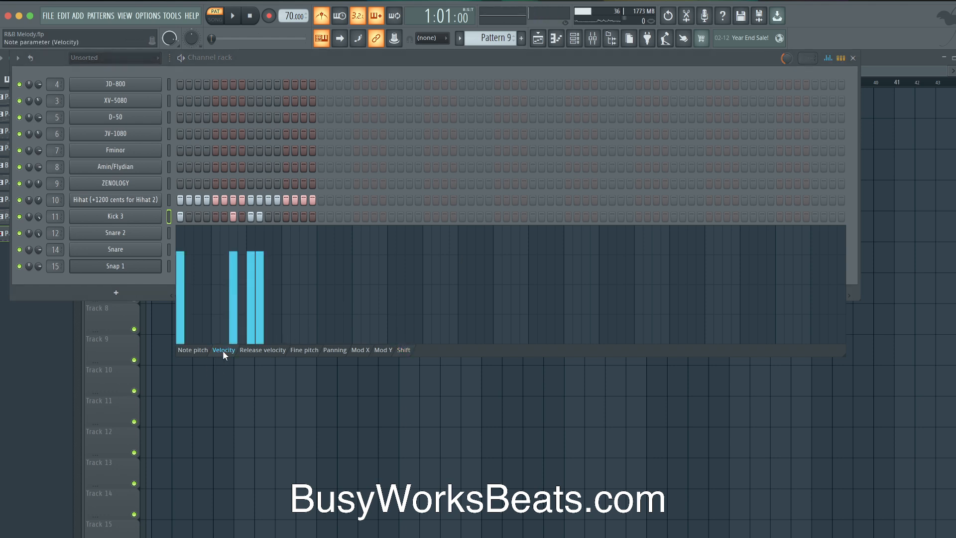
{"action": "left_click", "coordinate": [786, 59]}
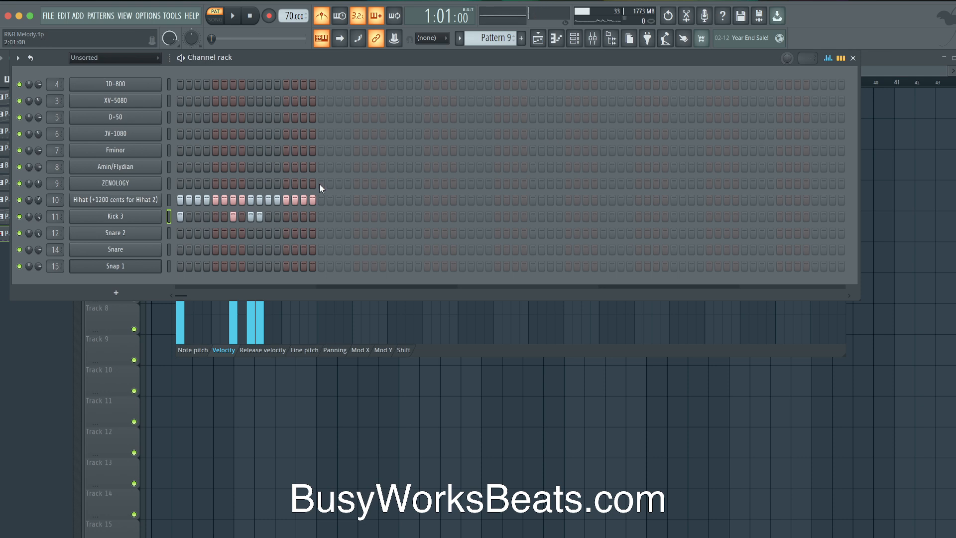
{"action": "left_click", "coordinate": [170, 216]}
{"action": "key", "text": "space"}
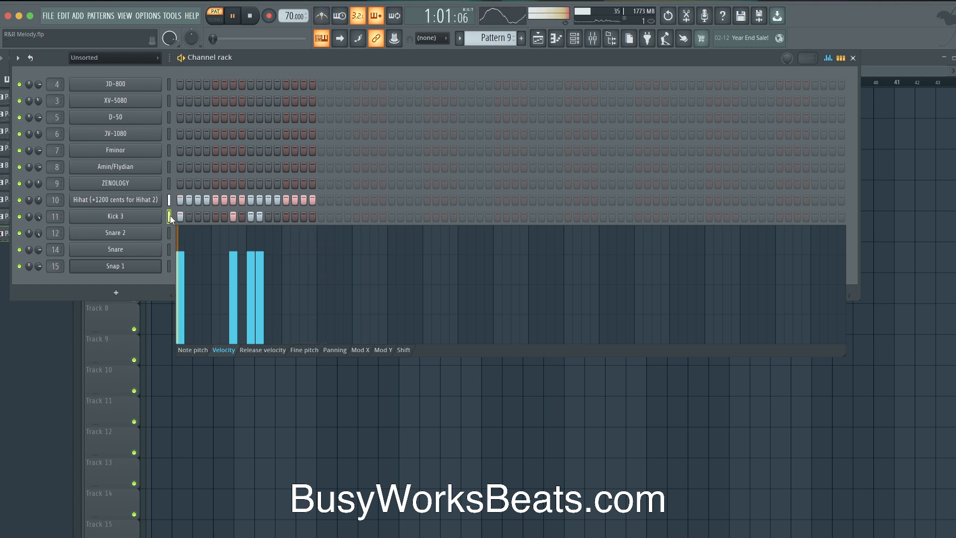
{"action": "left_click", "coordinate": [170, 228]}
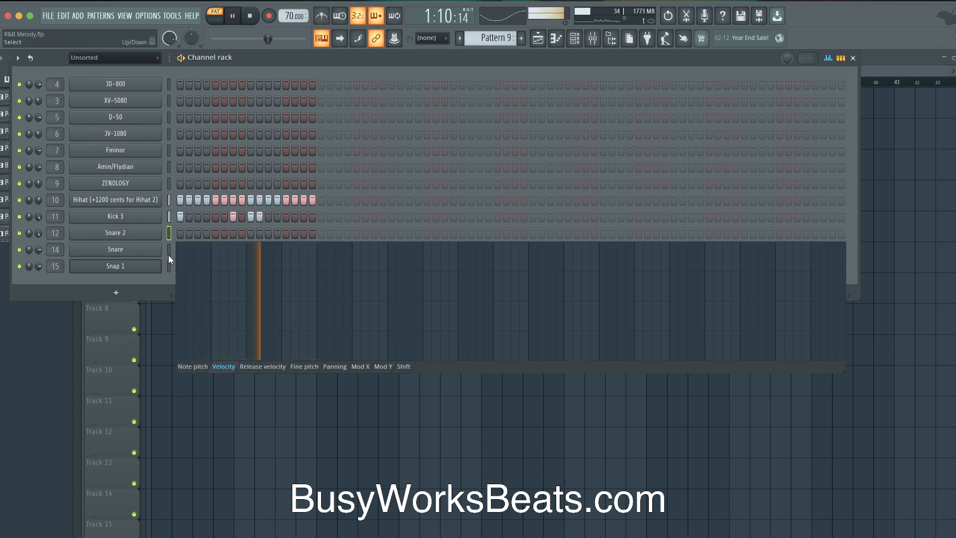
{"action": "left_click", "coordinate": [169, 252]}
{"action": "key", "text": "space"}
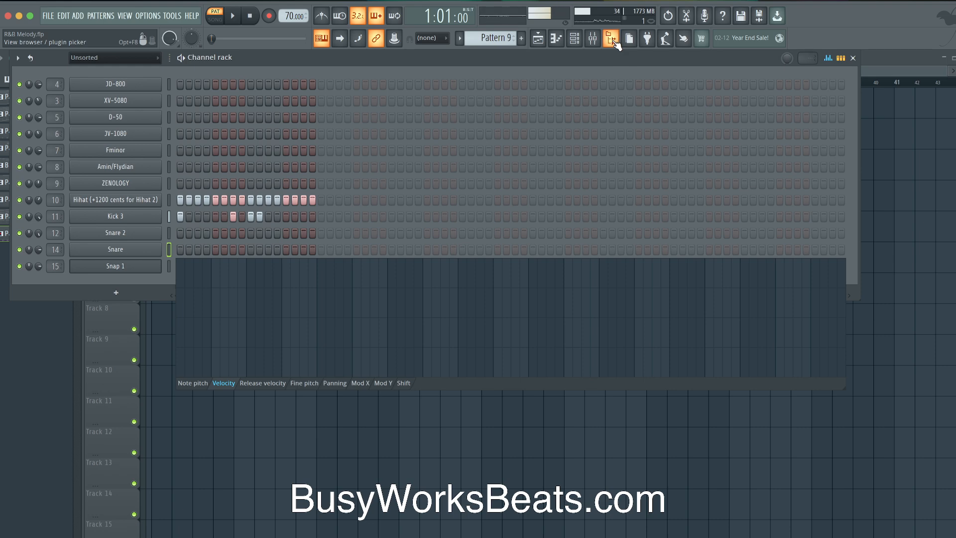
Load Snare 1 from the Whip My Hair kit into a new channel and add a hit on step 13
{"action": "left_click", "coordinate": [615, 44]}
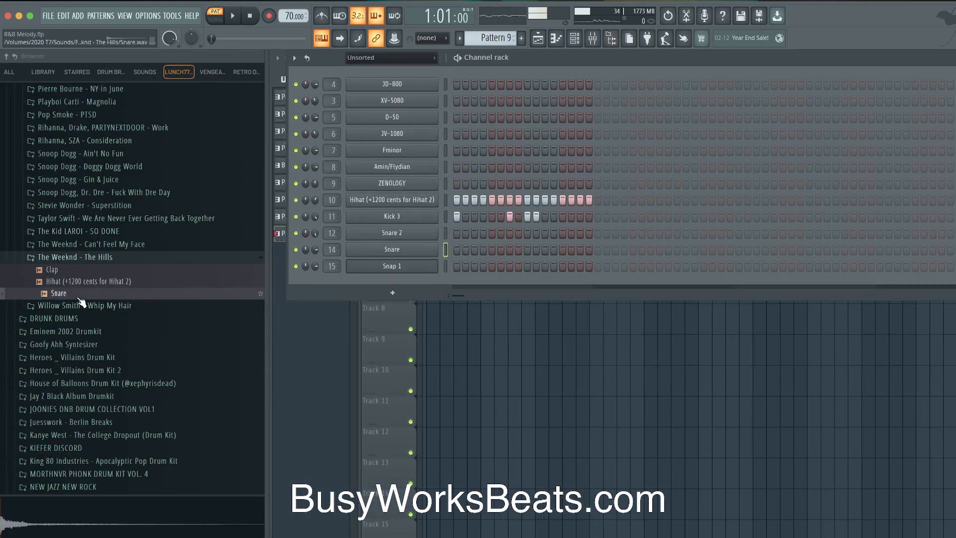
{"action": "left_click", "coordinate": [80, 305]}
{"action": "left_click", "coordinate": [79, 388]}
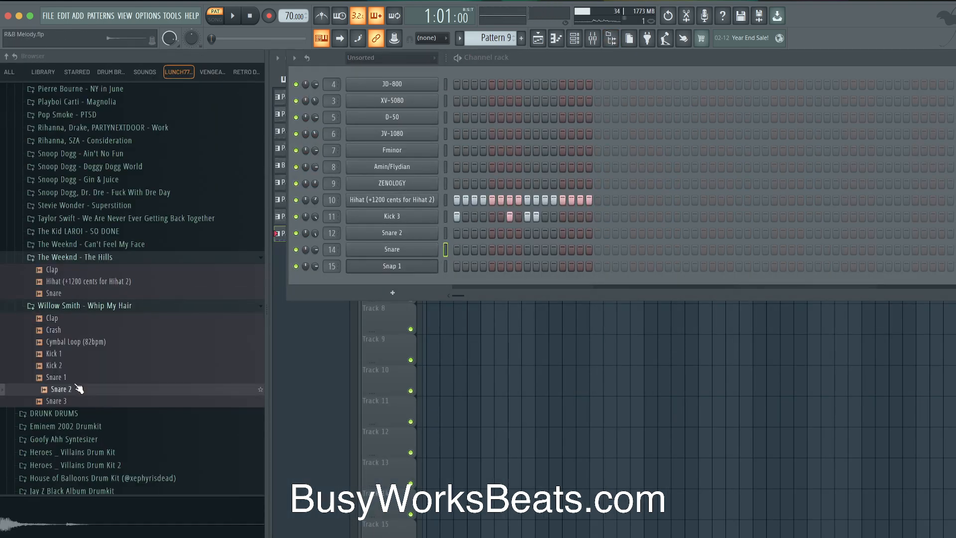
{"action": "left_click", "coordinate": [78, 378]}
{"action": "right_click", "coordinate": [72, 377]}
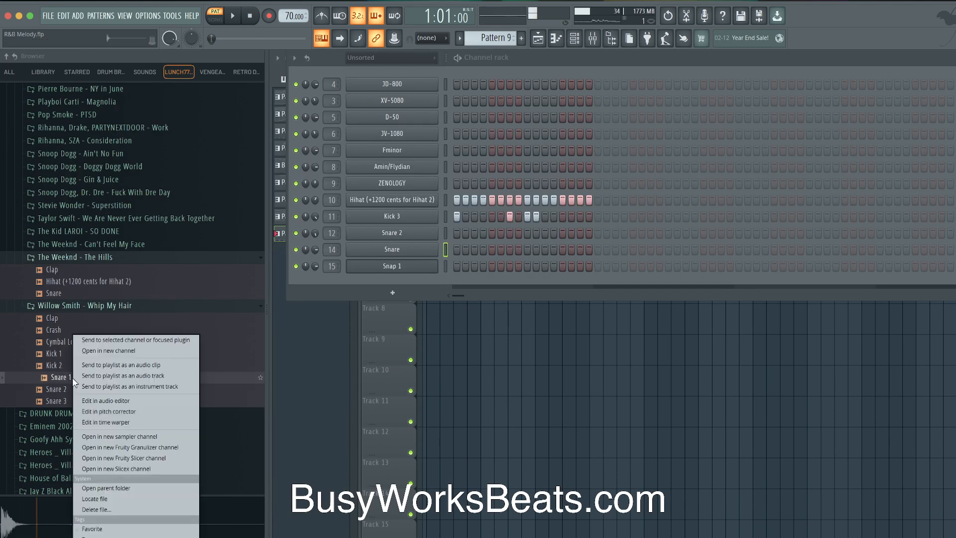
{"action": "left_click", "coordinate": [100, 351]}
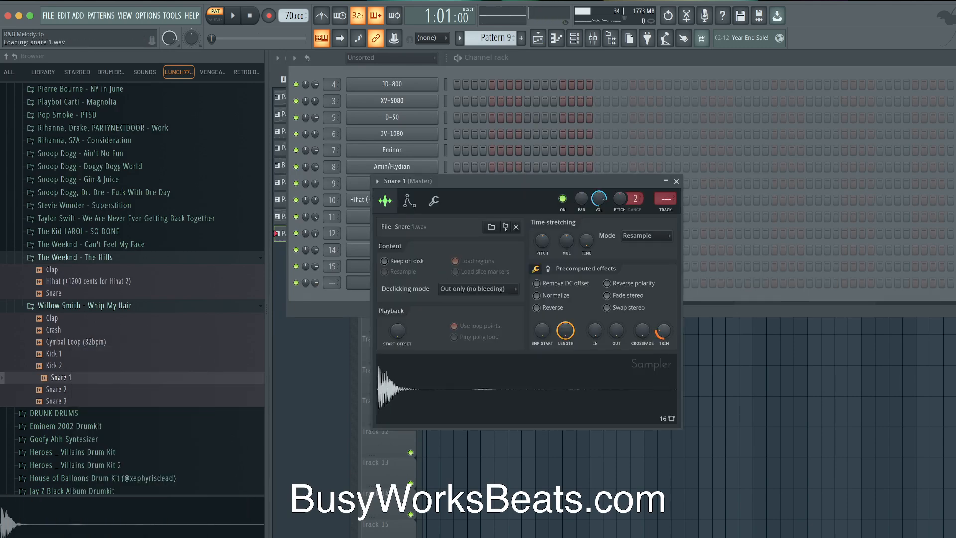
{"action": "left_click", "coordinate": [676, 181]}
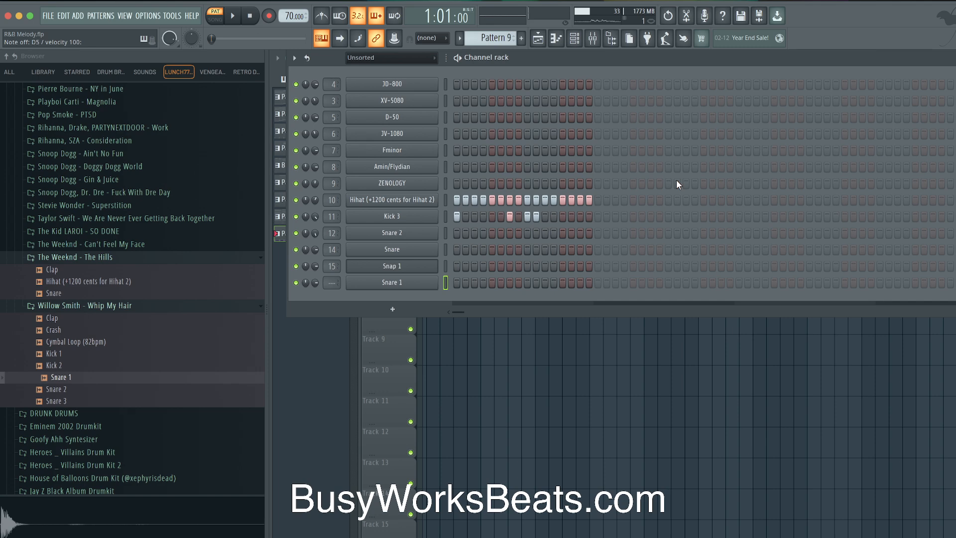
{"action": "key", "text": "F9"}
{"action": "left_click", "coordinate": [563, 282]}
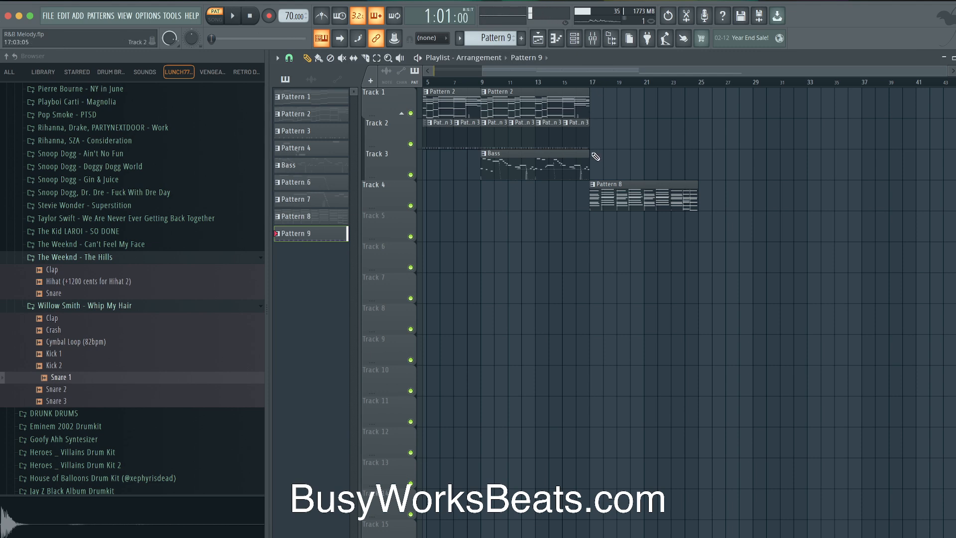
Duplicate the Track 2 clip at bar 17 so Pattern 9 repeats to bar 25, then save
{"action": "key", "text": "space"}
{"action": "left_click_drag", "start_coordinate": [613, 136], "coordinate": [596, 130]}
{"action": "key", "text": "ctrl+b"}
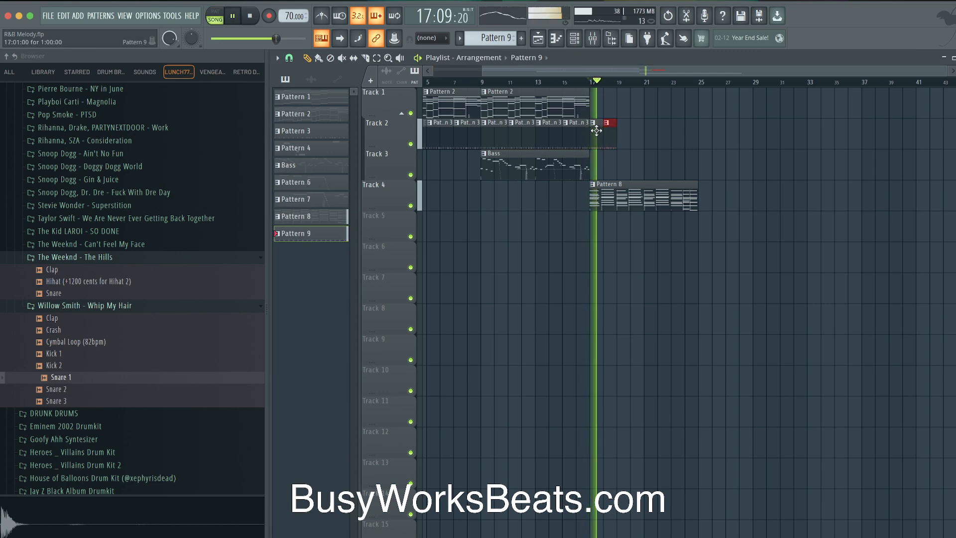
{"action": "key", "text": "ctrl+b"}
{"action": "key", "text": "ctrl+b"}
{"action": "key", "text": "ctrl+b"}
{"action": "key", "text": "ctrl+b"}
{"action": "key", "text": "ctrl+b"}
{"action": "key", "text": "ctrl+b"}
{"action": "key", "text": "ctrl+s"}
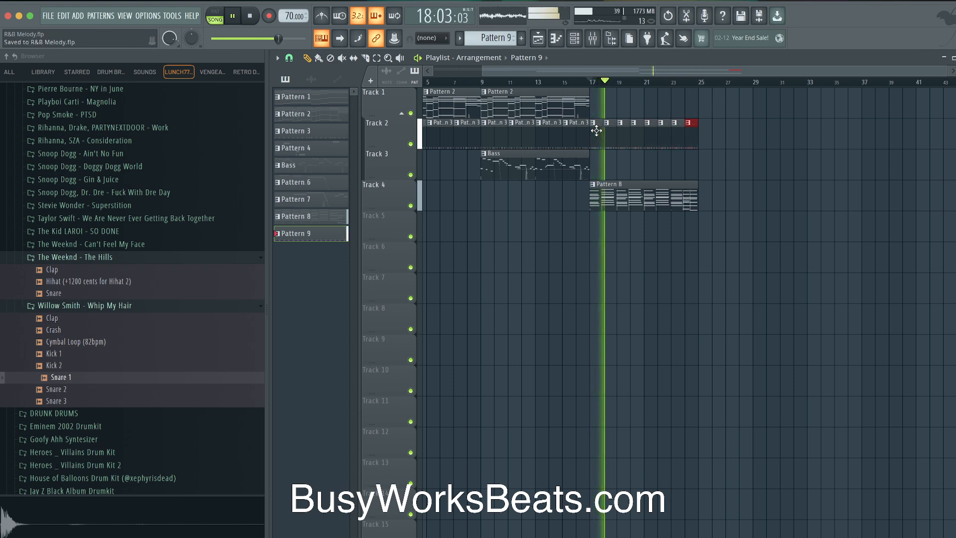
{"action": "left_click", "coordinate": [610, 40]}
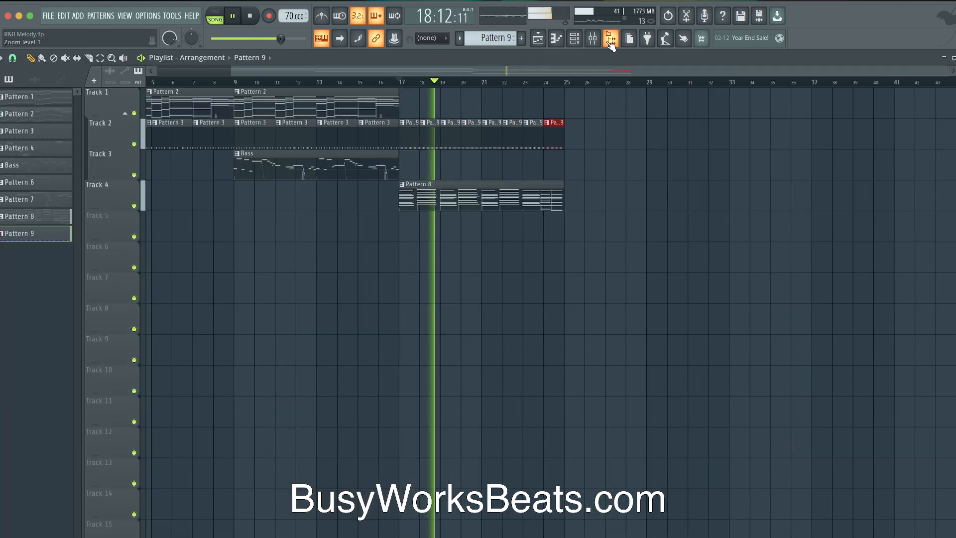
Raise Snare 1's pitch in its sampler and review its Misc settings page
{"action": "left_click", "coordinate": [574, 39]}
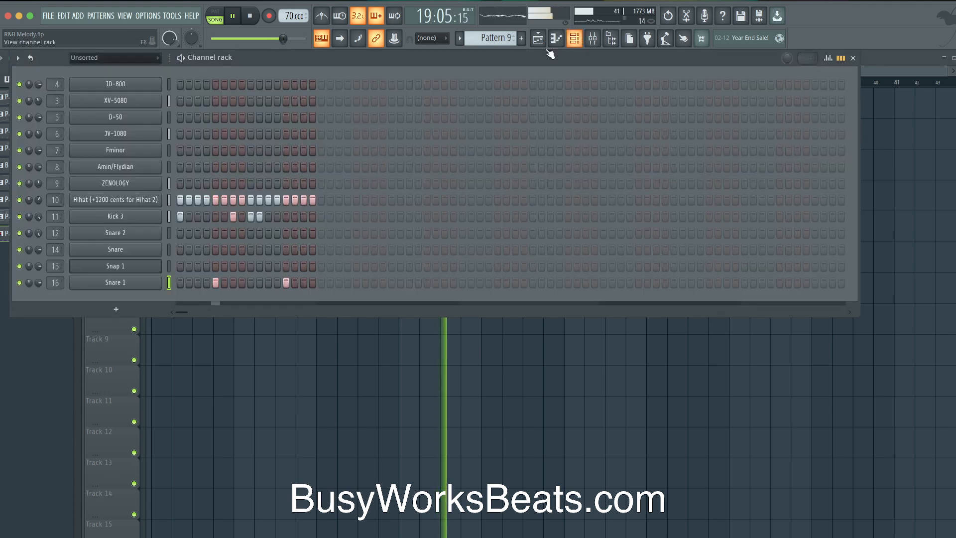
{"action": "left_click", "coordinate": [149, 282]}
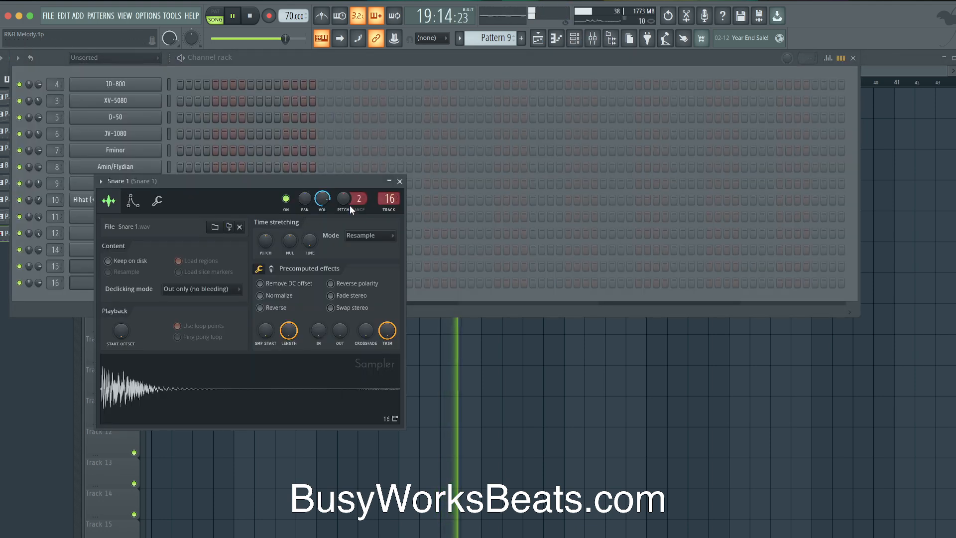
{"action": "mouse_move", "coordinate": [344, 194]}
{"action": "left_mouse_down"}
{"action": "mouse_move", "coordinate": [345, 174]}
{"action": "mouse_move", "coordinate": [357, 189]}
{"action": "mouse_move", "coordinate": [345, 199]}
{"action": "left_mouse_up"}
{"action": "key", "text": "space"}
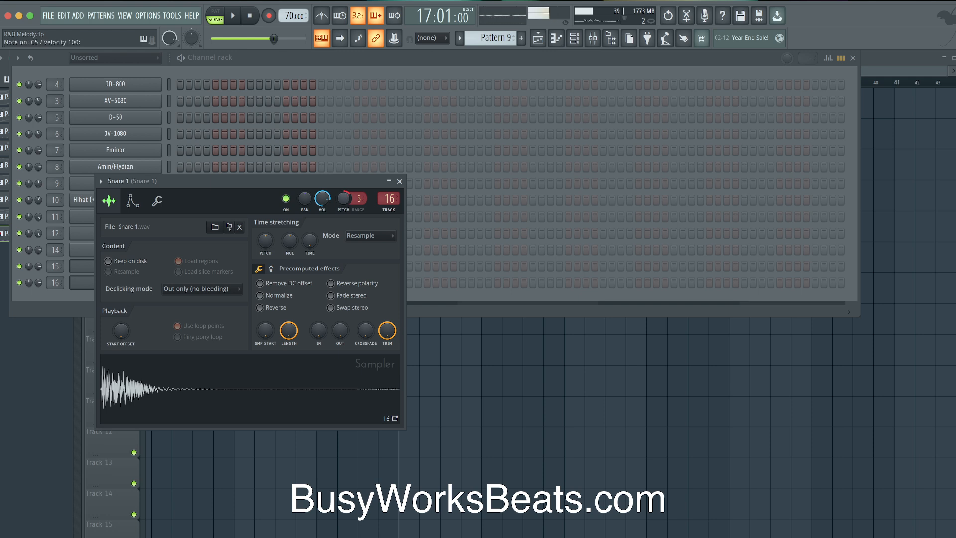
{"action": "key", "text": "space"}
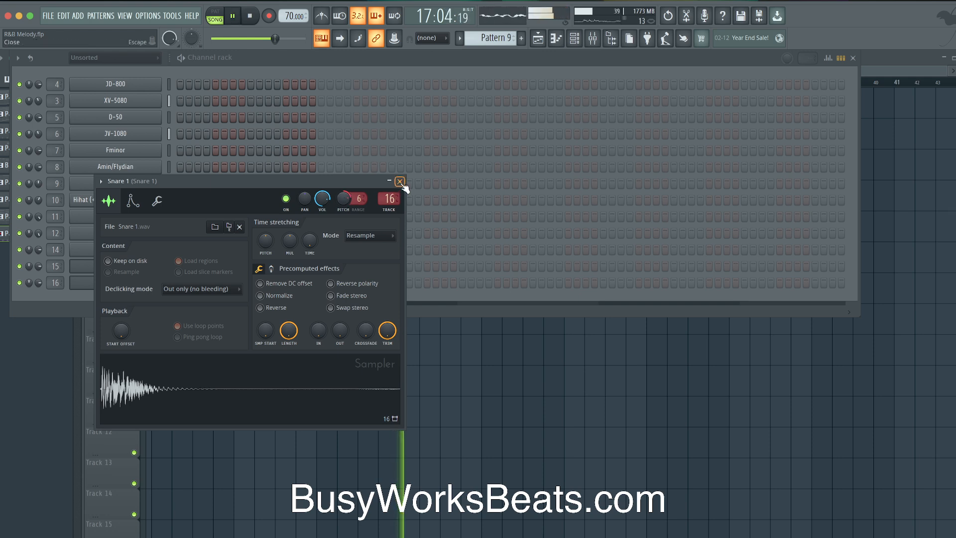
{"action": "left_click", "coordinate": [399, 181]}
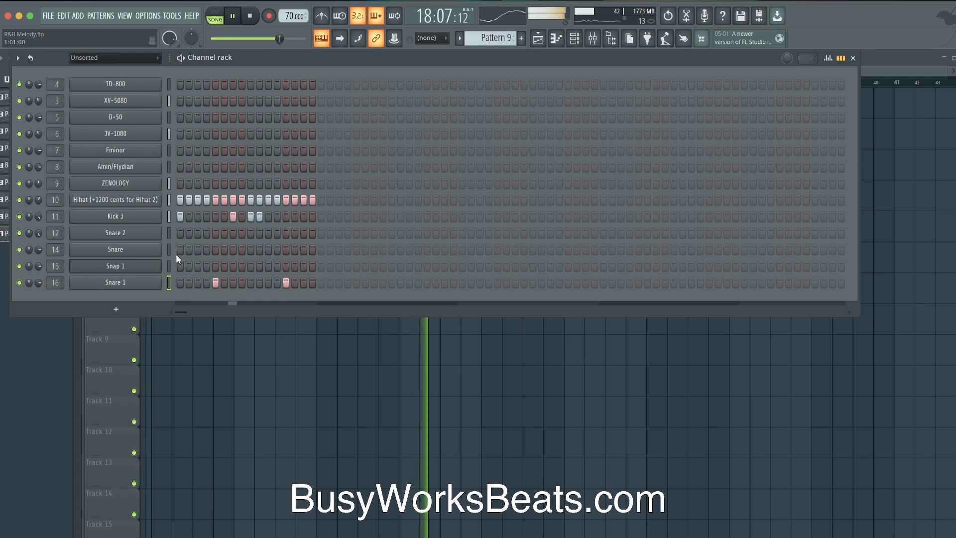
{"action": "left_click", "coordinate": [151, 282]}
{"action": "left_click", "coordinate": [157, 201]}
{"action": "key", "text": "space"}
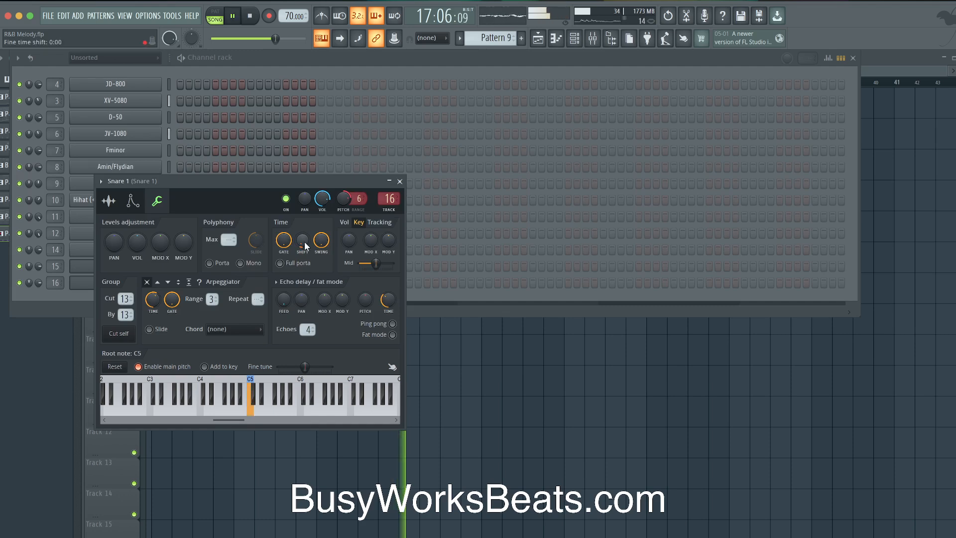
{"action": "left_click", "coordinate": [399, 181]}
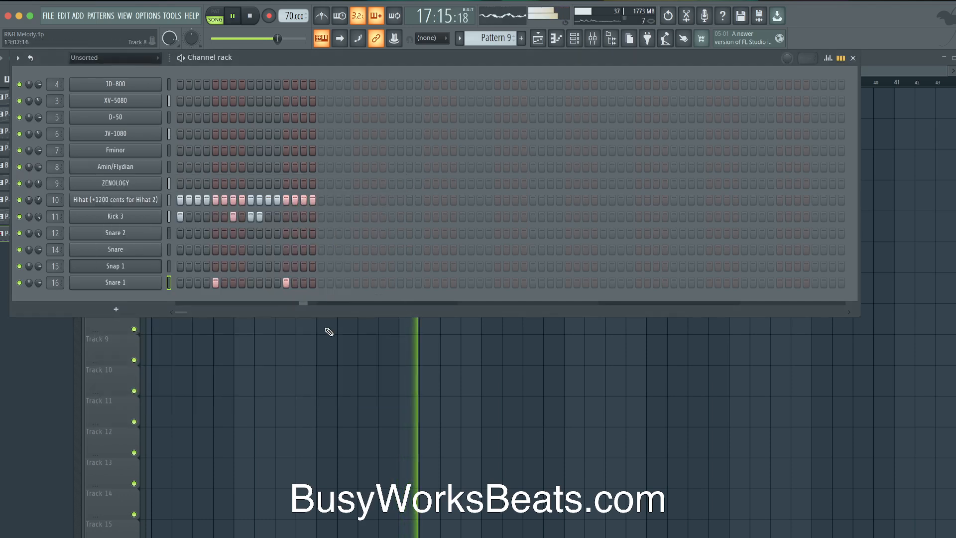
Check the Hihat sampler's miscellaneous function settings
{"action": "key", "text": "F6"}
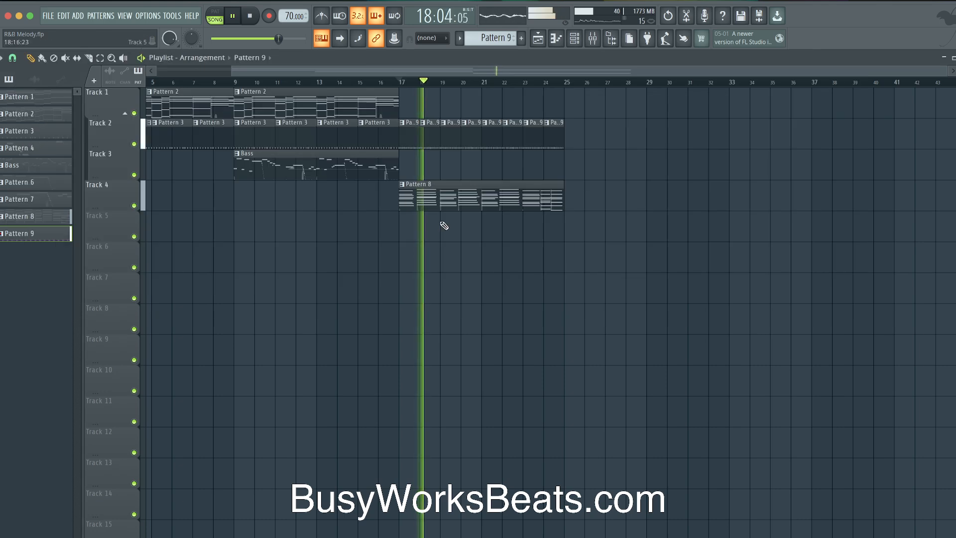
{"action": "left_click", "coordinate": [574, 38]}
{"action": "left_click", "coordinate": [115, 200]}
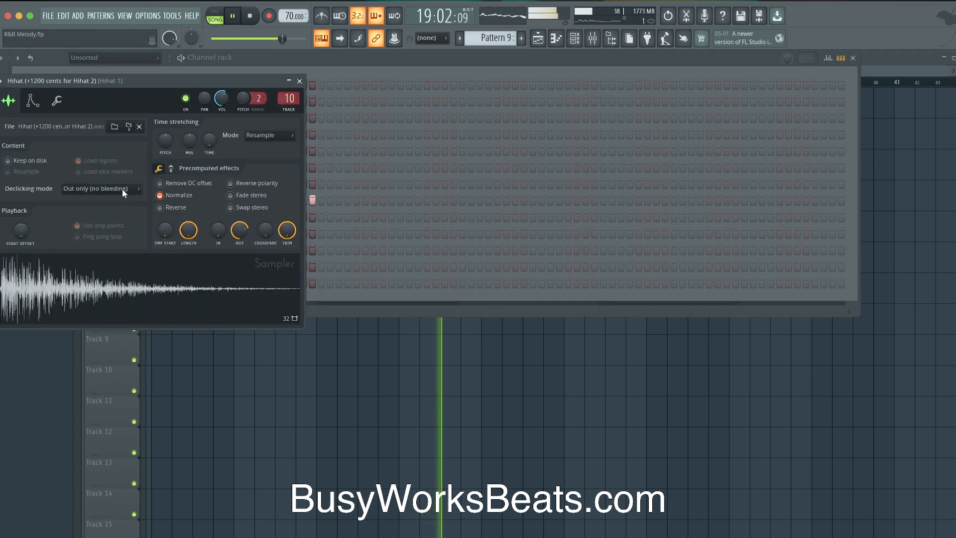
{"action": "left_click", "coordinate": [56, 100]}
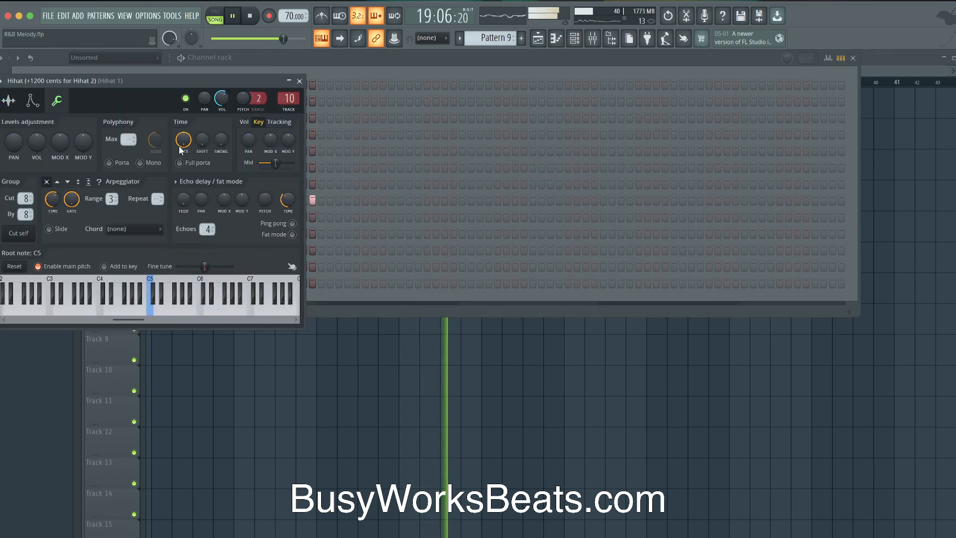
{"action": "left_click", "coordinate": [299, 81]}
{"action": "key", "text": "F6"}
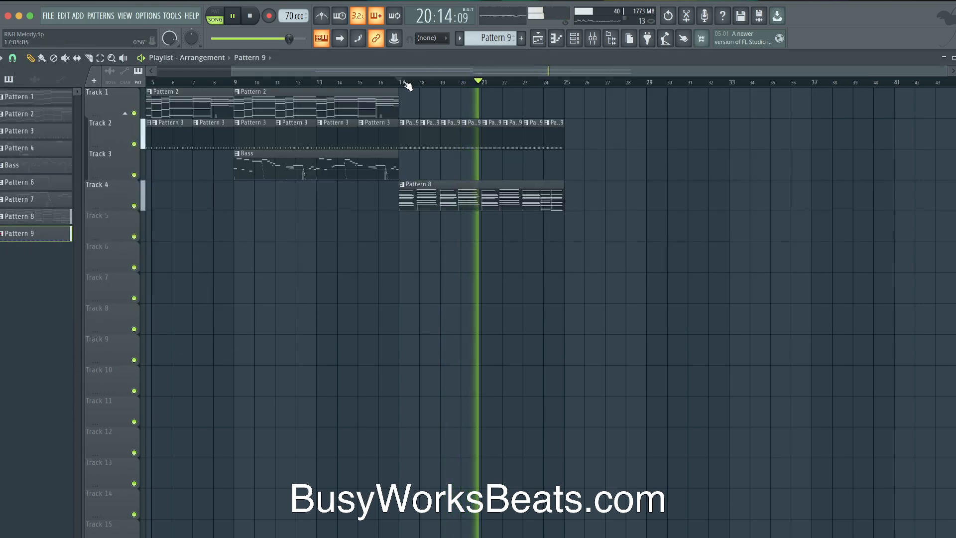
Switch the channel rack to a new empty Pattern 10
{"action": "left_click", "coordinate": [575, 40]}
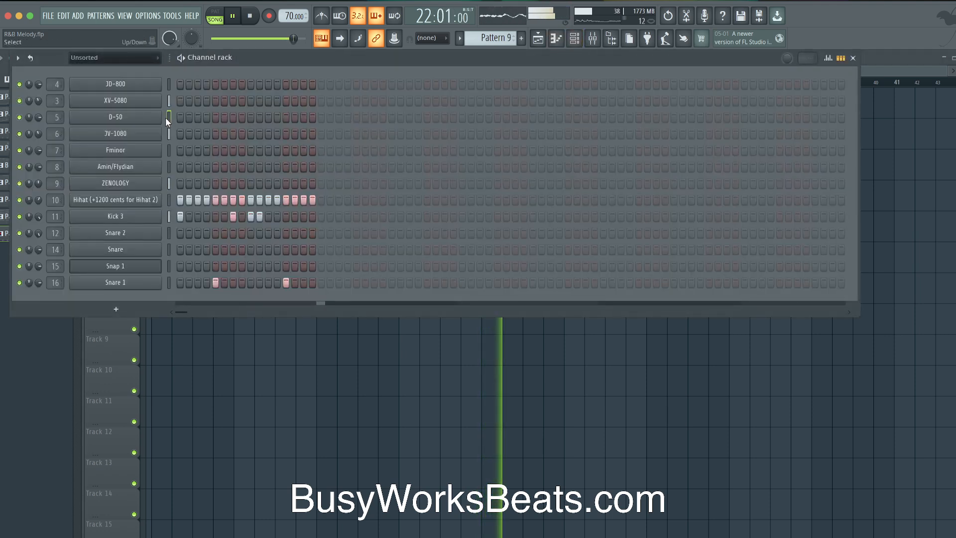
{"action": "right_click", "coordinate": [275, 328]}
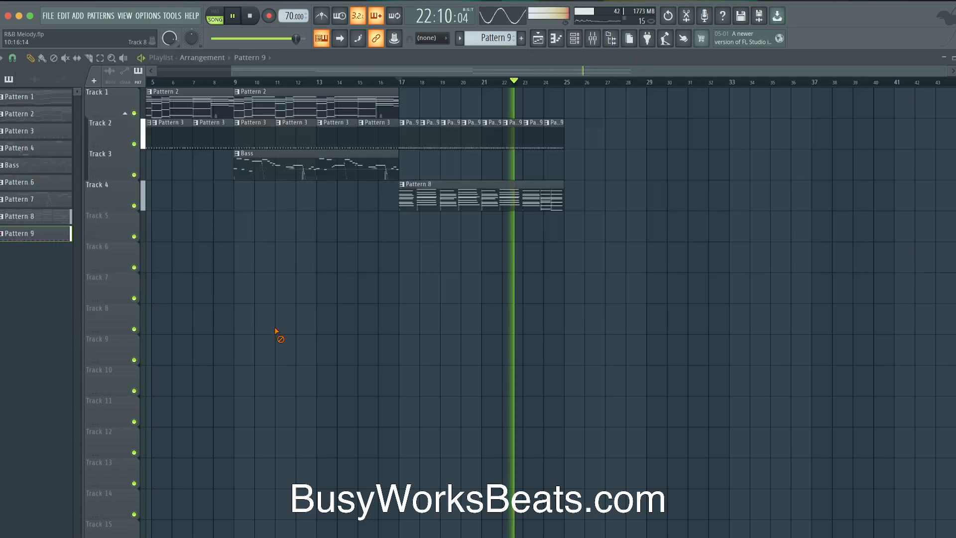
{"action": "left_click", "coordinate": [575, 40]}
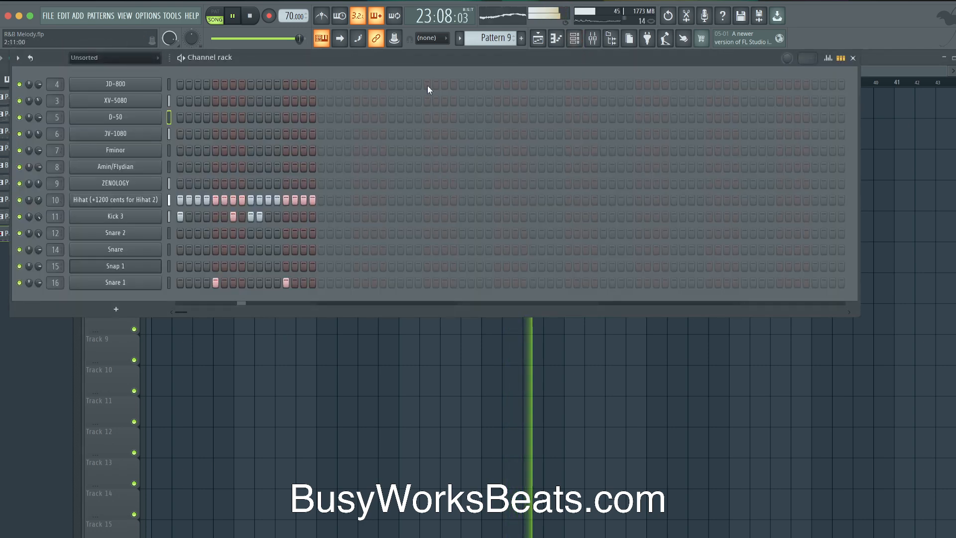
{"action": "left_click", "coordinate": [511, 40]}
{"action": "left_click", "coordinate": [576, 45]}
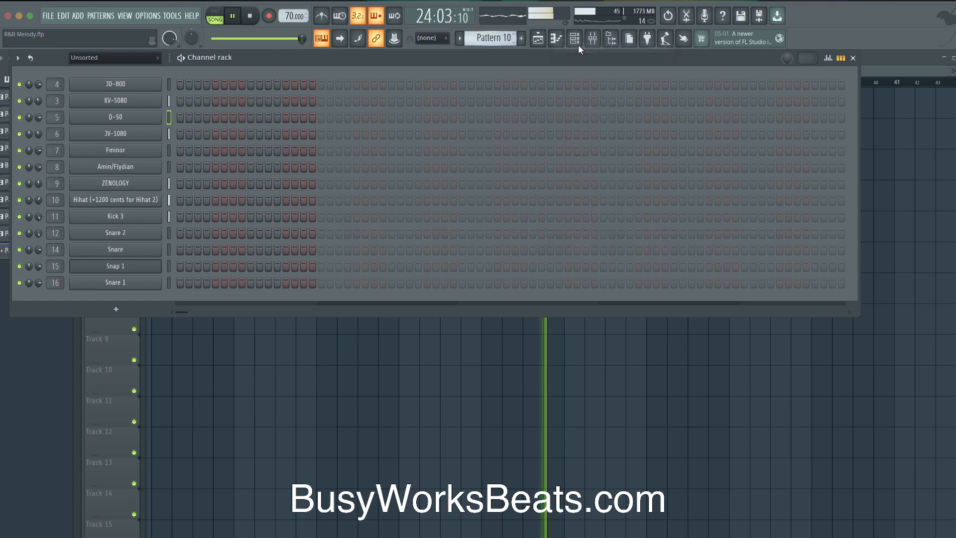
{"action": "right_click", "coordinate": [431, 391]}
{"action": "key", "text": "space"}
Open Pattern 8's notes and play the melody from bar 8, undoing an accidental slice
{"action": "double_click", "coordinate": [544, 188]}
{"action": "scroll", "coordinate": [243, 208], "scroll_direction": "left", "scroll_amount": 3}
{"action": "scroll", "coordinate": [236, 193], "scroll_direction": "up", "scroll_amount": 5}
{"action": "left_click", "coordinate": [160, 79]}
{"action": "key", "text": "space"}
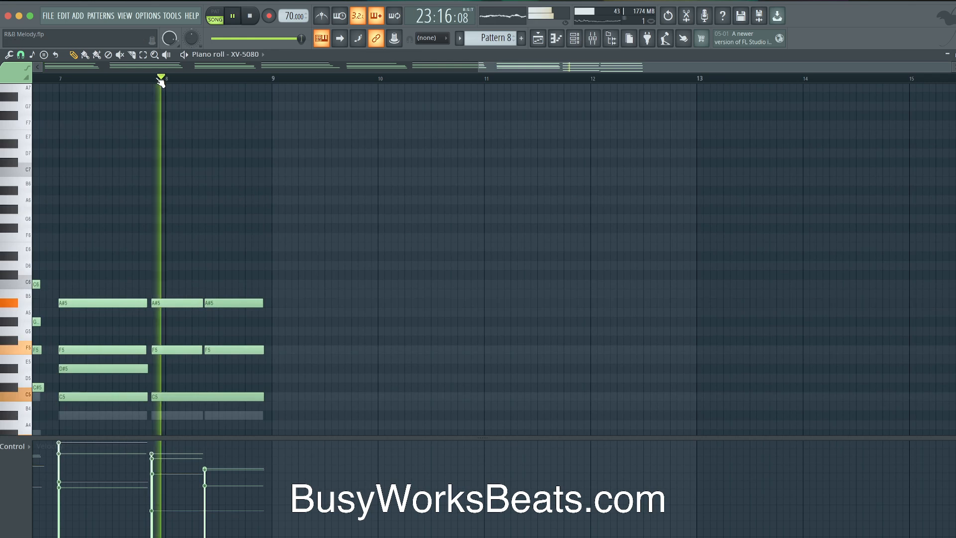
{"action": "scroll", "coordinate": [181, 203], "scroll_direction": "down", "scroll_amount": 5}
{"action": "key", "text": "space"}
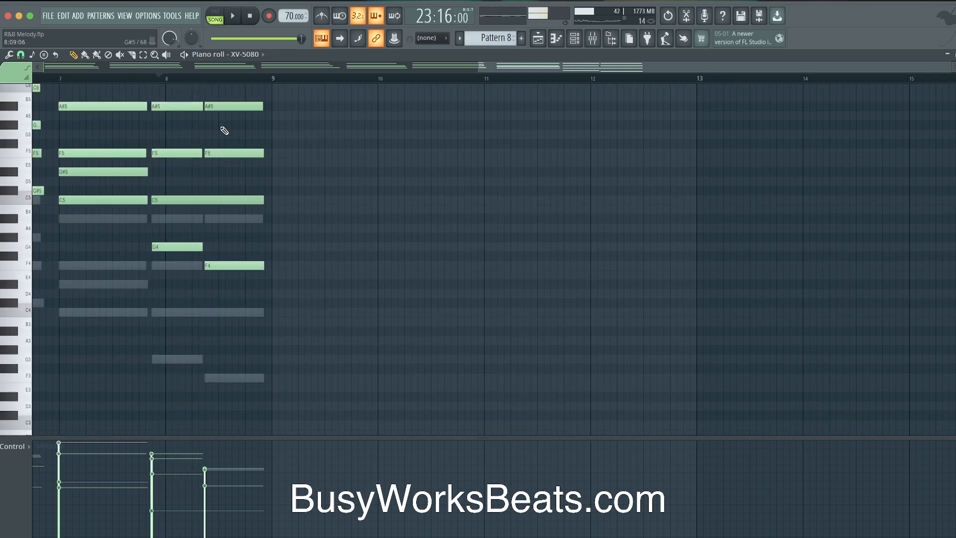
{"action": "scroll", "coordinate": [224, 131], "scroll_direction": "up", "scroll_amount": 2}
{"action": "key", "text": "space"}
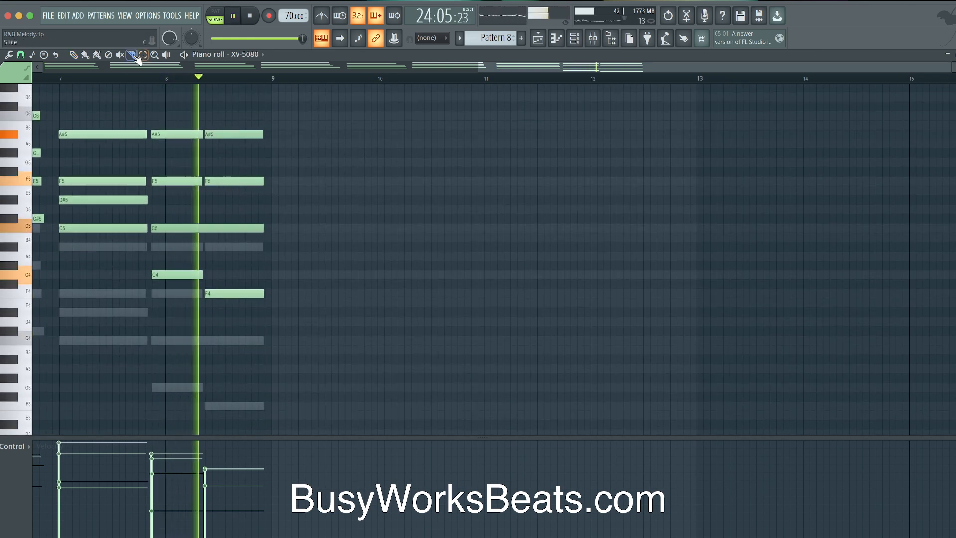
{"action": "key", "text": "space"}
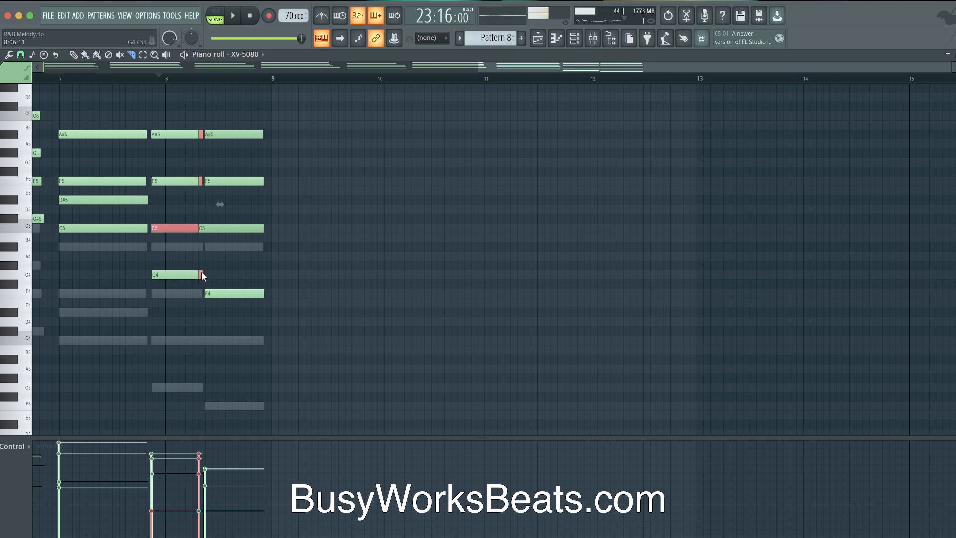
{"action": "key", "text": "ctrl+z"}
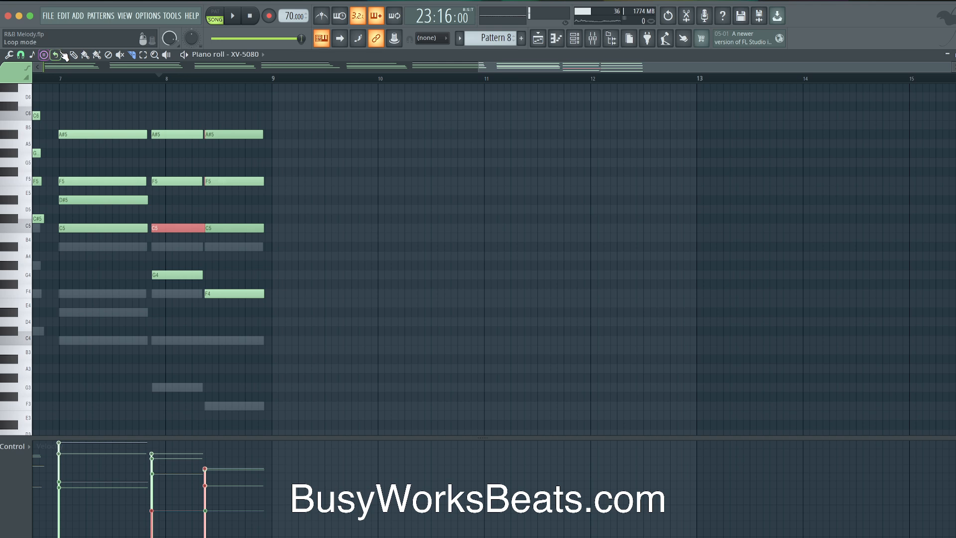
Replay the melody's ending and bring the bar 8.5 chord into view
{"action": "key", "text": "space"}
{"action": "key", "text": "space"}
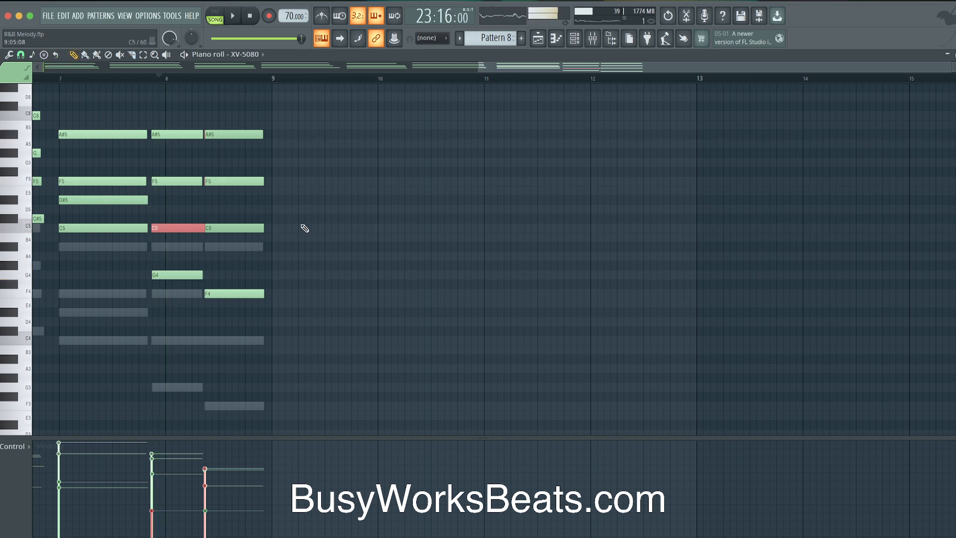
{"action": "scroll", "coordinate": [305, 228], "scroll_direction": "up", "scroll_amount": 3}
{"action": "scroll", "coordinate": [305, 228], "scroll_direction": "left", "scroll_amount": 2}
{"action": "scroll", "coordinate": [305, 228], "scroll_direction": "down", "scroll_amount": 2}
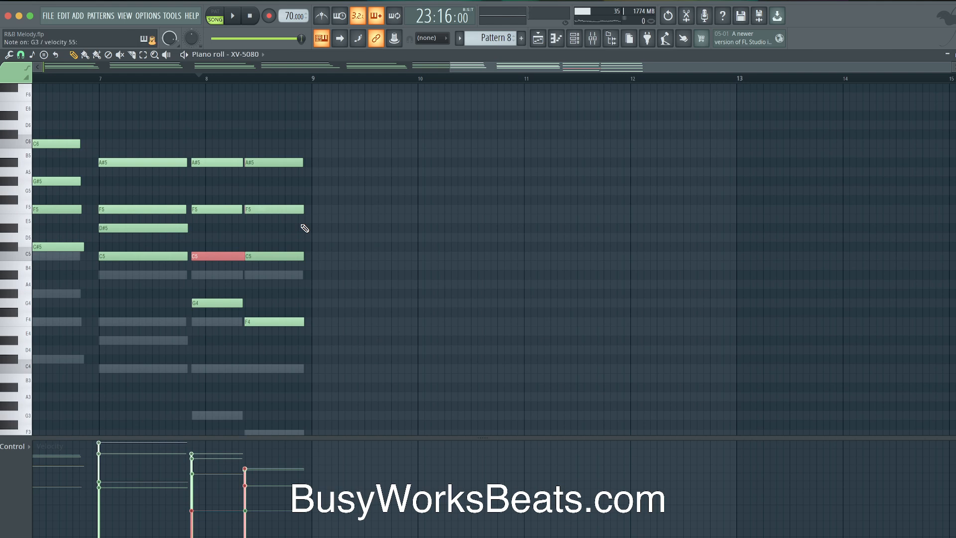
{"action": "scroll", "coordinate": [305, 228], "scroll_direction": "down", "scroll_amount": 5}
{"action": "scroll", "coordinate": [305, 228], "scroll_direction": "up", "scroll_amount": 7}
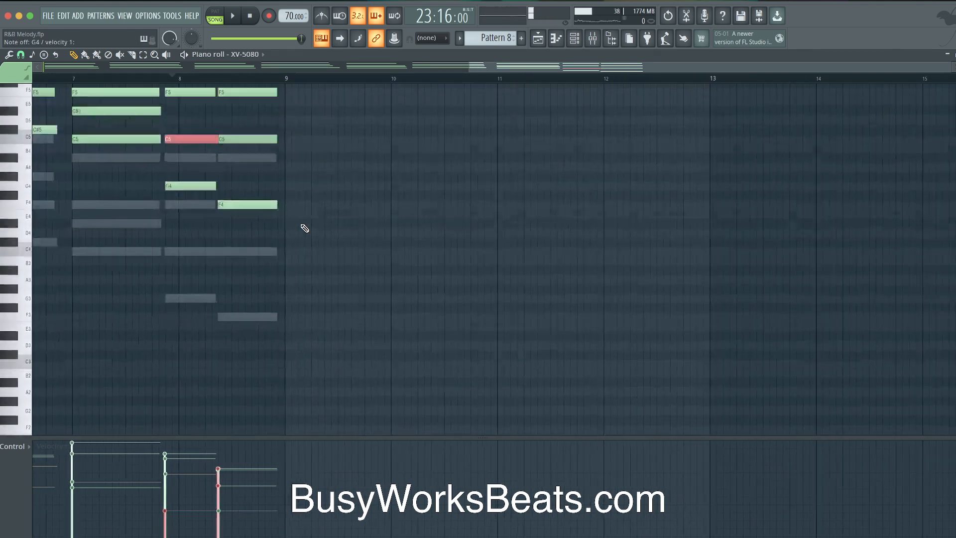
{"action": "scroll", "coordinate": [305, 228], "scroll_direction": "left", "scroll_amount": 1}
{"action": "scroll", "coordinate": [305, 228], "scroll_direction": "left", "scroll_amount": 3}
{"action": "scroll", "coordinate": [305, 228], "scroll_direction": "down", "scroll_amount": 5}
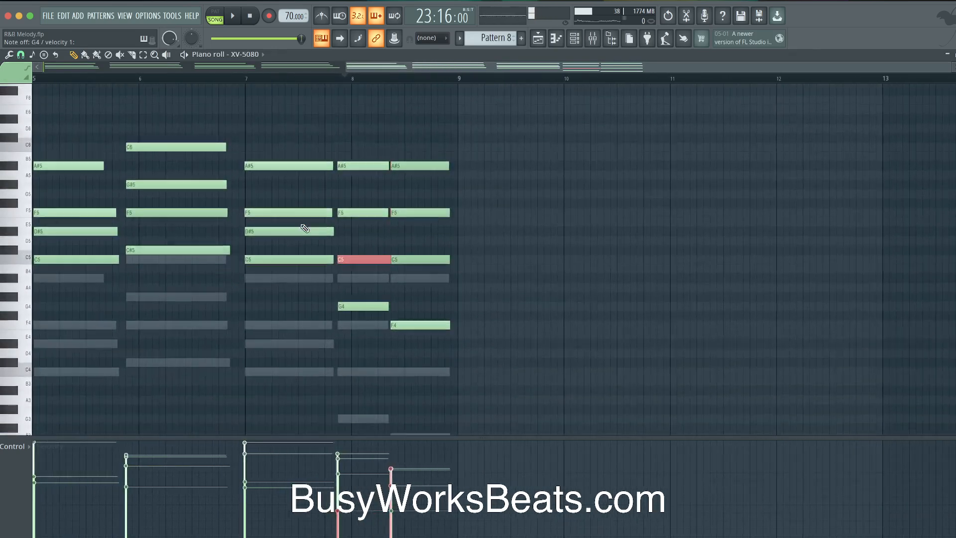
{"action": "scroll", "coordinate": [304, 228], "scroll_direction": "right", "scroll_amount": 2}
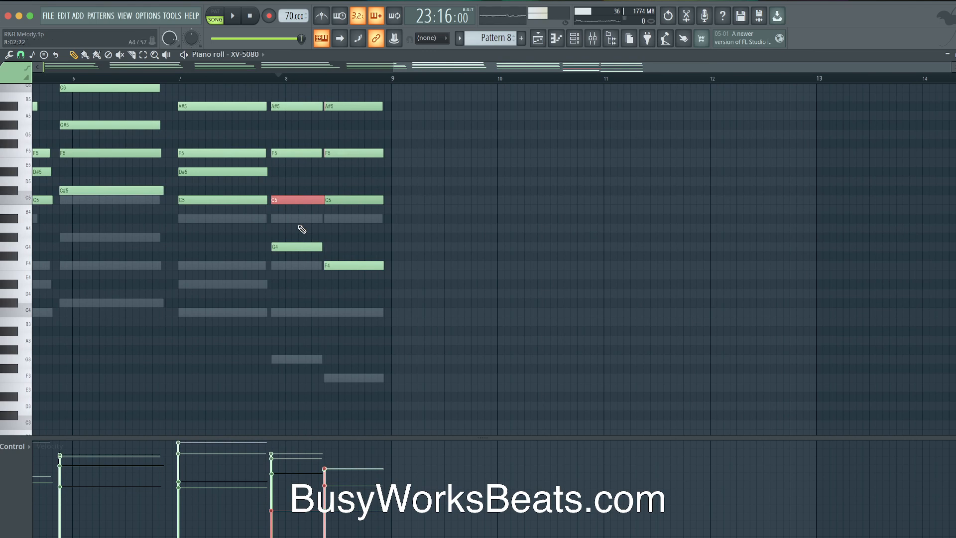
{"action": "key", "text": "space"}
{"action": "key", "text": "space"}
Swap the bar 8.5 chord for a 6add9 chord on G#4, then return to the playlist
{"action": "left_click_drag", "start_coordinate": [335, 100], "coordinate": [342, 278]}
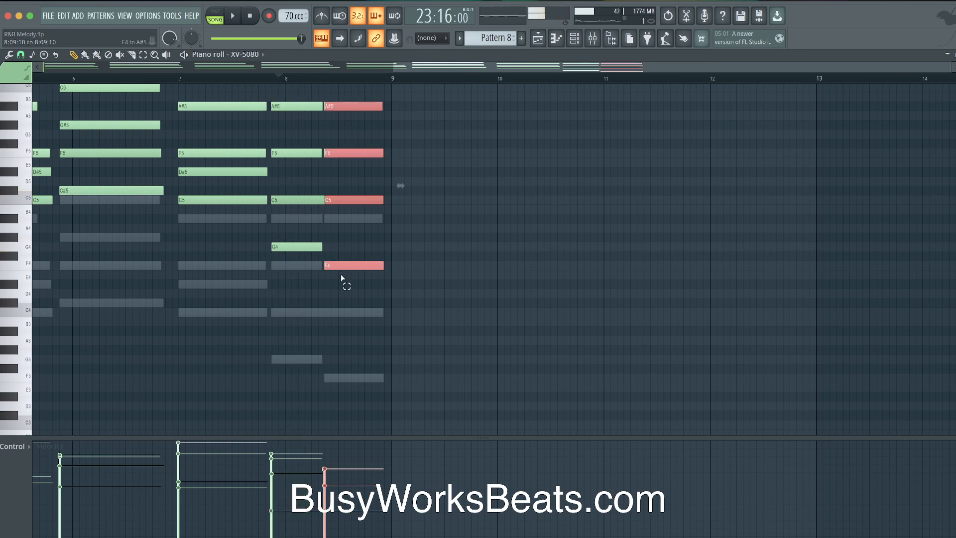
{"action": "left_click", "coordinate": [44, 54]}
{"action": "mouse_move", "coordinate": [65, 58]}
{"action": "left_click", "coordinate": [142, 38]}
{"action": "right_click", "coordinate": [359, 106]}
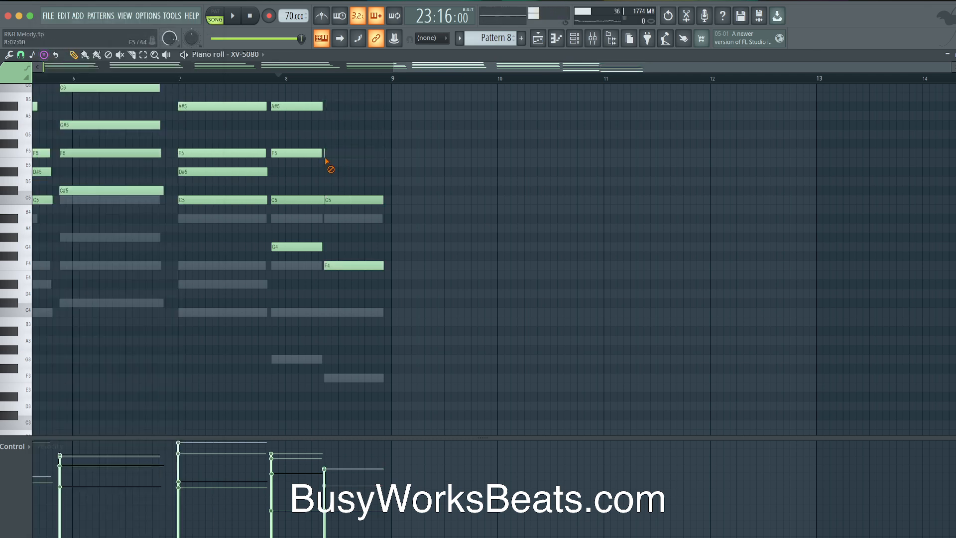
{"action": "right_click", "coordinate": [333, 265]}
{"action": "left_click_drag", "start_coordinate": [327, 238], "coordinate": [389, 237]}
{"action": "key", "text": "space"}
{"action": "key", "text": "space"}
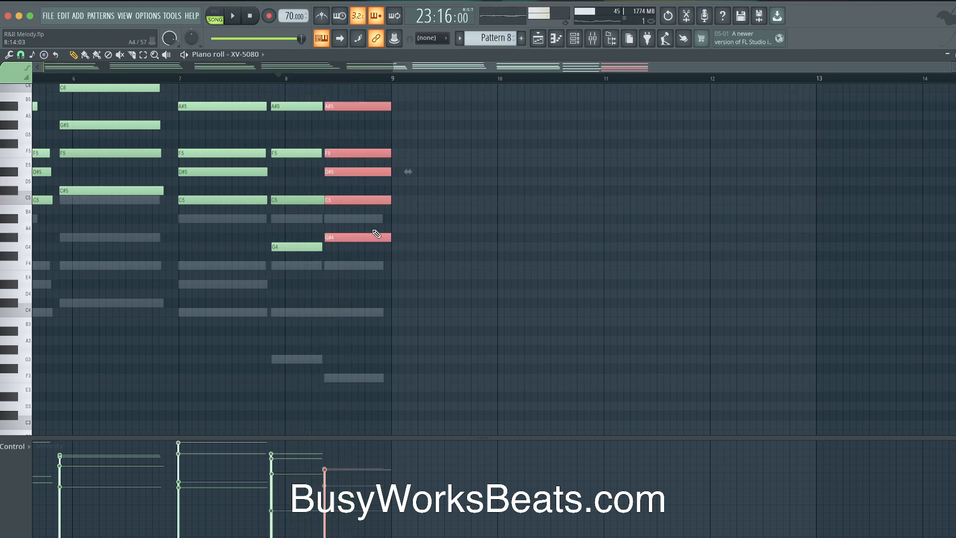
{"action": "key", "text": "ctrl+d"}
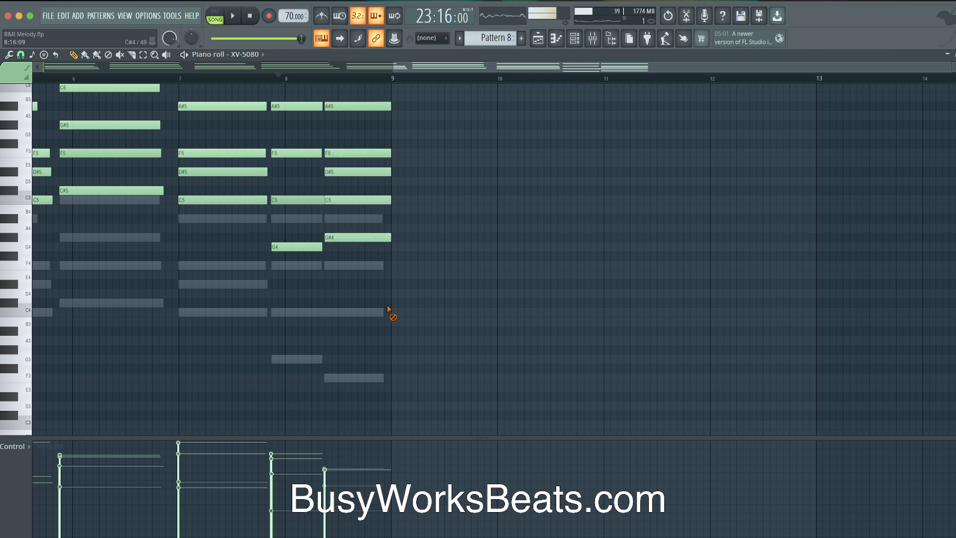
{"action": "left_click", "coordinate": [539, 42]}
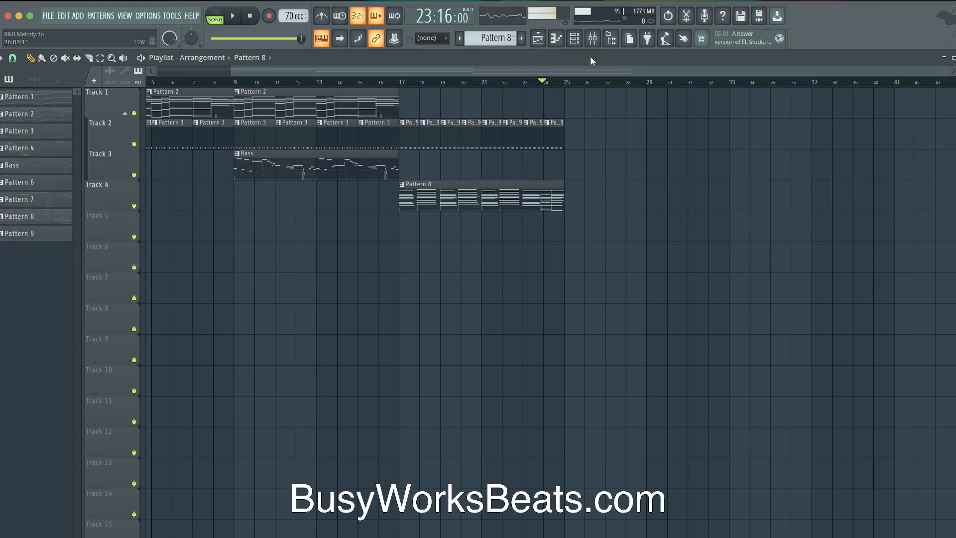
Open Pattern 8, check its JV-1080 and ZENOLOGY channels, and play from bar 17
{"action": "left_click", "coordinate": [574, 38]}
{"action": "key", "text": "F6"}
{"action": "double_click", "coordinate": [512, 190]}
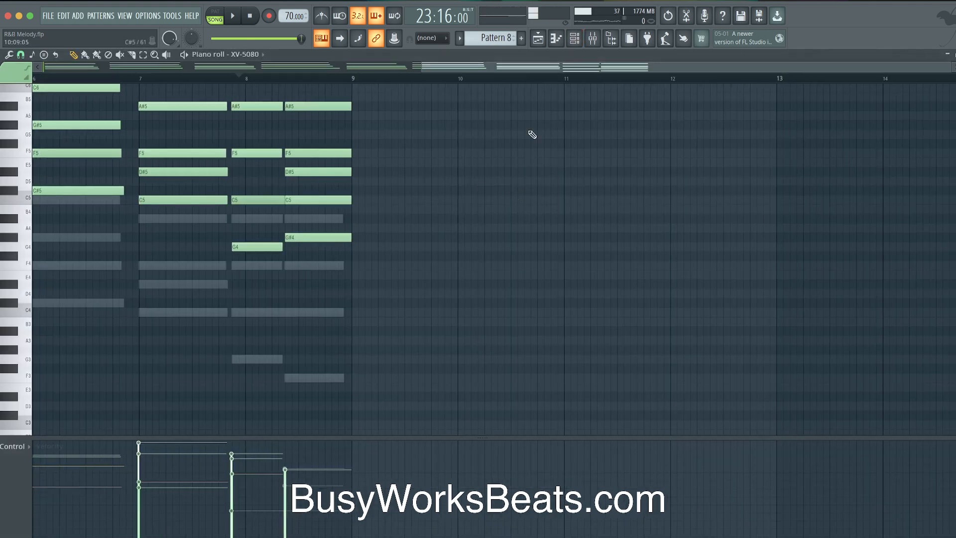
{"action": "left_click", "coordinate": [576, 40]}
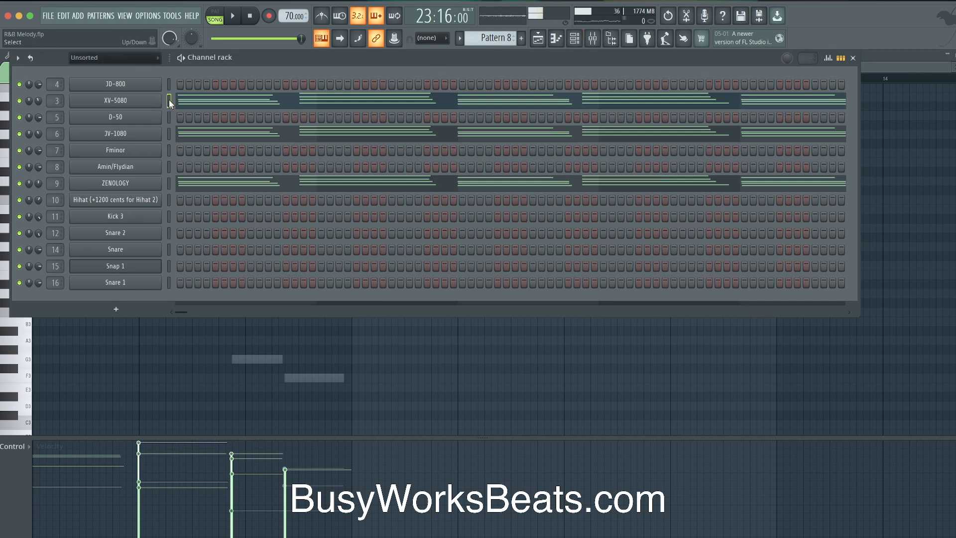
{"action": "left_click", "coordinate": [169, 133]}
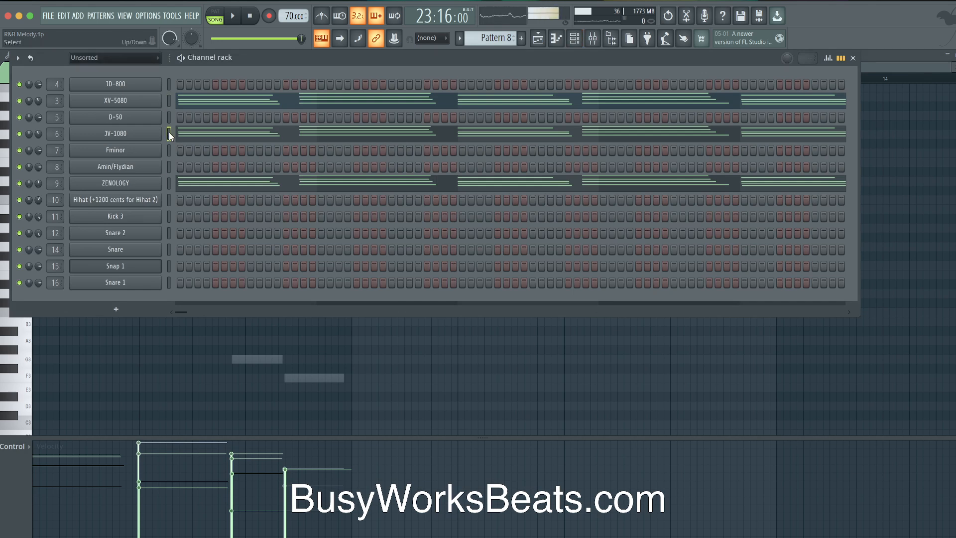
{"action": "left_click", "coordinate": [169, 183]}
{"action": "key", "text": "F6"}
{"action": "key", "text": "space"}
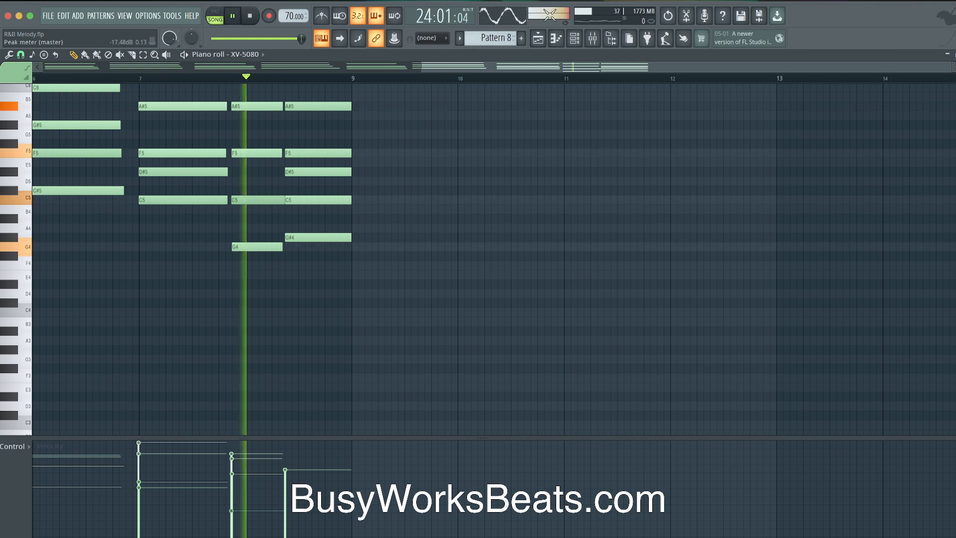
{"action": "key", "text": "F5"}
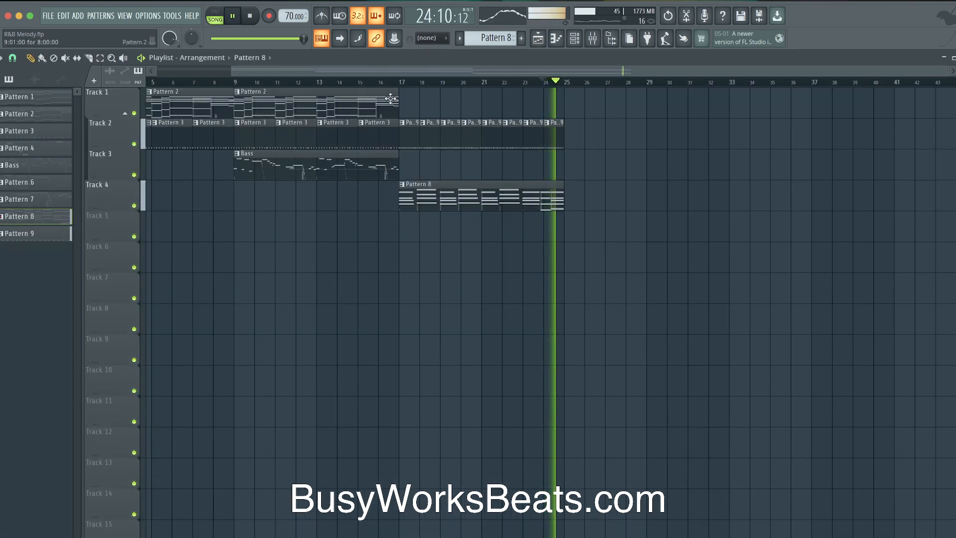
{"action": "left_click", "coordinate": [406, 84]}
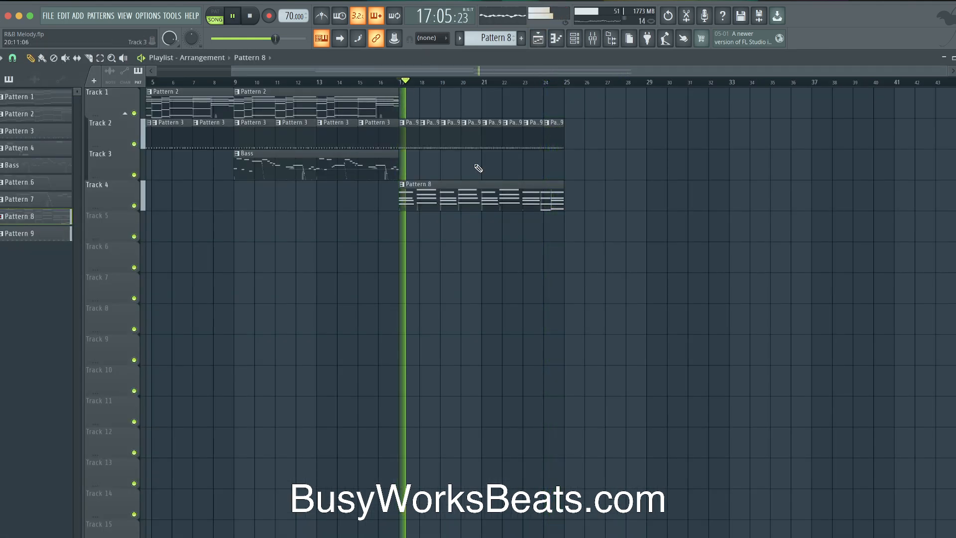
Review Pattern 8's XV-5080 notes in the piano roll
{"action": "left_click", "coordinate": [575, 40]}
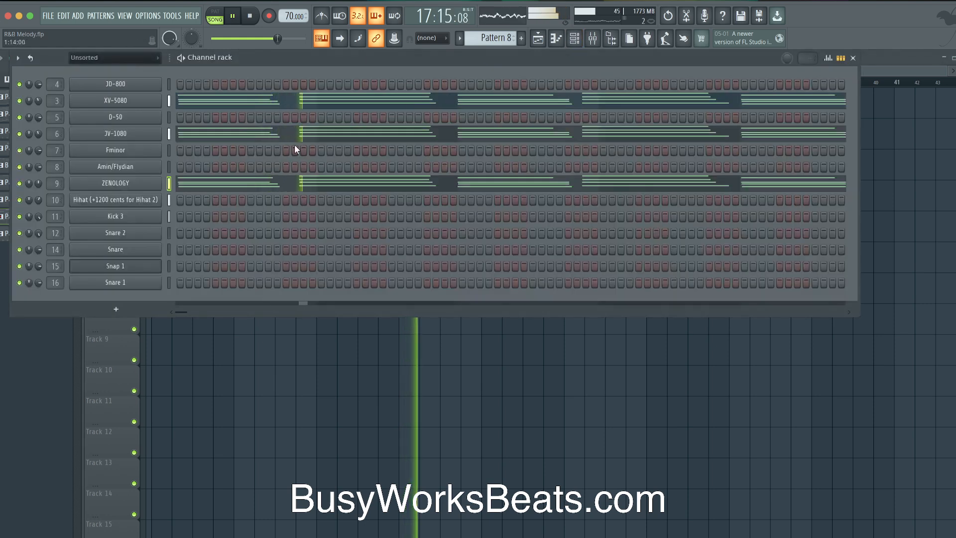
{"action": "left_click", "coordinate": [258, 103]}
{"action": "scroll", "coordinate": [465, 267], "scroll_direction": "down", "scroll_amount": 2, "text": "ctrl"}
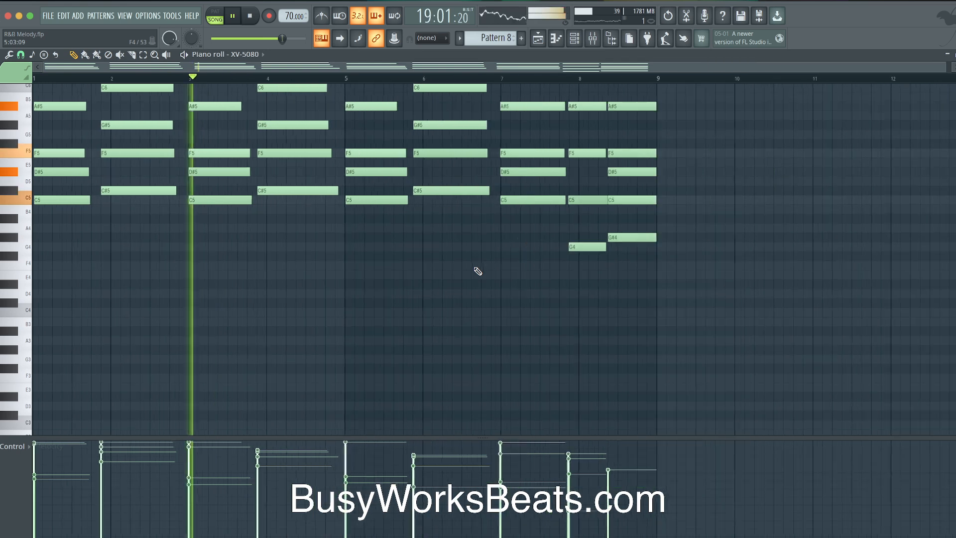
{"action": "left_click", "coordinate": [955, 54]}
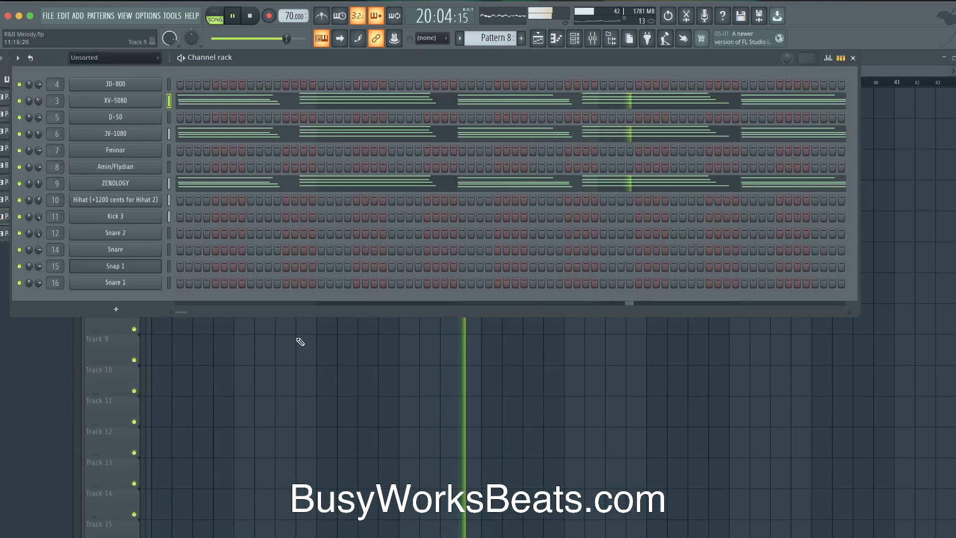
{"action": "left_click", "coordinate": [297, 334]}
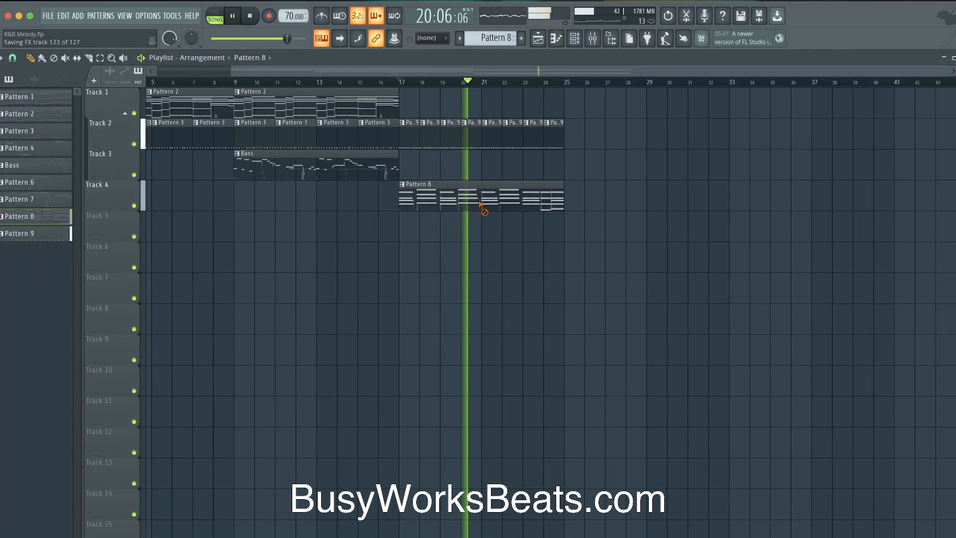
Create the next empty pattern and confirm the name Pattern 10
{"action": "left_click", "coordinate": [576, 38]}
{"action": "right_click", "coordinate": [498, 37]}
{"action": "left_click", "coordinate": [566, 46]}
{"action": "key", "text": "Return"}
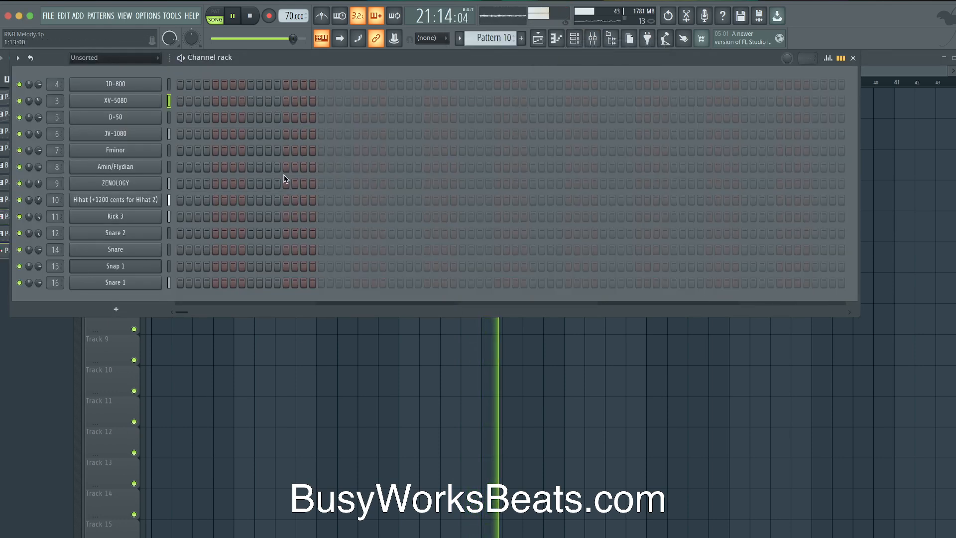
Turn the Kick 3 sample's trim up to full
{"action": "left_click", "coordinate": [129, 216]}
{"action": "left_click_drag", "start_coordinate": [301, 244], "coordinate": [301, 194]}
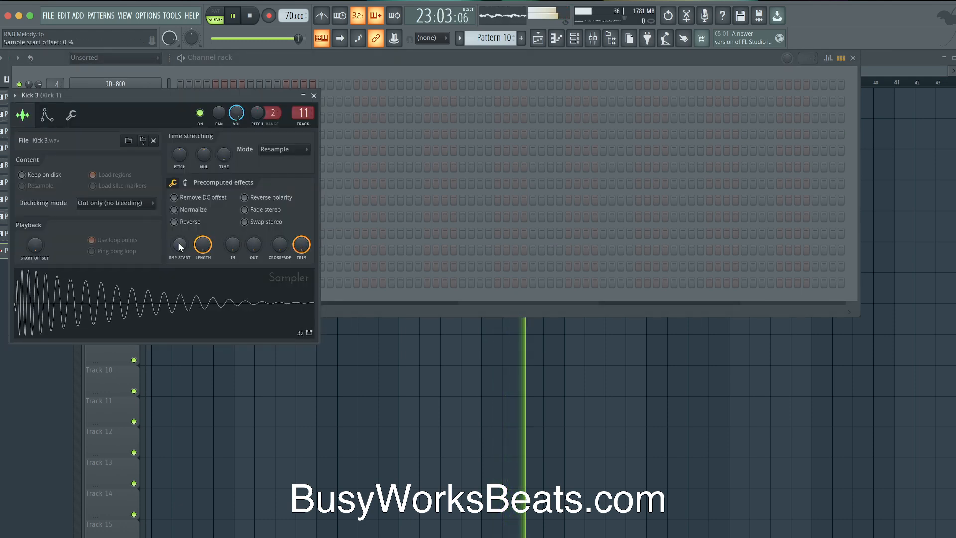
{"action": "left_click", "coordinate": [313, 96]}
{"action": "right_click", "coordinate": [257, 373]}
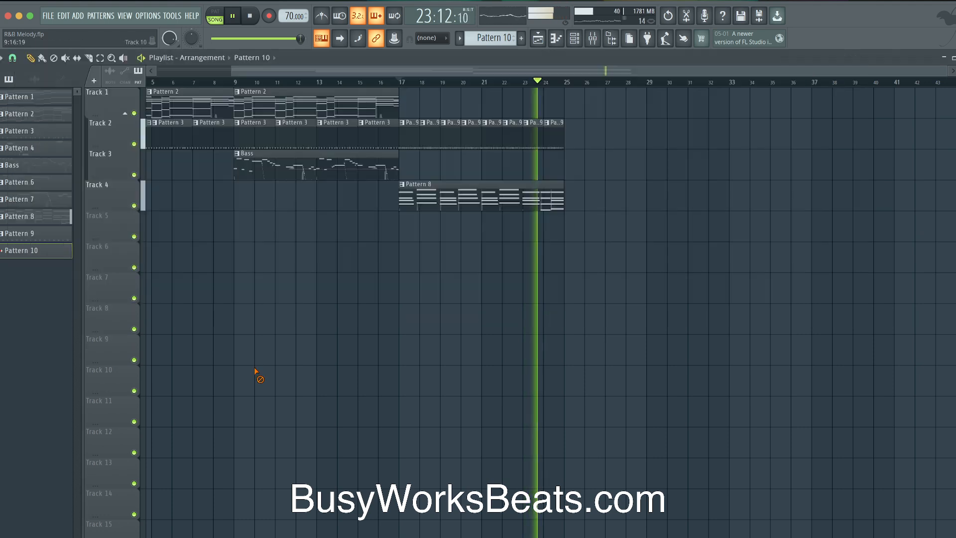
Loop bars 17–25 in the playlist and play it with the JD-800 channel selected
{"action": "left_click_drag", "start_coordinate": [583, 208], "coordinate": [403, 127]}
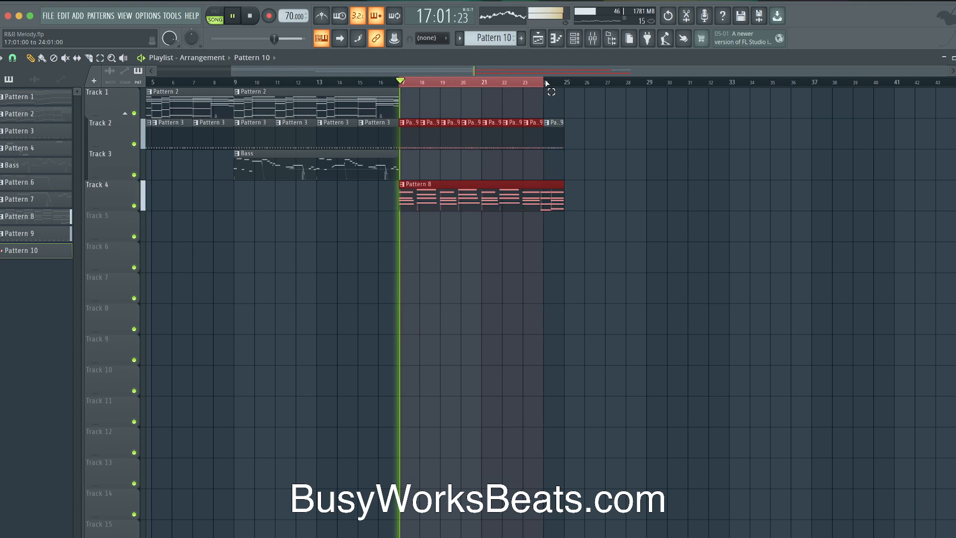
{"action": "left_click", "coordinate": [575, 39]}
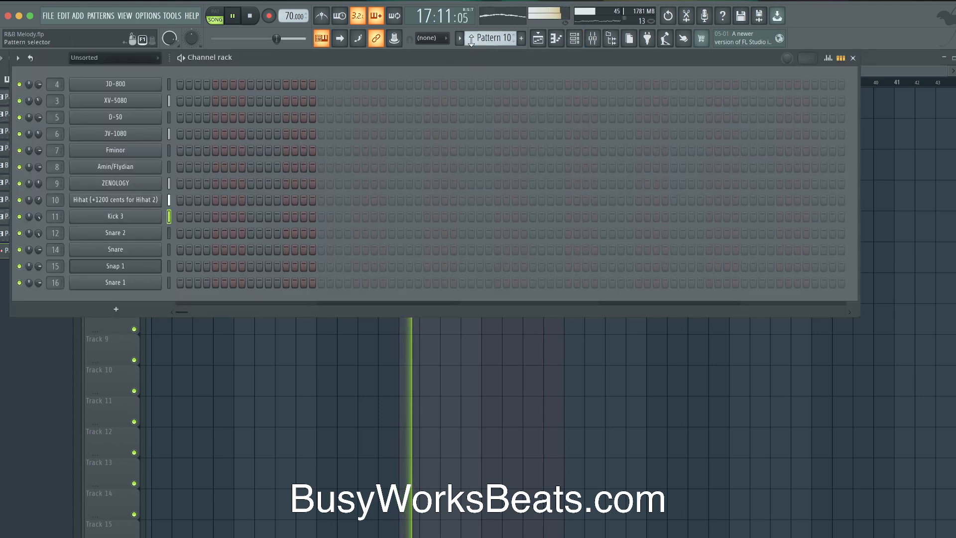
{"action": "left_click", "coordinate": [489, 39]}
{"action": "left_click", "coordinate": [572, 46]}
{"action": "key", "text": "space"}
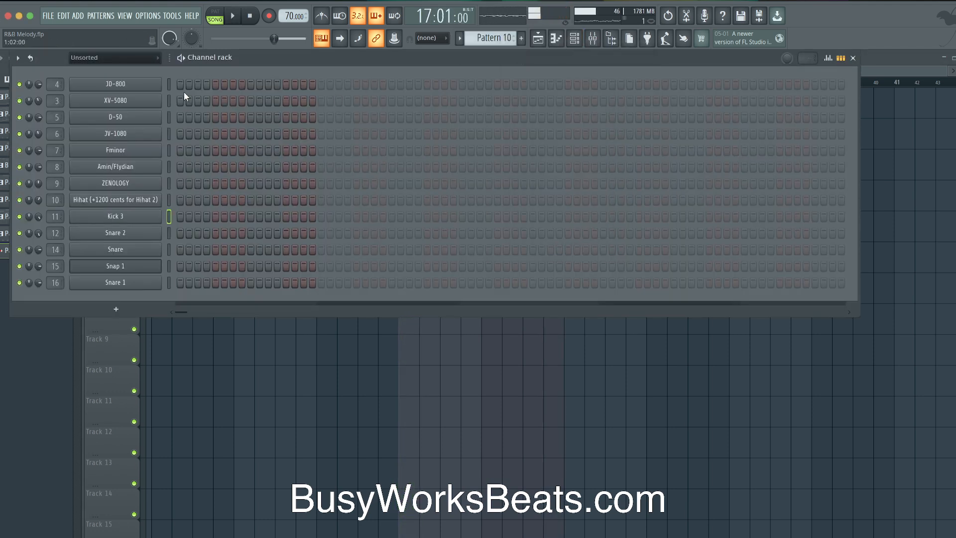
{"action": "left_click", "coordinate": [169, 84]}
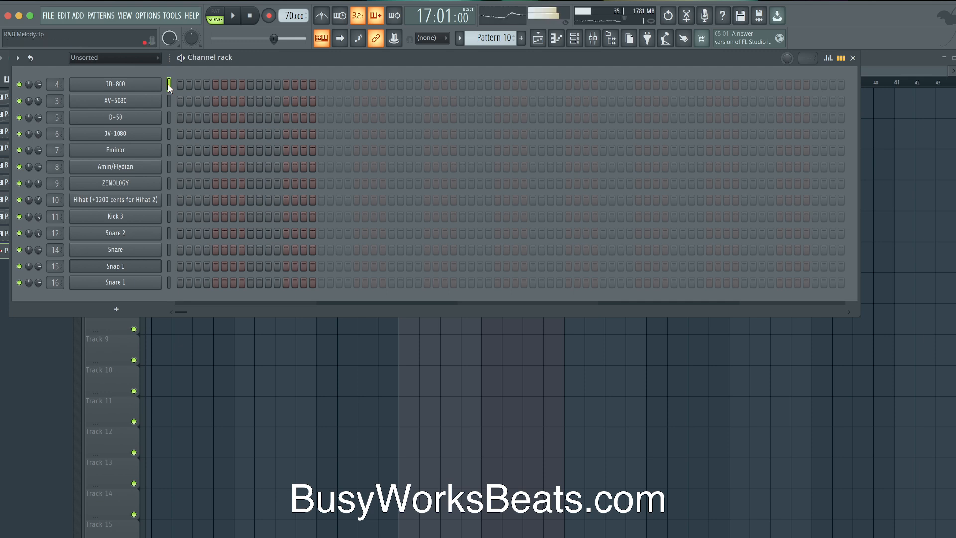
{"action": "key", "text": "space"}
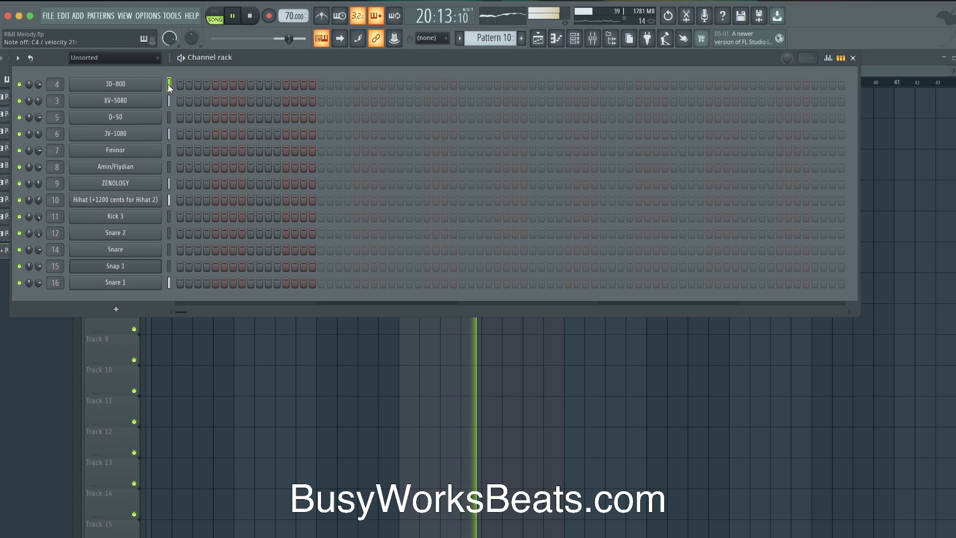
Record a new JD-800 melody take into Pattern 10 in notes-and-automation mode over the bars 17–25 loop
{"action": "key", "text": "space"}
{"action": "left_click", "coordinate": [268, 15]}
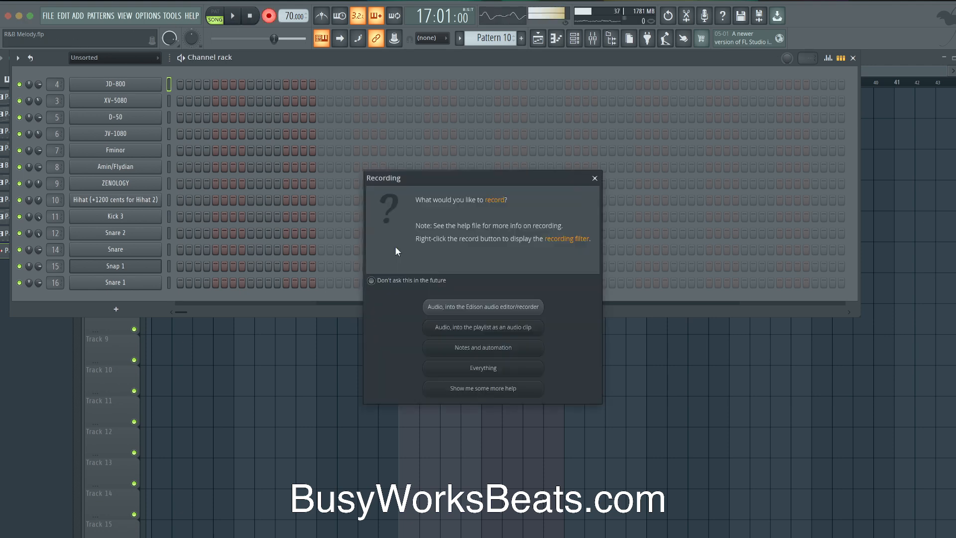
{"action": "left_click", "coordinate": [477, 347]}
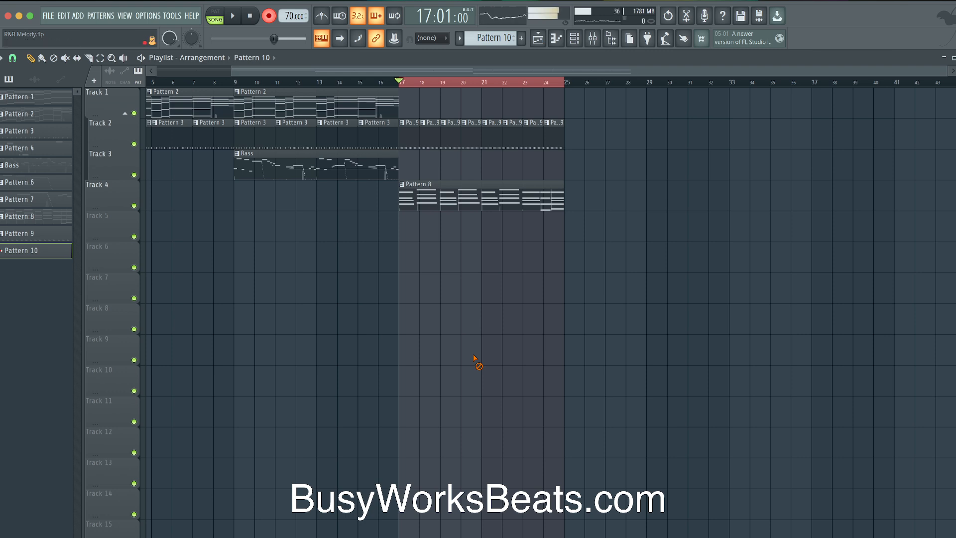
{"action": "key", "text": "space"}
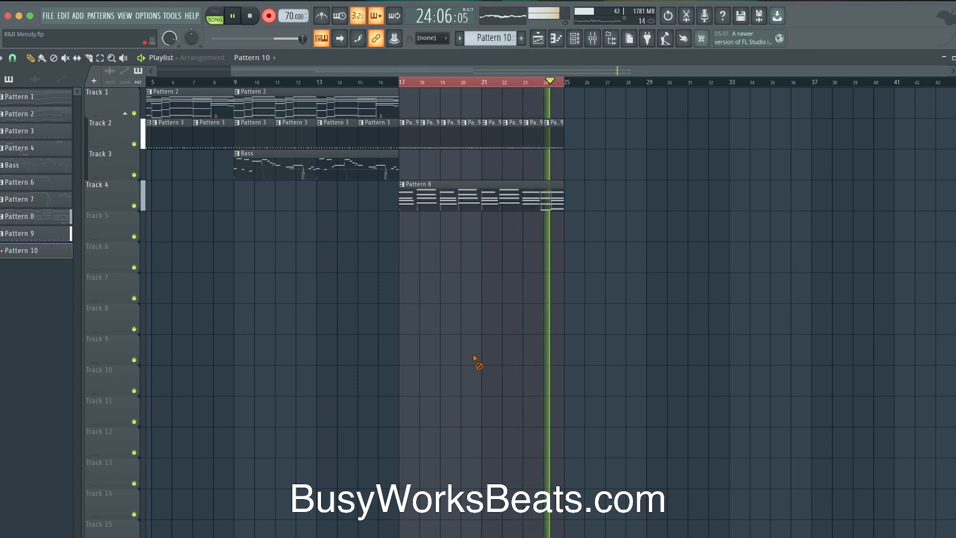
Keep the take, open Pattern 10 in the piano roll, and transpose its A4 and G4 notes up an octave
{"action": "key", "text": "space"}
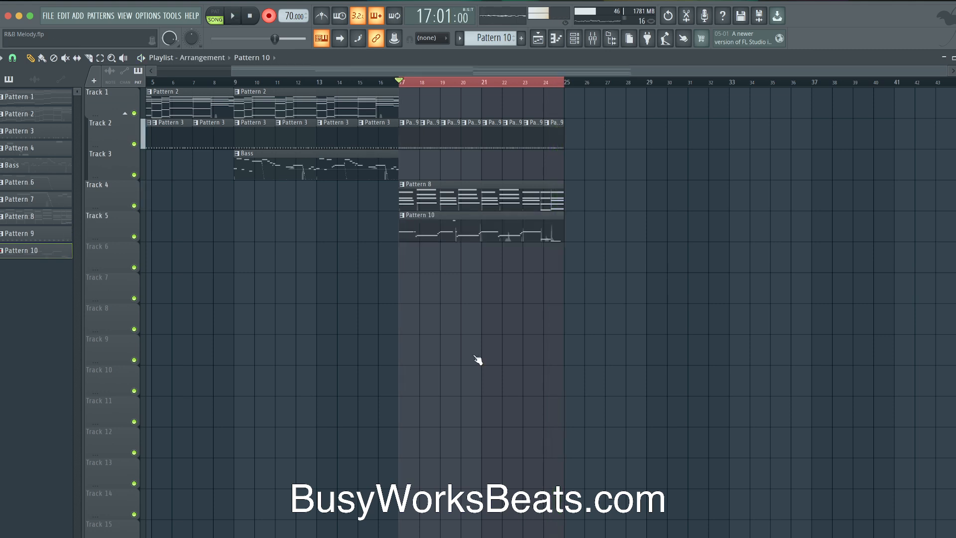
{"action": "double_click", "coordinate": [522, 233]}
{"action": "left_click_drag", "start_coordinate": [392, 268], "coordinate": [307, 363]}
{"action": "key", "text": "ctrl+Up"}
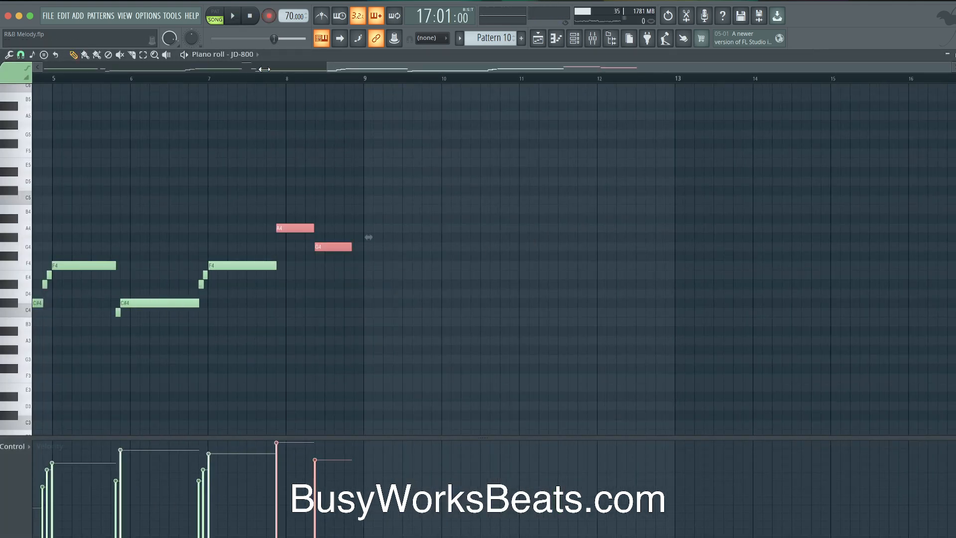
{"action": "left_click", "coordinate": [247, 80]}
{"action": "key", "text": "space"}
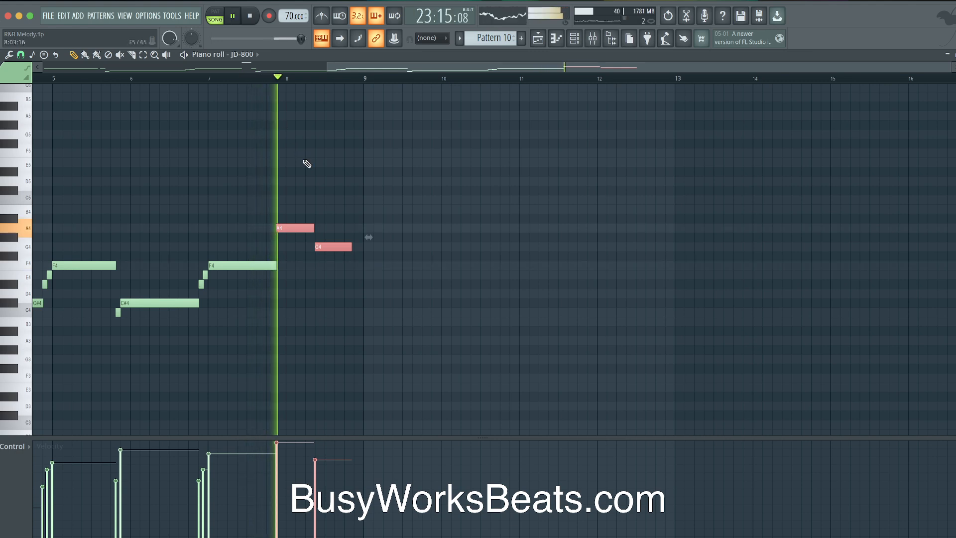
{"action": "key", "text": "space"}
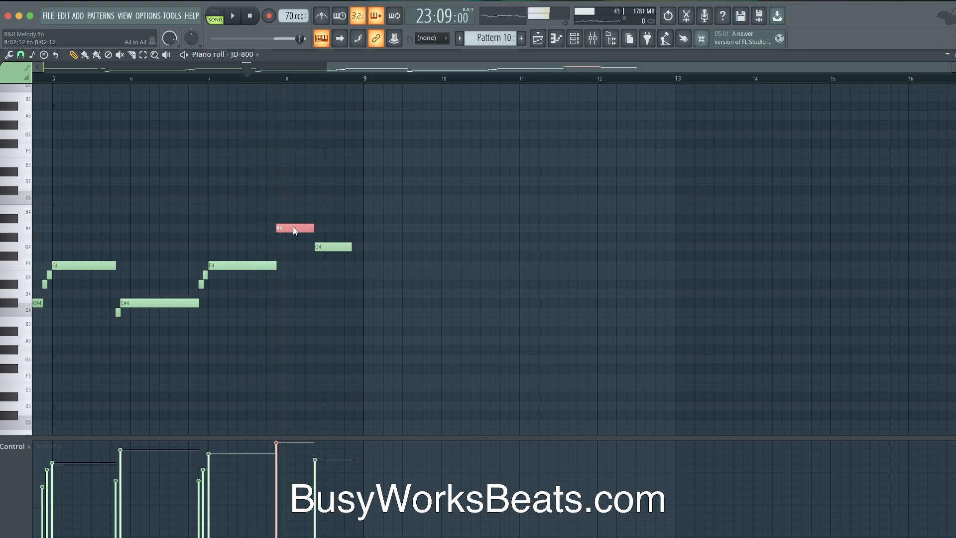
{"action": "key", "text": "space"}
Raise the second G4 note to A4 and audition the phrase
{"action": "left_click_drag", "start_coordinate": [319, 247], "coordinate": [319, 227]}
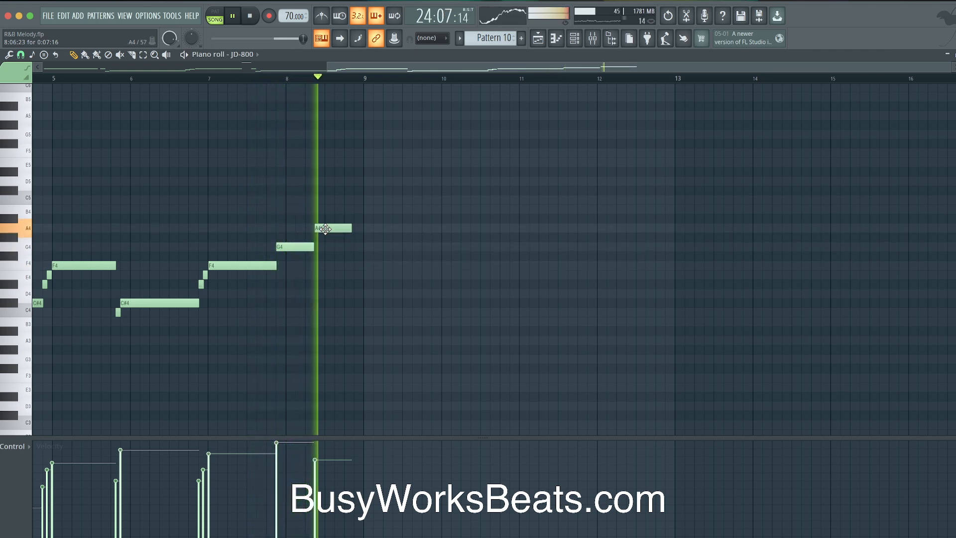
{"action": "key", "text": "space"}
{"action": "key", "text": "space"}
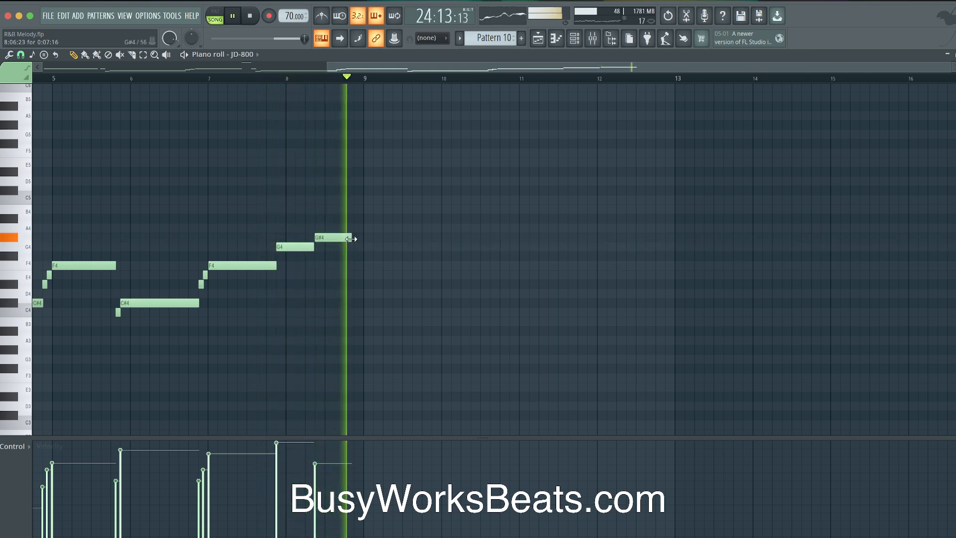
{"action": "key", "text": "space"}
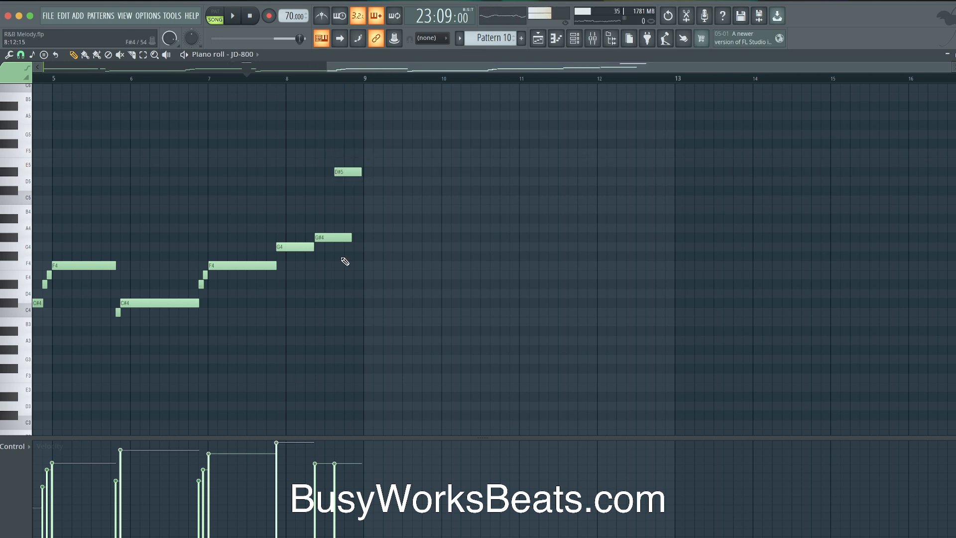
{"action": "key", "text": "space"}
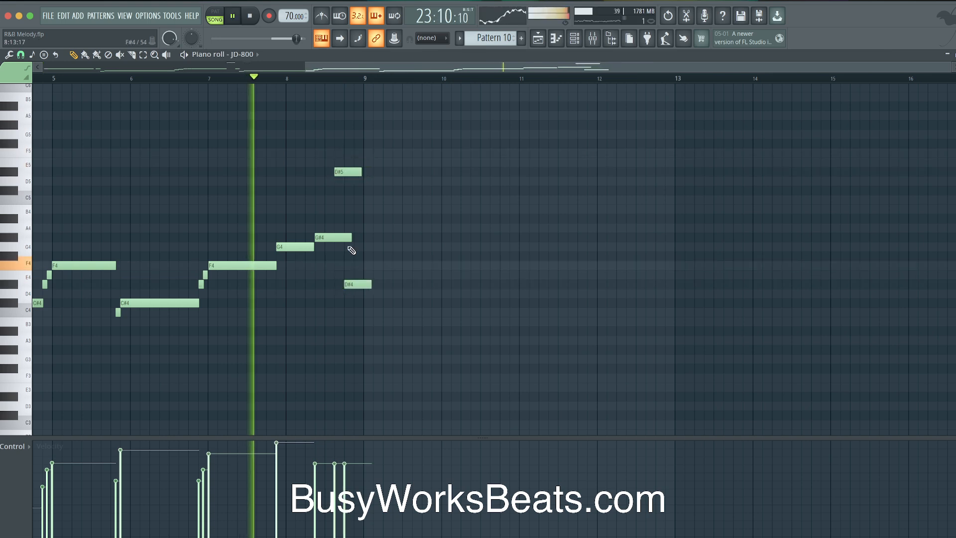
{"action": "scroll", "coordinate": [344, 289], "scroll_direction": "up", "scroll_amount": 3}
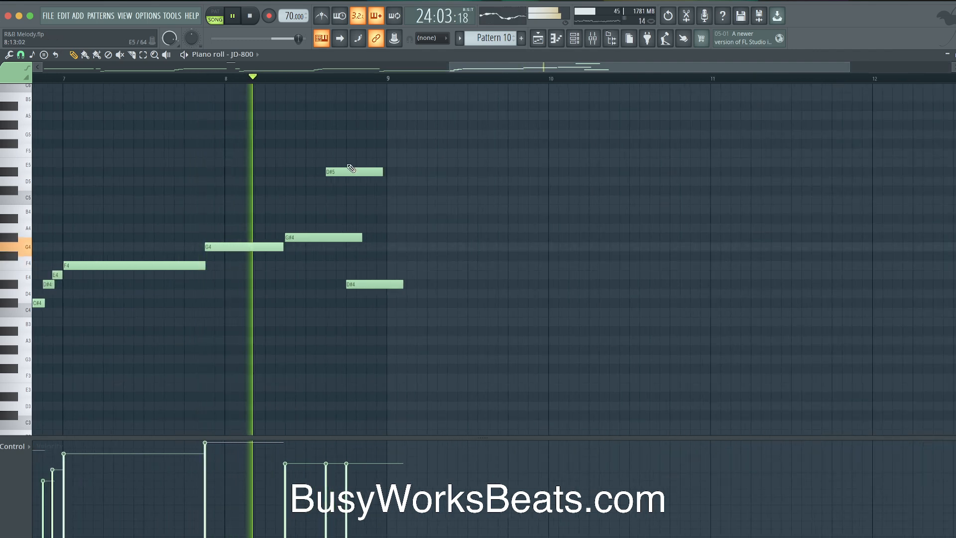
Move the D#5 and D#4 notes later, shorten D#4, and trim the E4/F4 tails at bar 9
{"action": "left_click_drag", "start_coordinate": [331, 171], "coordinate": [353, 172]}
{"action": "left_click_drag", "start_coordinate": [367, 282], "coordinate": [382, 283]}
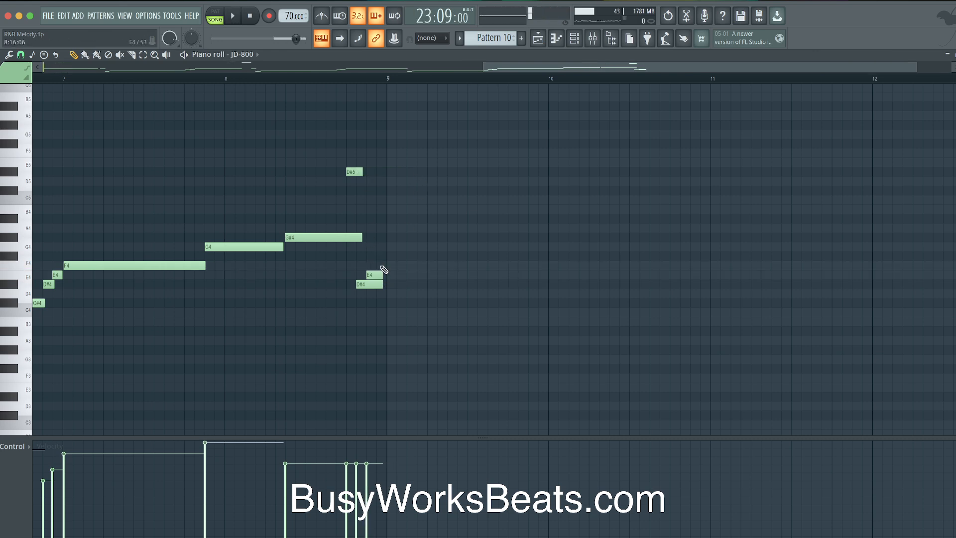
{"action": "key", "text": "space"}
{"action": "key", "text": "space"}
{"action": "left_click", "coordinate": [350, 80]}
{"action": "key", "text": "space"}
{"action": "key", "text": "space"}
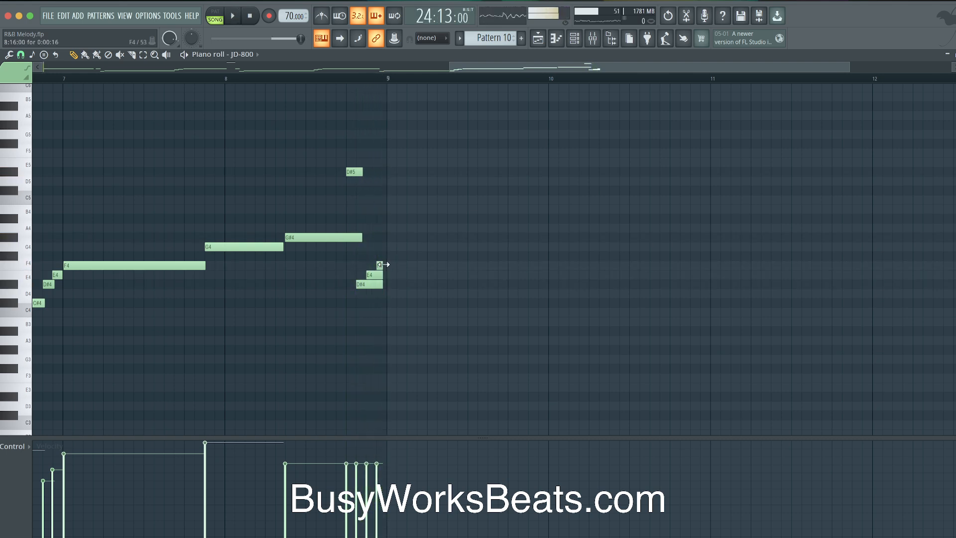
{"action": "key", "text": "space"}
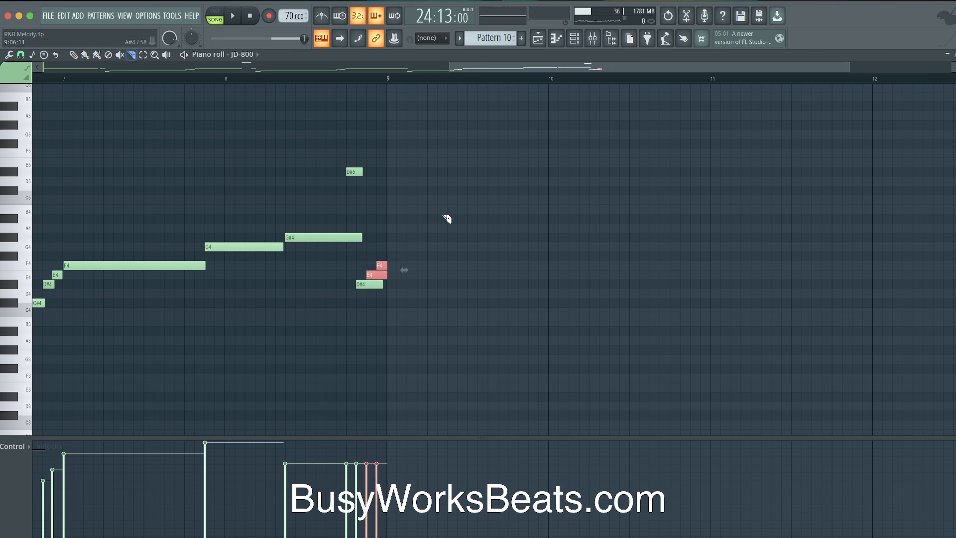
{"action": "key", "text": "space"}
{"action": "left_click_drag", "start_coordinate": [387, 229], "coordinate": [387, 294]}
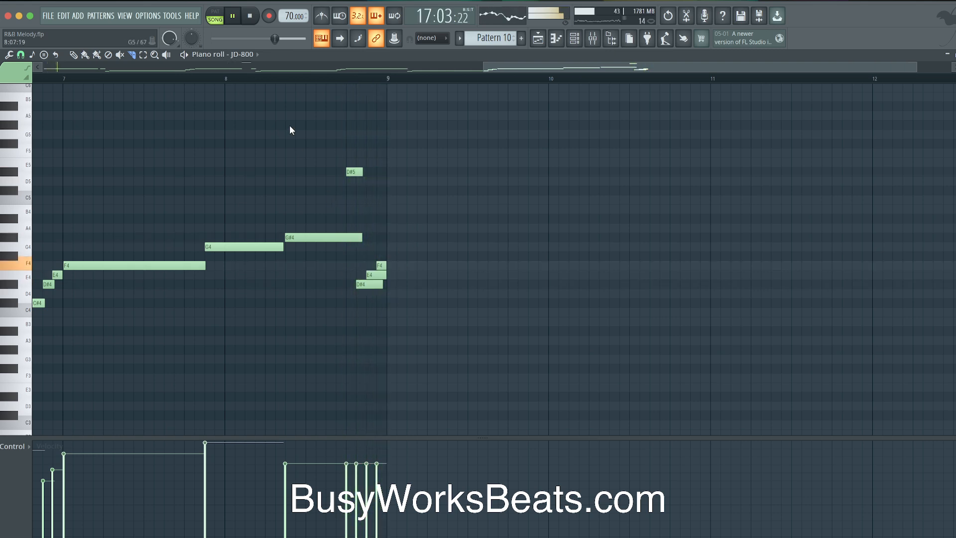
{"action": "left_click", "coordinate": [546, 41]}
Save the project
{"action": "left_click", "coordinate": [573, 41]}
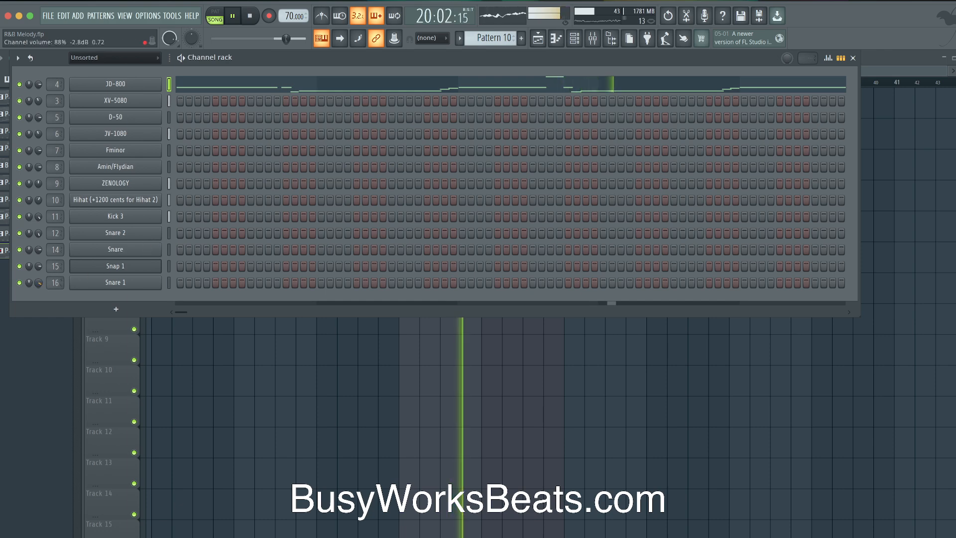
{"action": "key", "text": "super+s"}
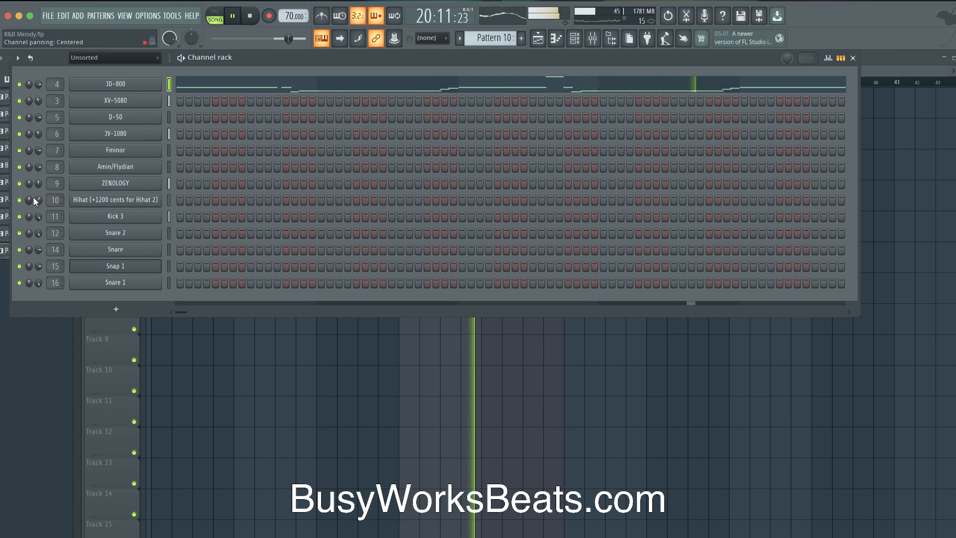
{"action": "left_click", "coordinate": [603, 44]}
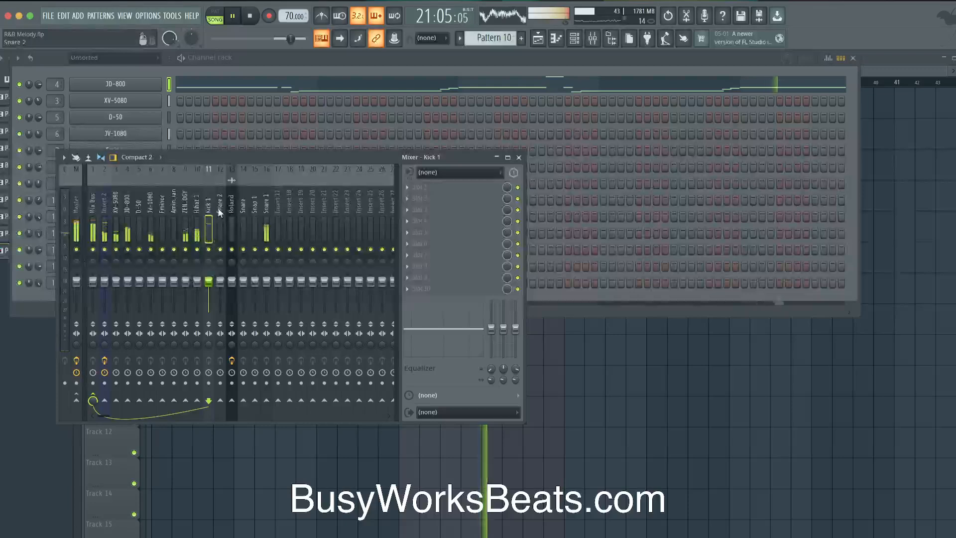
Reset Hihat 1's stereo separation and pan the JV-1080 mixer track 27% left
{"action": "left_click", "coordinate": [197, 224]}
{"action": "left_click_drag", "start_coordinate": [196, 343], "coordinate": [196, 342]}
{"action": "right_click", "coordinate": [198, 344]}
{"action": "left_click", "coordinate": [198, 346]}
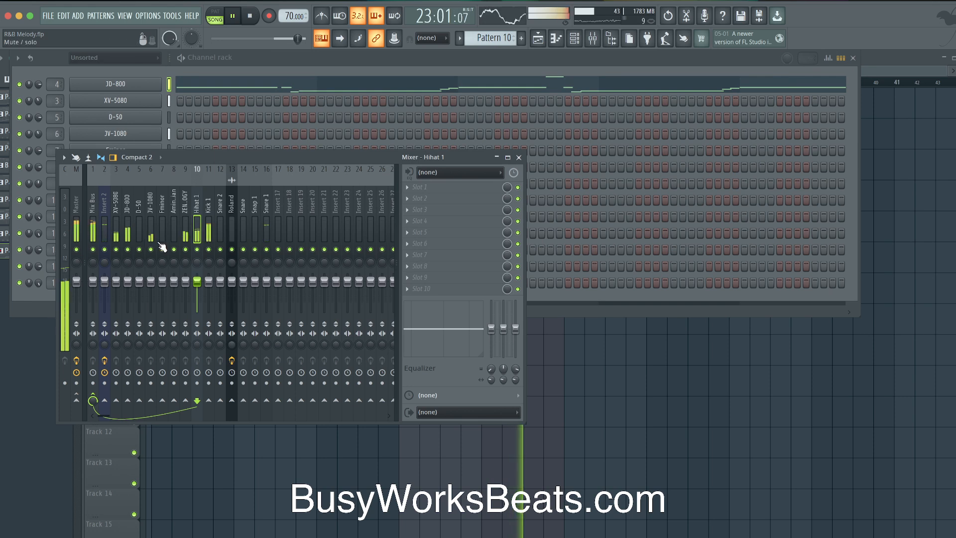
{"action": "left_click_drag", "start_coordinate": [152, 261], "coordinate": [152, 269]}
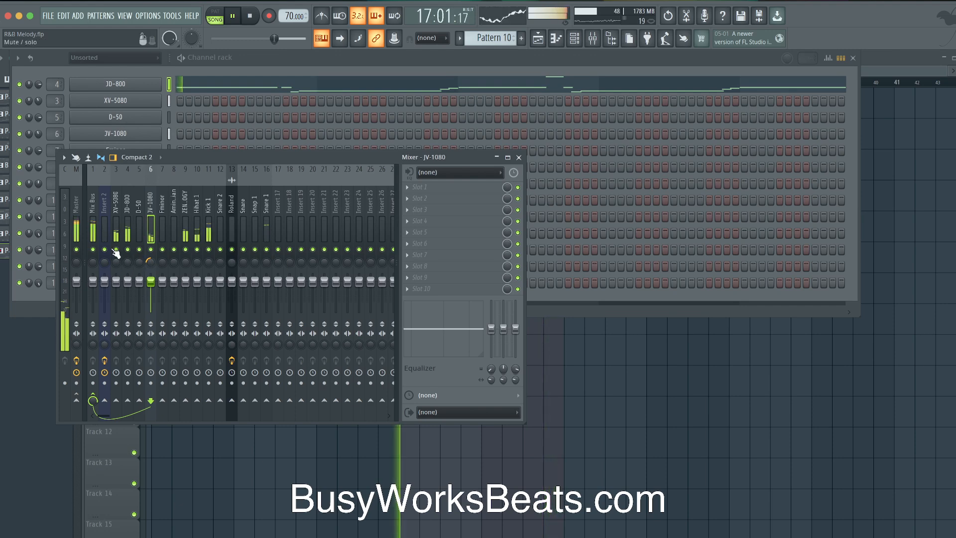
{"action": "key", "text": "F5"}
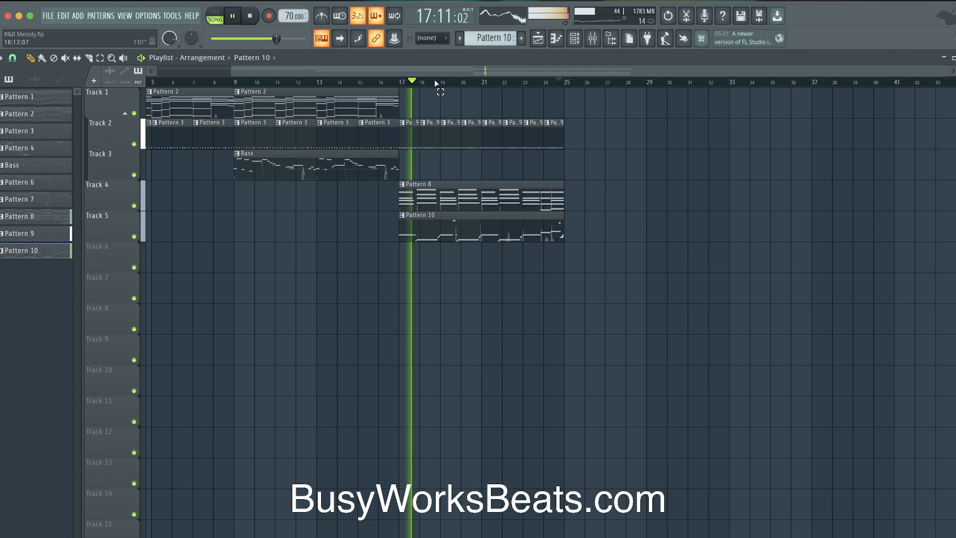
Select Patterns 1–10 and colour them with a Hot Pink to teal gradient
{"action": "left_click", "coordinate": [251, 14]}
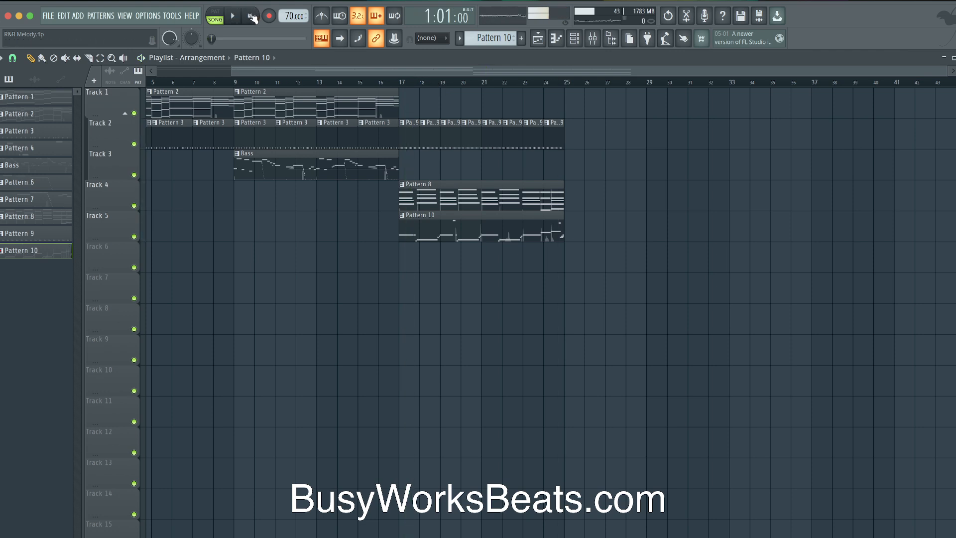
{"action": "left_click", "coordinate": [53, 96]}
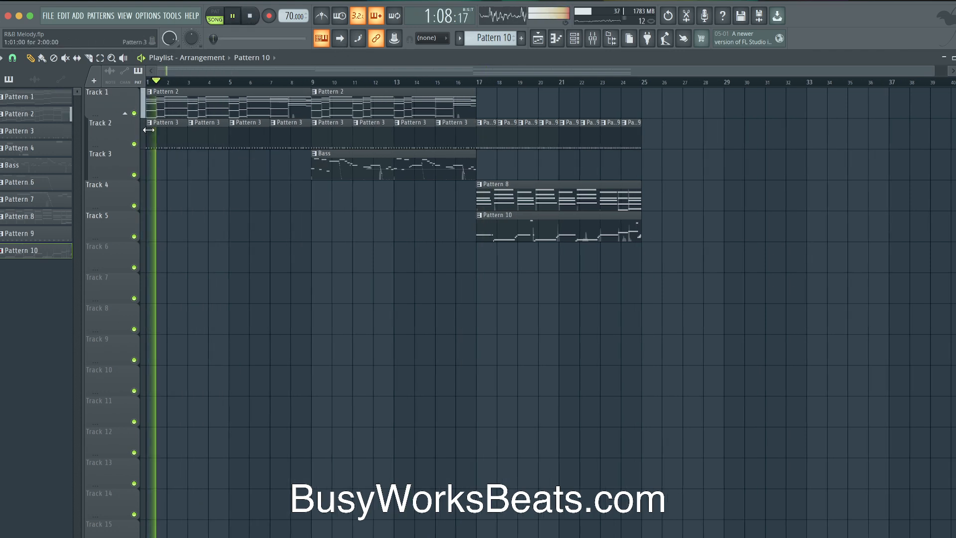
{"action": "left_click", "coordinate": [43, 248], "text": "shift"}
{"action": "right_click", "coordinate": [43, 249]}
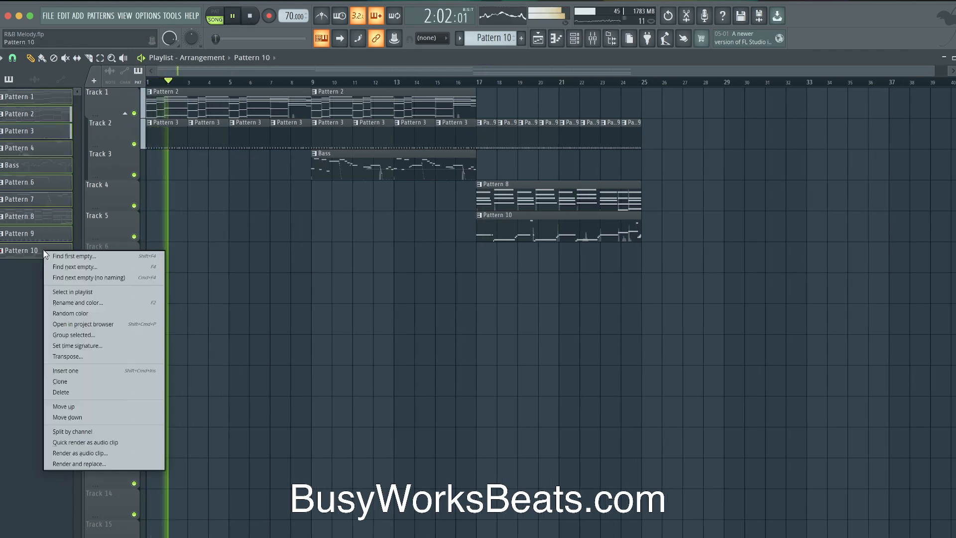
{"action": "left_click", "coordinate": [85, 302]}
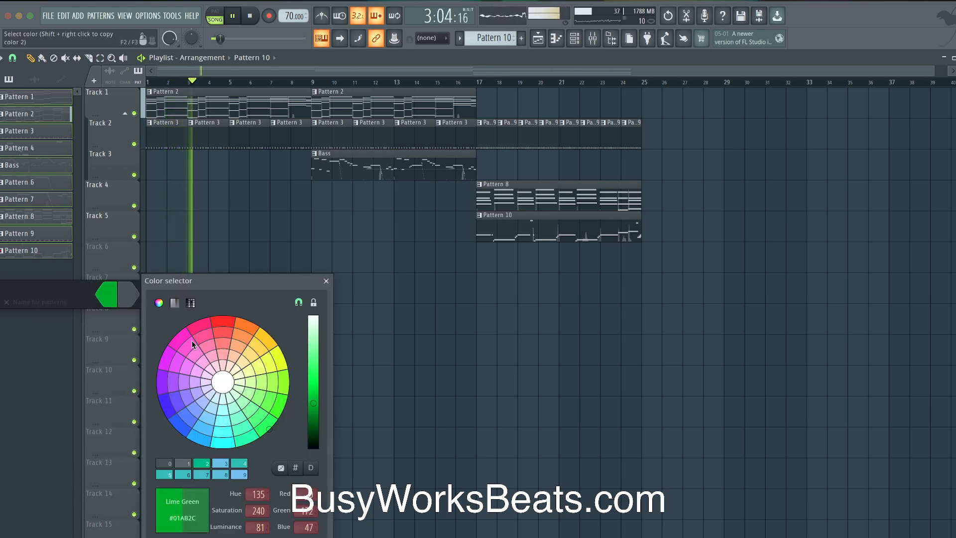
{"action": "left_click", "coordinate": [200, 325]}
{"action": "left_click", "coordinate": [313, 366]}
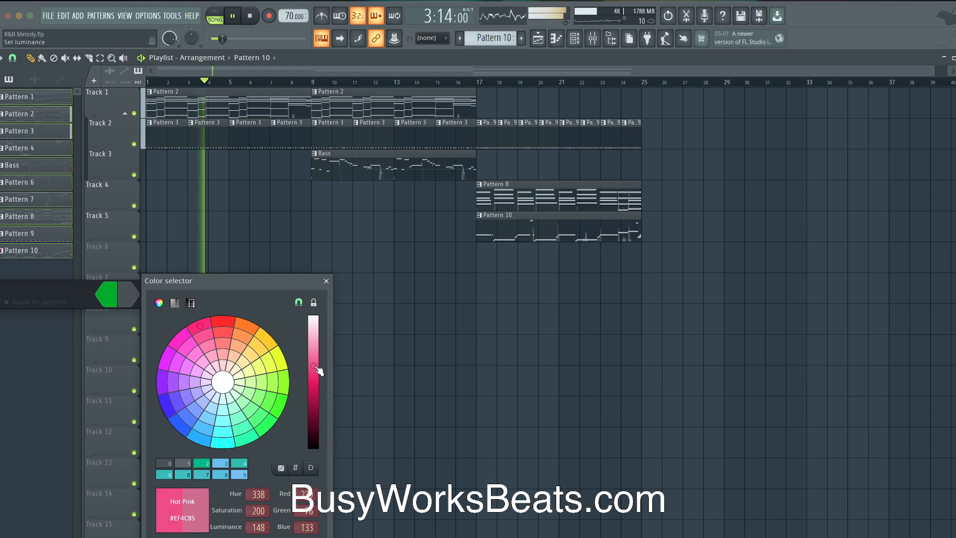
{"action": "key", "text": "Return"}
{"action": "left_click", "coordinate": [126, 288]}
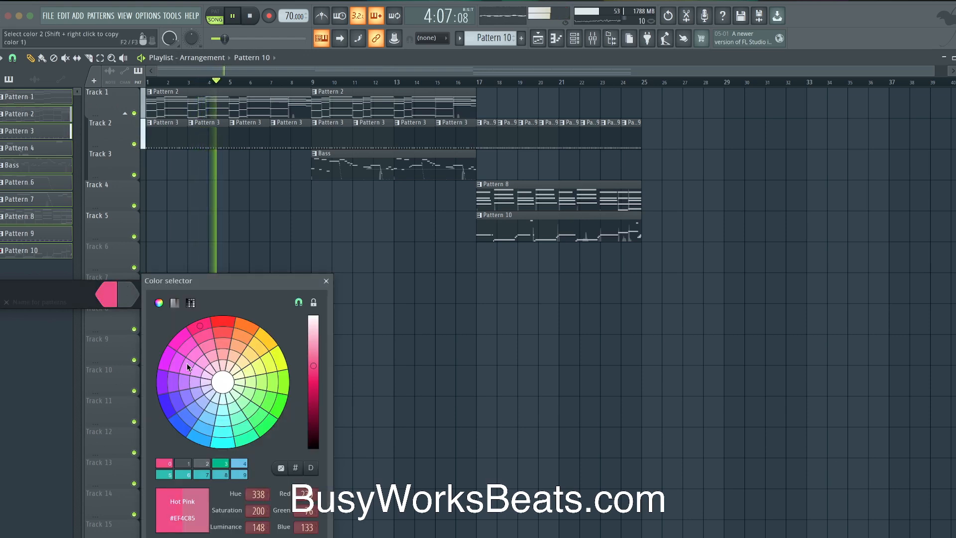
{"action": "left_click", "coordinate": [221, 463]}
{"action": "key", "text": "Return"}
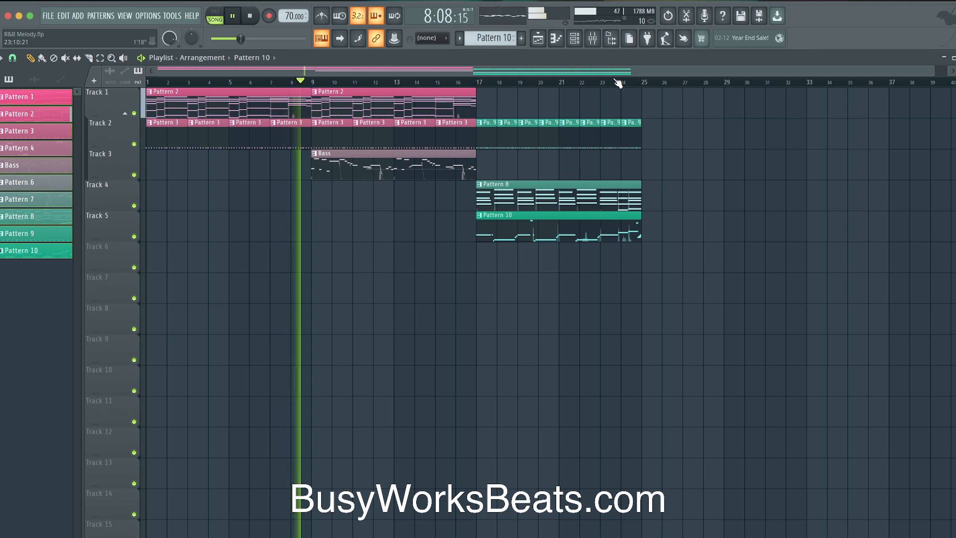
{"action": "left_click", "coordinate": [593, 38]}
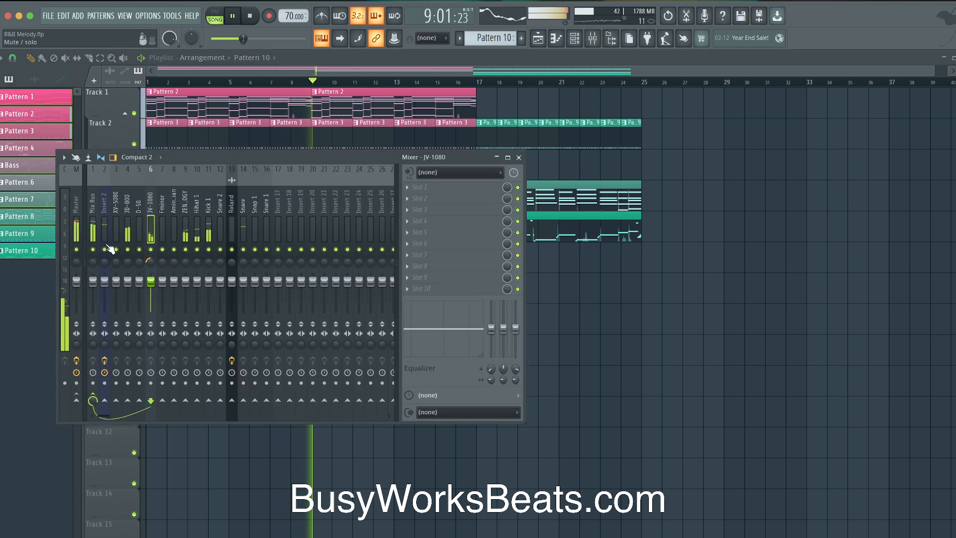
{"action": "key", "text": "F9"}
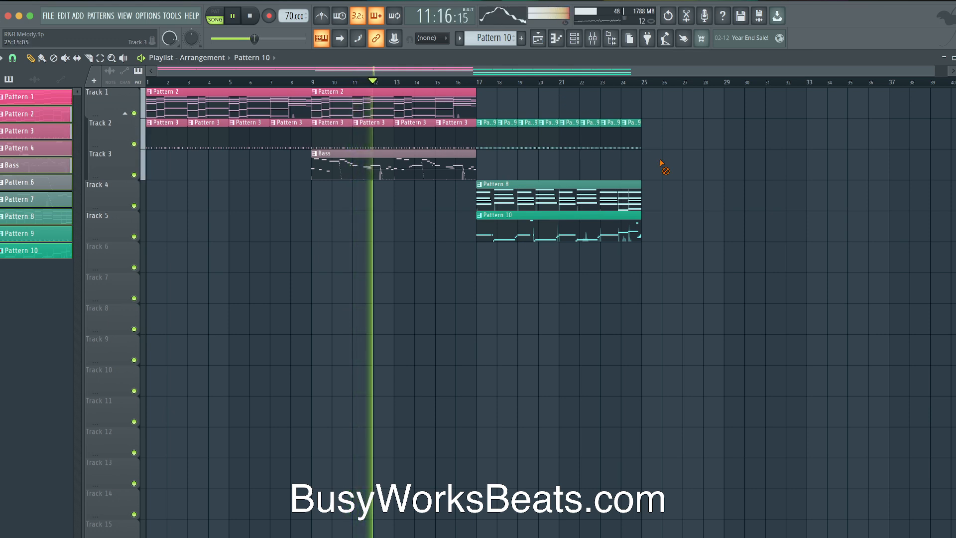
{"action": "left_click", "coordinate": [597, 42]}
{"action": "left_click", "coordinate": [599, 43]}
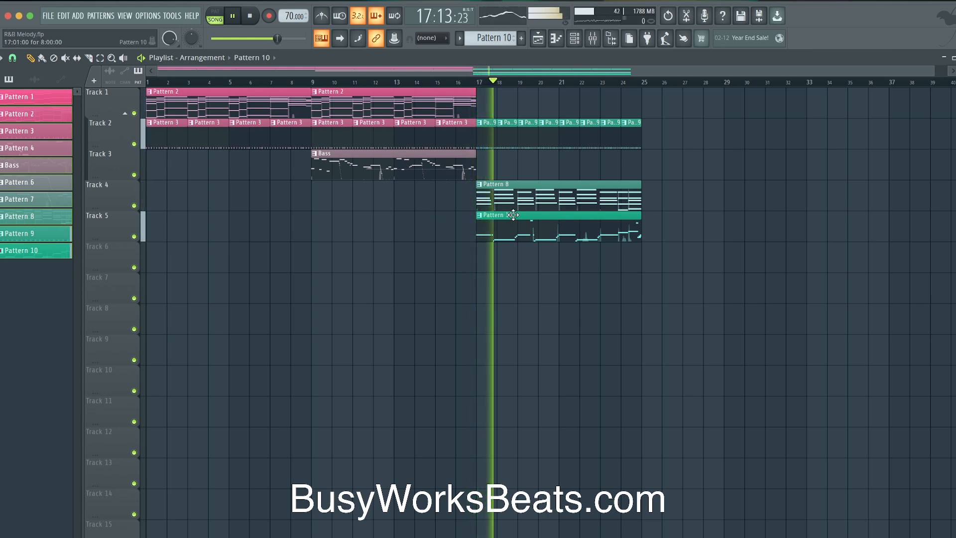
Duplicate the Pattern 8, 9 and 10 clips from bar 17 so they repeat through bar 33
{"action": "left_click_drag", "start_coordinate": [704, 273], "coordinate": [485, 130]}
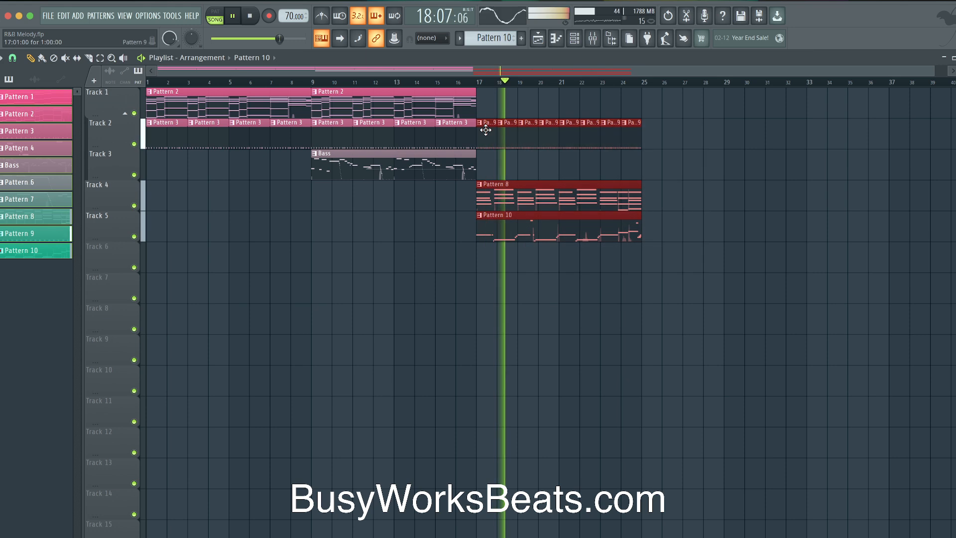
{"action": "key", "text": "ctrl+b"}
{"action": "left_click", "coordinate": [674, 279]}
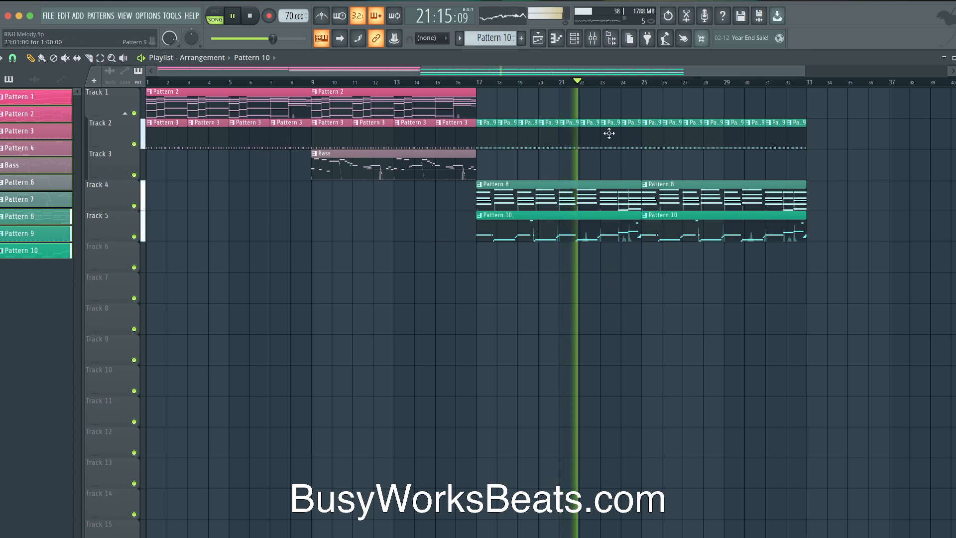
Check the channel rack and the mixer's Kick 1 insert, then stop playback and return to the playlist
{"action": "key", "text": "F6"}
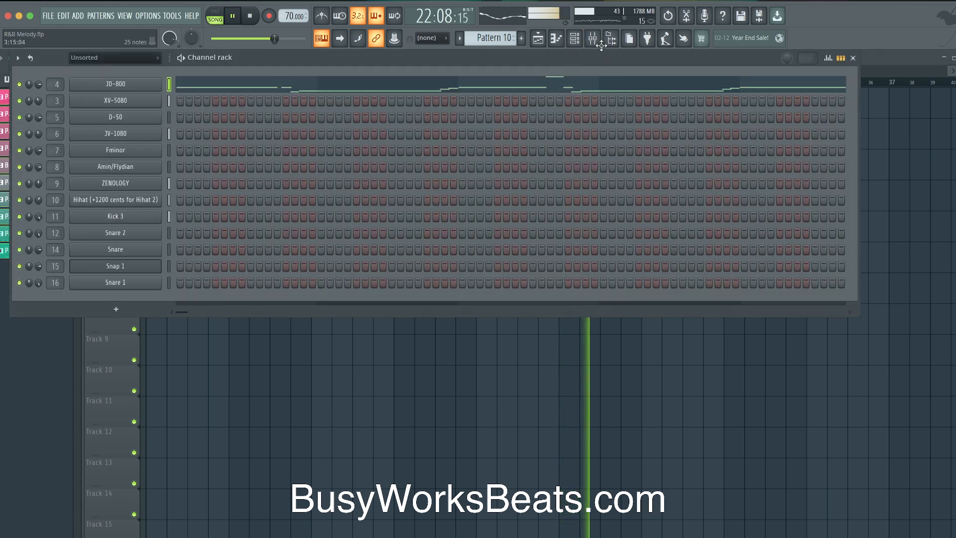
{"action": "left_click", "coordinate": [593, 38]}
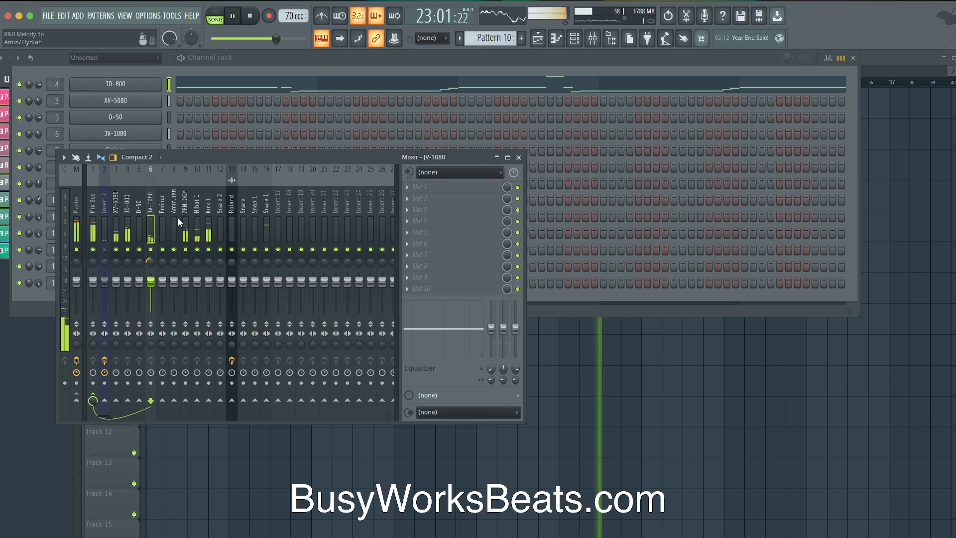
{"action": "left_click", "coordinate": [208, 210]}
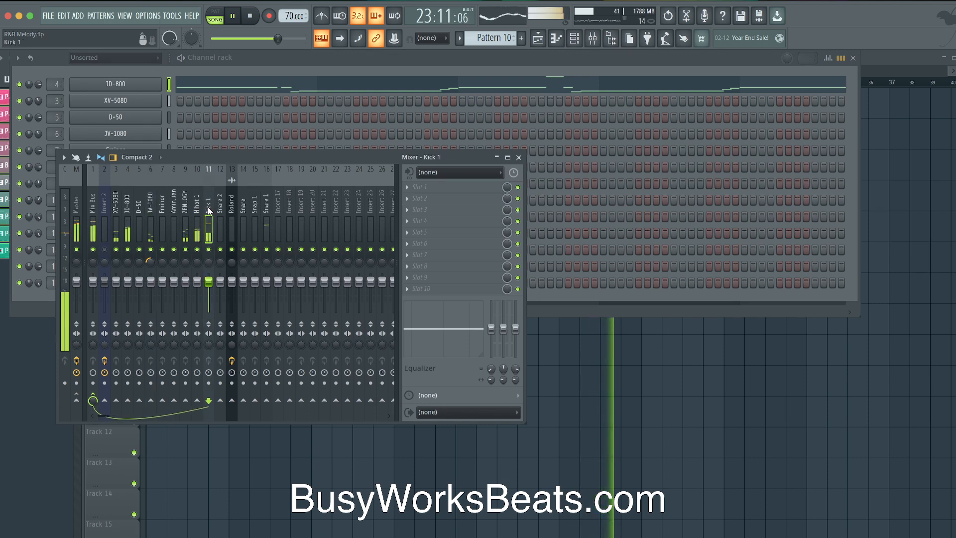
{"action": "right_click", "coordinate": [565, 353]}
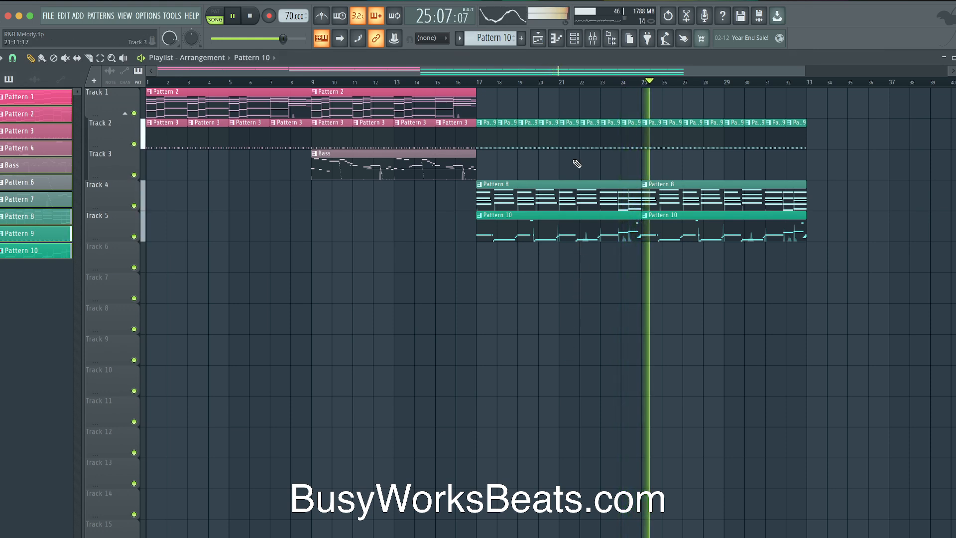
{"action": "left_click", "coordinate": [573, 38]}
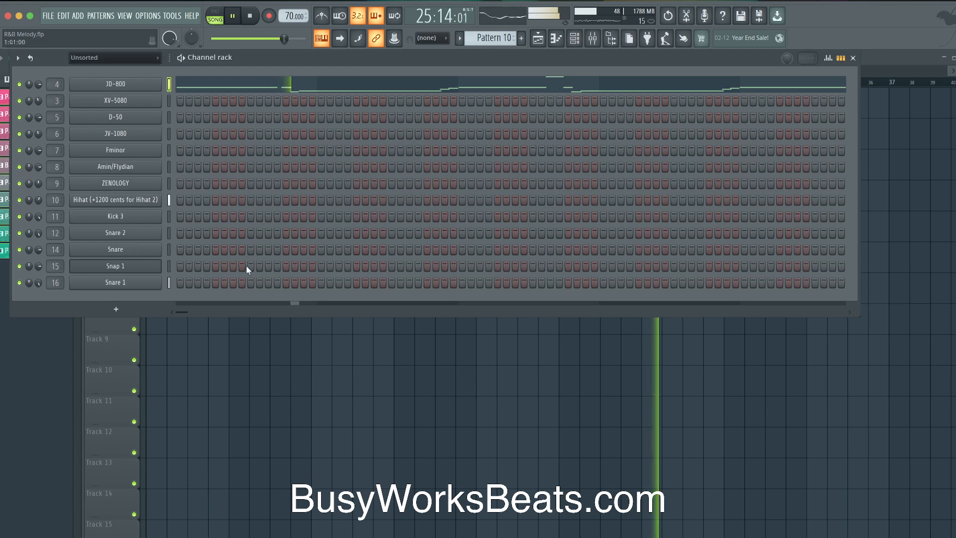
{"action": "left_click", "coordinate": [592, 38]}
{"action": "key", "text": "space"}
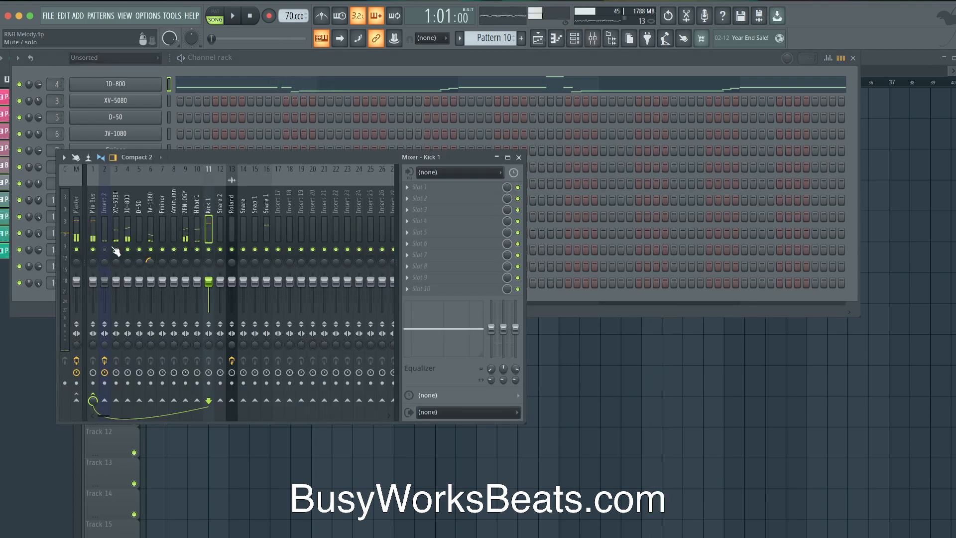
{"action": "left_click", "coordinate": [518, 157]}
{"action": "right_click", "coordinate": [568, 344]}
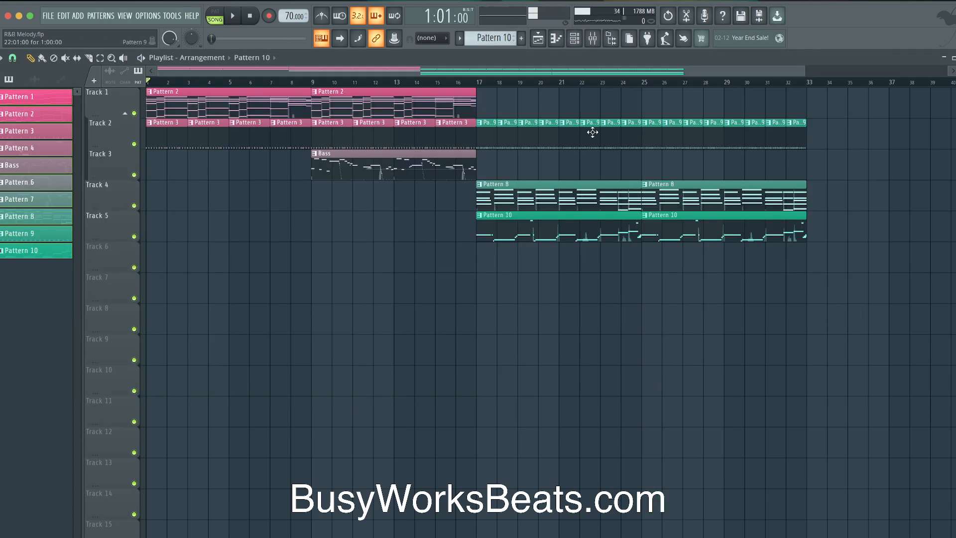
Copy the Pattern 8 clip onto Track 3 at bar 25 and make it unique as Pattern 9
{"action": "right_click", "coordinate": [647, 185]}
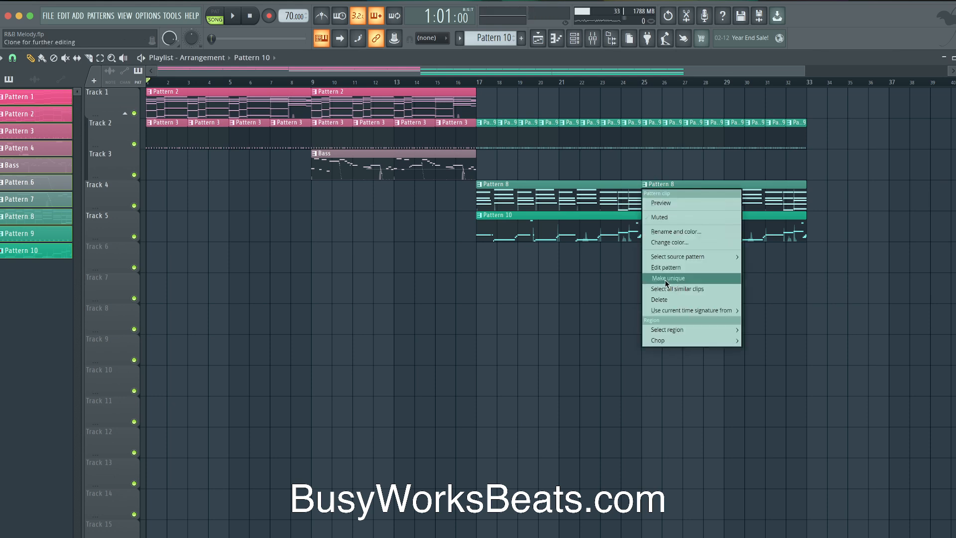
{"action": "left_click", "coordinate": [593, 304]}
{"action": "left_click_drag", "start_coordinate": [667, 196], "coordinate": [664, 158]}
{"action": "left_click", "coordinate": [645, 153]}
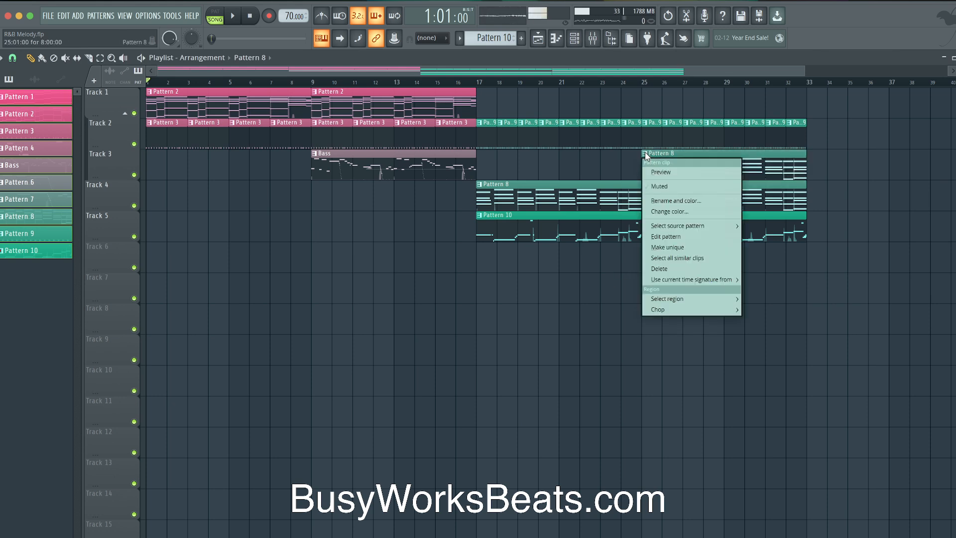
{"action": "left_click", "coordinate": [663, 247]}
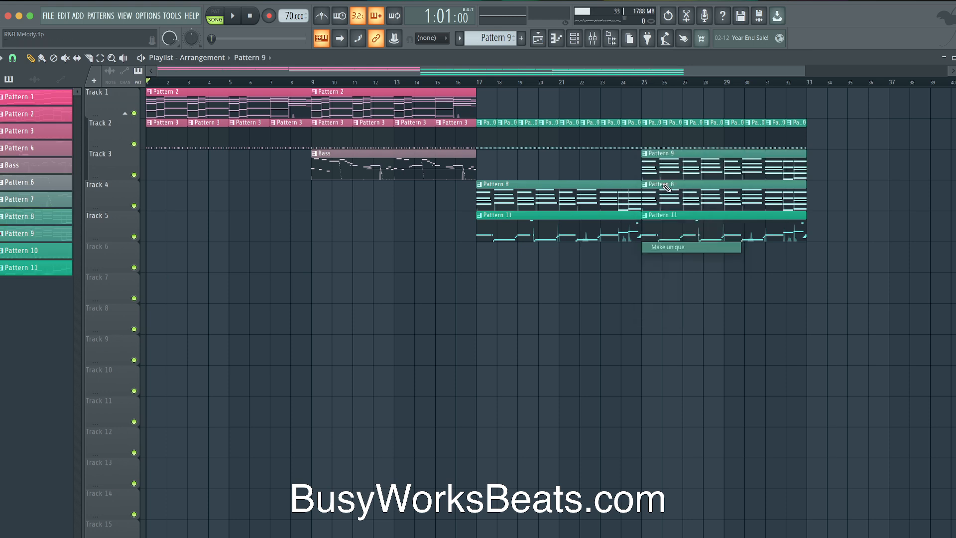
{"action": "double_click", "coordinate": [665, 164]}
Cut the XV-5080 notes from Pattern 9, then reopen it and select the D-50 channel
{"action": "left_click", "coordinate": [573, 37]}
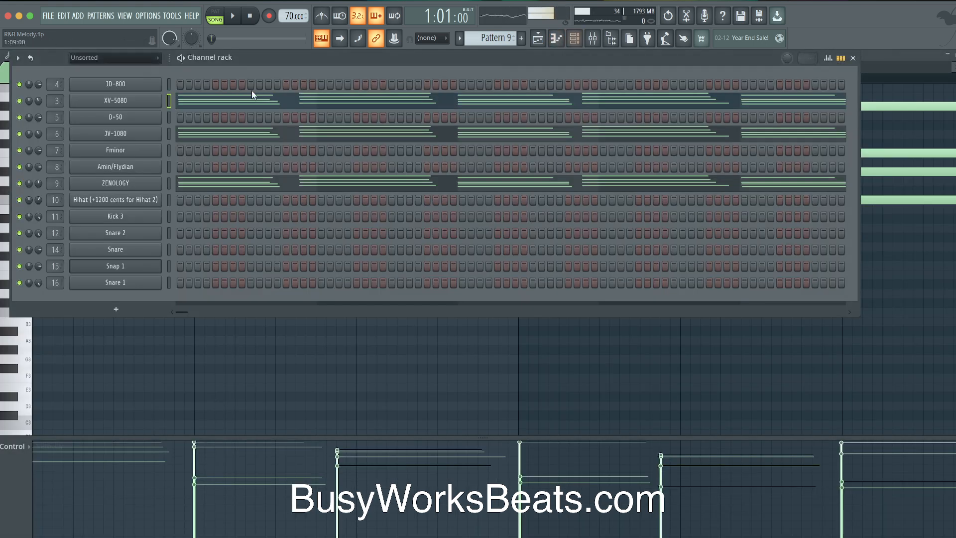
{"action": "key", "text": "super+x"}
{"action": "left_click", "coordinate": [168, 118]}
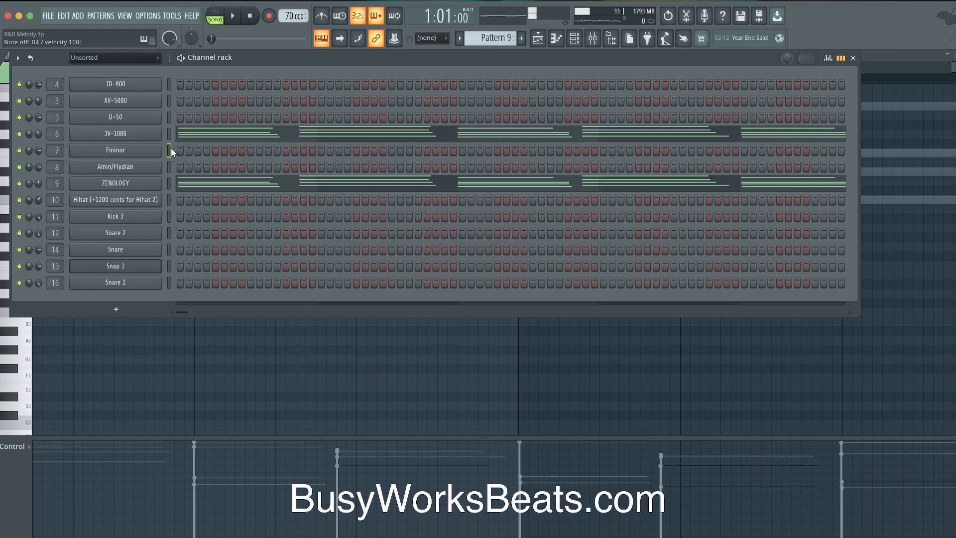
{"action": "scroll", "coordinate": [491, 39], "scroll_direction": "down", "scroll_amount": 4}
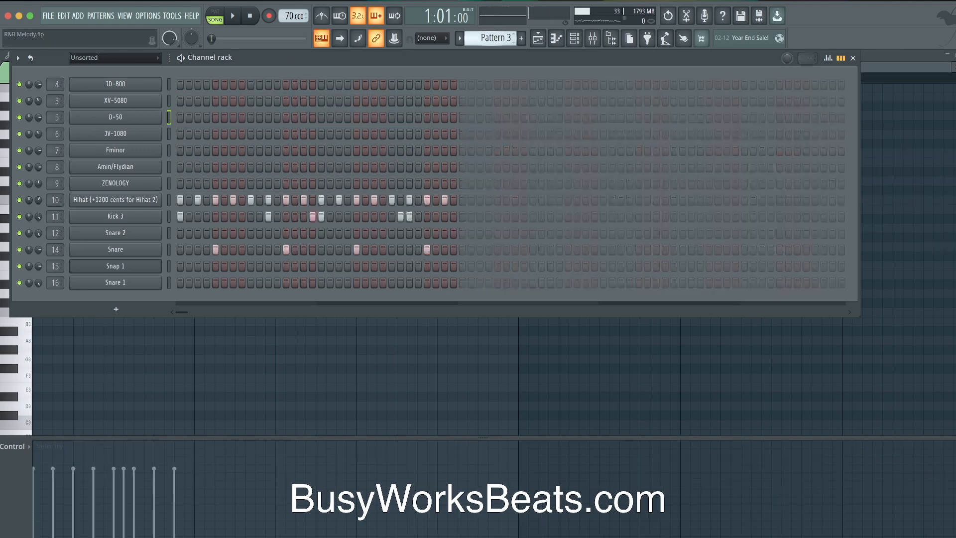
{"action": "scroll", "coordinate": [491, 39], "scroll_direction": "up", "scroll_amount": 2}
{"action": "scroll", "coordinate": [490, 39], "scroll_direction": "up", "scroll_amount": 1}
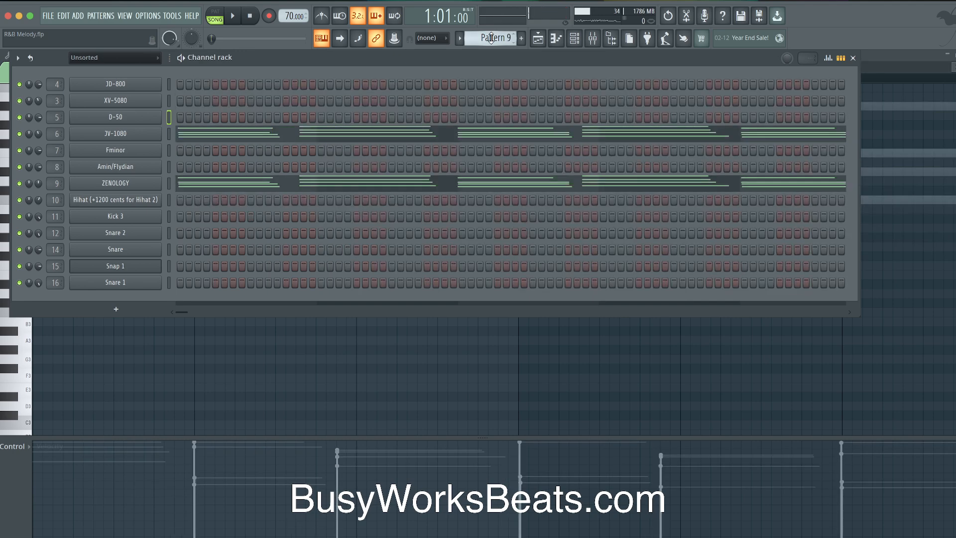
{"action": "left_click", "coordinate": [543, 37]}
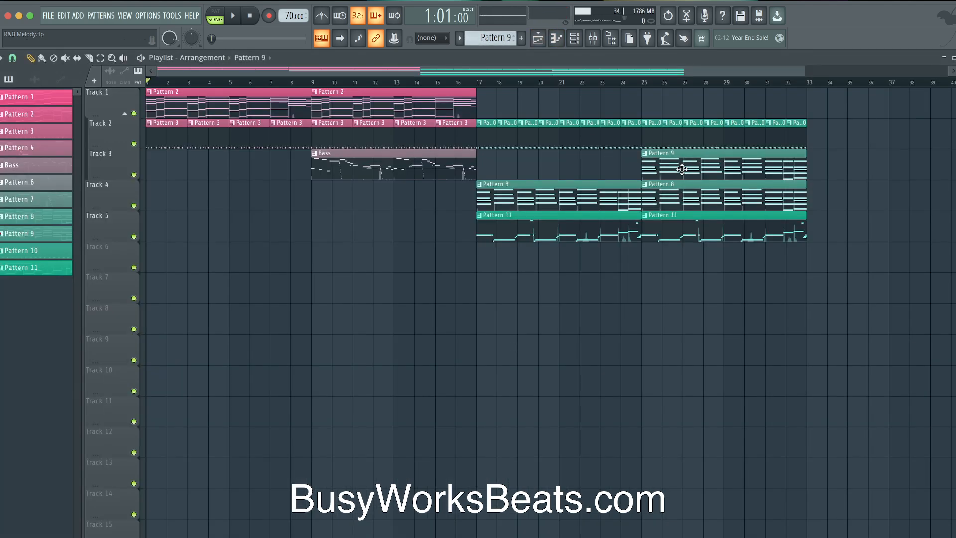
{"action": "double_click", "coordinate": [653, 155]}
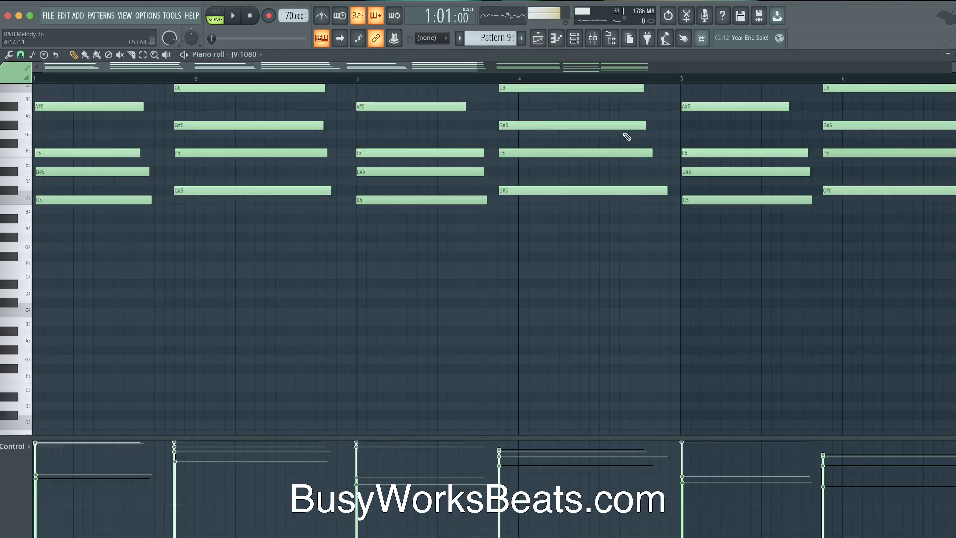
{"action": "left_click", "coordinate": [583, 42]}
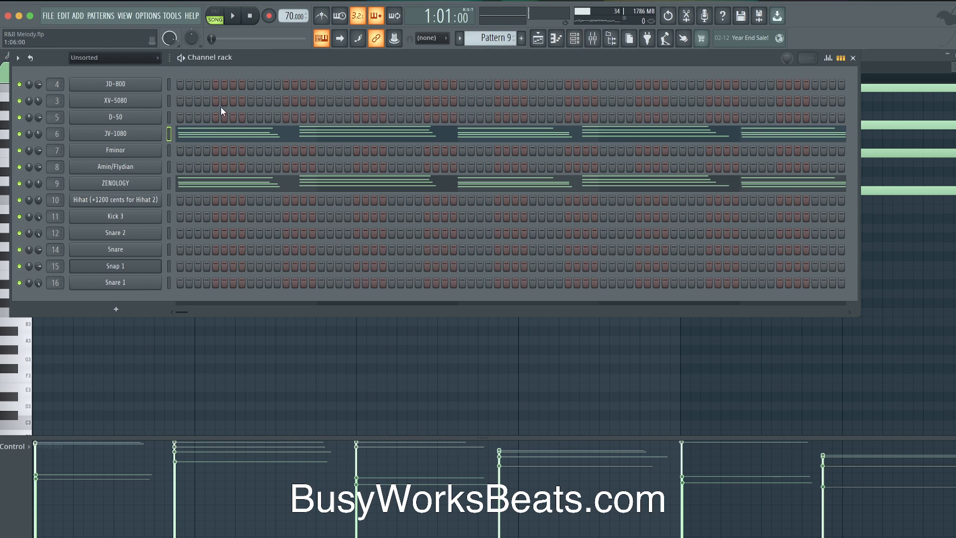
{"action": "left_click", "coordinate": [170, 115]}
Open the D-50 synth and look through its keyboard, preset list and Patch Common panels
{"action": "left_click", "coordinate": [151, 122]}
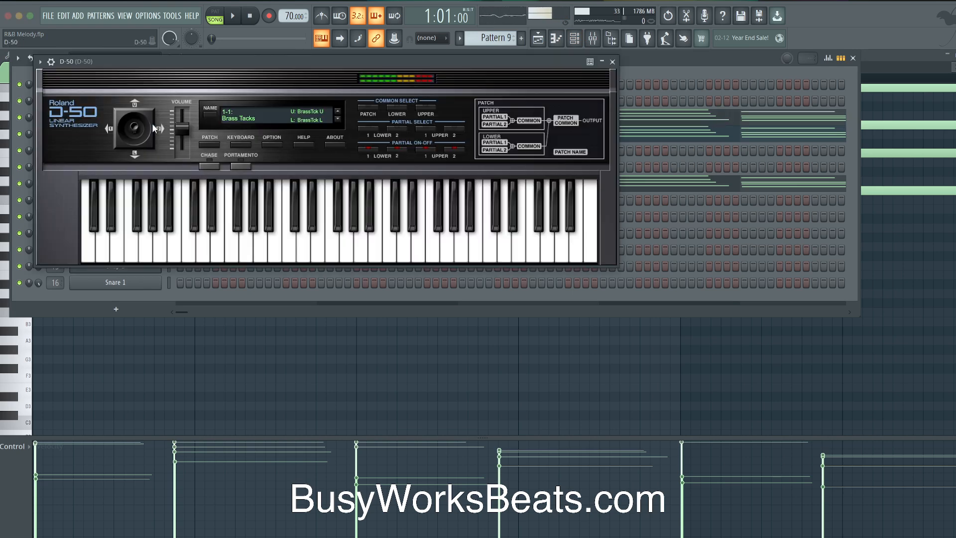
{"action": "left_click", "coordinate": [247, 142]}
{"action": "left_click", "coordinate": [244, 141]}
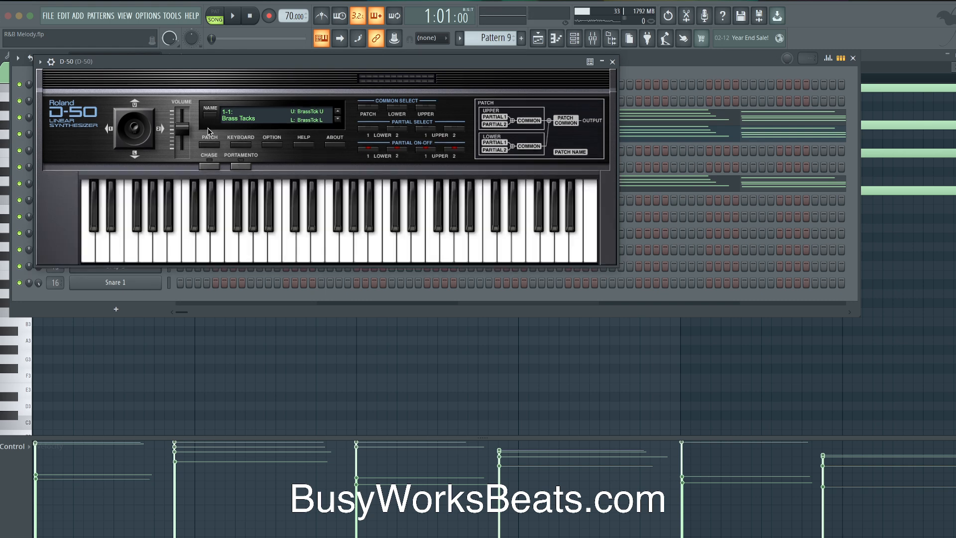
{"action": "left_click", "coordinate": [239, 120]}
{"action": "left_click", "coordinate": [250, 108]}
{"action": "left_click", "coordinate": [368, 107]}
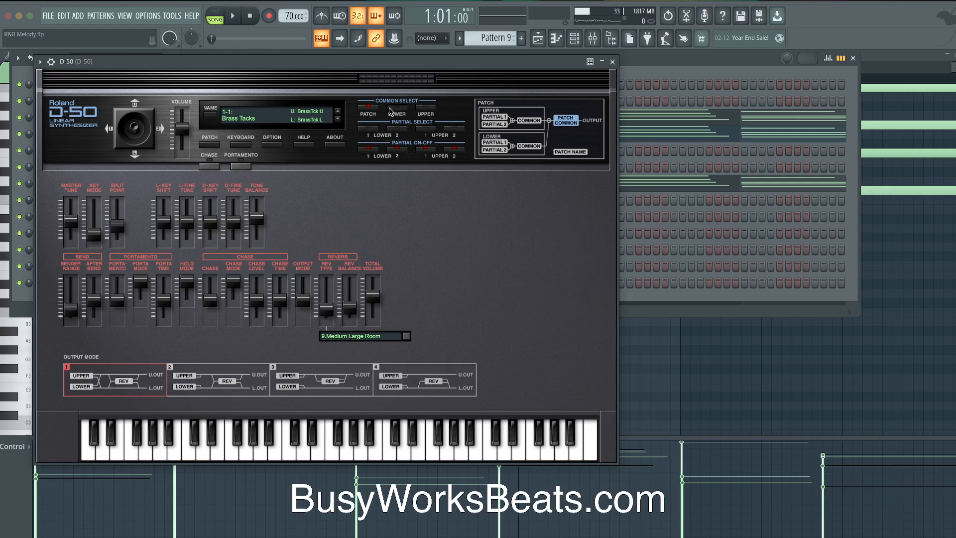
{"action": "left_click", "coordinate": [391, 110]}
{"action": "left_click", "coordinate": [367, 109]}
{"action": "left_click", "coordinate": [371, 109]}
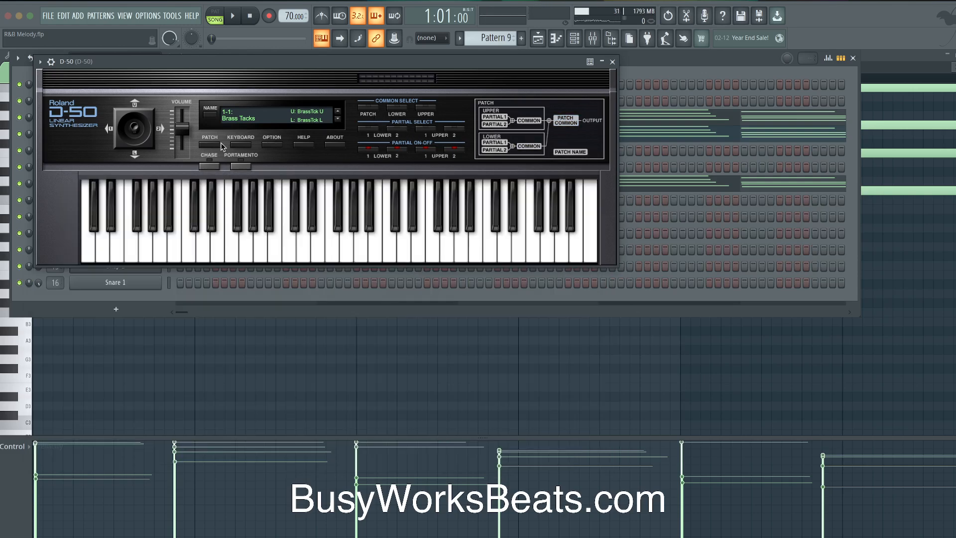
Load the 1-1: Fantasia patch and close the D-50 window
{"action": "left_click", "coordinate": [243, 120]}
{"action": "mouse_move", "coordinate": [231, 126]}
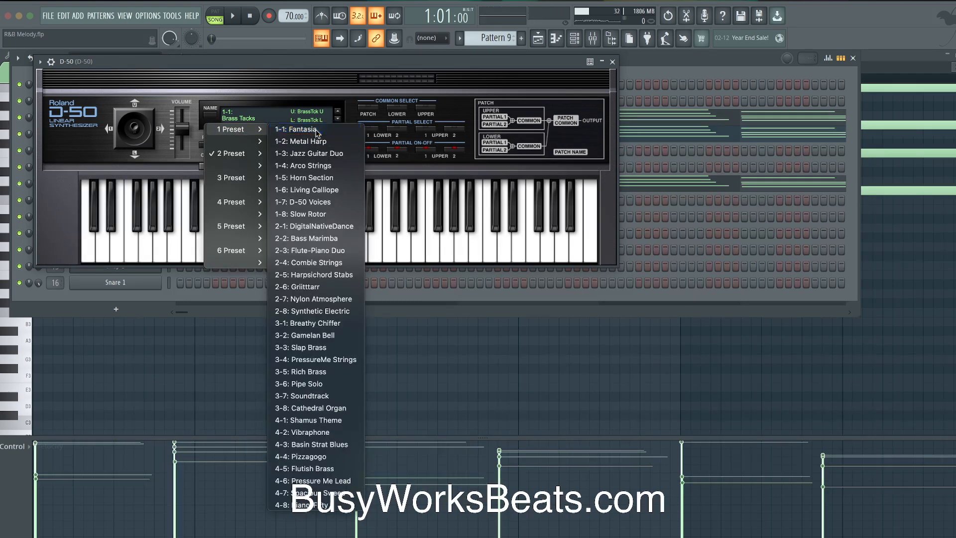
{"action": "left_click", "coordinate": [294, 123]}
{"action": "left_click", "coordinate": [613, 62]}
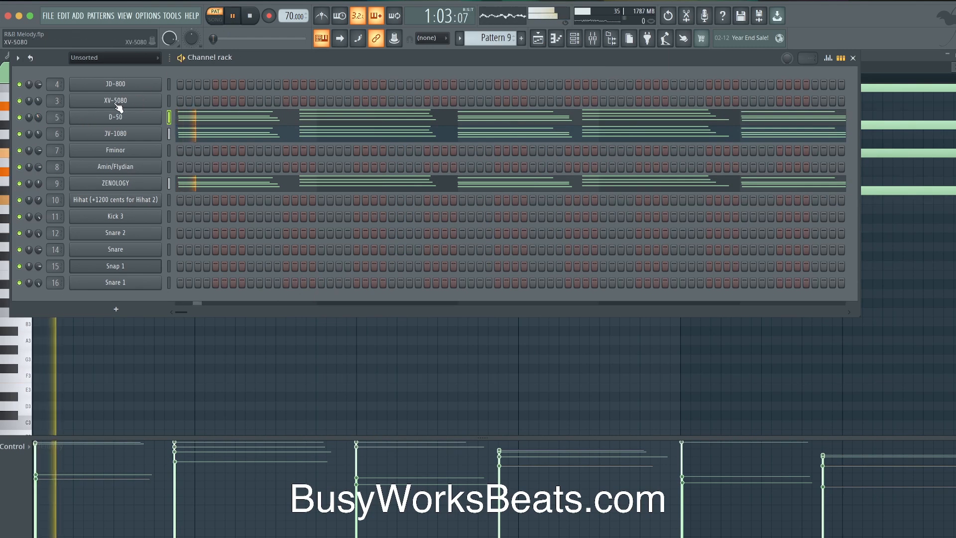
Open the D-50 melody notes in the piano roll and play the pattern
{"action": "left_click", "coordinate": [211, 118]}
{"action": "key", "text": "super+Down"}
{"action": "key", "text": "space"}
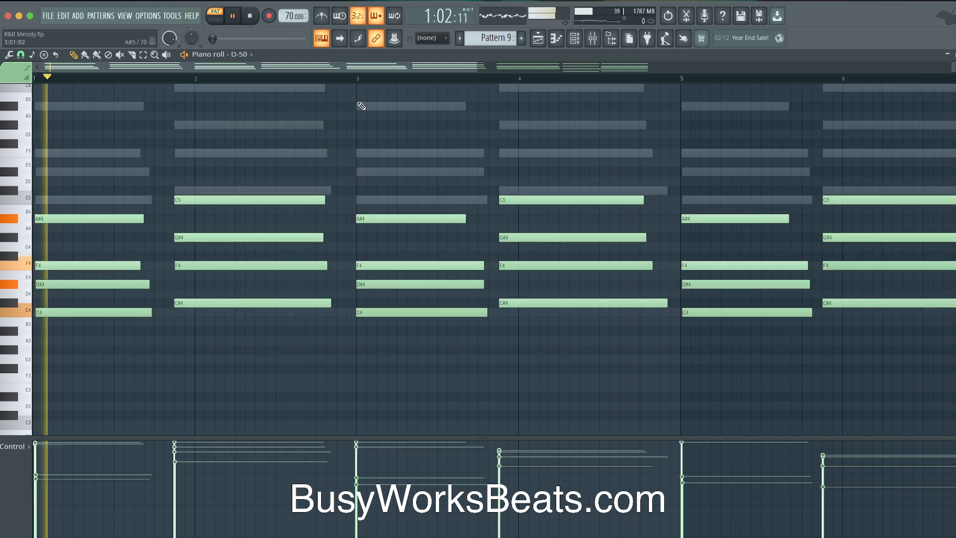
{"action": "left_click", "coordinate": [573, 40]}
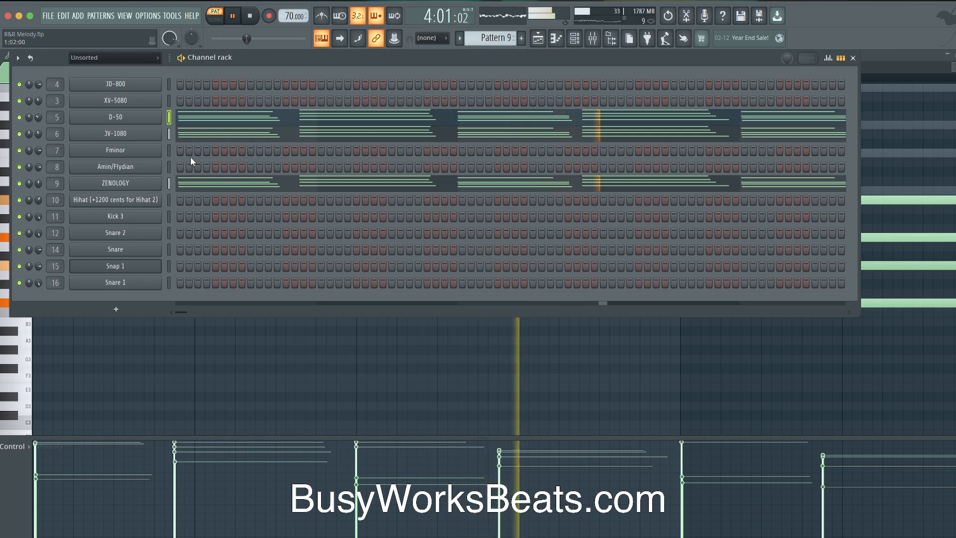
{"action": "key", "text": "space"}
{"action": "left_click", "coordinate": [256, 117]}
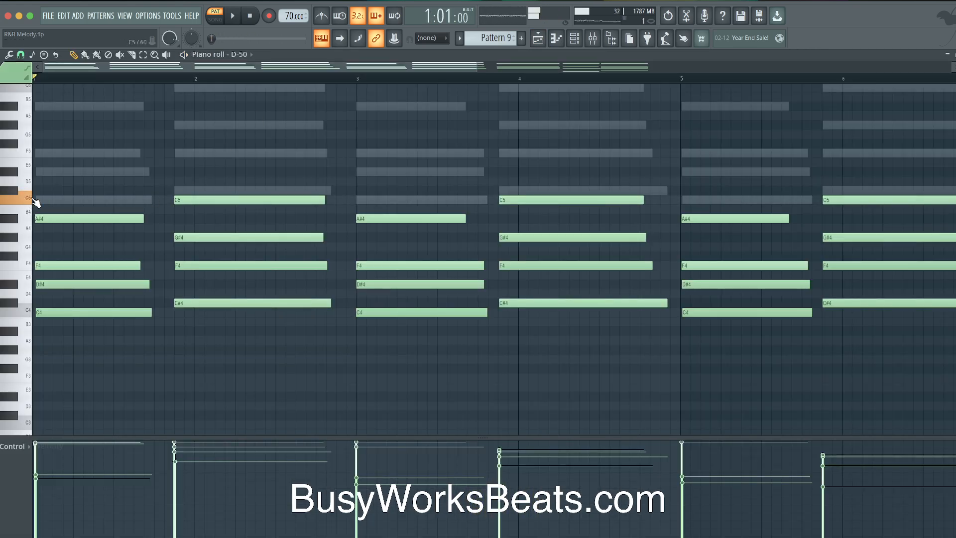
{"action": "scroll", "coordinate": [42, 199], "scroll_direction": "down", "scroll_amount": 3}
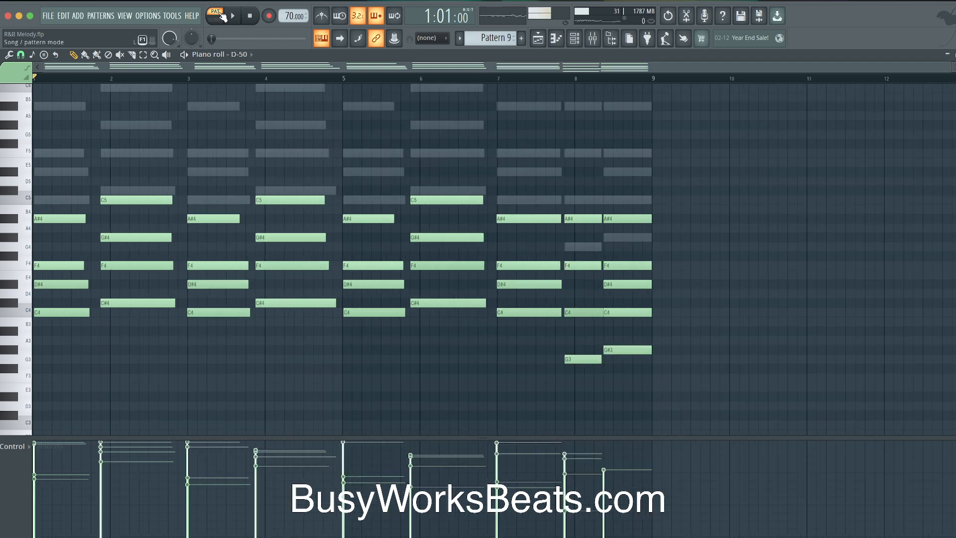
{"action": "left_click", "coordinate": [591, 41]}
Solo the D-50 channel and audition the melody and its C5 note
{"action": "right_click", "coordinate": [25, 115]}
{"action": "left_click", "coordinate": [57, 128]}
{"action": "key", "text": "space"}
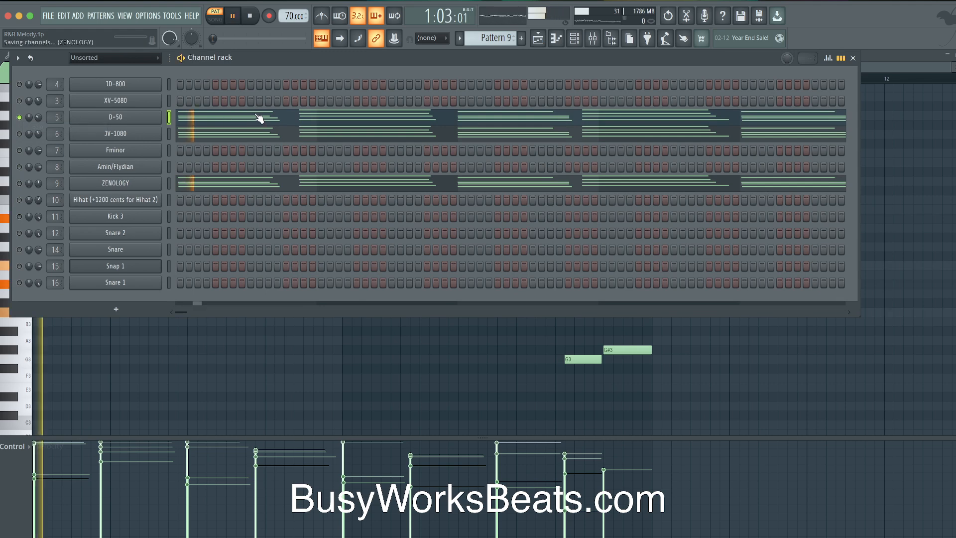
{"action": "key", "text": "F6"}
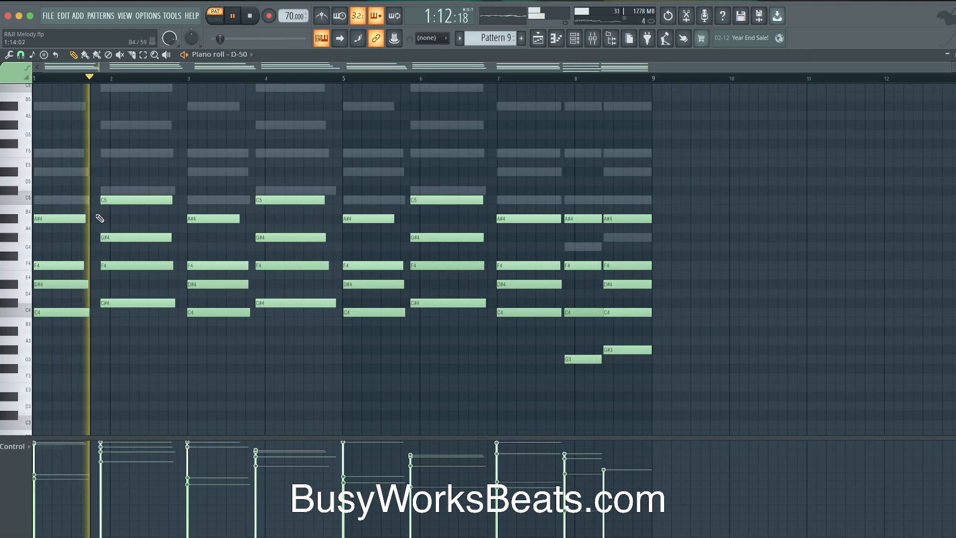
{"action": "key", "text": "space"}
{"action": "left_click", "coordinate": [27, 199]}
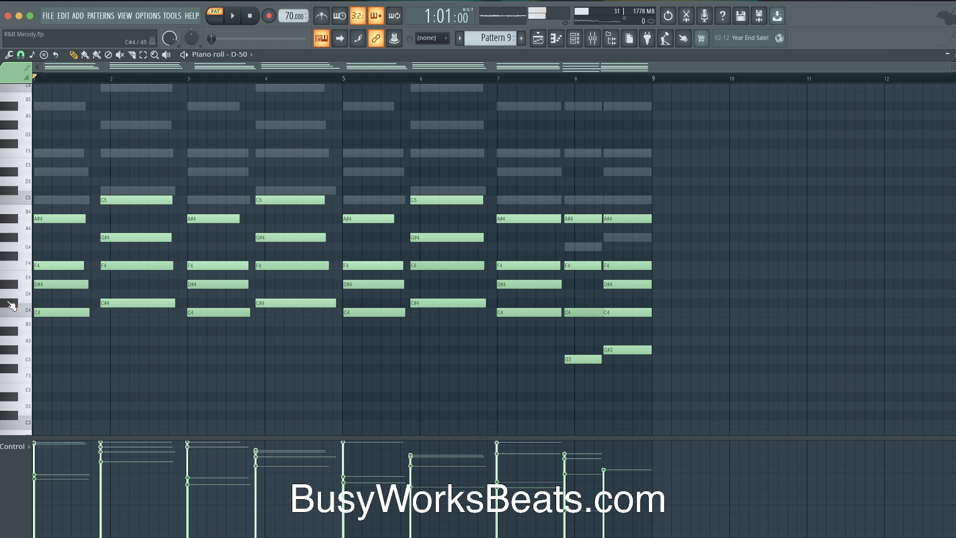
{"action": "scroll", "coordinate": [111, 214], "scroll_direction": "up", "scroll_amount": 3}
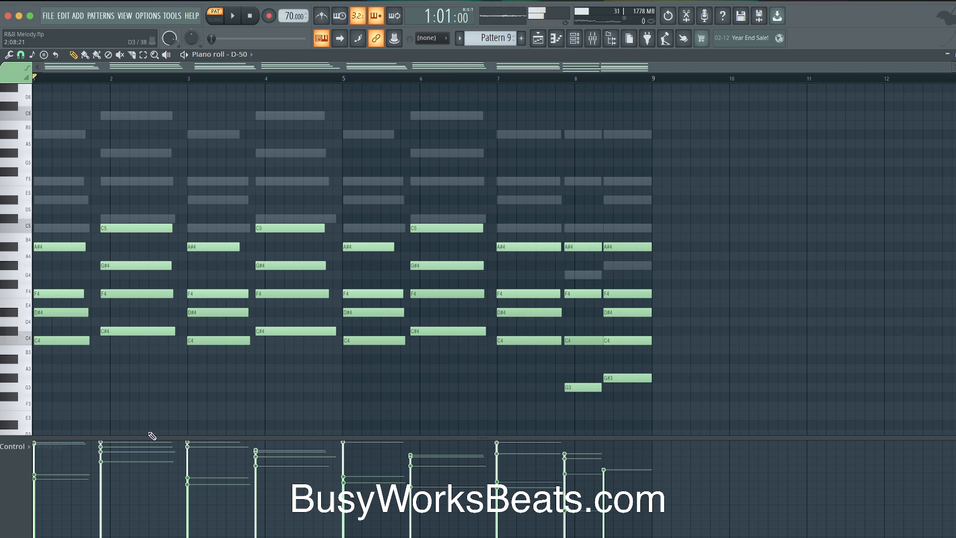
Scale down the velocity of the four bar-2 notes with Alt+X level scaling
{"action": "left_click_drag", "start_coordinate": [136, 369], "coordinate": [132, 184]}
{"action": "key", "text": "alt+x"}
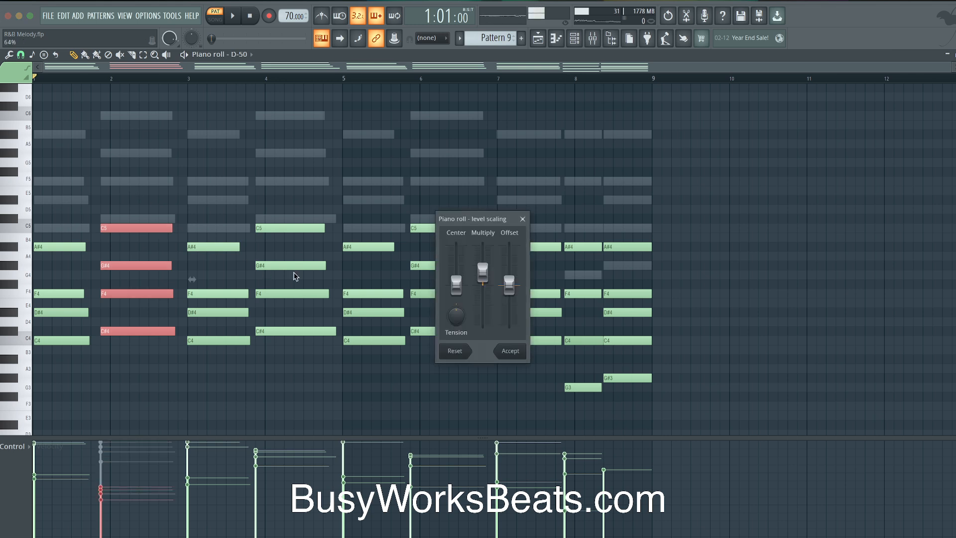
{"action": "key", "text": "space"}
{"action": "left_click", "coordinate": [510, 350]}
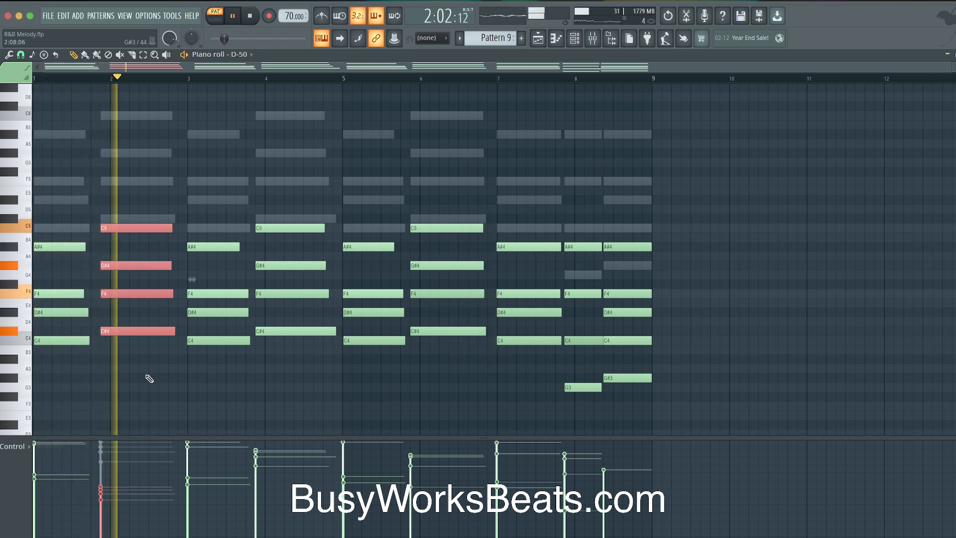
{"action": "key", "text": "space"}
Open the D-50 synth and listen to the current patch
{"action": "left_click", "coordinate": [574, 37]}
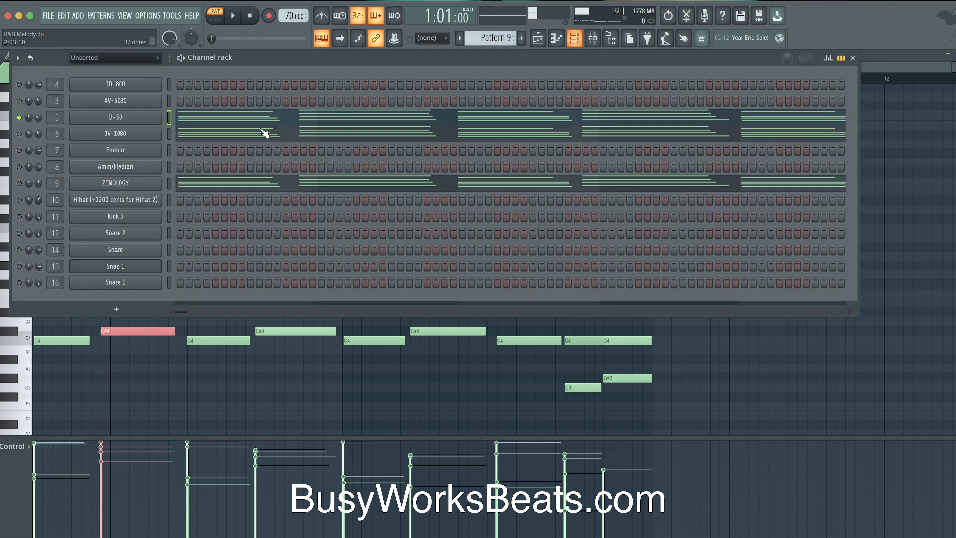
{"action": "left_click", "coordinate": [143, 118]}
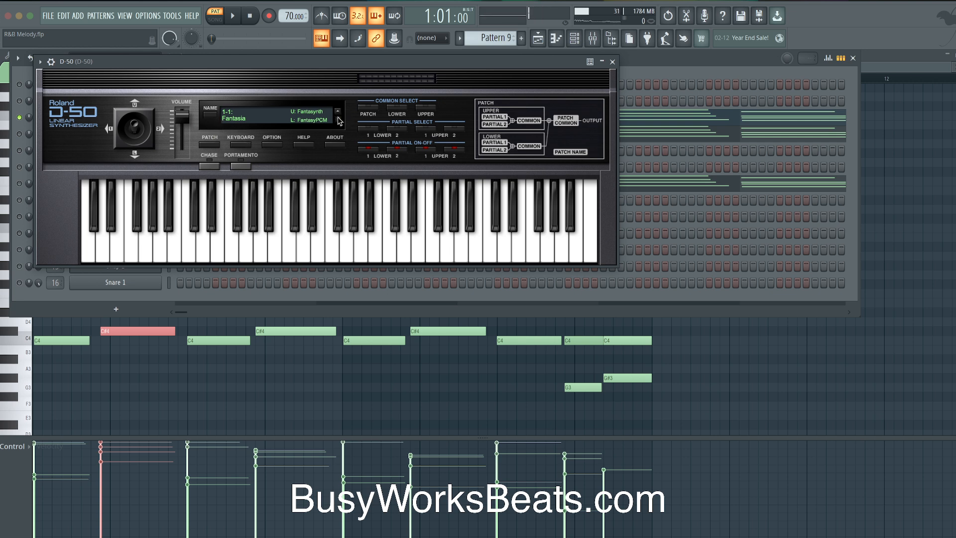
{"action": "key", "text": "space"}
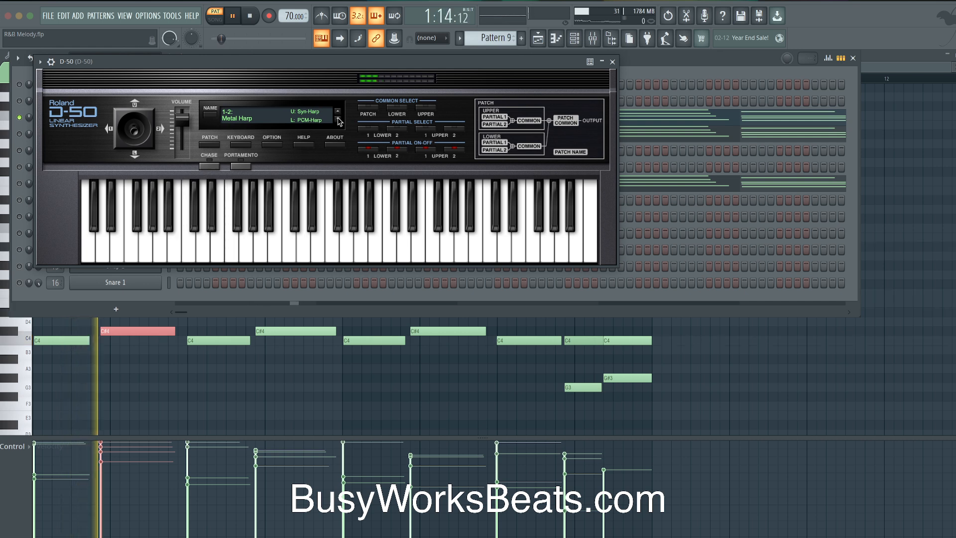
{"action": "key", "text": "space"}
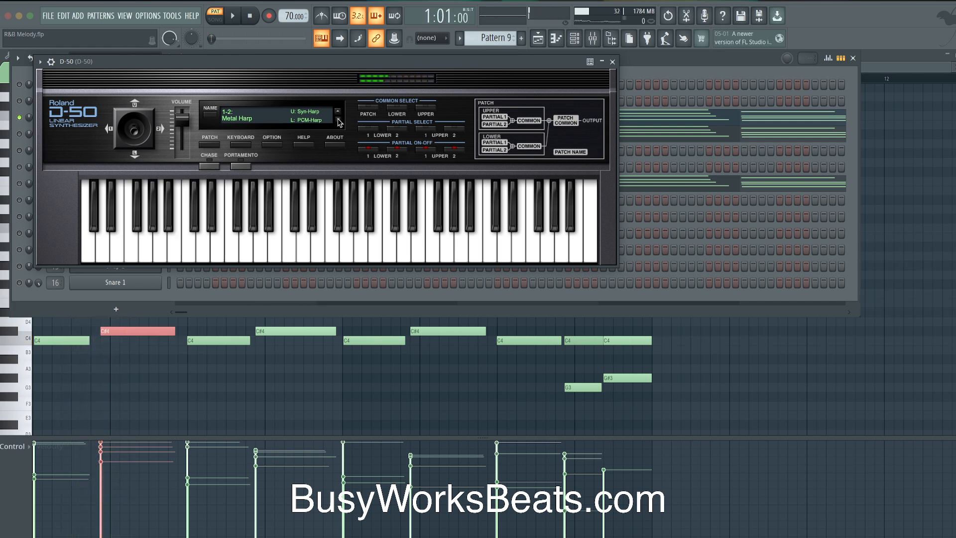
Step through Arco Strings and Horn Section, settling on 1-6: Living Calliope
{"action": "left_click", "coordinate": [338, 122]}
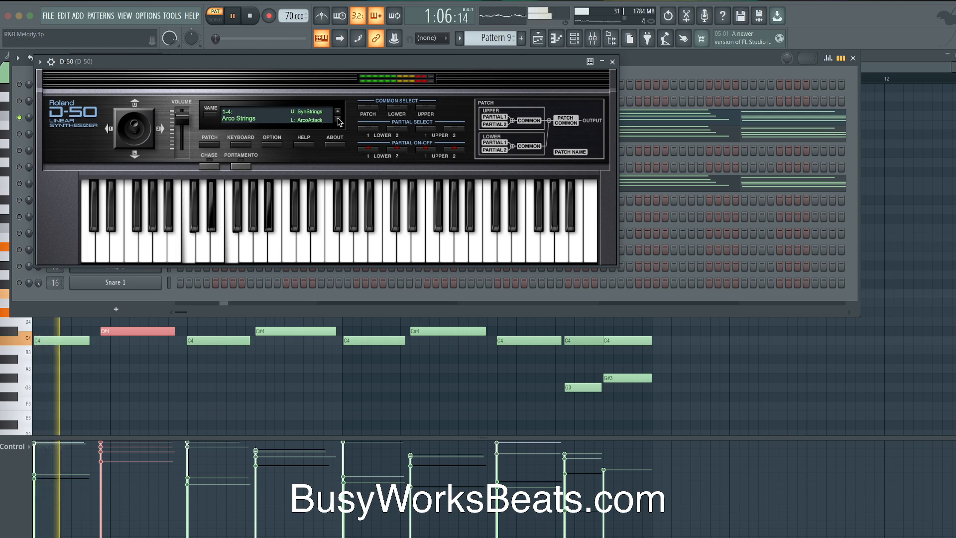
{"action": "key", "text": "space"}
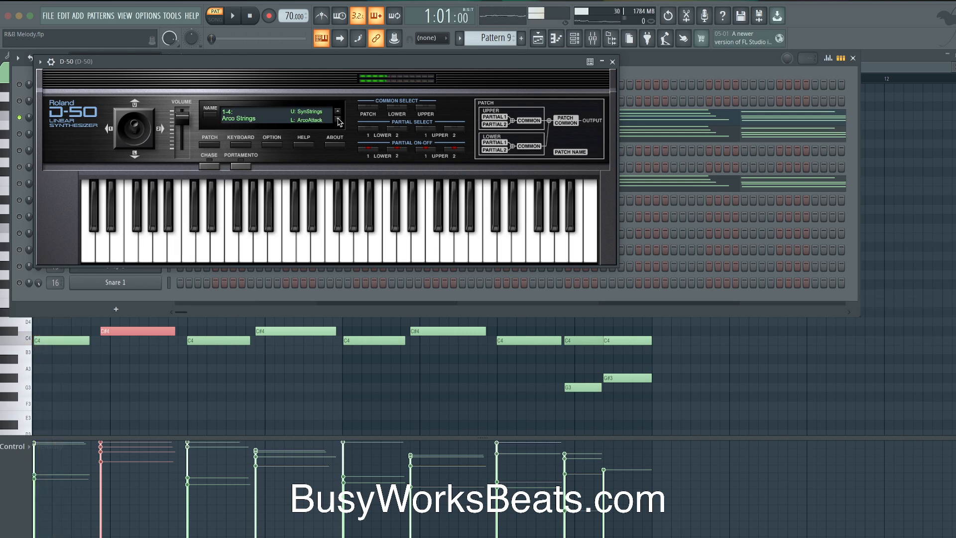
{"action": "left_click", "coordinate": [338, 122]}
{"action": "key", "text": "space"}
{"action": "key", "text": "space"}
{"action": "left_click", "coordinate": [339, 122]}
{"action": "key", "text": "c"}
{"action": "key", "text": "b"}
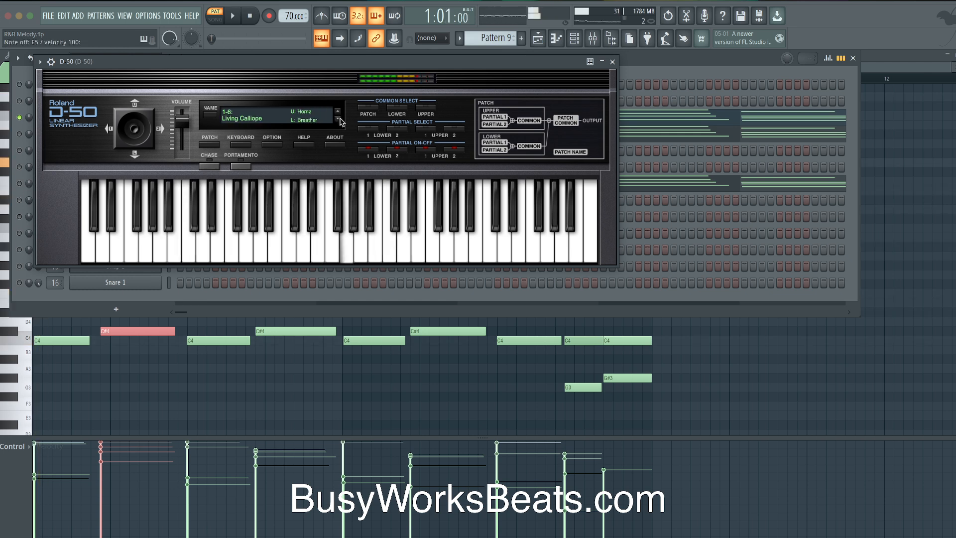
{"action": "key", "text": "space"}
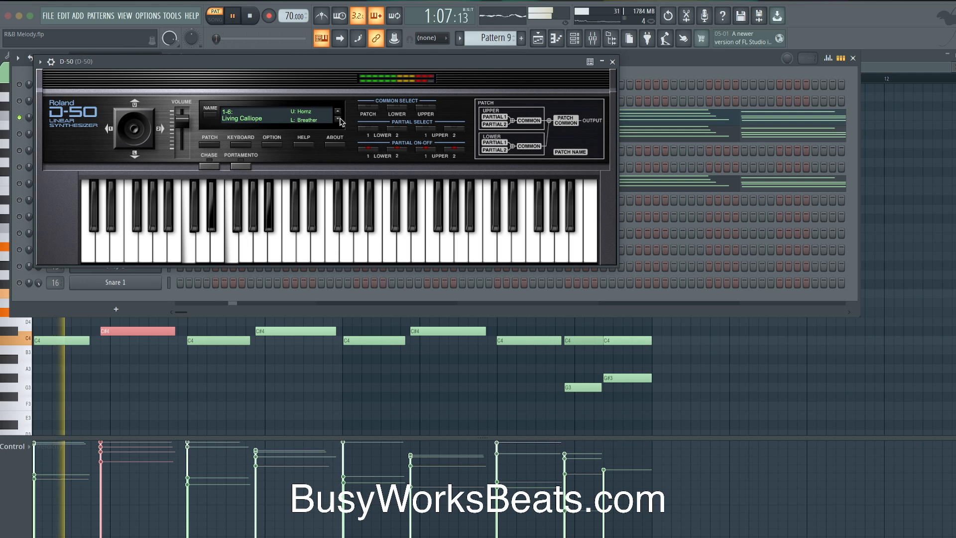
{"action": "key", "text": "Escape"}
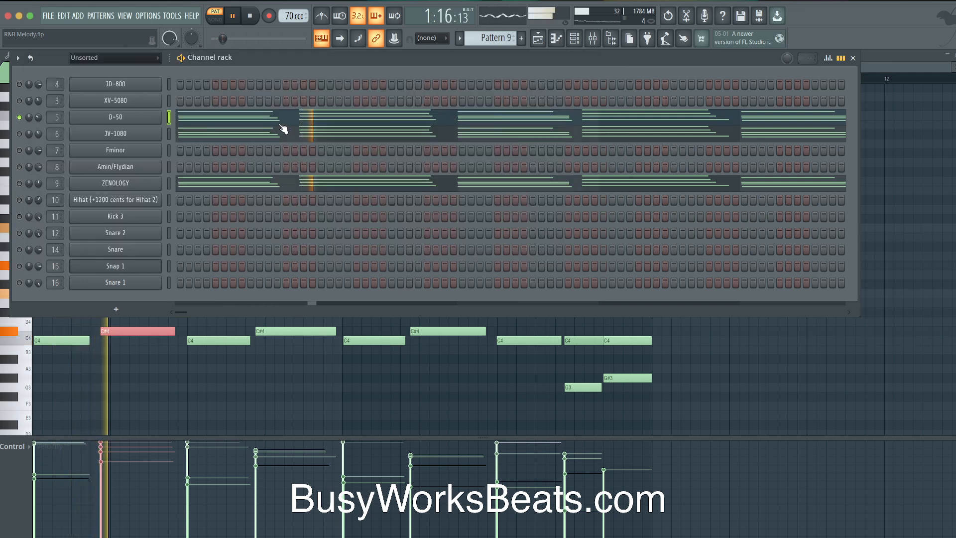
{"action": "key", "text": "space"}
Unsolo the D-50 channel and play the full mix in the playlist
{"action": "right_click", "coordinate": [19, 116]}
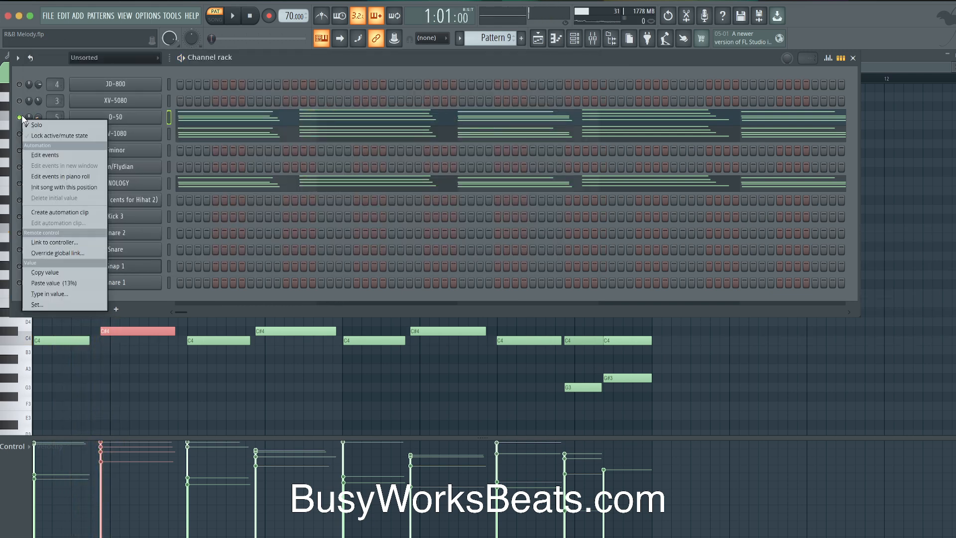
{"action": "left_click", "coordinate": [27, 122]}
{"action": "key", "text": "space"}
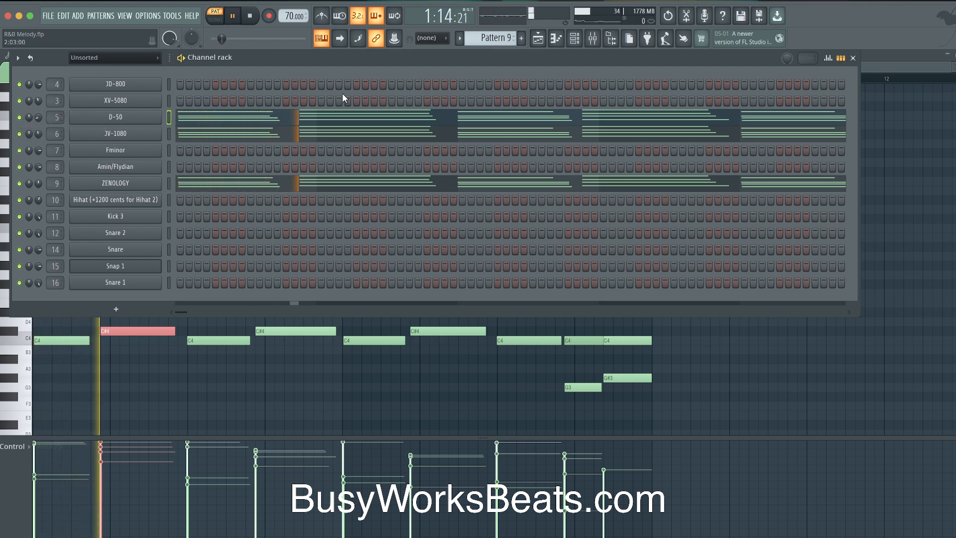
{"action": "key", "text": "F5"}
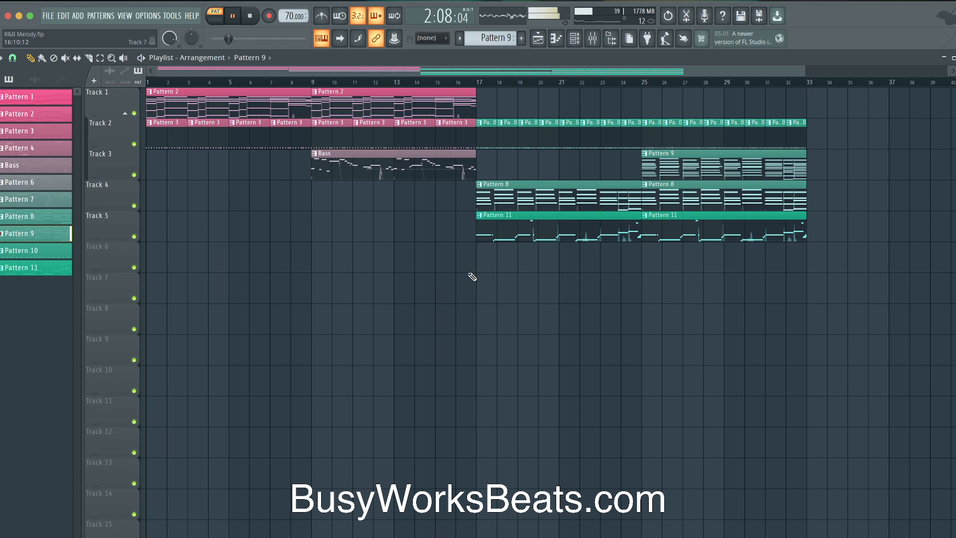
Switch to Song mode and load Black Box Analog Design HG-2MS into the Mix Bus's first FX slot
{"action": "left_click", "coordinate": [479, 83]}
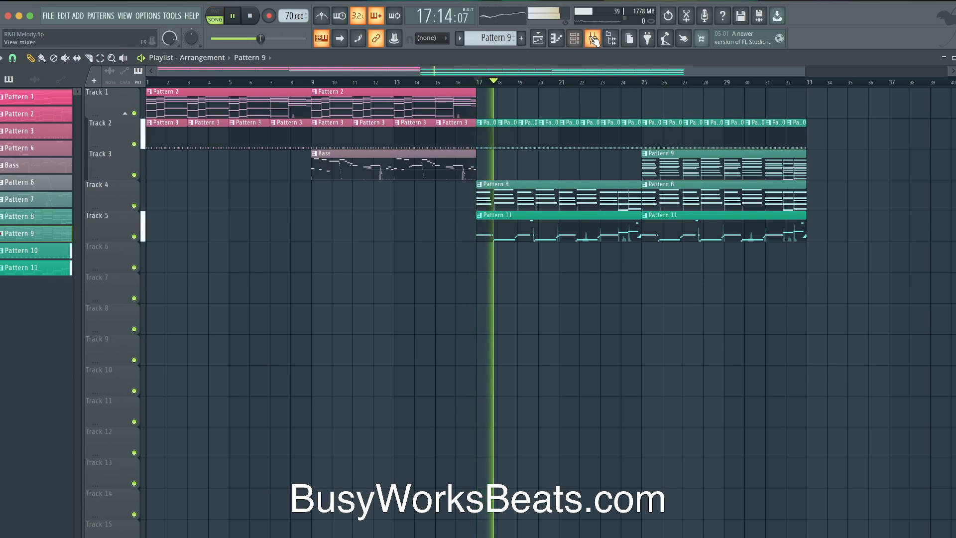
{"action": "key", "text": "F9"}
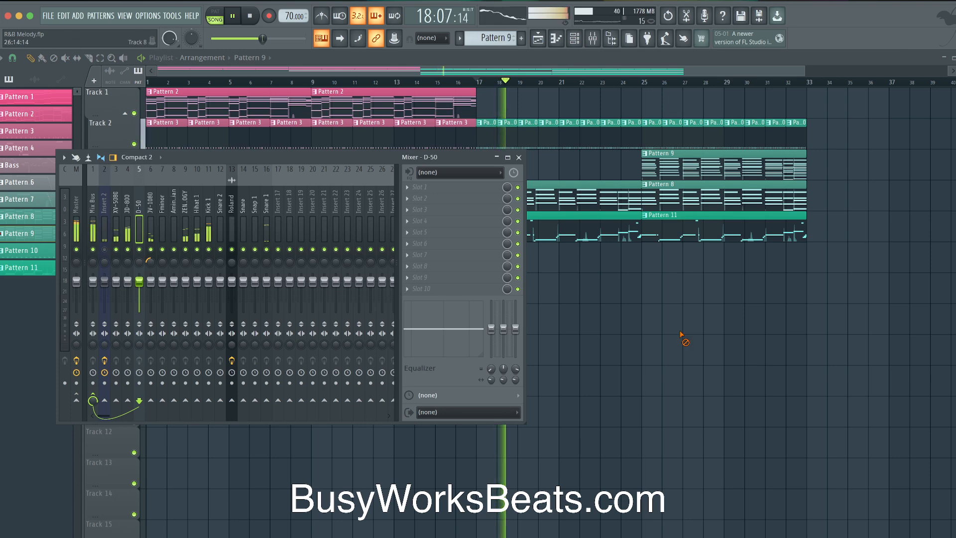
{"action": "key", "text": "F9"}
{"action": "key", "text": "F9"}
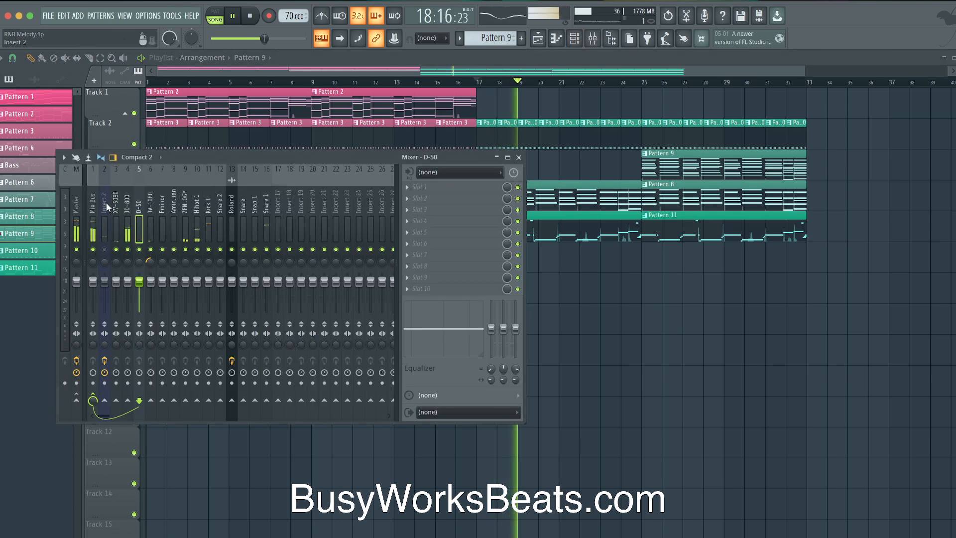
{"action": "left_click", "coordinate": [425, 195]}
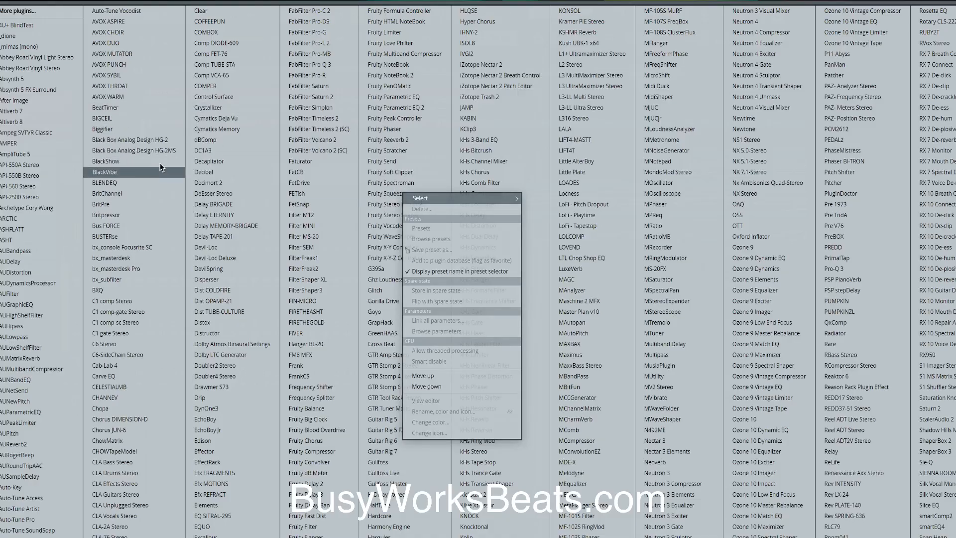
{"action": "left_click", "coordinate": [163, 150]}
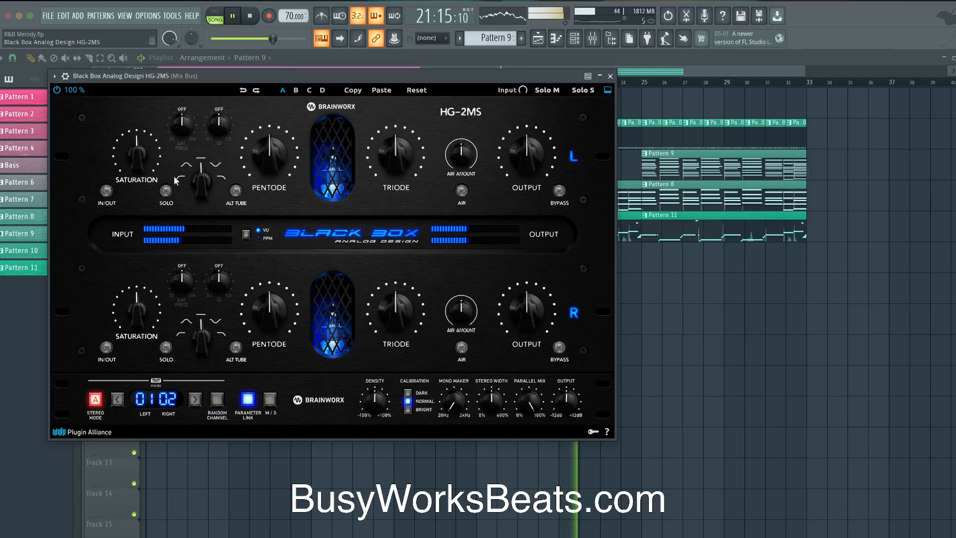
Enable dual-channel saturation on the HG-2MS and set Saturation 32%, Triode 60%, Output 43%, then close it
{"action": "left_click", "coordinate": [106, 191]}
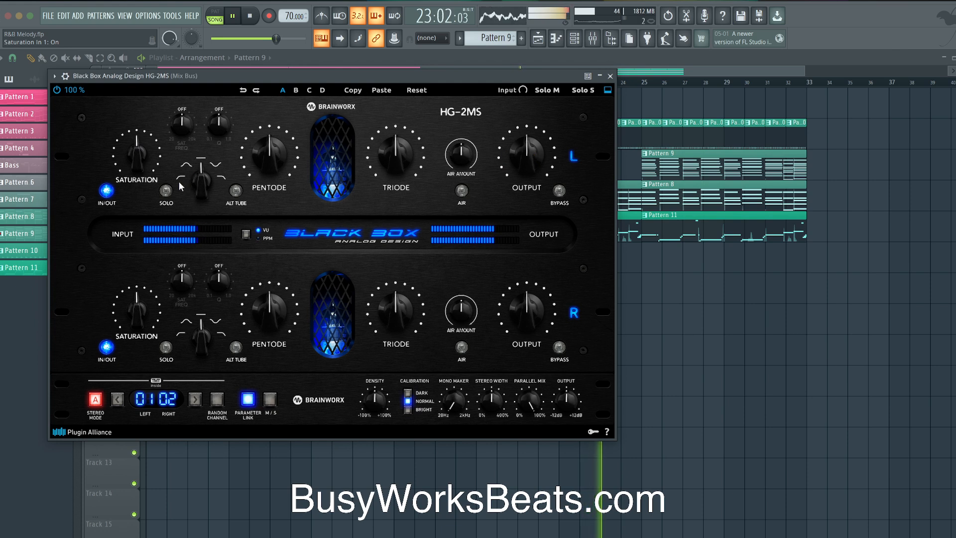
{"action": "left_click_drag", "start_coordinate": [137, 155], "coordinate": [136, 183]}
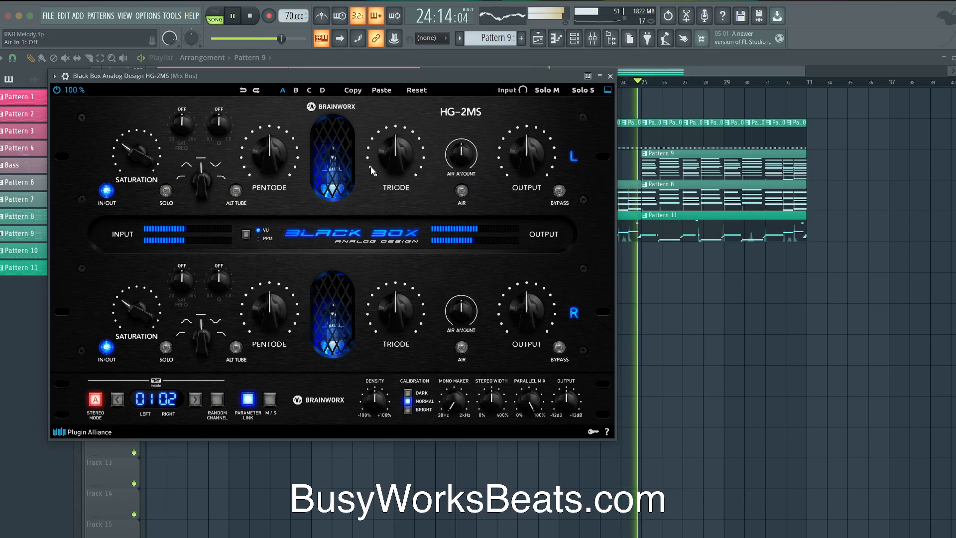
{"action": "left_click_drag", "start_coordinate": [393, 161], "coordinate": [387, 129]}
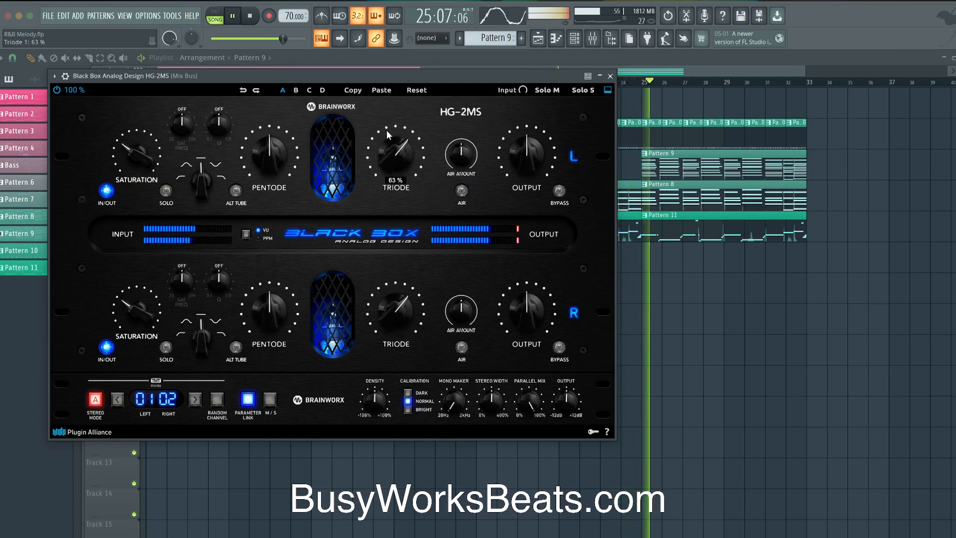
{"action": "left_click_drag", "start_coordinate": [521, 148], "coordinate": [520, 159]}
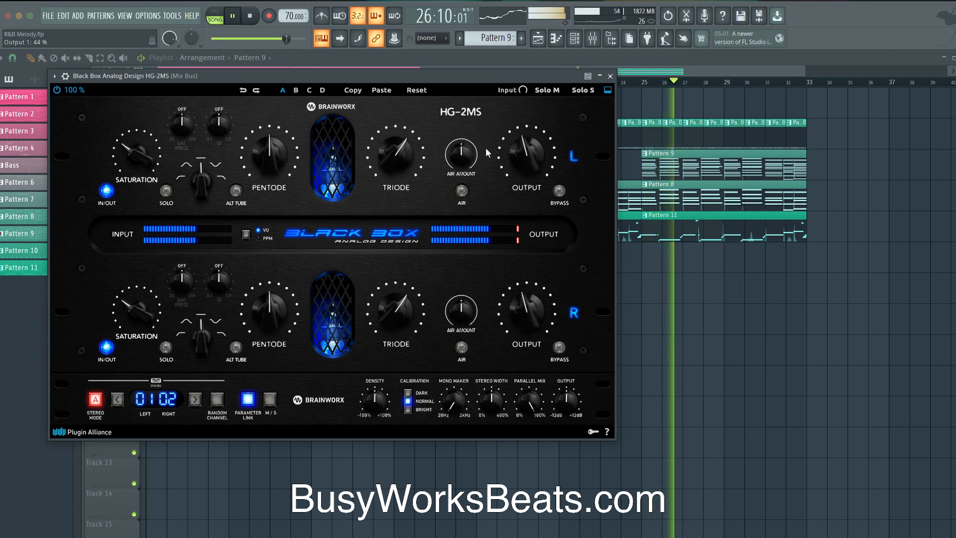
{"action": "left_click_drag", "start_coordinate": [530, 151], "coordinate": [530, 161]}
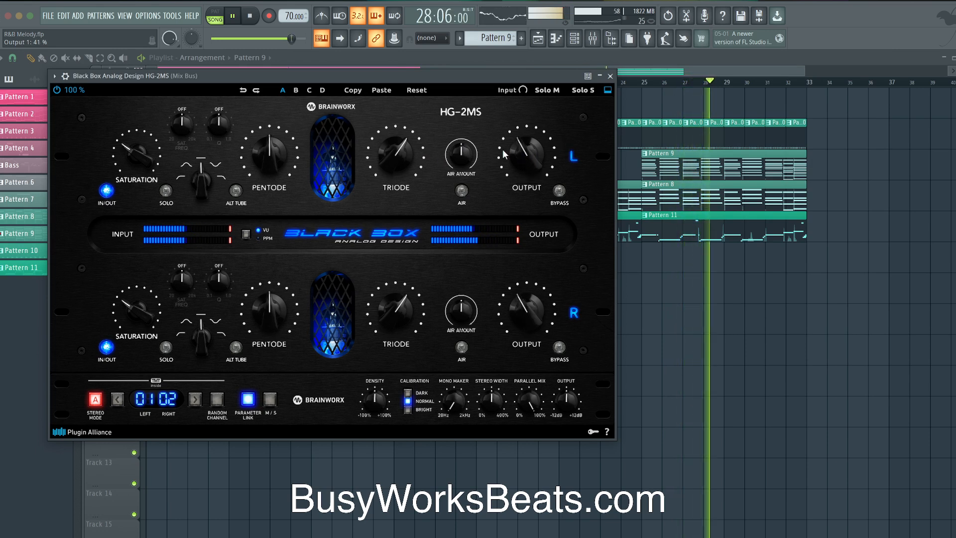
{"action": "left_click_drag", "start_coordinate": [384, 150], "coordinate": [382, 153]}
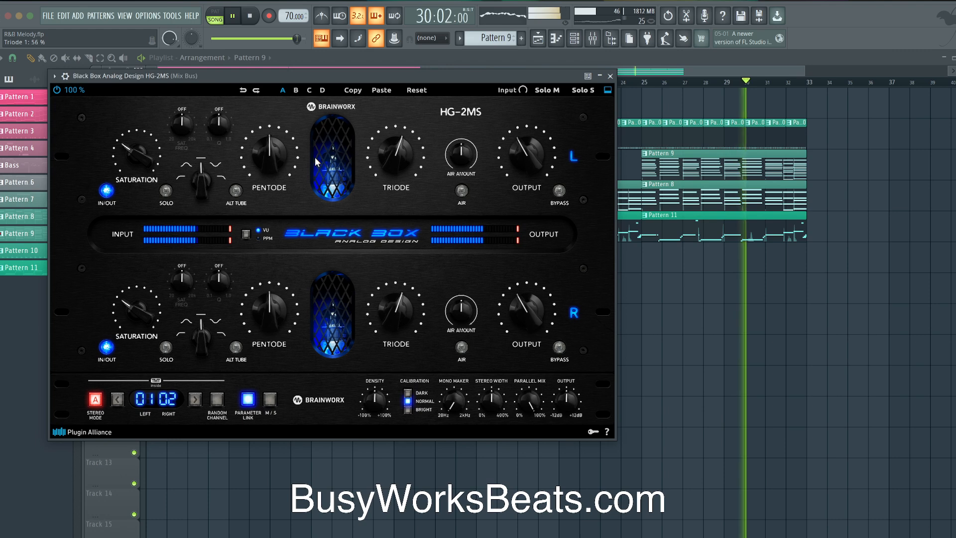
{"action": "left_click", "coordinate": [609, 76]}
Toggle the mixer view off and on, and stop playback
{"action": "key", "text": "F9"}
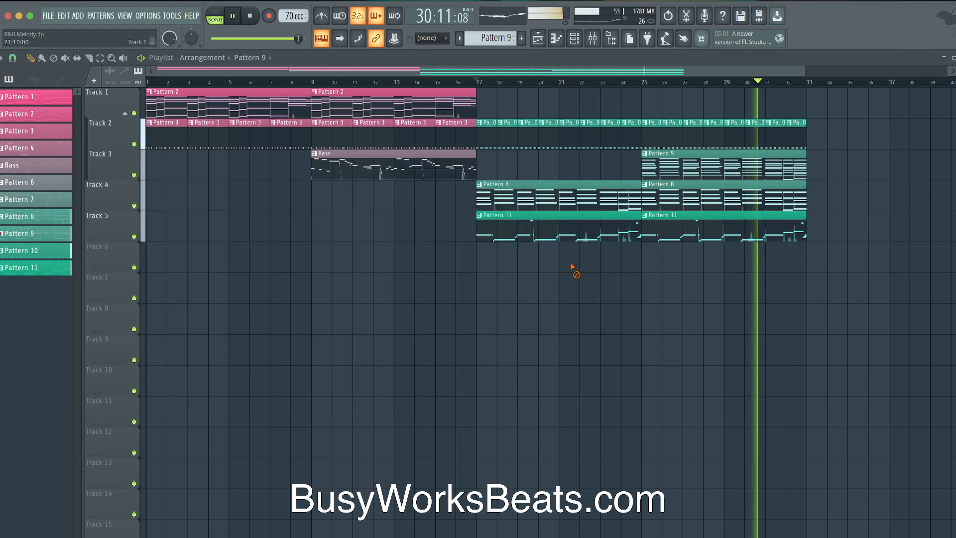
{"action": "left_click", "coordinate": [593, 40]}
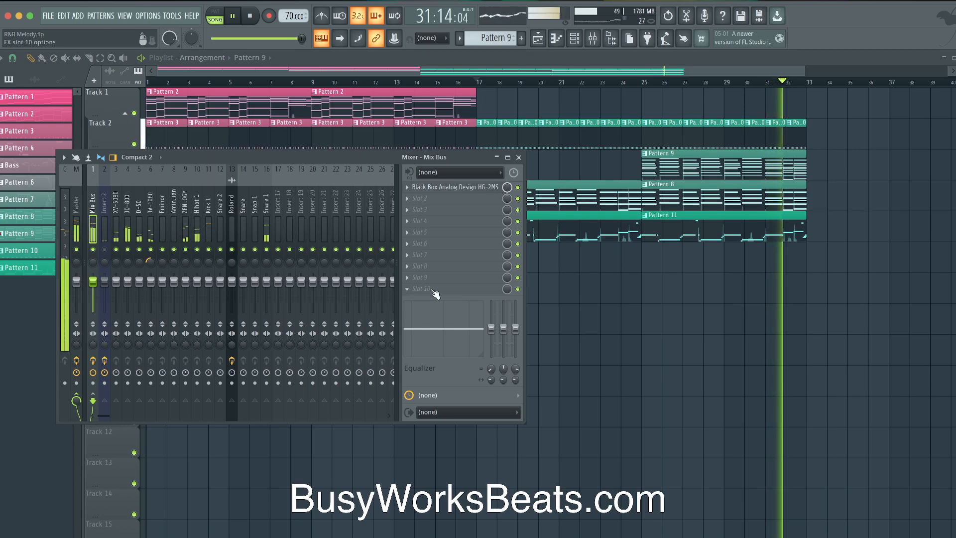
{"action": "key", "text": "F9"}
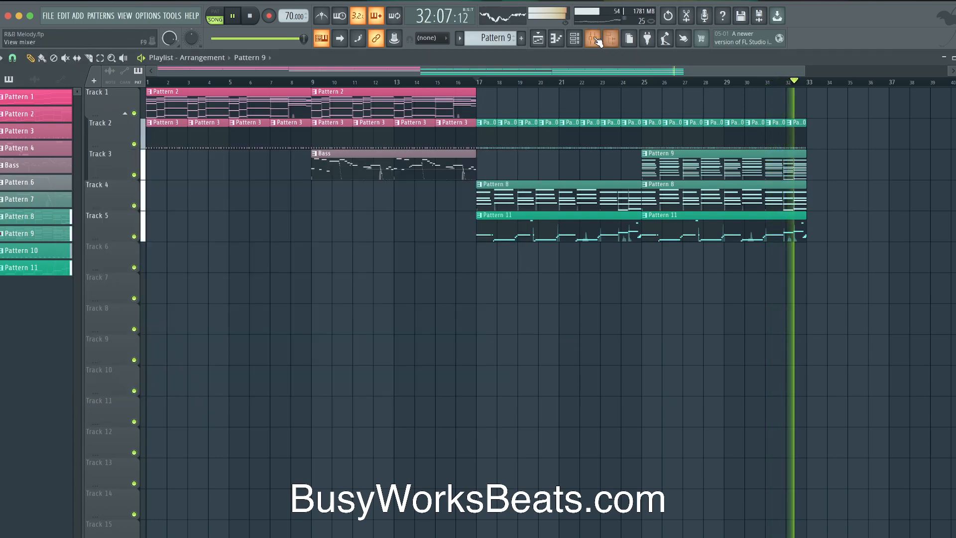
{"action": "key", "text": "F9"}
{"action": "key", "text": "space"}
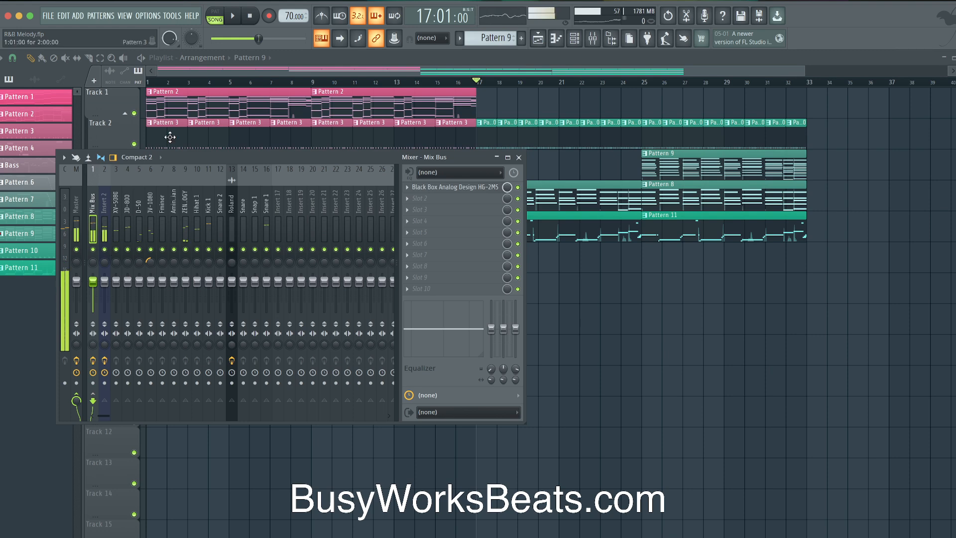
Check the audio settings, with the buffer at 1136 samples (26 ms), then resume playback
{"action": "left_click", "coordinate": [151, 17]}
{"action": "left_click", "coordinate": [163, 51]}
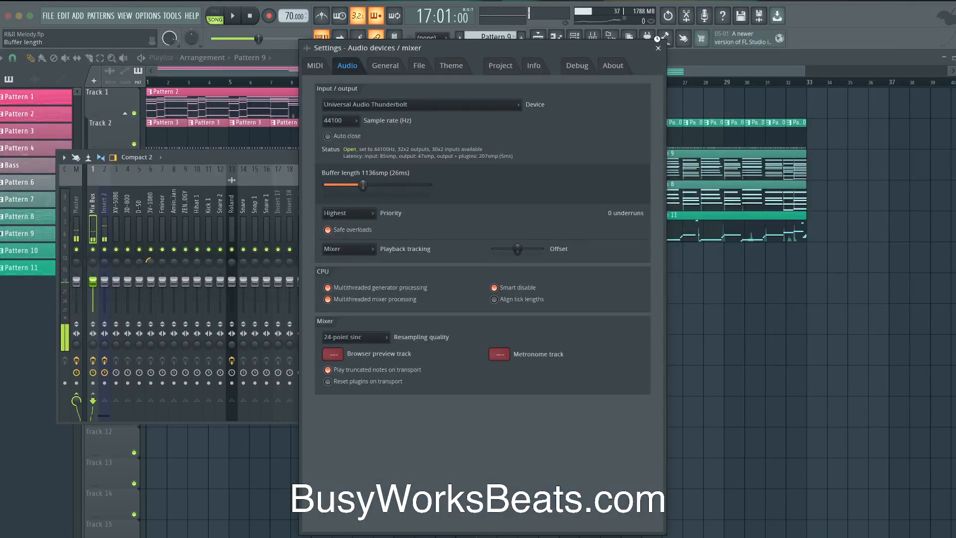
{"action": "left_click", "coordinate": [658, 48]}
{"action": "key", "text": "space"}
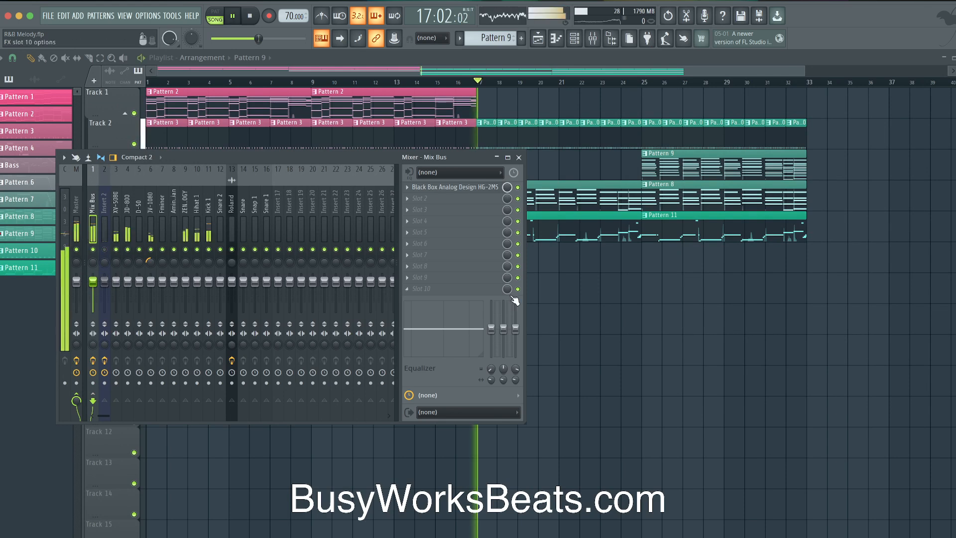
{"action": "key", "text": "F9"}
Stop playback at bar 17 and browse the mixer inserts from ZENOLOGY through Snare to Mix Bus
{"action": "left_click", "coordinate": [250, 16]}
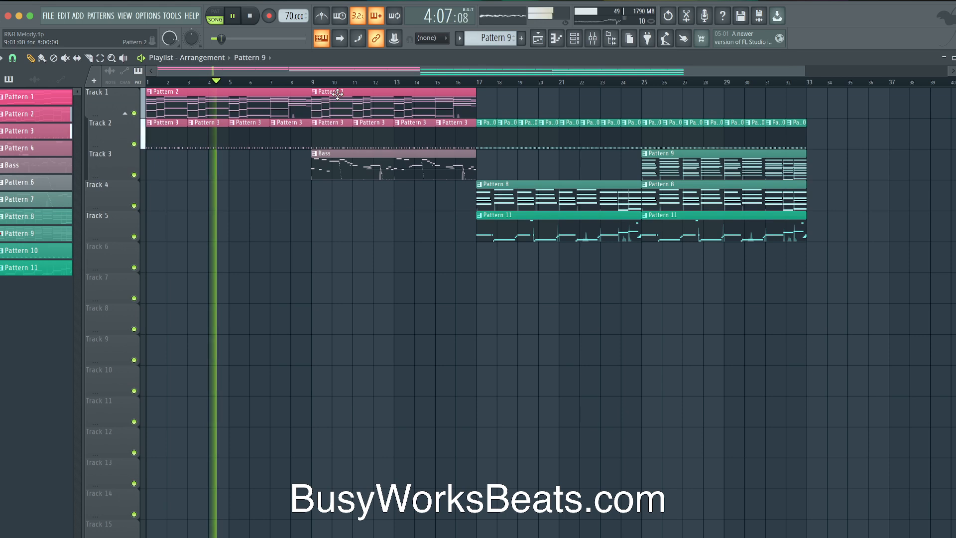
{"action": "left_click", "coordinate": [593, 38]}
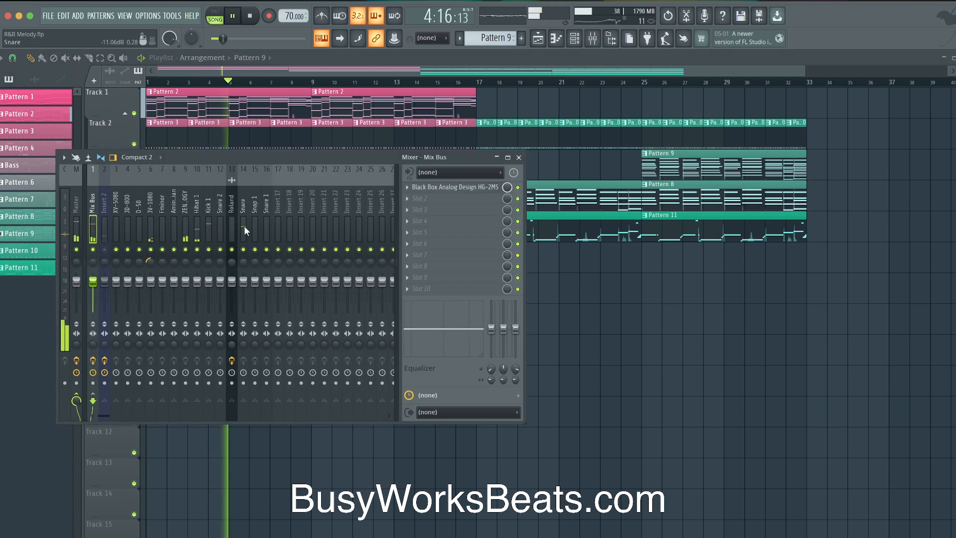
{"action": "left_click", "coordinate": [187, 215]}
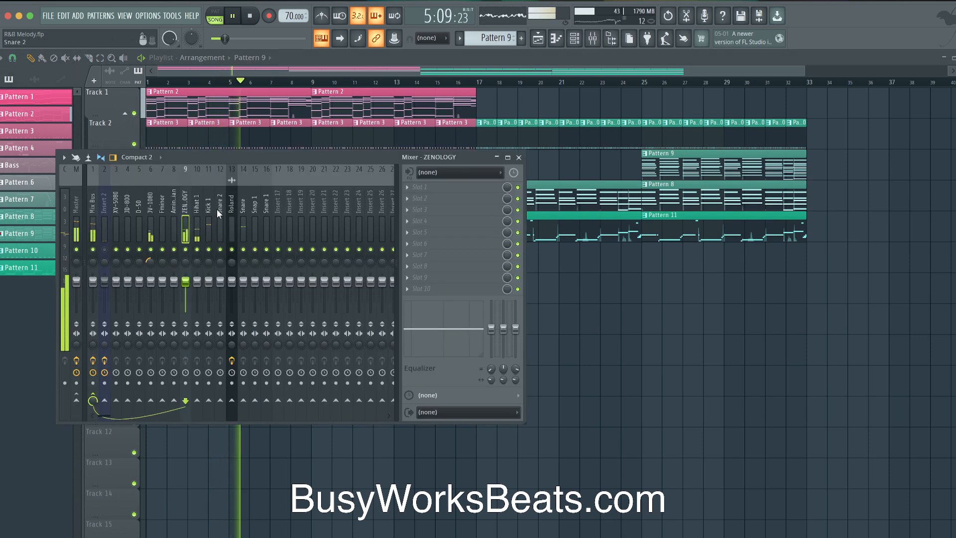
{"action": "left_click", "coordinate": [147, 205]}
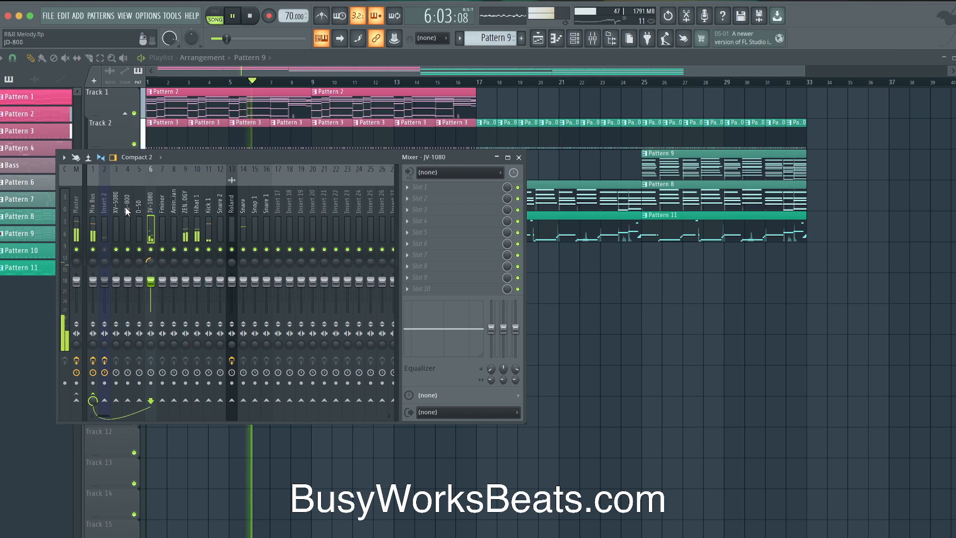
{"action": "left_click_drag", "start_coordinate": [117, 204], "coordinate": [231, 203]}
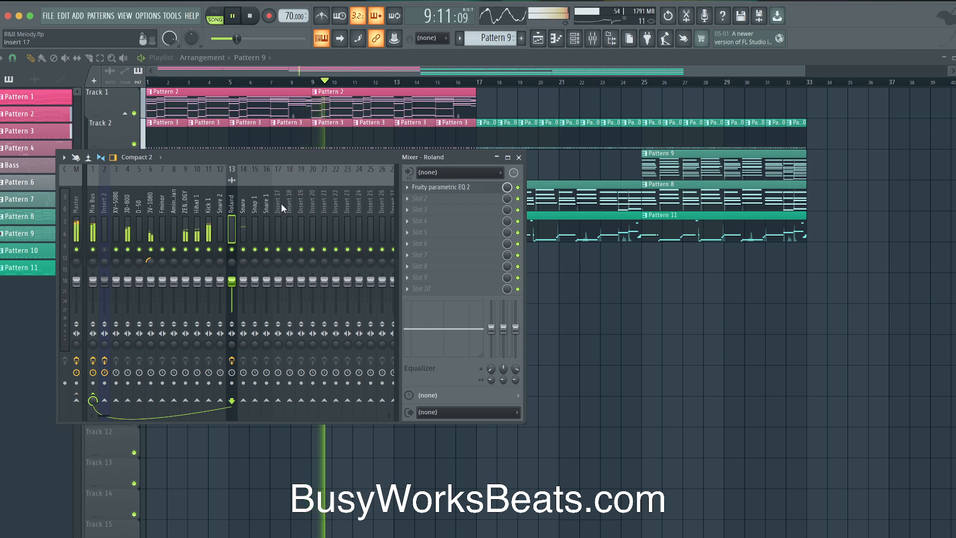
{"action": "left_click", "coordinate": [92, 212]}
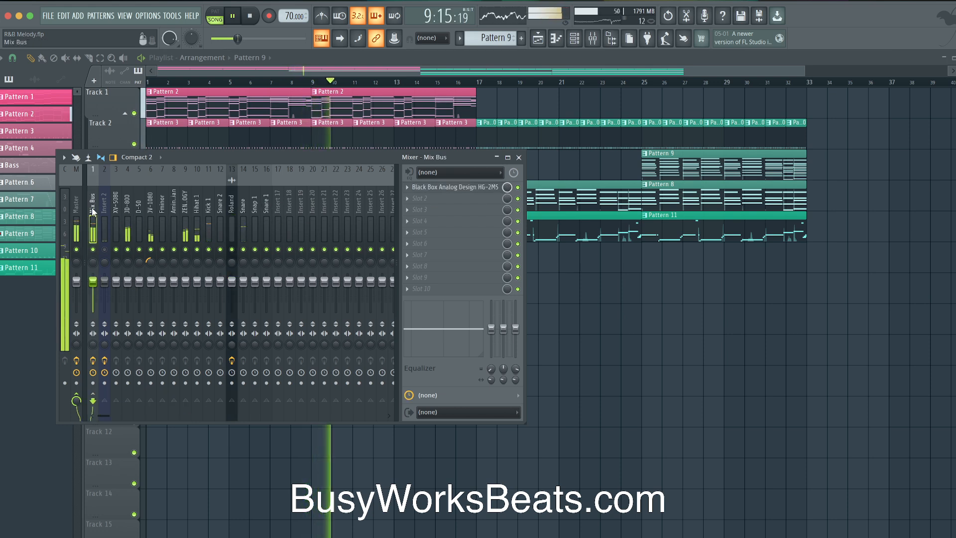
Rename mixer Insert 17 to 'PaD'
{"action": "right_click", "coordinate": [280, 204]}
{"action": "key", "text": "F2"}
{"action": "type", "text": "Pa"}
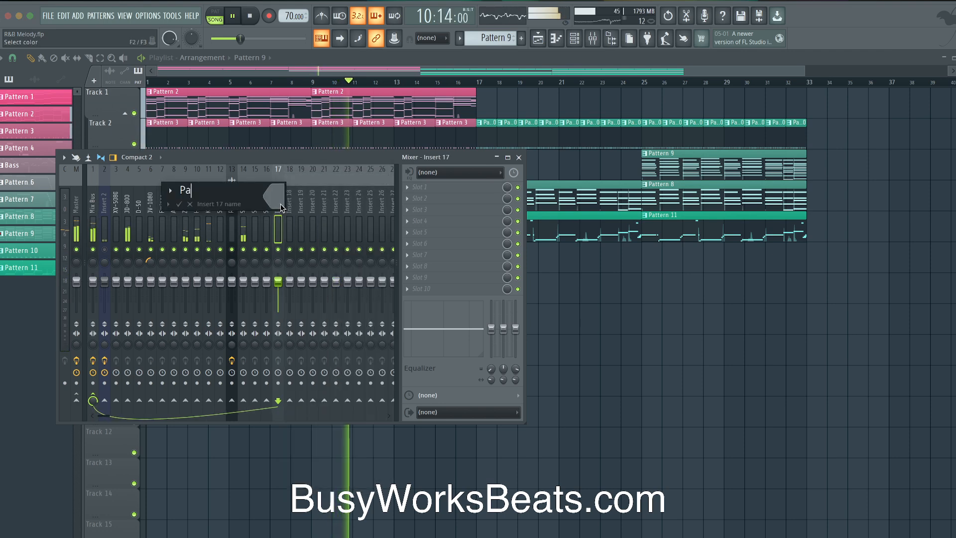
{"action": "type", "text": "D"}
{"action": "key", "text": "Return"}
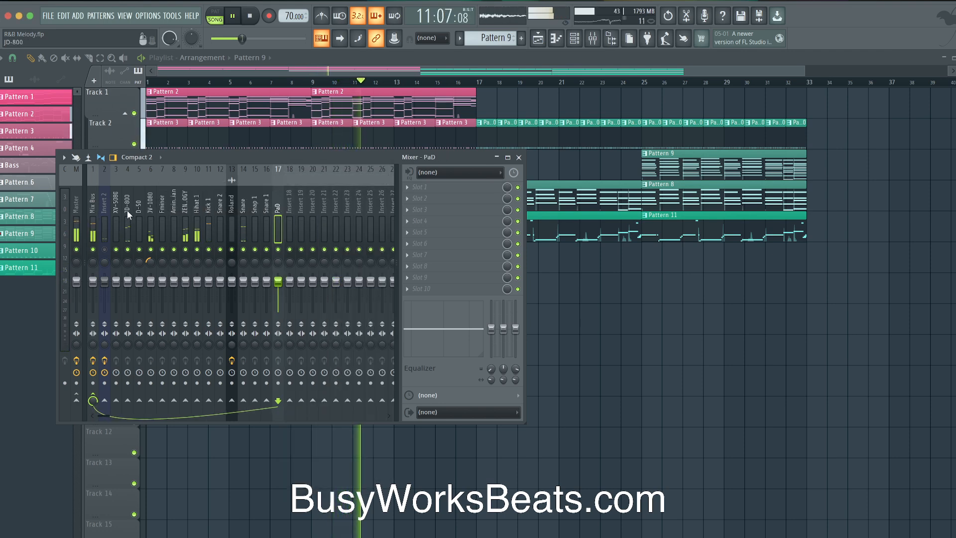
Route the ZENOLOGY insert, with JD-800 and JV-1080 selected, to send only to PaD
{"action": "left_click", "coordinate": [190, 207]}
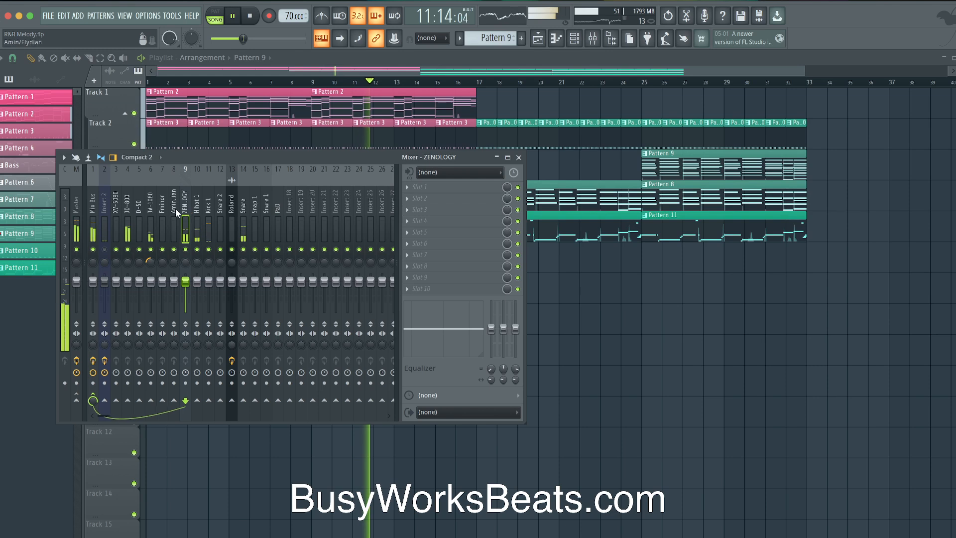
{"action": "left_click", "coordinate": [127, 206], "text": "ctrl"}
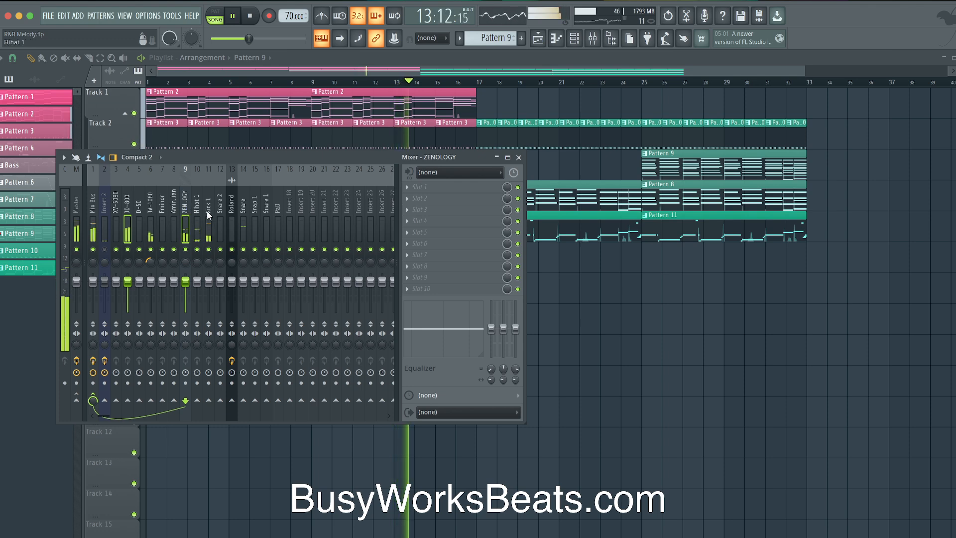
{"action": "left_click", "coordinate": [574, 38]}
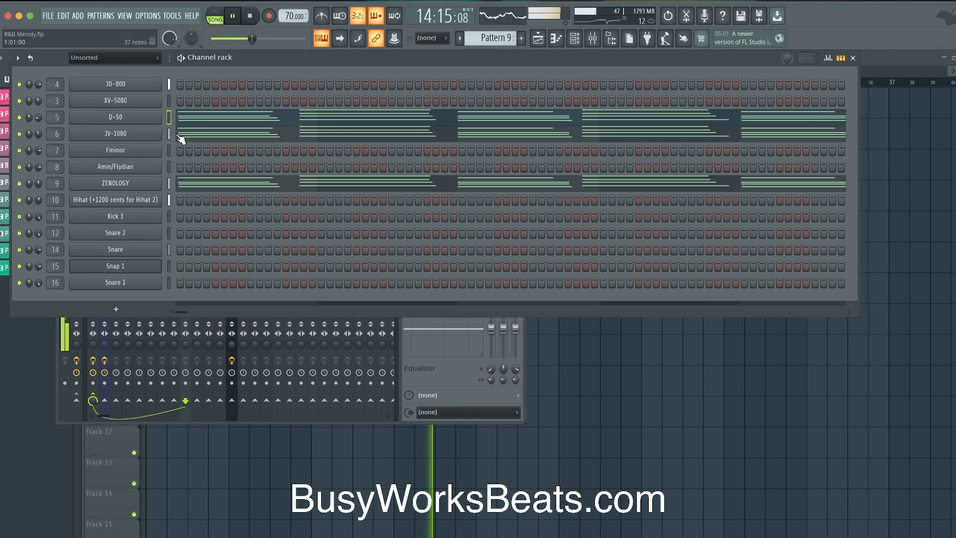
{"action": "left_click", "coordinate": [347, 323]}
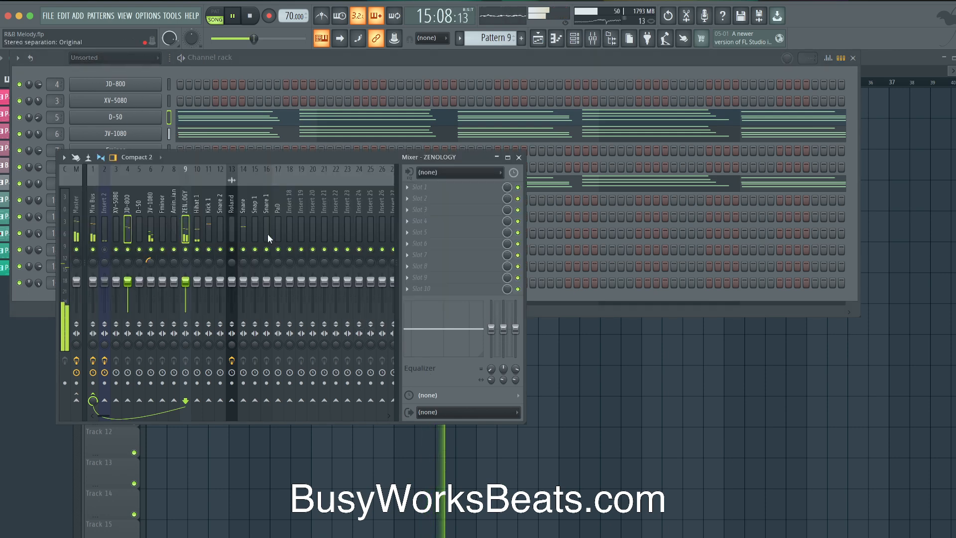
{"action": "left_click", "coordinate": [150, 206], "text": "ctrl"}
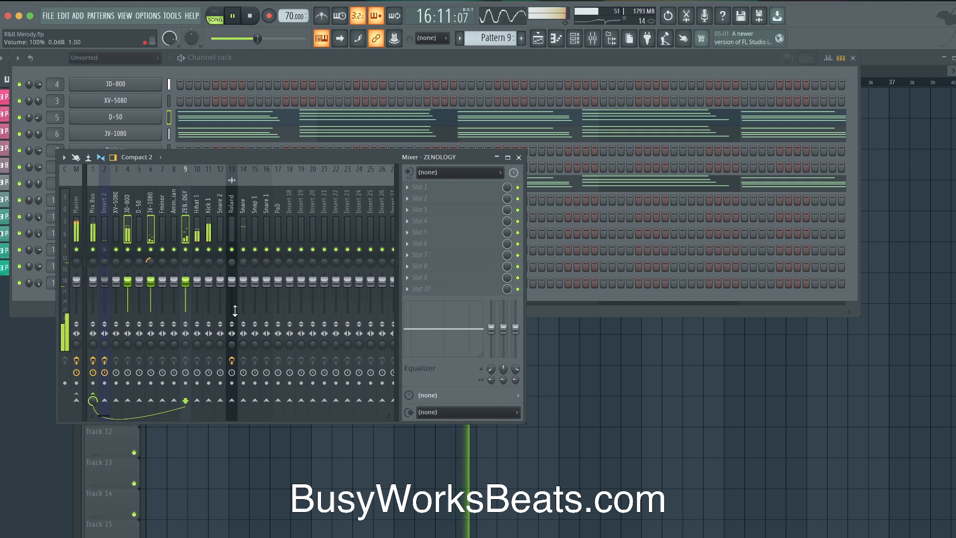
{"action": "right_click", "coordinate": [279, 401]}
{"action": "left_click", "coordinate": [299, 417]}
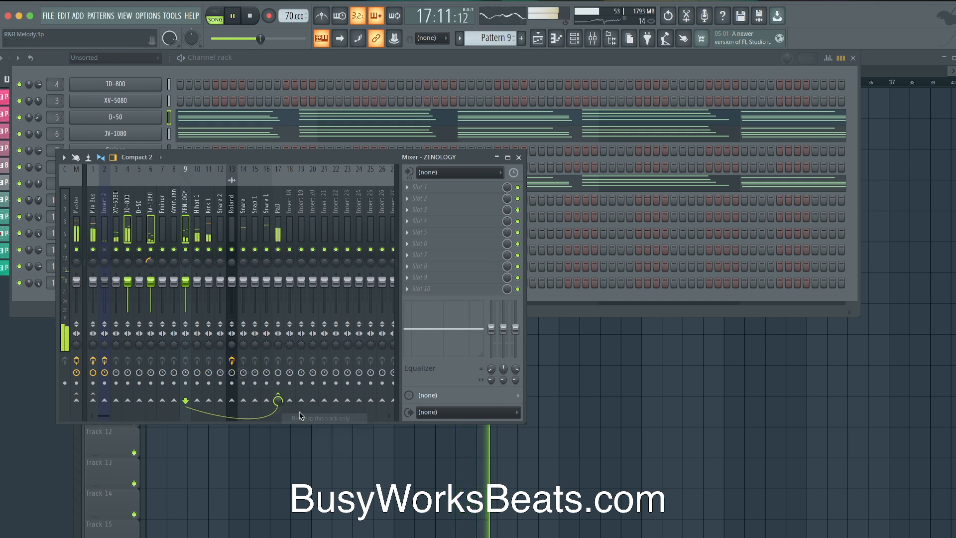
{"action": "left_click", "coordinate": [277, 233]}
Load Fruity Parametric EQ 2 on PaD and cut its high shelf to -6.4 dB around 1565 Hz
{"action": "left_click", "coordinate": [431, 188]}
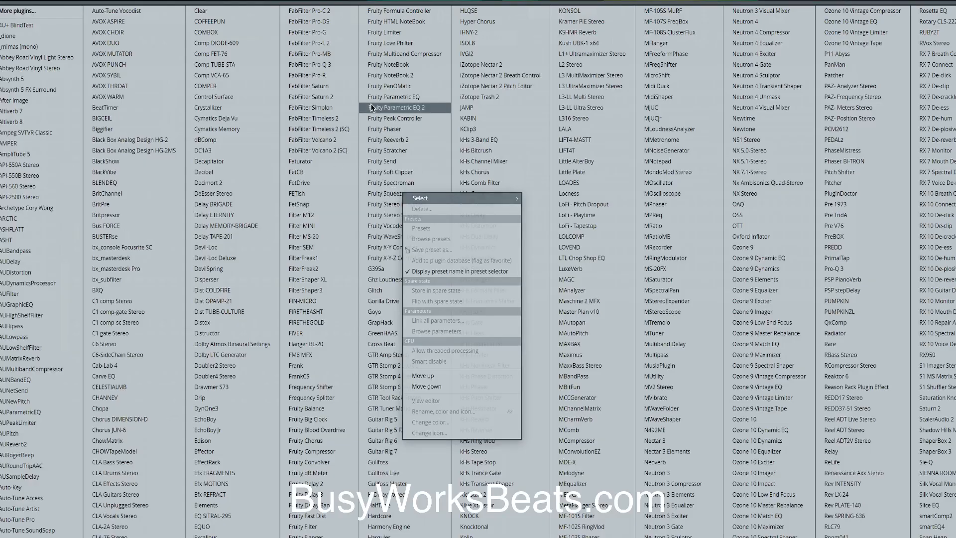
{"action": "left_click", "coordinate": [413, 108]}
{"action": "left_click_drag", "start_coordinate": [292, 234], "coordinate": [217, 271]}
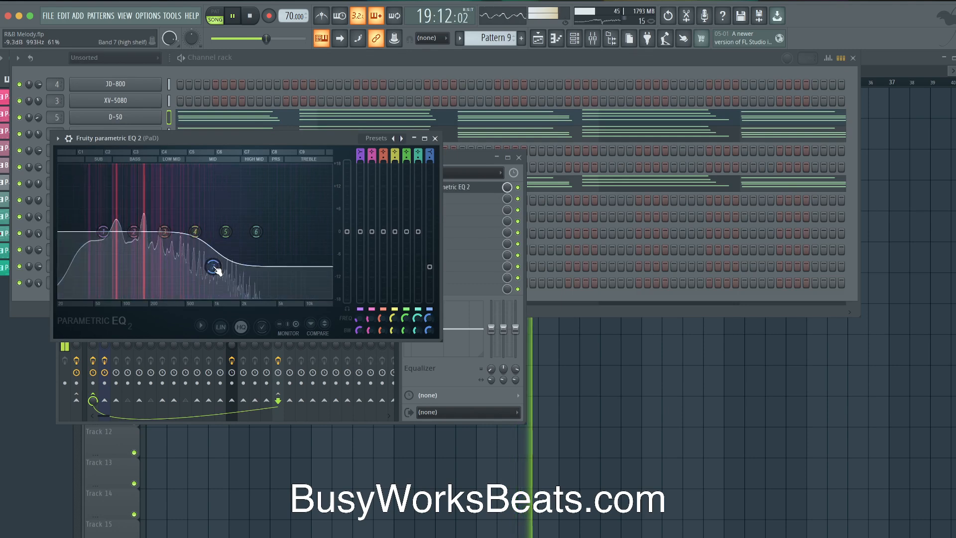
Automate the EQ's mix level with a Track 6 clip spanning bars 1–33
{"action": "right_click", "coordinate": [507, 189]}
{"action": "left_click", "coordinate": [545, 271]}
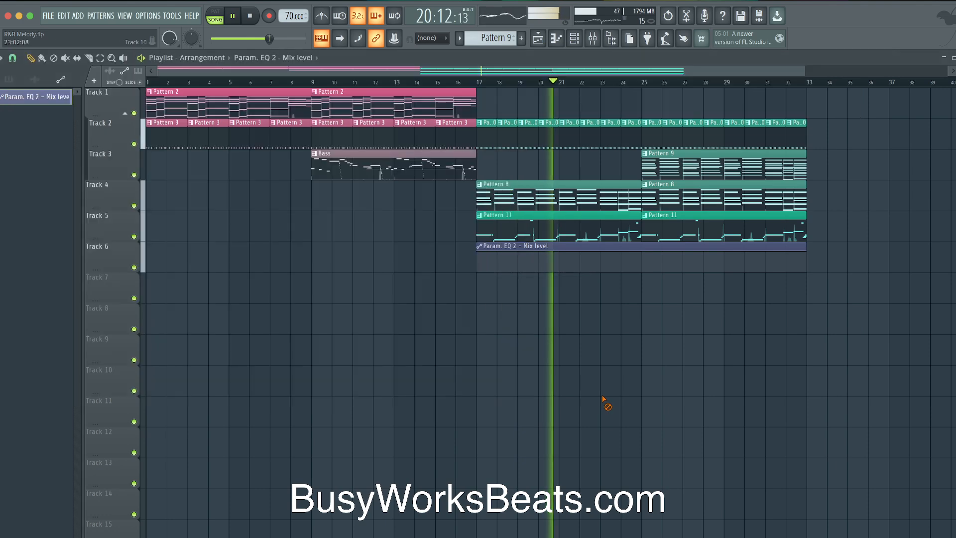
{"action": "left_click_drag", "start_coordinate": [516, 268], "coordinate": [185, 269]}
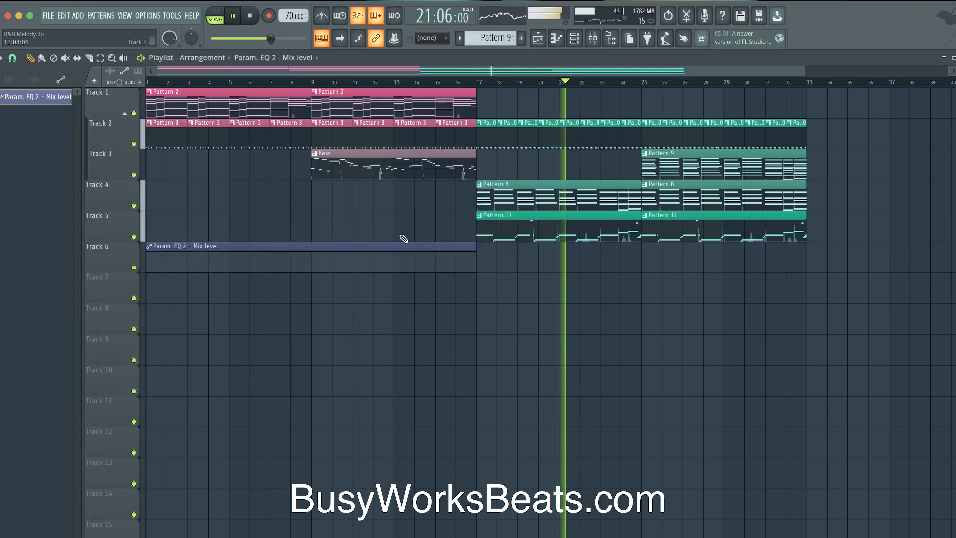
{"action": "left_click_drag", "start_coordinate": [477, 252], "coordinate": [806, 251]}
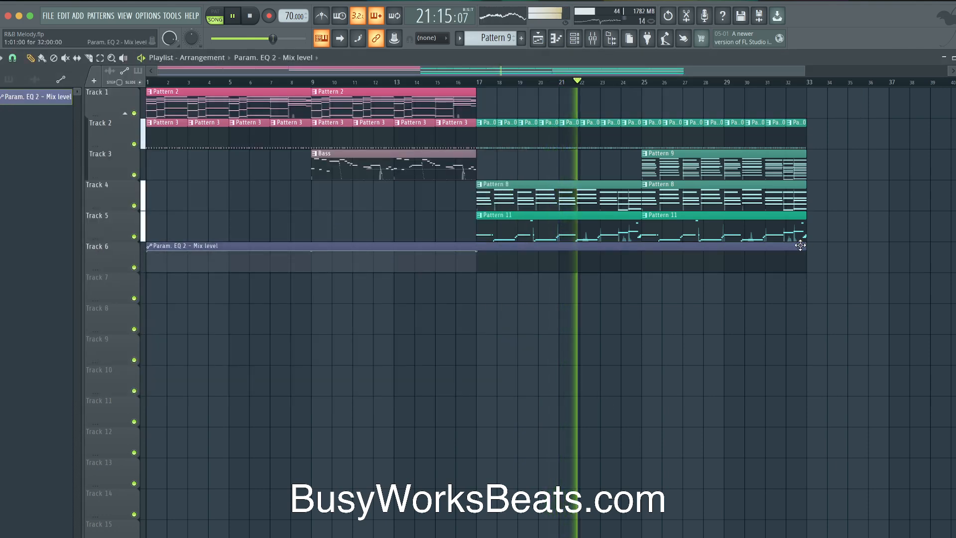
{"action": "left_click_drag", "start_coordinate": [473, 271], "coordinate": [808, 269]}
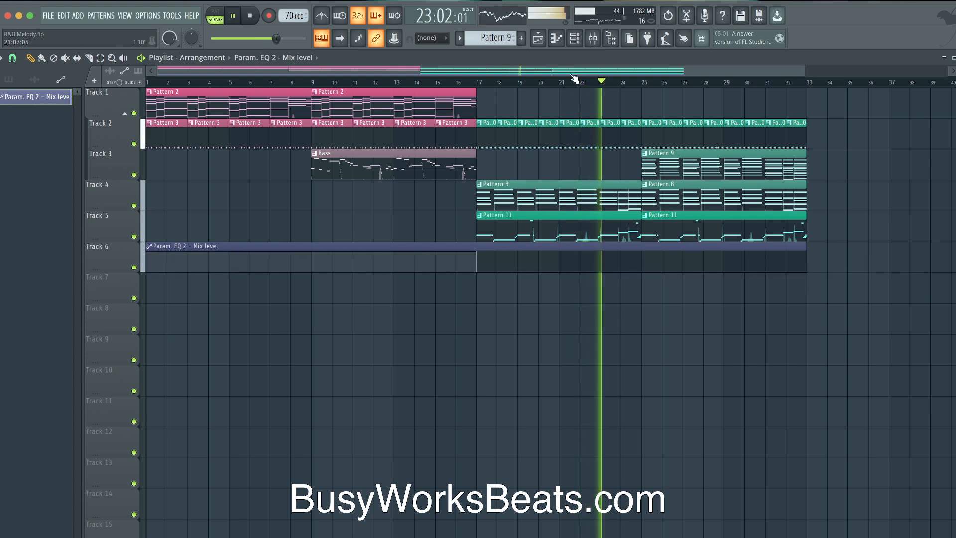
{"action": "left_click", "coordinate": [592, 40]}
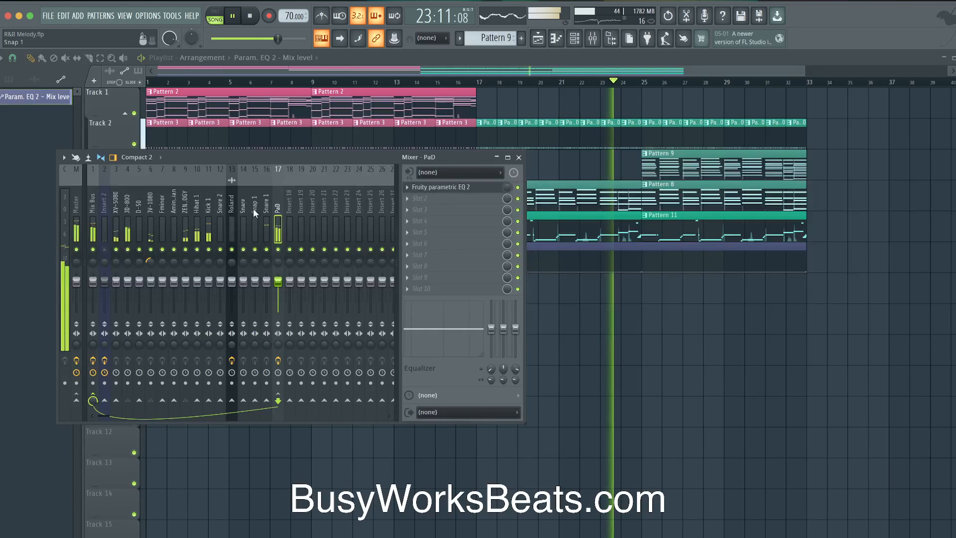
Switch the channel rack filter to show All channels instead of only automation
{"action": "left_click", "coordinate": [517, 158]}
{"action": "key", "text": "F6"}
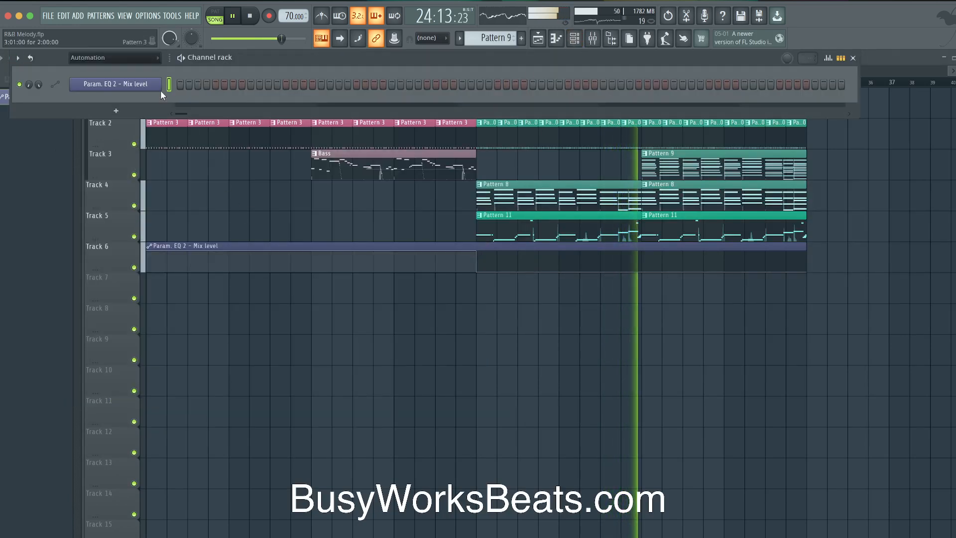
{"action": "left_click", "coordinate": [111, 58]}
{"action": "left_click", "coordinate": [111, 69]}
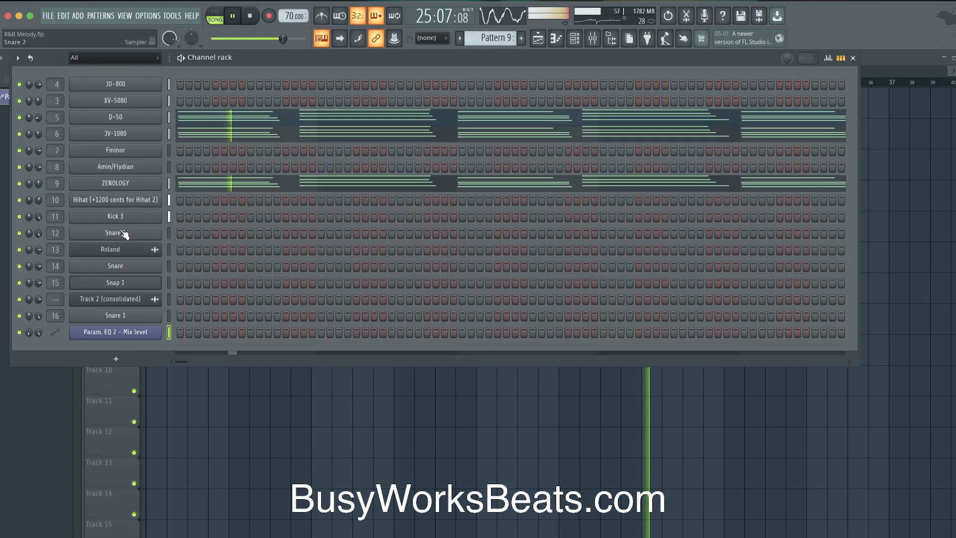
{"action": "left_click", "coordinate": [170, 298]}
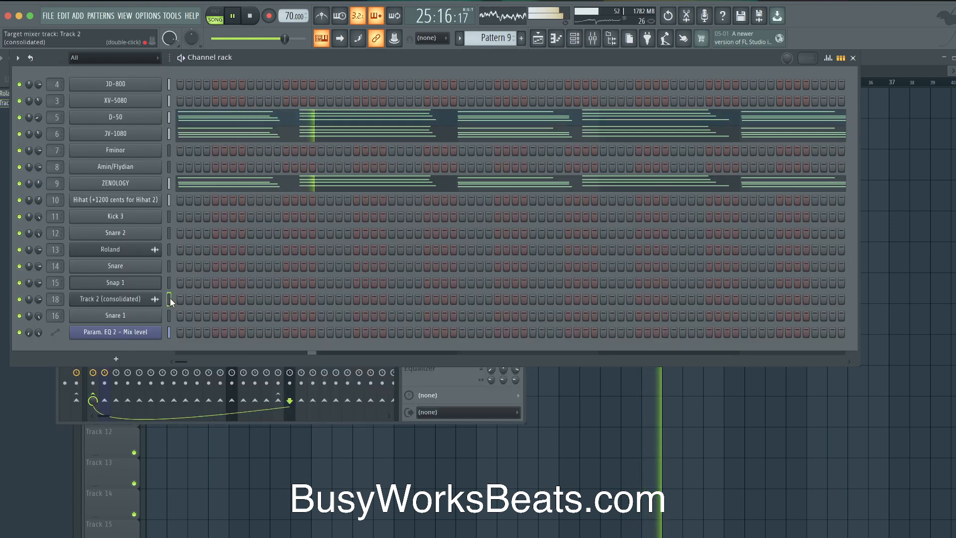
Boost the Kick 3 sample's gain to 3% in its Sampler settings
{"action": "left_click", "coordinate": [131, 217]}
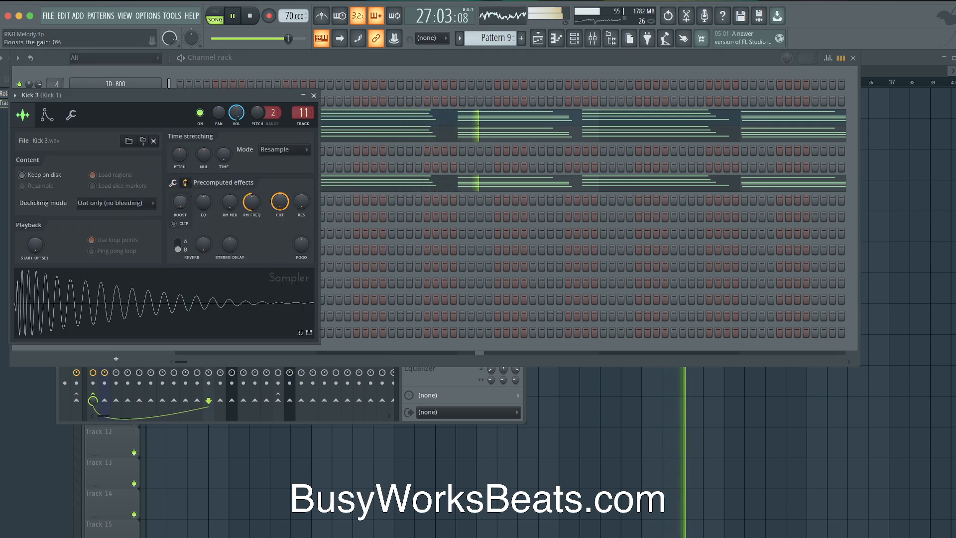
{"action": "left_click_drag", "start_coordinate": [180, 201], "coordinate": [182, 198]}
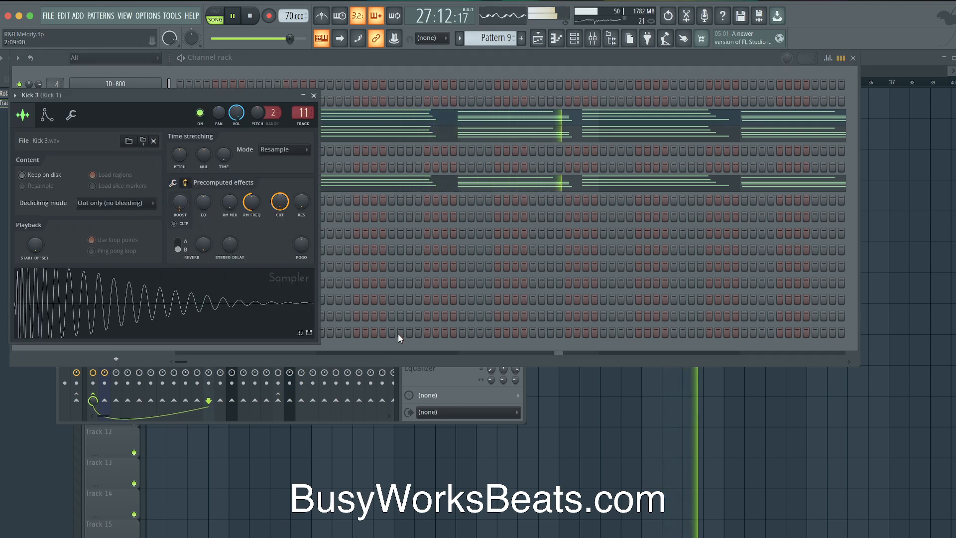
{"action": "left_click", "coordinate": [173, 182]}
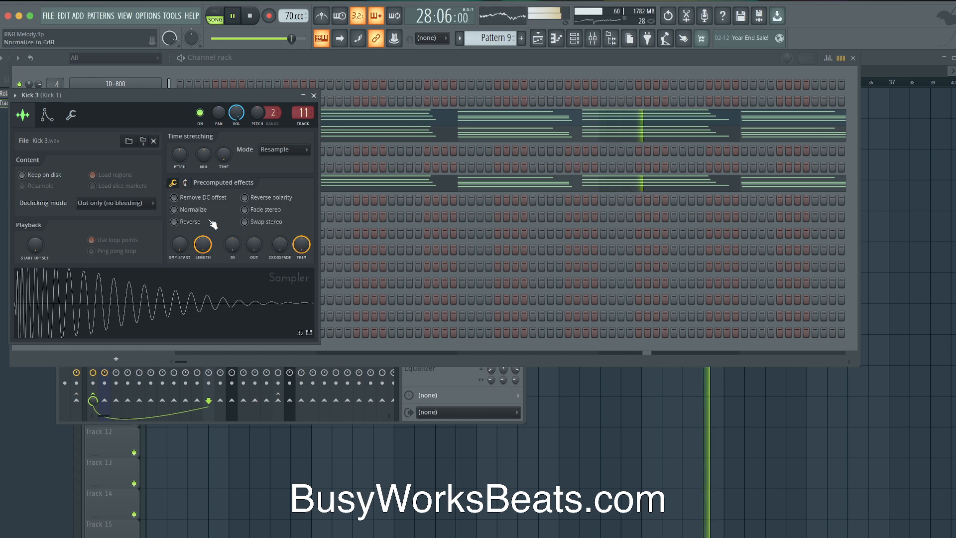
{"action": "left_click", "coordinate": [313, 95]}
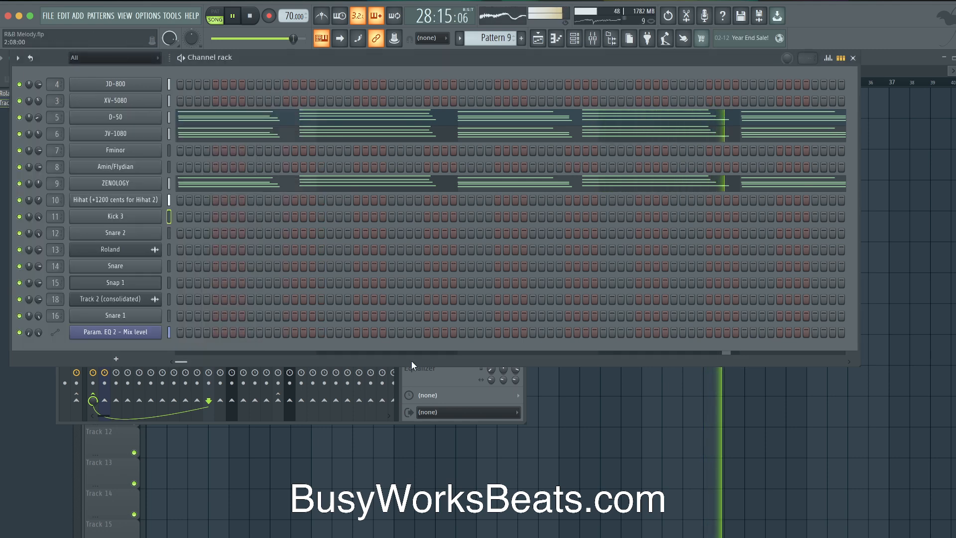
{"action": "left_click", "coordinate": [444, 376]}
Lower the mix bus HG-2MS output to 37%
{"action": "left_click", "coordinate": [92, 209]}
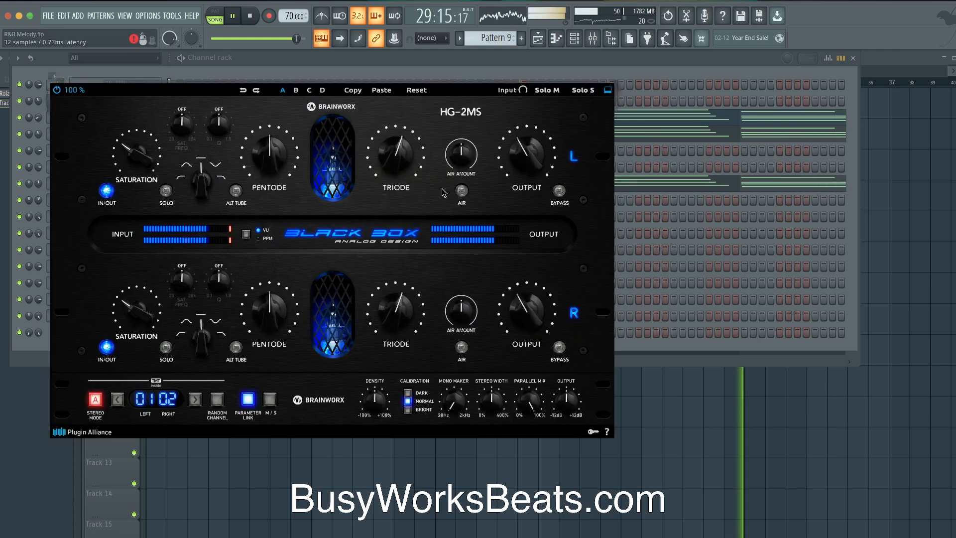
{"action": "left_click", "coordinate": [446, 187]}
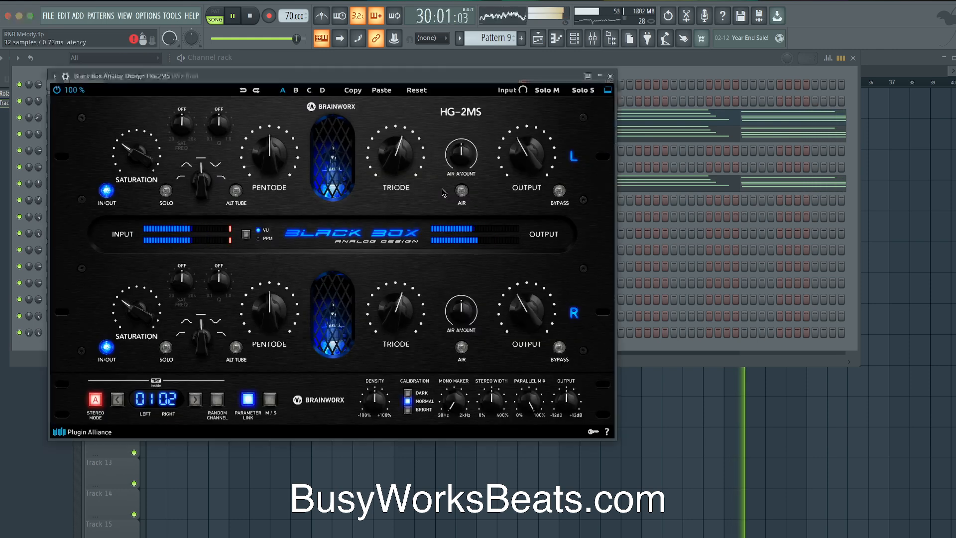
{"action": "left_click_drag", "start_coordinate": [525, 152], "coordinate": [522, 156]}
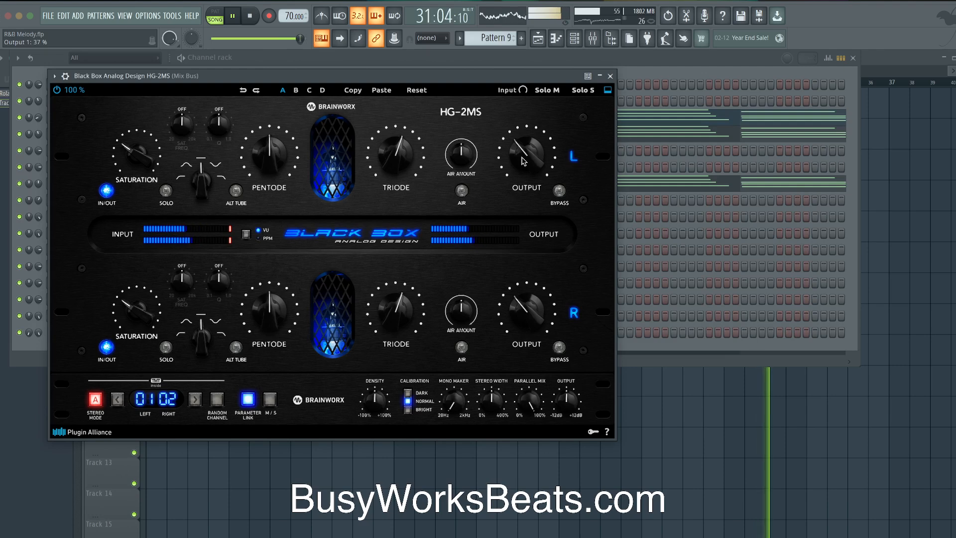
{"action": "left_click", "coordinate": [610, 76]}
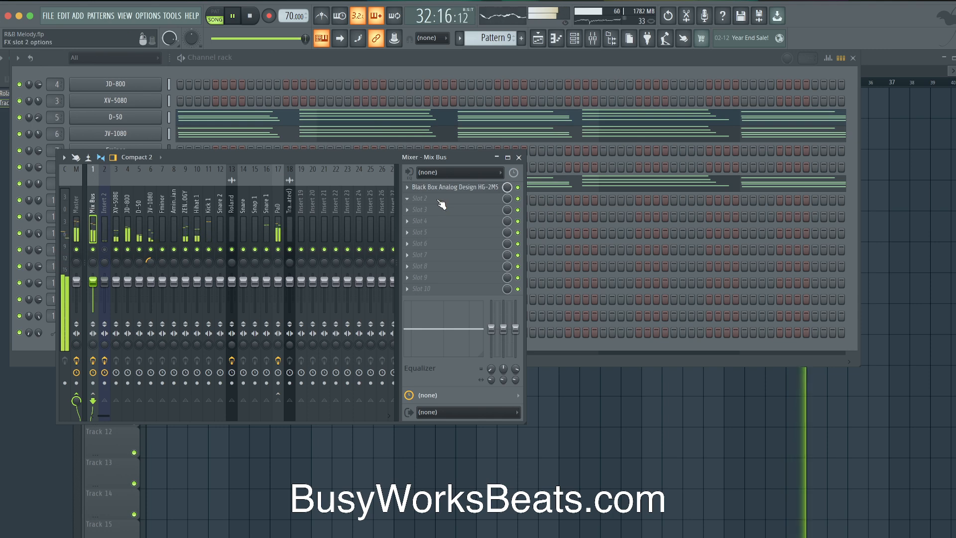
Select the Master insert and check its L2 Stereo limiter
{"action": "left_click", "coordinate": [605, 421]}
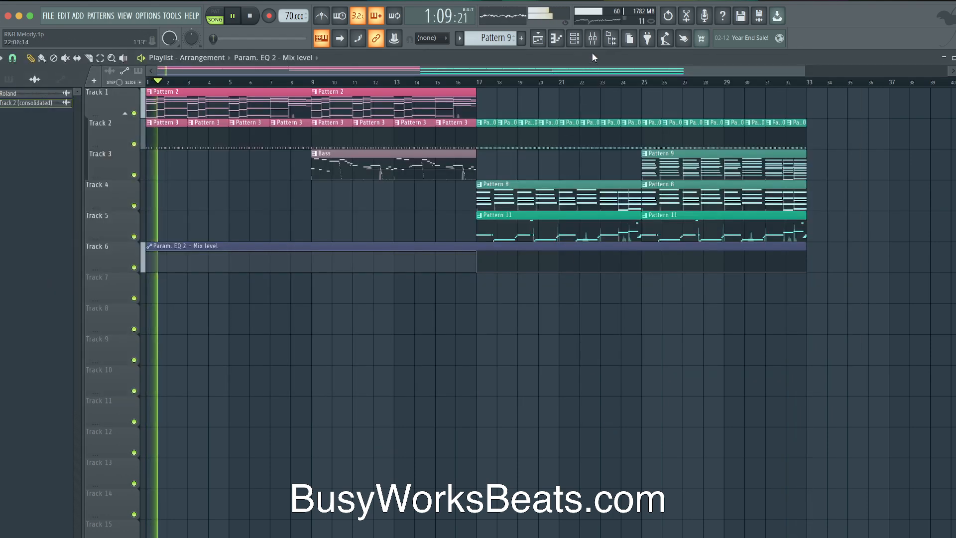
{"action": "left_click", "coordinate": [593, 38]}
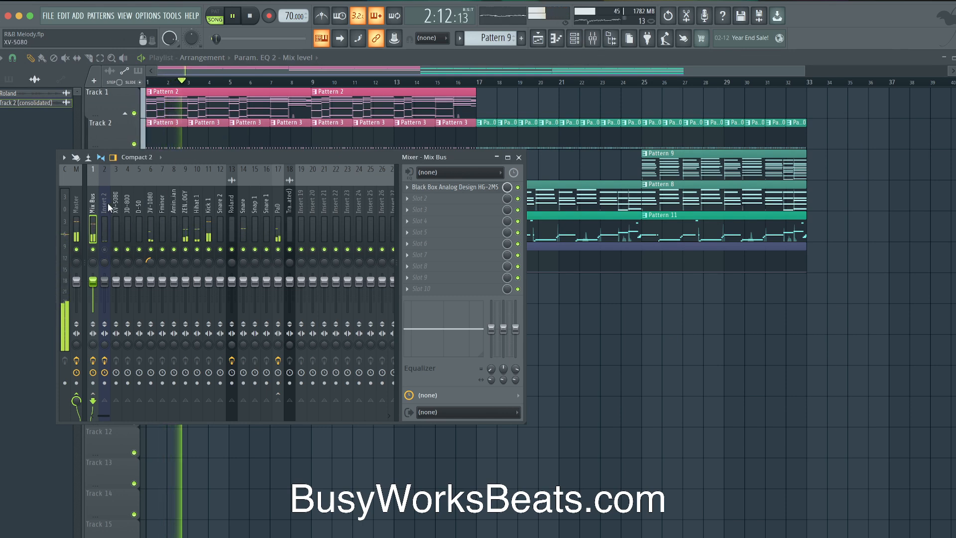
{"action": "left_click", "coordinate": [75, 198]}
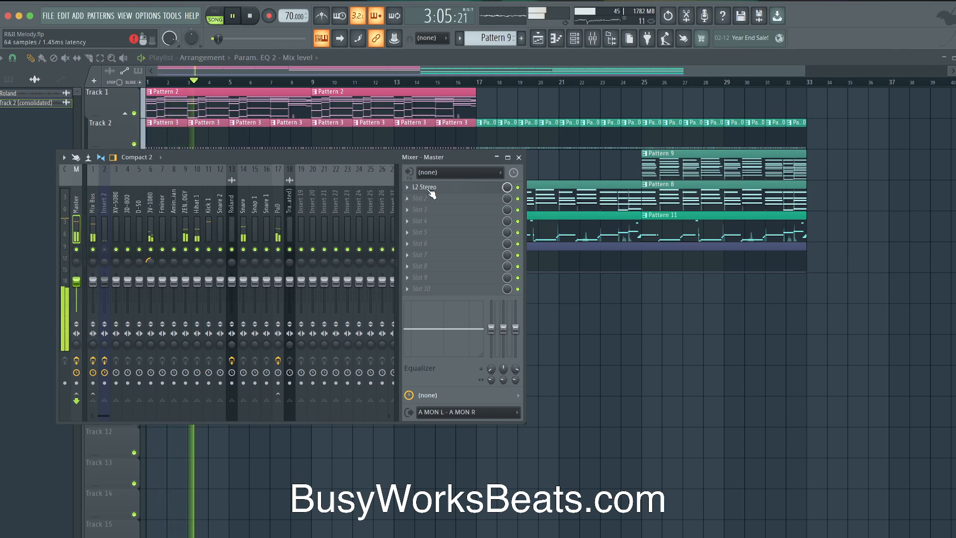
{"action": "left_click", "coordinate": [427, 188]}
{"action": "left_click", "coordinate": [292, 47]}
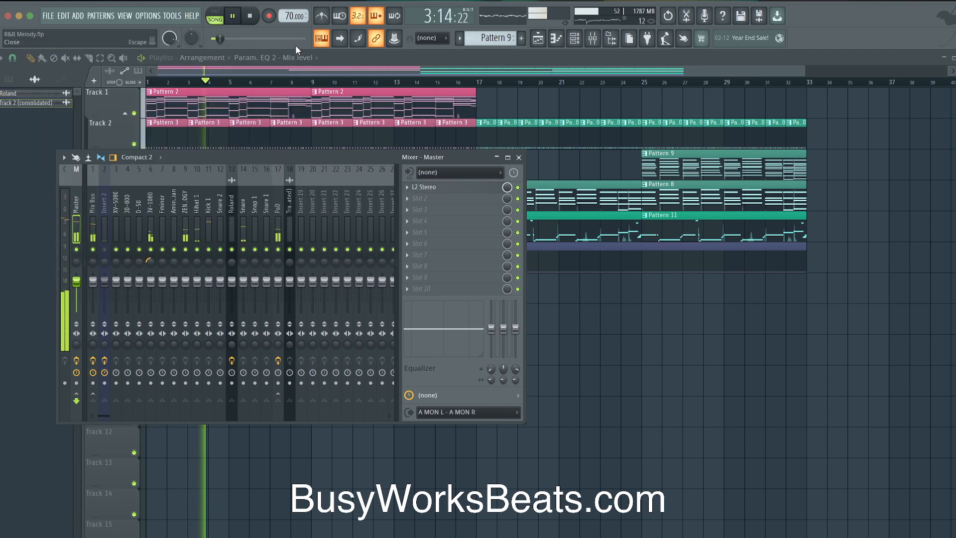
Close the mixer and save the project as R&B Melody.flp
{"action": "key", "text": "F9"}
{"action": "key", "text": "ctrl+s"}
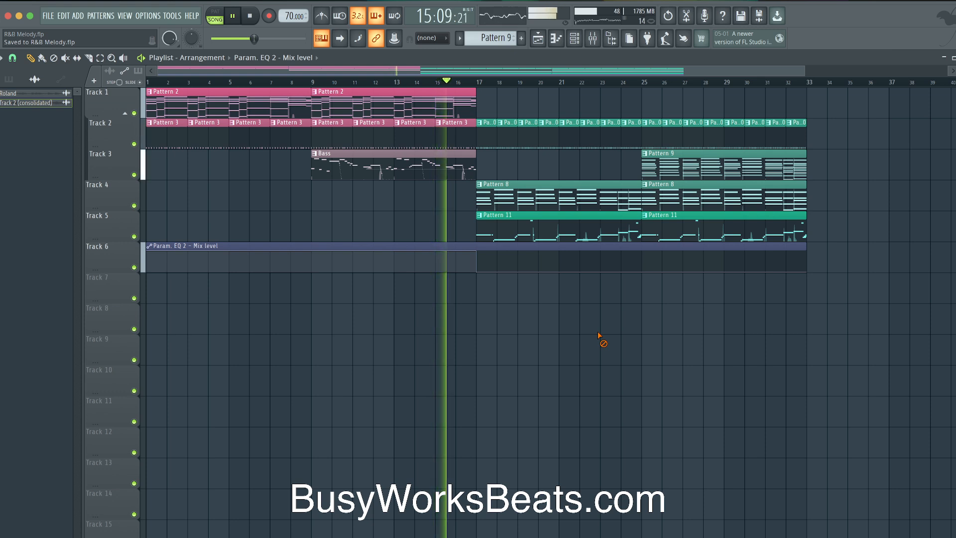
{"action": "double_click", "coordinate": [441, 165]}
{"action": "scroll", "coordinate": [226, 235], "scroll_direction": "left", "scroll_amount": 3}
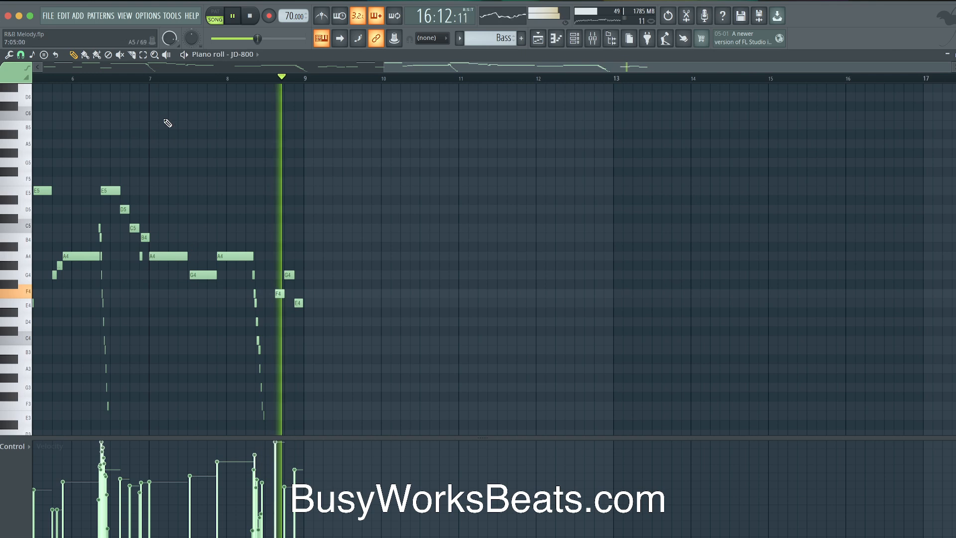
{"action": "left_click", "coordinate": [150, 78]}
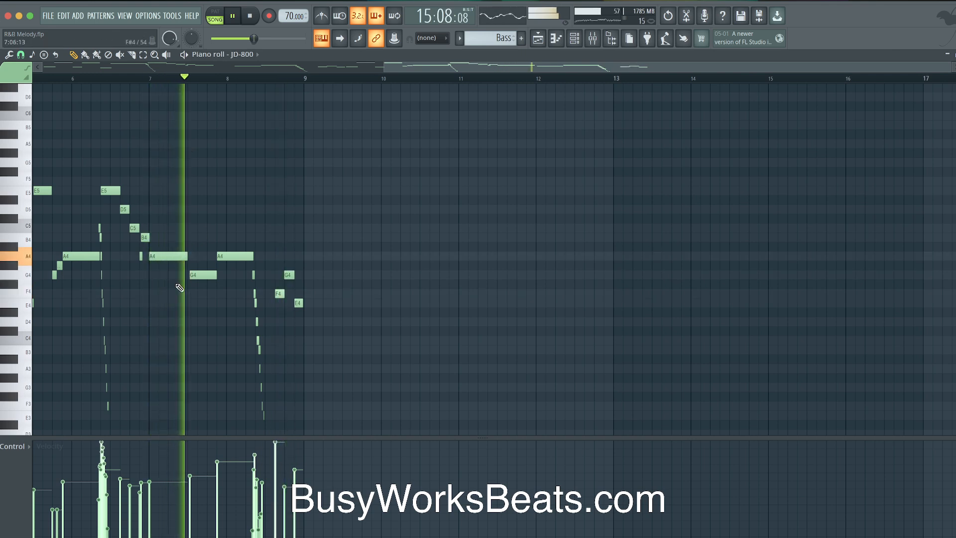
{"action": "scroll", "coordinate": [150, 290], "scroll_direction": "up", "scroll_amount": 2}
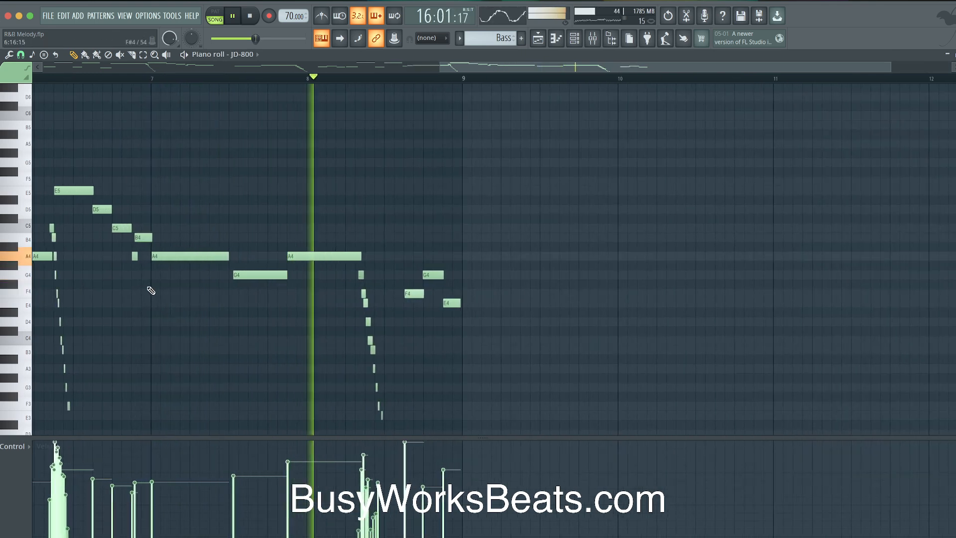
{"action": "scroll", "coordinate": [151, 290], "scroll_direction": "up", "scroll_amount": 2}
{"action": "scroll", "coordinate": [304, 317], "scroll_direction": "left", "scroll_amount": 5}
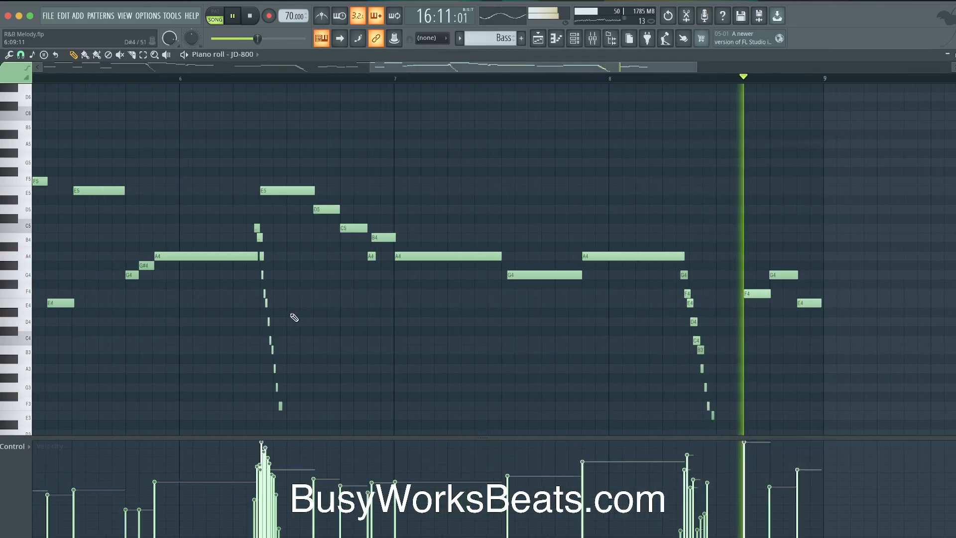
{"action": "scroll", "coordinate": [318, 349], "scroll_direction": "right", "scroll_amount": 2}
{"action": "scroll", "coordinate": [309, 344], "scroll_direction": "down", "scroll_amount": 1}
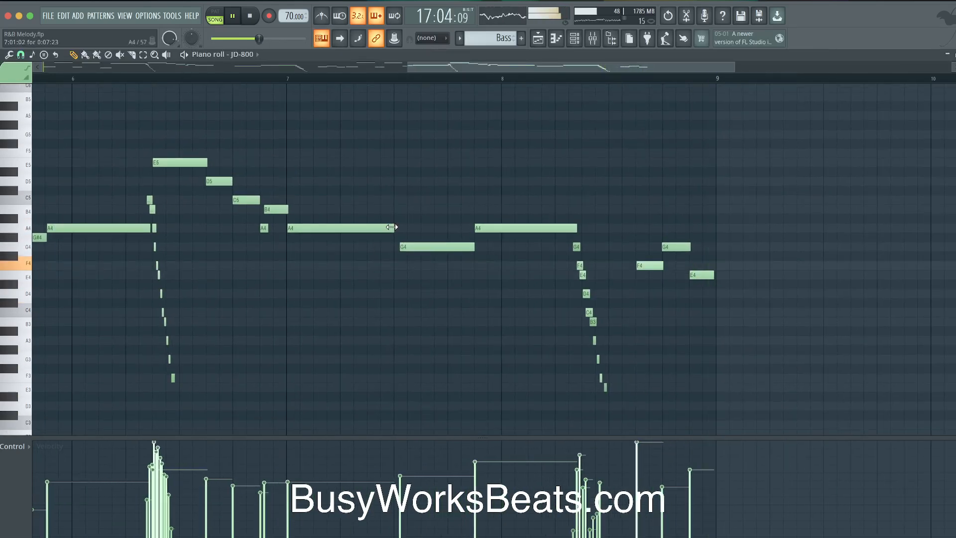
{"action": "left_click", "coordinate": [539, 39]}
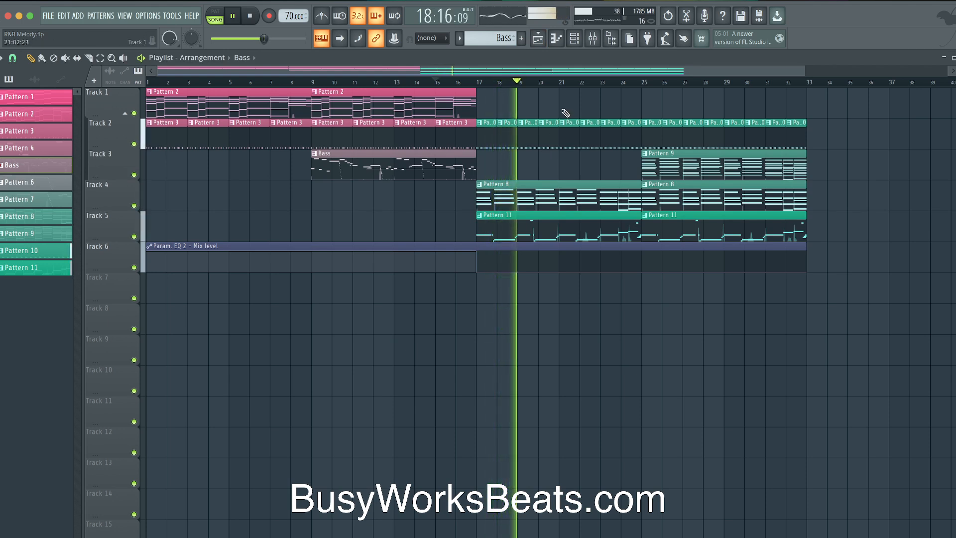
Widen the mix bus HG-2MS stereo width to about 112% and save R&B Melody.flp
{"action": "left_click", "coordinate": [593, 44]}
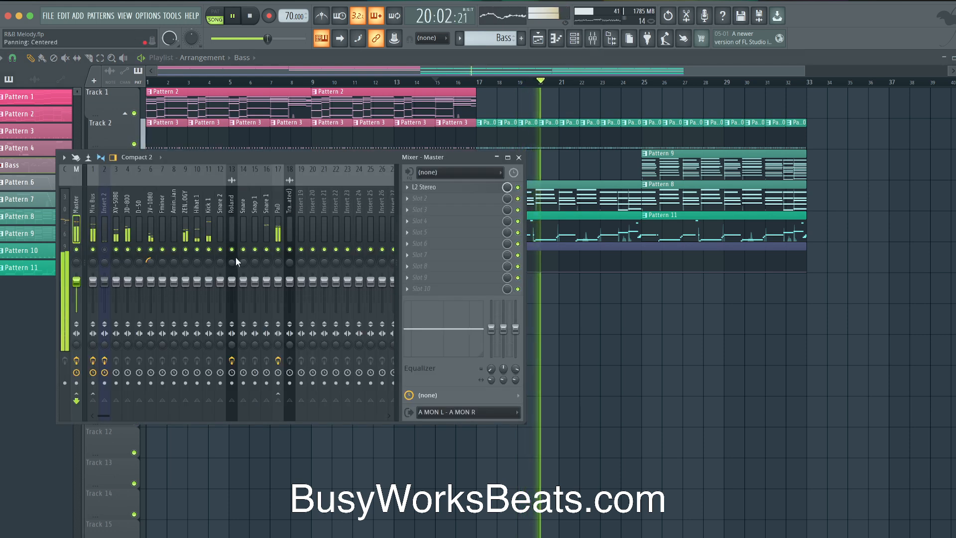
{"action": "left_click", "coordinate": [94, 207]}
{"action": "left_click", "coordinate": [459, 187]}
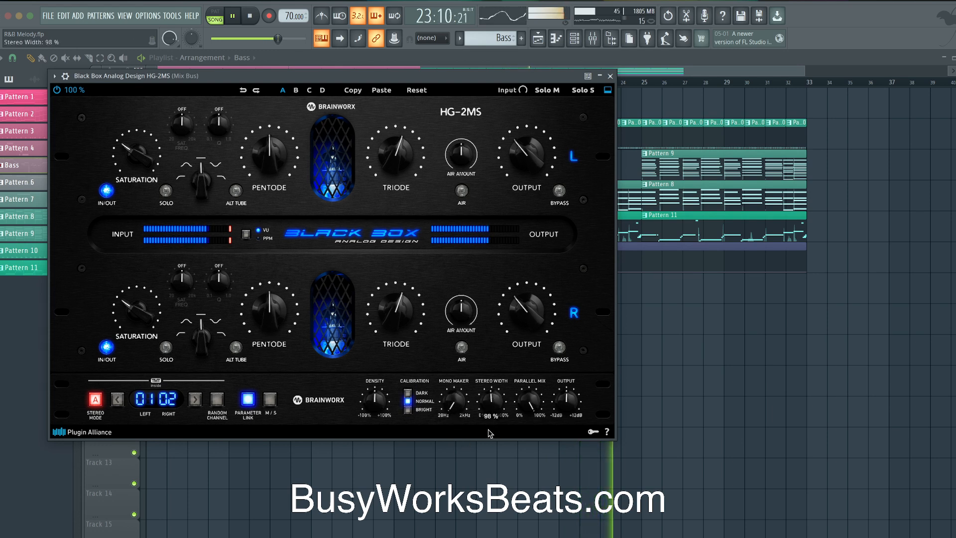
{"action": "left_click_drag", "start_coordinate": [487, 429], "coordinate": [487, 424]}
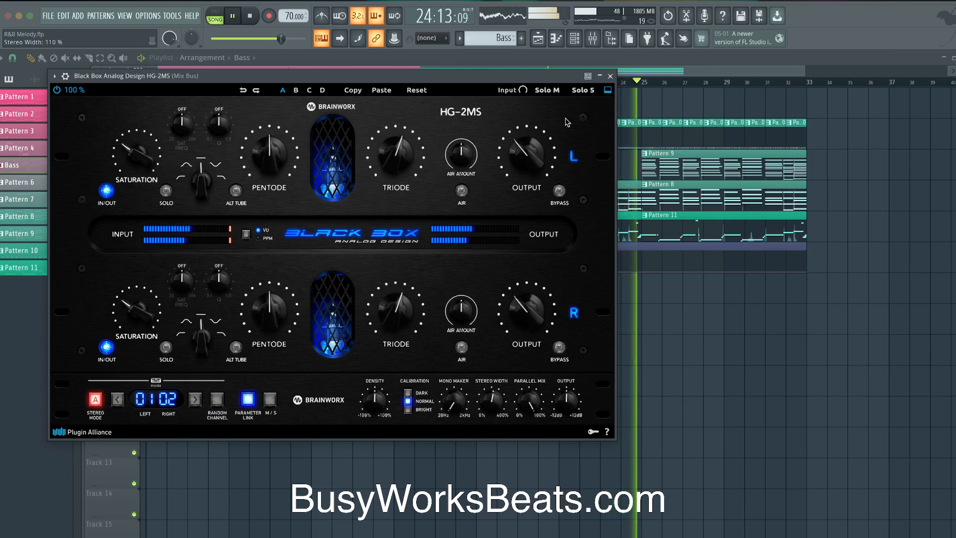
{"action": "left_click", "coordinate": [610, 76]}
{"action": "key", "text": "F9"}
{"action": "key", "text": "super+s"}
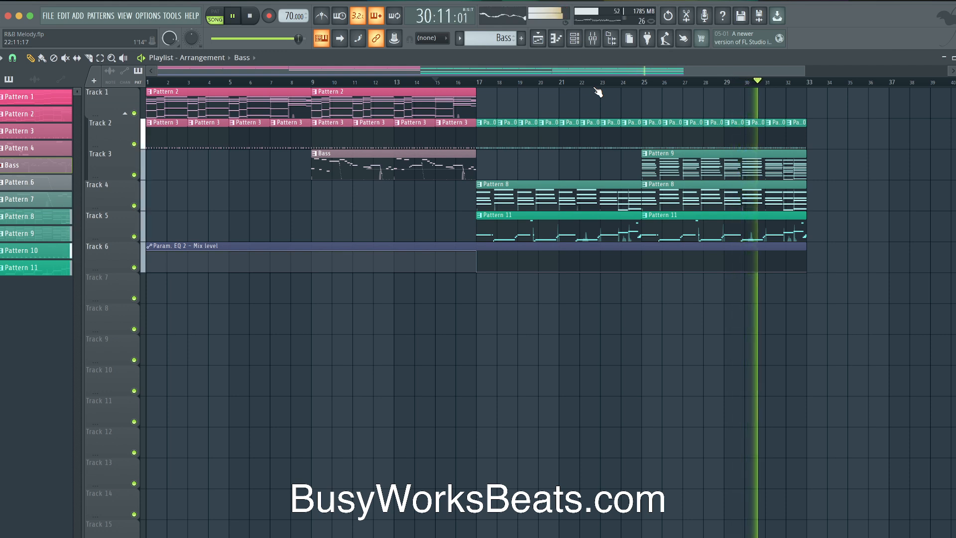
Stop playback and close the mixer
{"action": "left_click", "coordinate": [592, 39]}
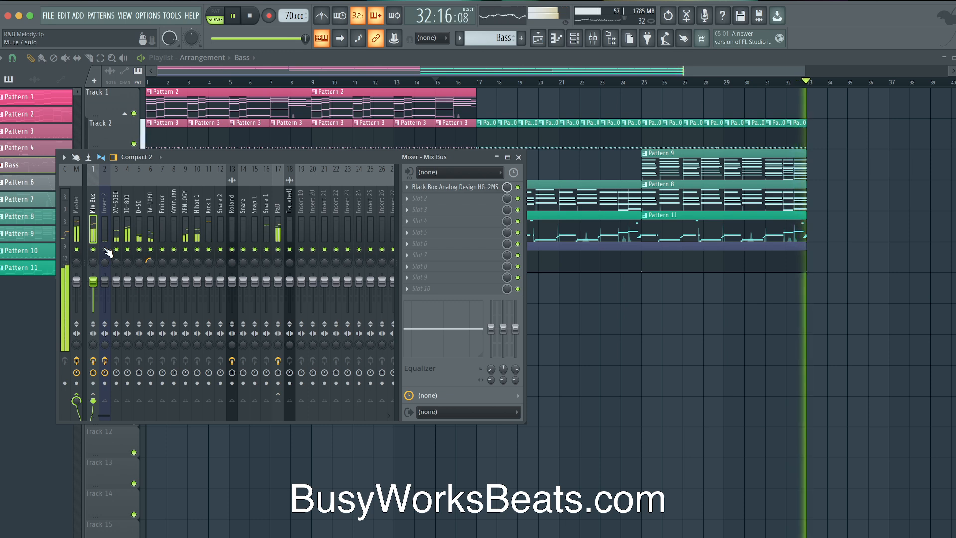
{"action": "key", "text": "space"}
{"action": "key", "text": "F9"}
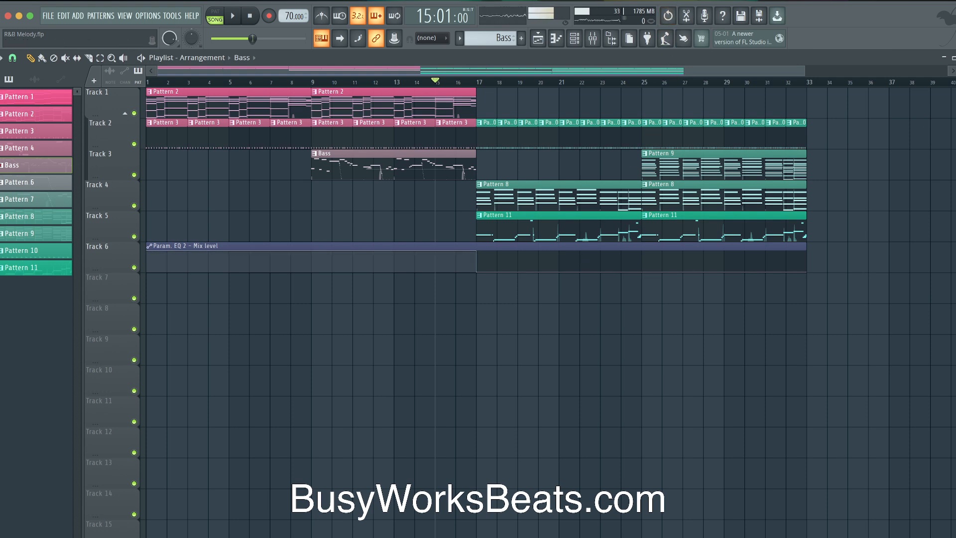
{"action": "left_click", "coordinate": [675, 0]}
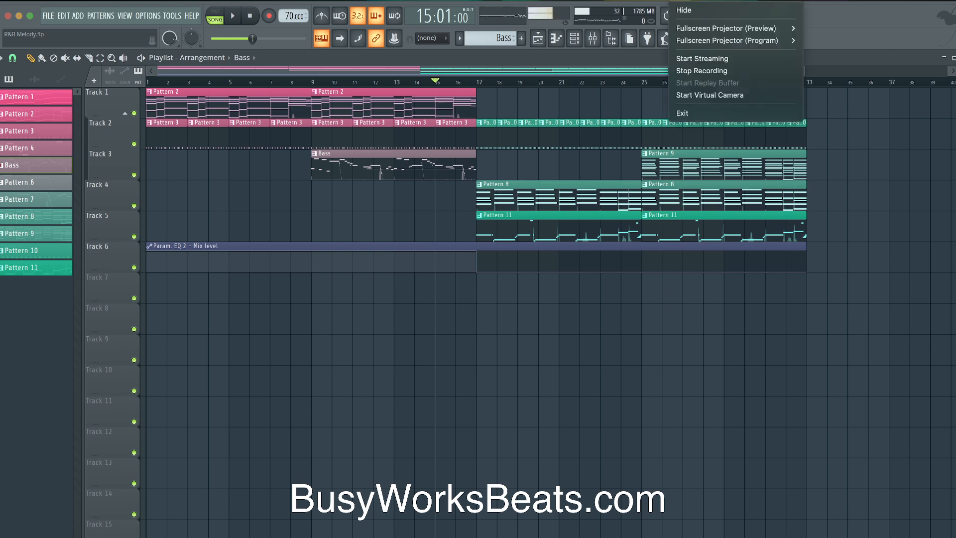